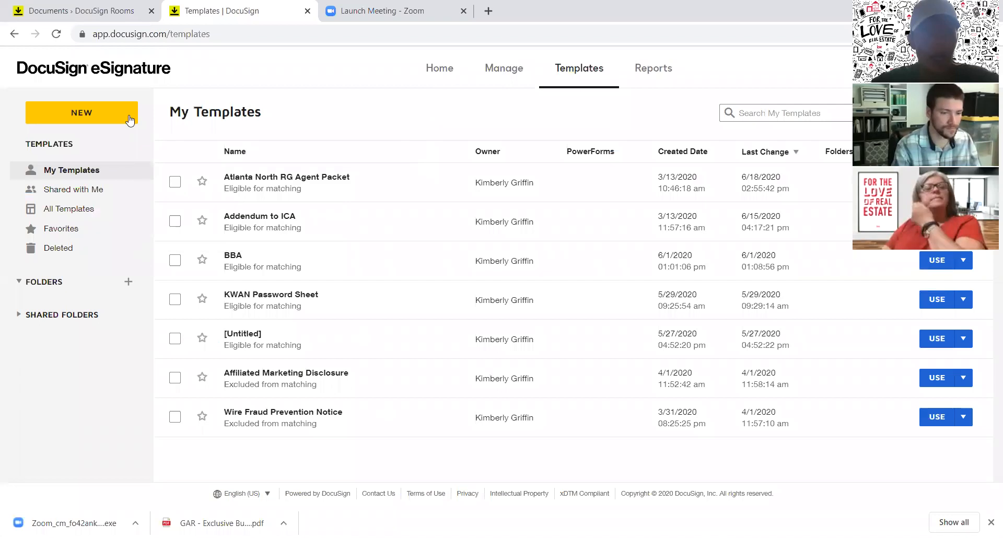
# Step: Create a new template from the NEW menu on the Templates page
pyautogui.click(92, 116)
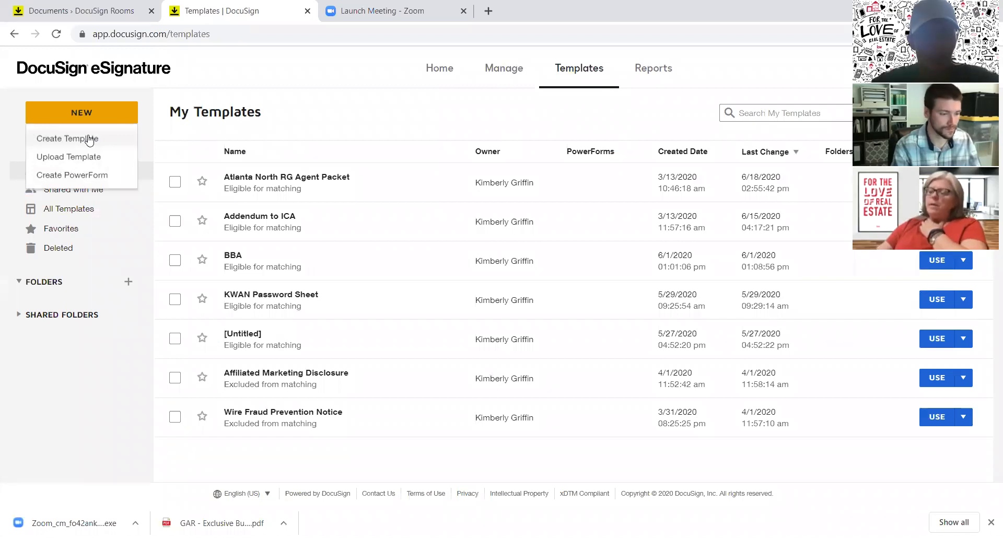
pyautogui.click(89, 139)
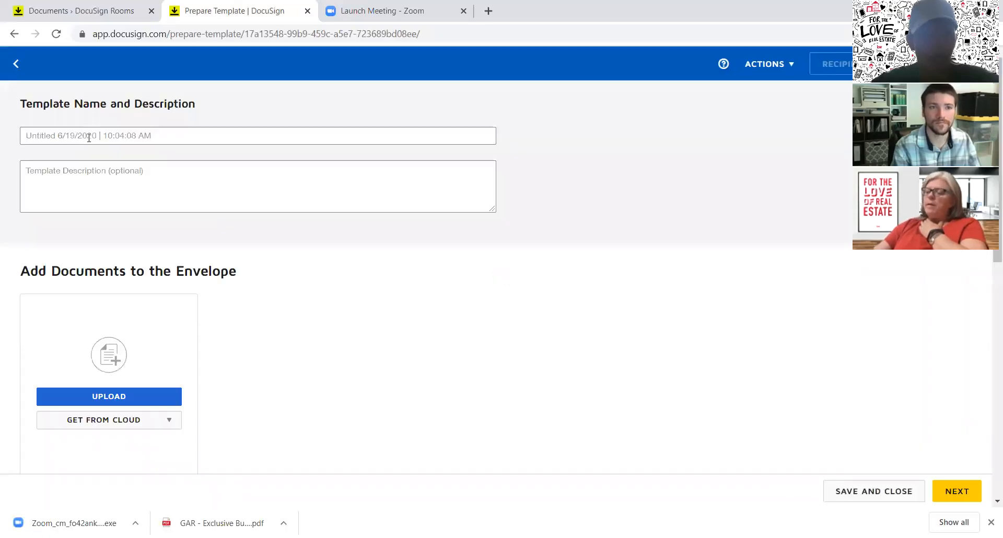
# Step: Enter 'Buyer Brokerage Agreement' as the template name
pyautogui.click(131, 134)
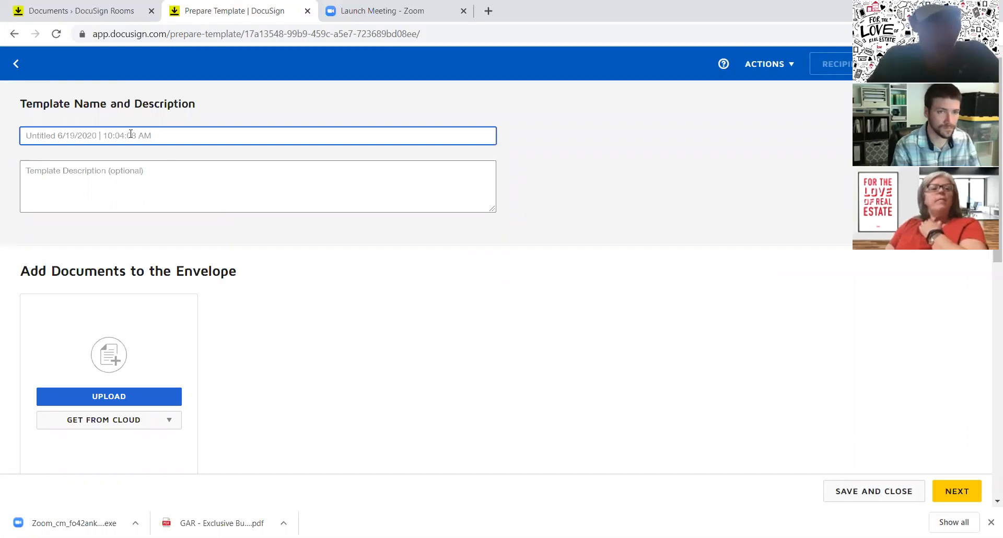
pyautogui.write('Bu')
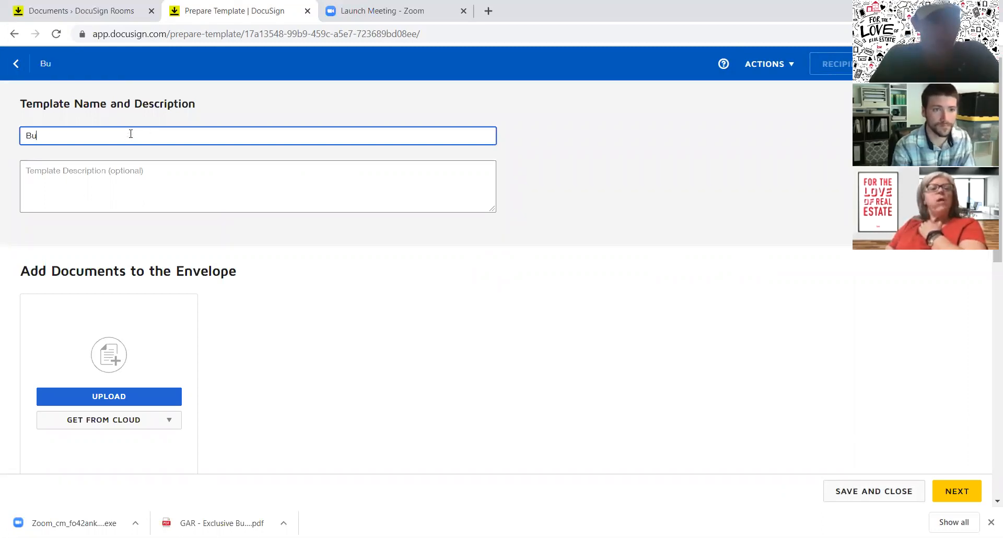
pyautogui.write('yer Br')
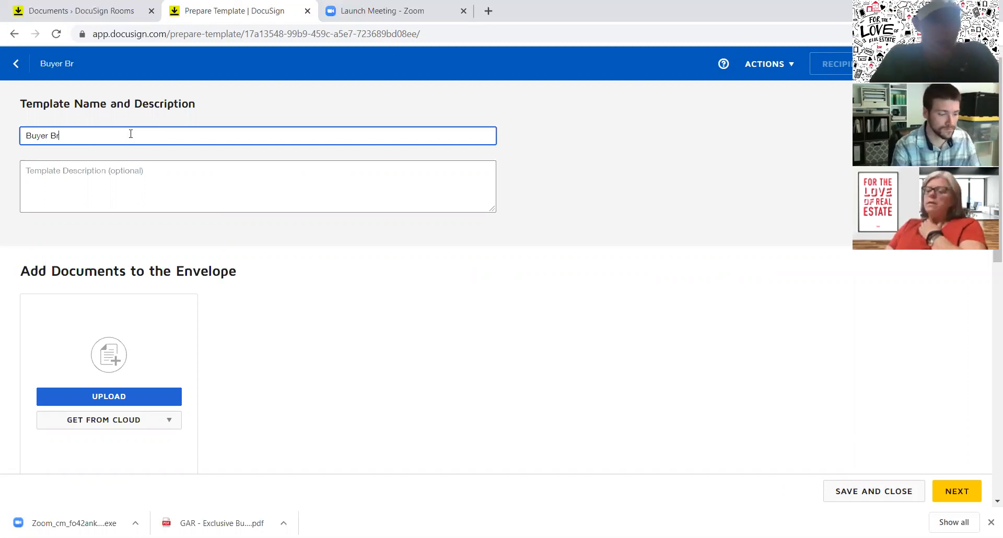
pyautogui.write('okerage Ag')
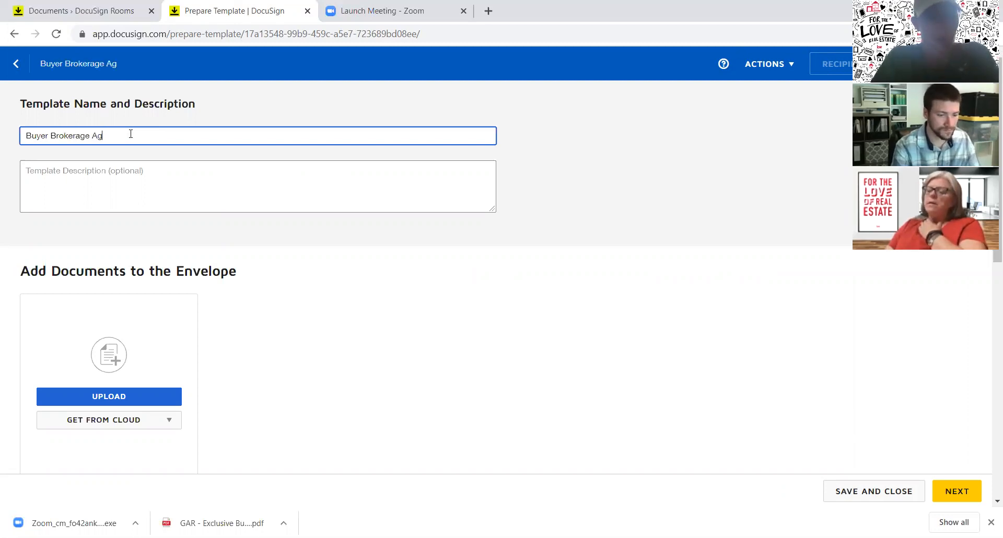
pyautogui.write('reement')
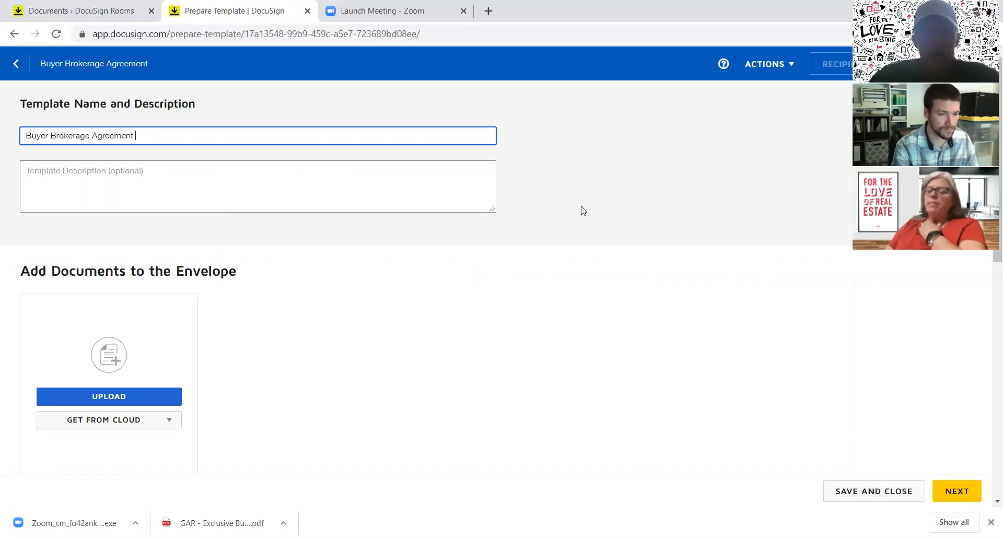
# Step: Upload the 'GAR - Exclusive Buyer Brokerage Agreement' PDF from the Downloads folder
pyautogui.click(114, 397)
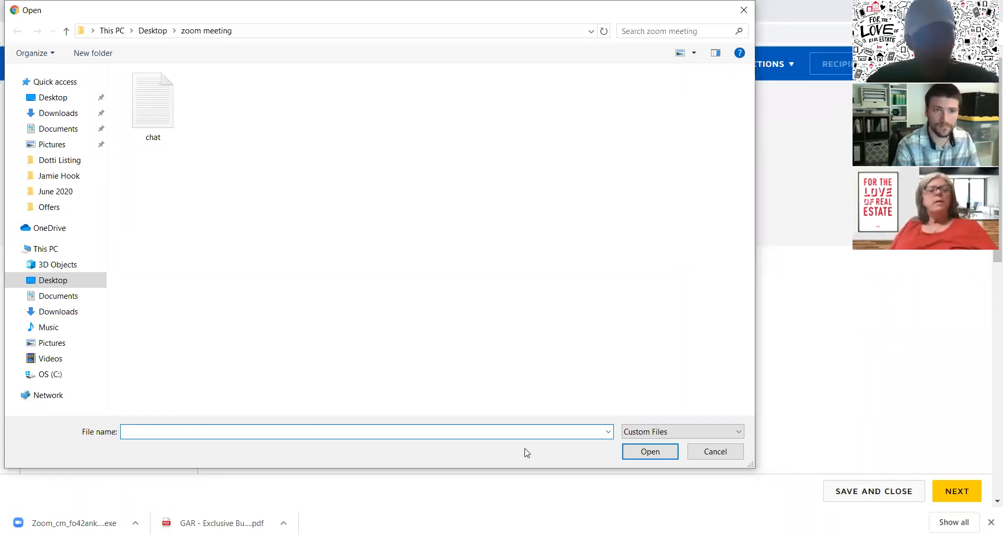
pyautogui.click(52, 282)
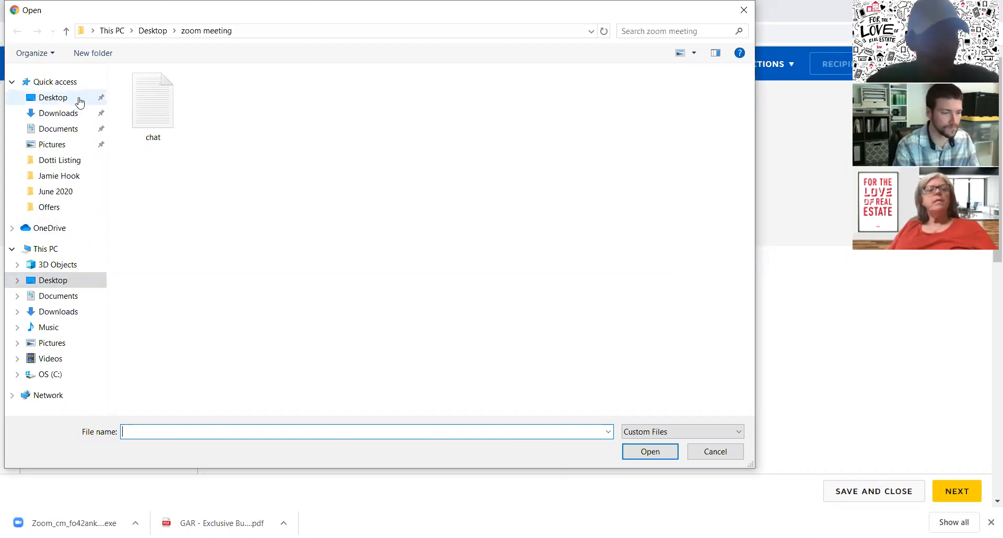
pyautogui.click(57, 313)
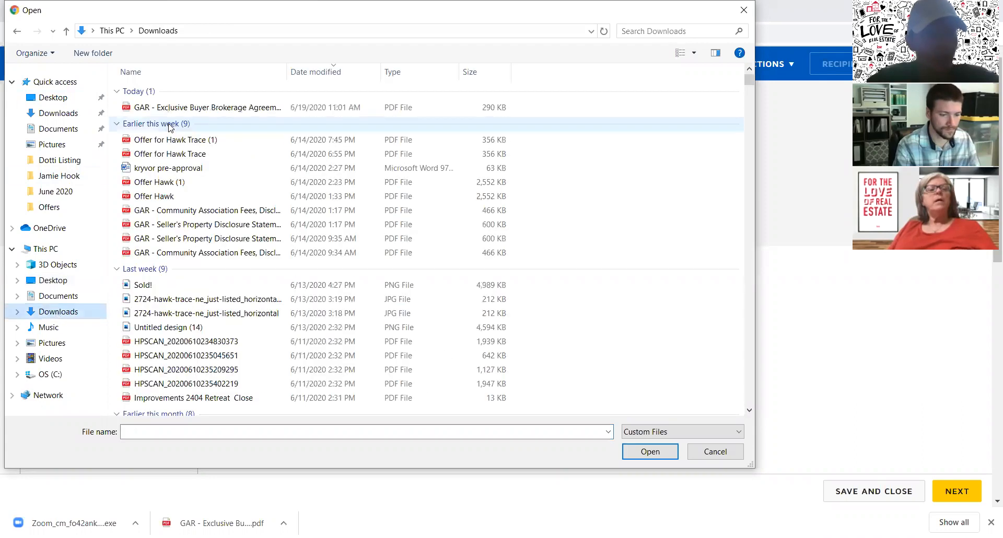
pyautogui.doubleClick(179, 108)
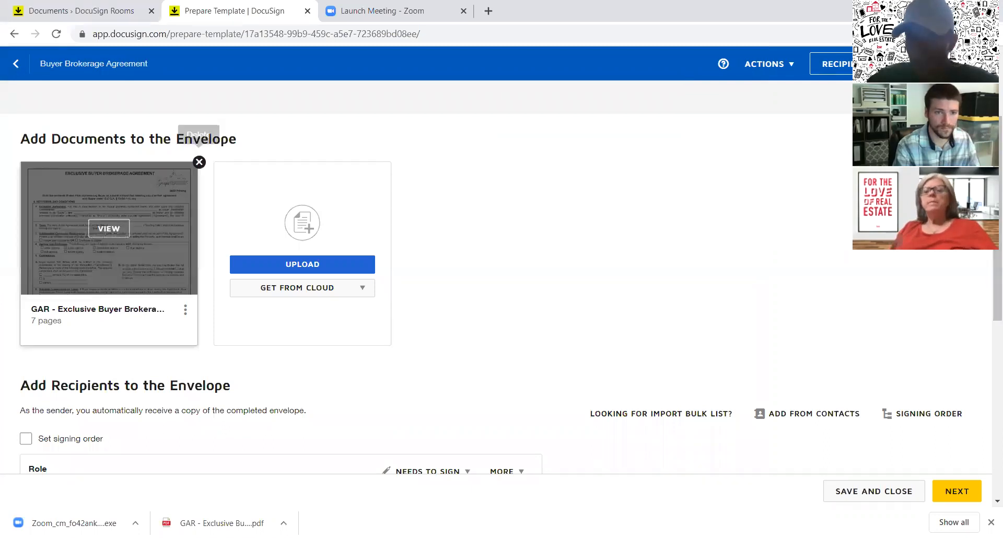
pyautogui.scroll(-2, 987, 286)
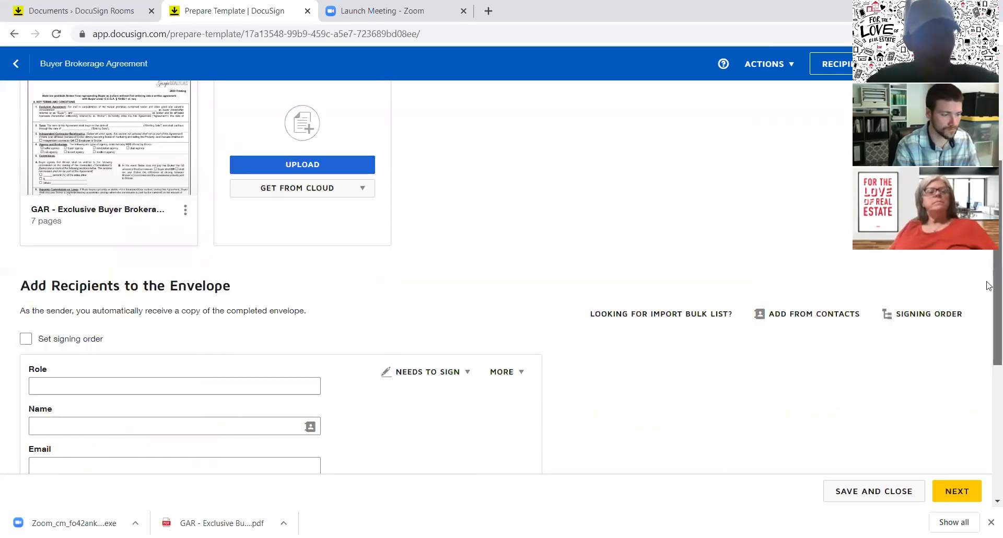
pyautogui.scroll(-2, 988, 285)
pyautogui.scroll(-1, 988, 286)
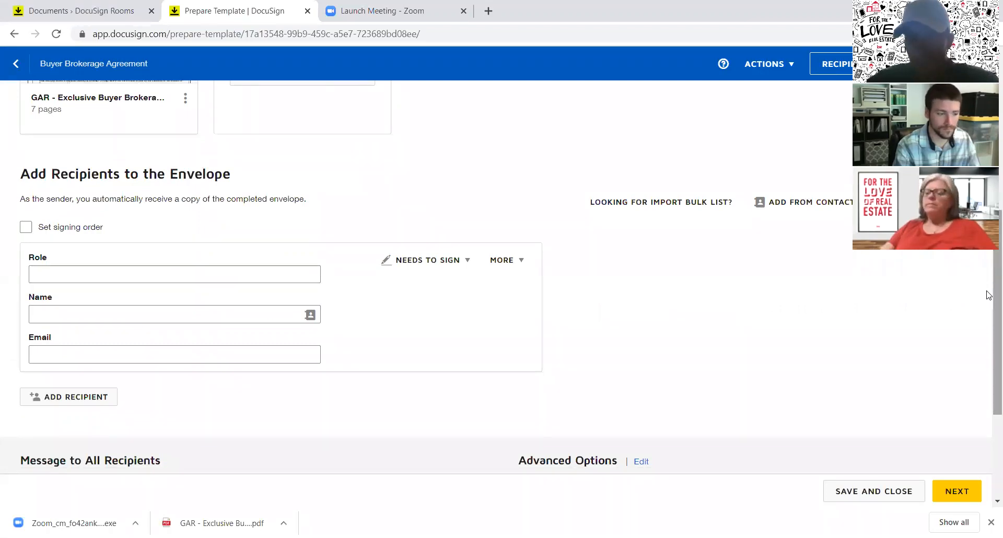
pyautogui.scroll(-1, 988, 317)
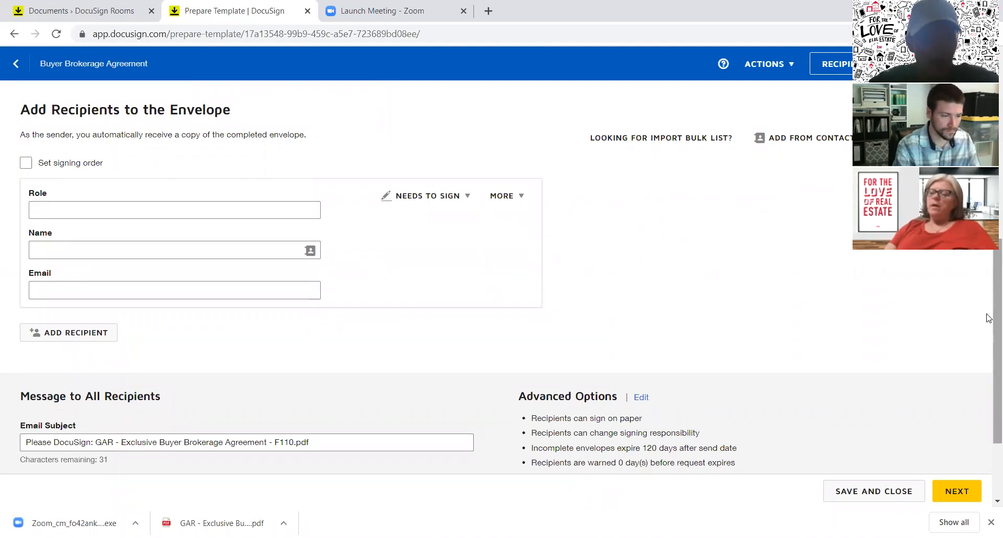
# Step: Add three recipient roles: Buyer 1, Buyer 2 and Buyer's Agent
pyautogui.click(179, 213)
pyautogui.write('Buyer 1')
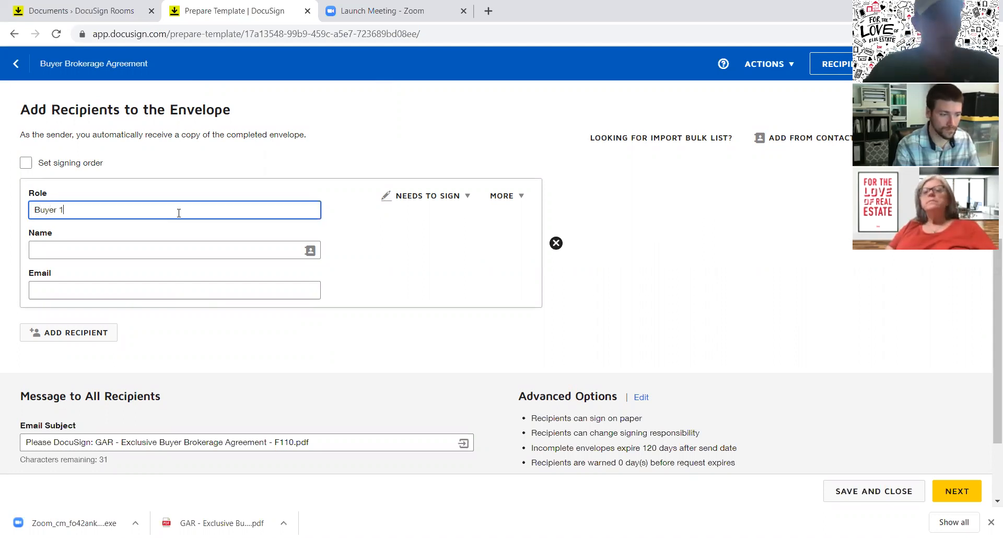
pyautogui.click(81, 337)
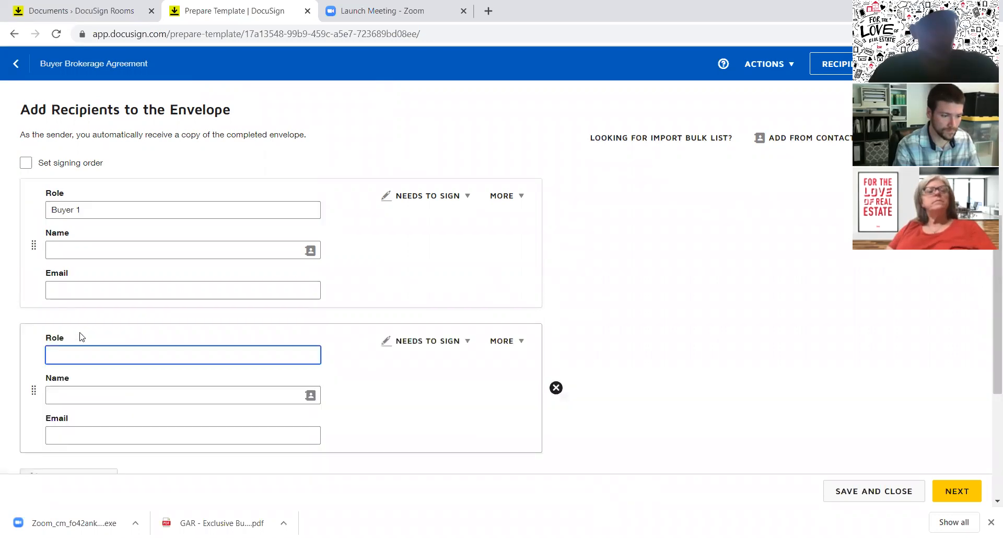
pyautogui.write('Buyer 2')
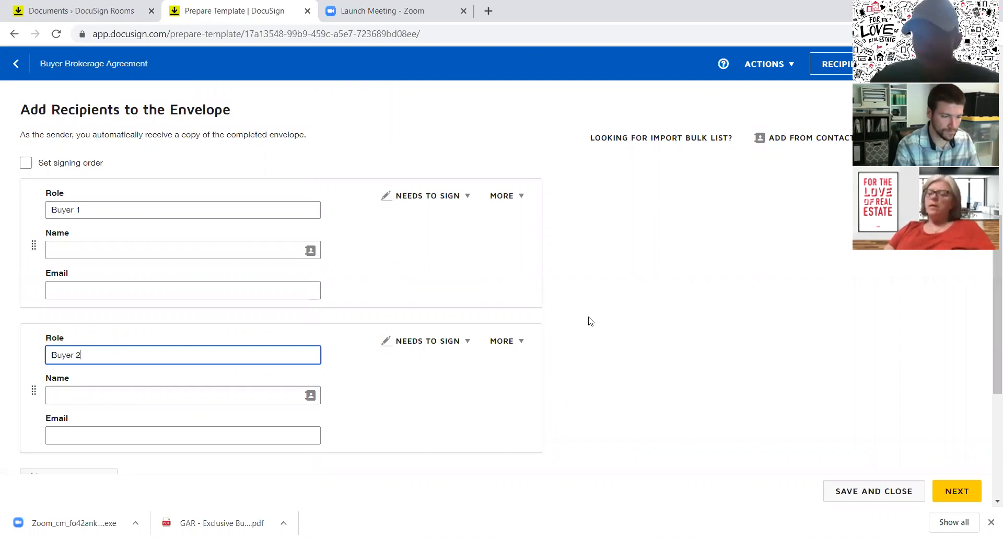
pyautogui.scroll(-2, 989, 314)
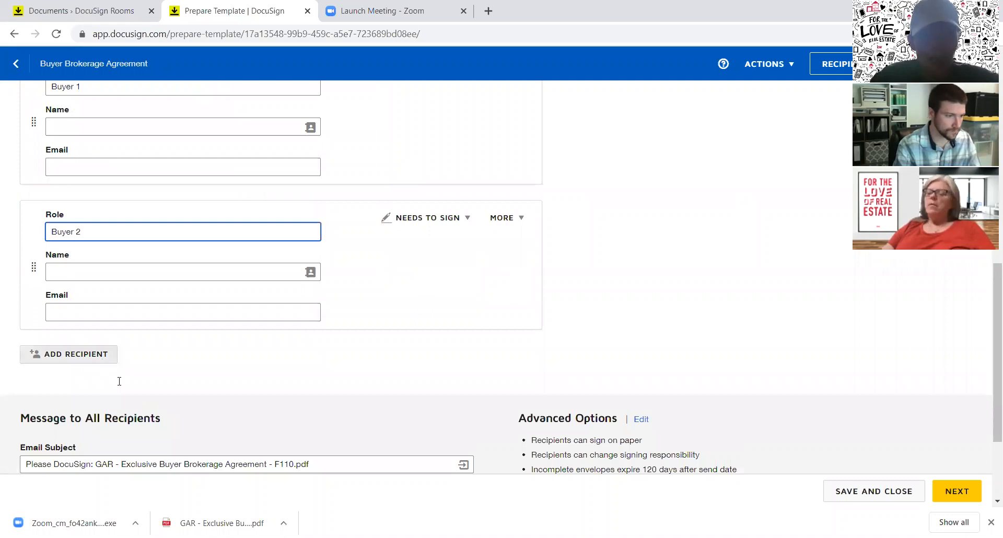
pyautogui.click(109, 357)
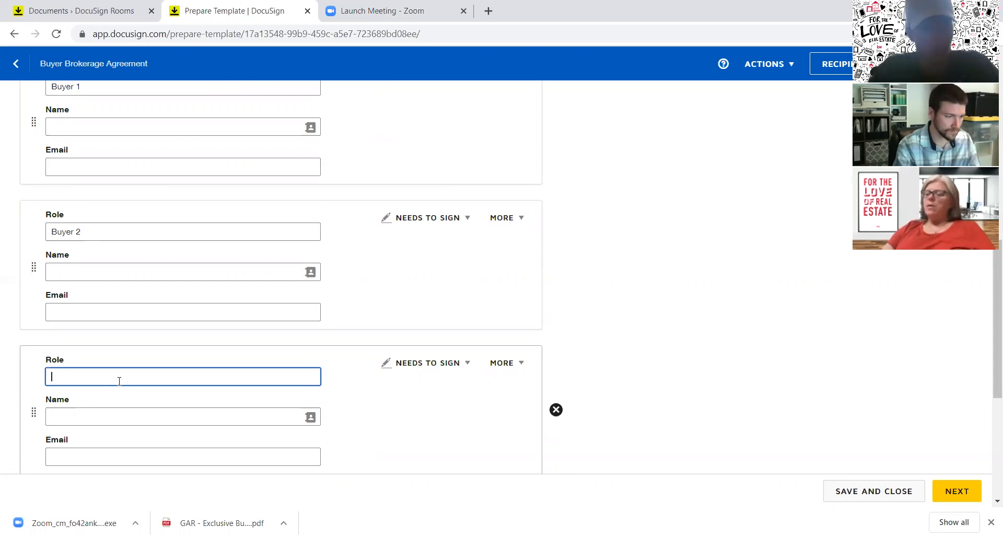
pyautogui.write("Buyer's Agent")
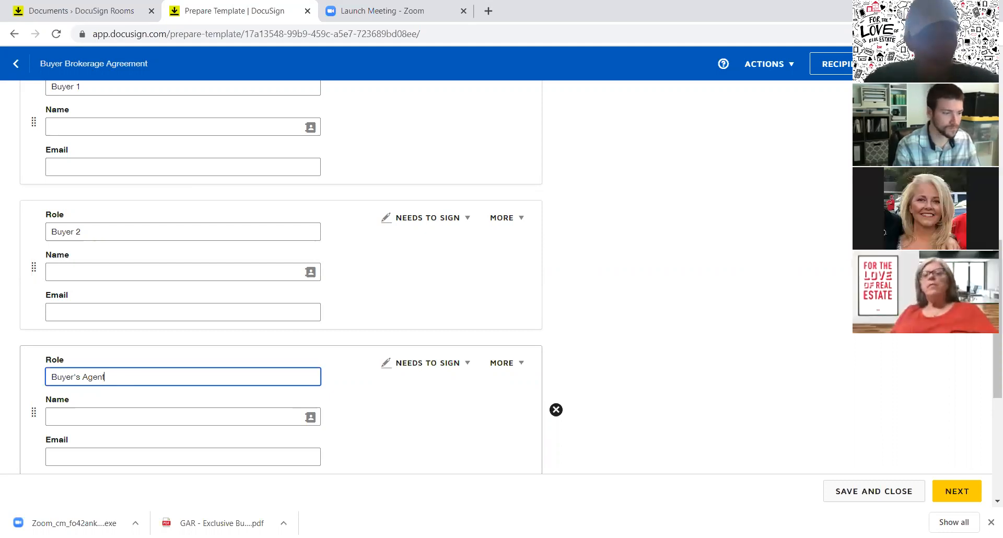
pyautogui.scroll(-4, 988, 344)
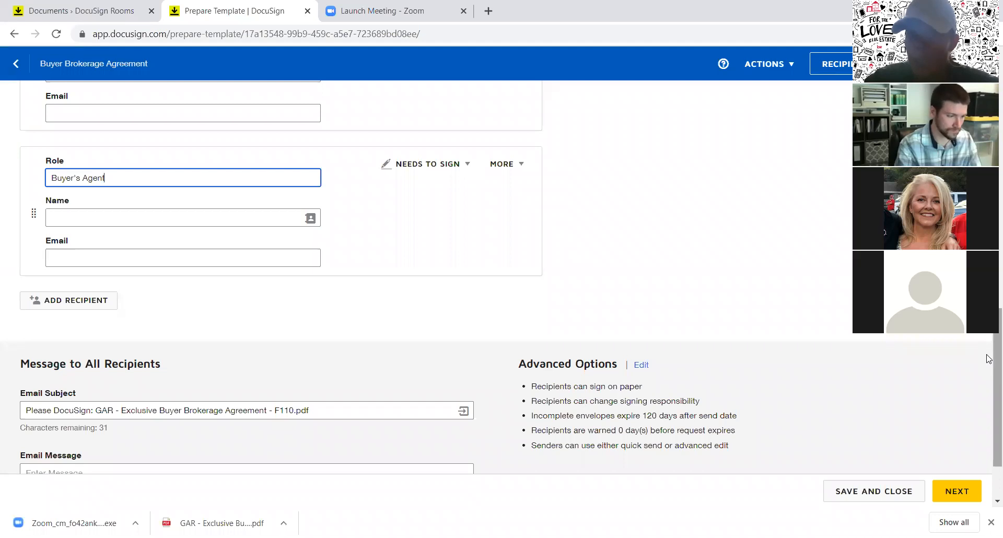
# Step: Scroll to the top of the setup page and go back to My Templates
pyautogui.scroll(10, 989, 359)
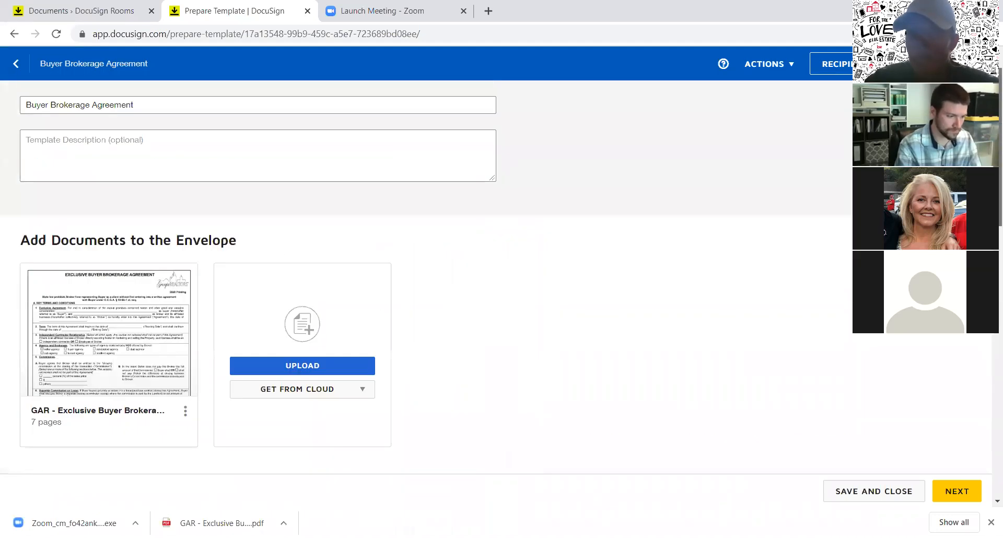
pyautogui.scroll(-2, 426, 313)
pyautogui.scroll(2, 426, 313)
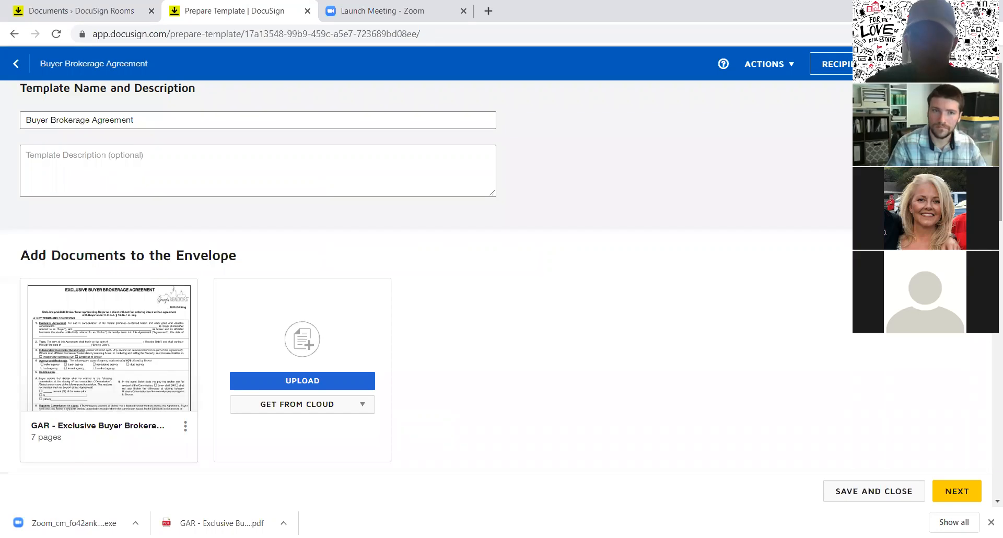
pyautogui.scroll(1, 418, 277)
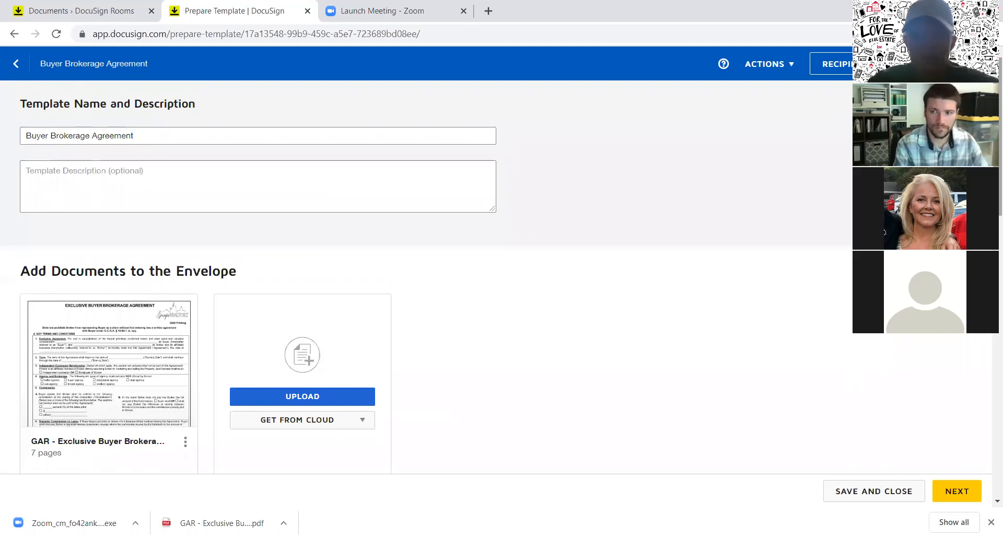
pyautogui.click(21, 62)
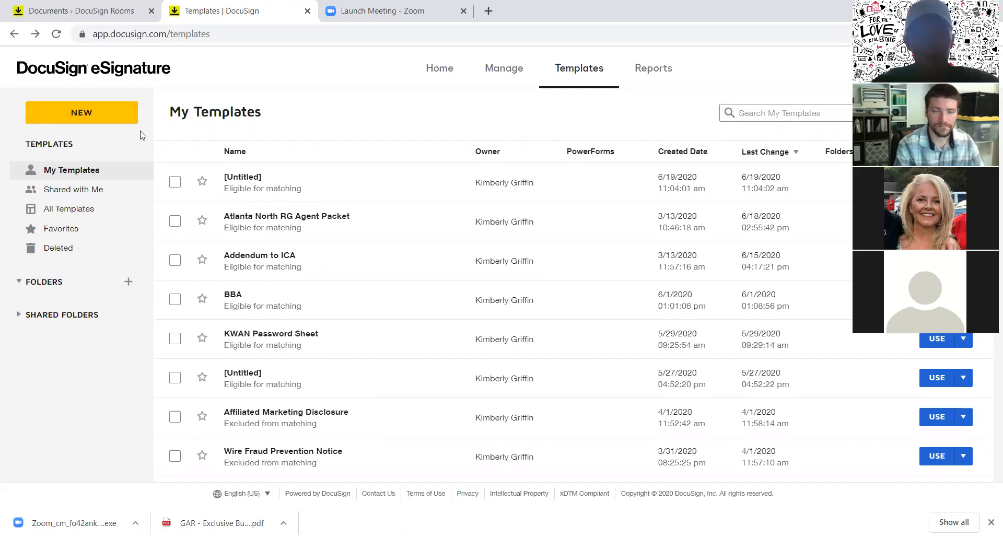
# Step: Go forward in the browser to the Buyer Brokerage Agreement setup page
pyautogui.click(37, 35)
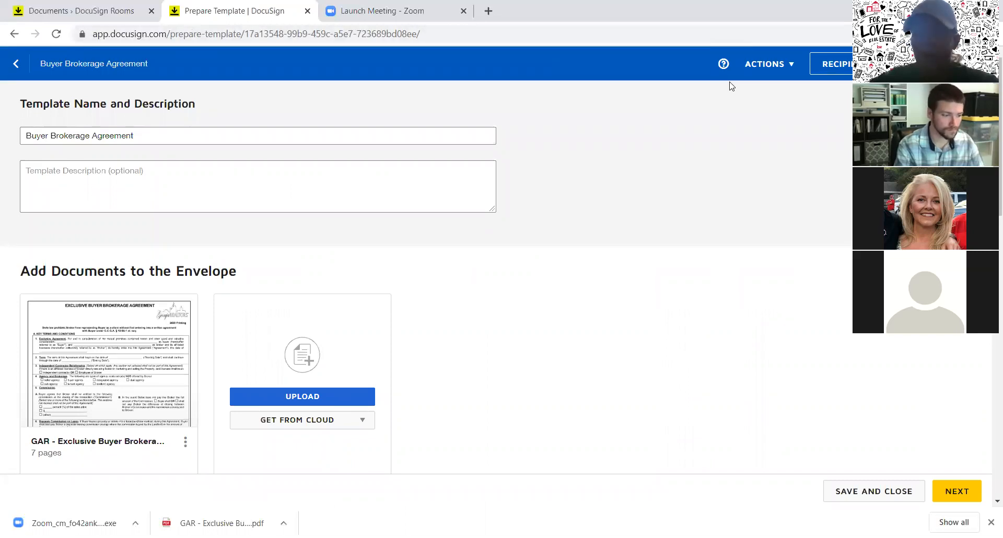
# Step: Scroll to the bottom of Prepare Template and continue to the Add Fields page
pyautogui.scroll(-3, 730, 86)
pyautogui.scroll(-12, 988, 411)
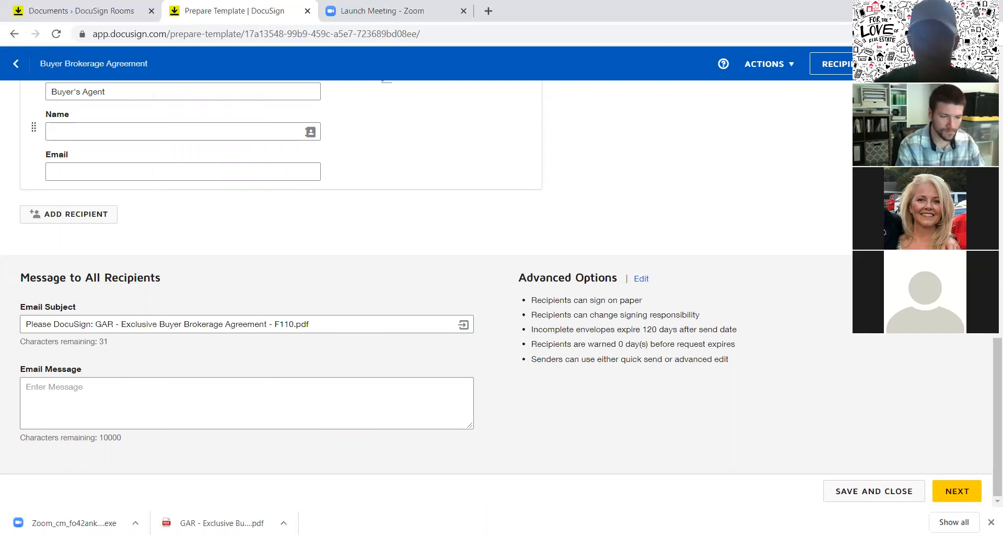
pyautogui.click(957, 492)
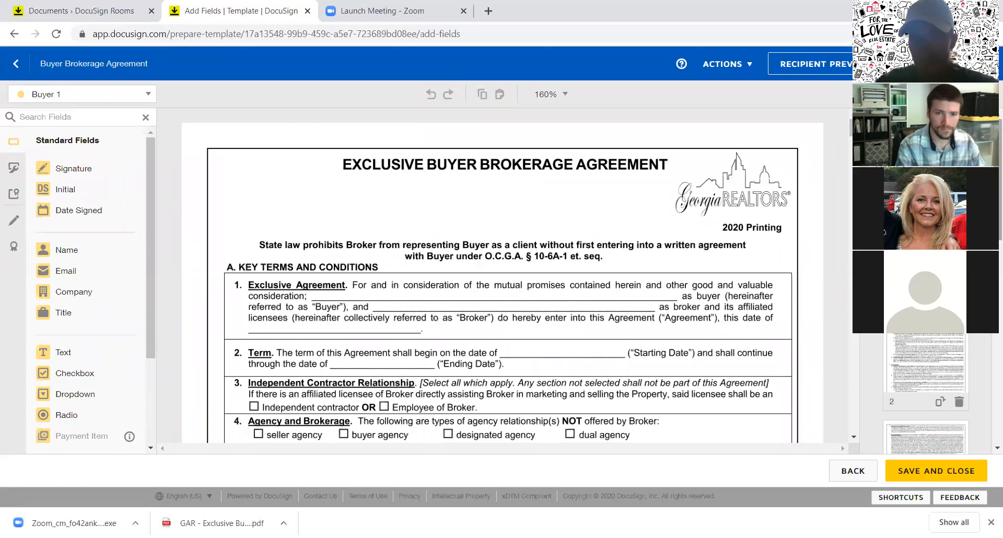
# Step: Select Buyer's Agent as recipient and place a Text field by clause 1's consideration line
pyautogui.scroll(-1, 926, 293)
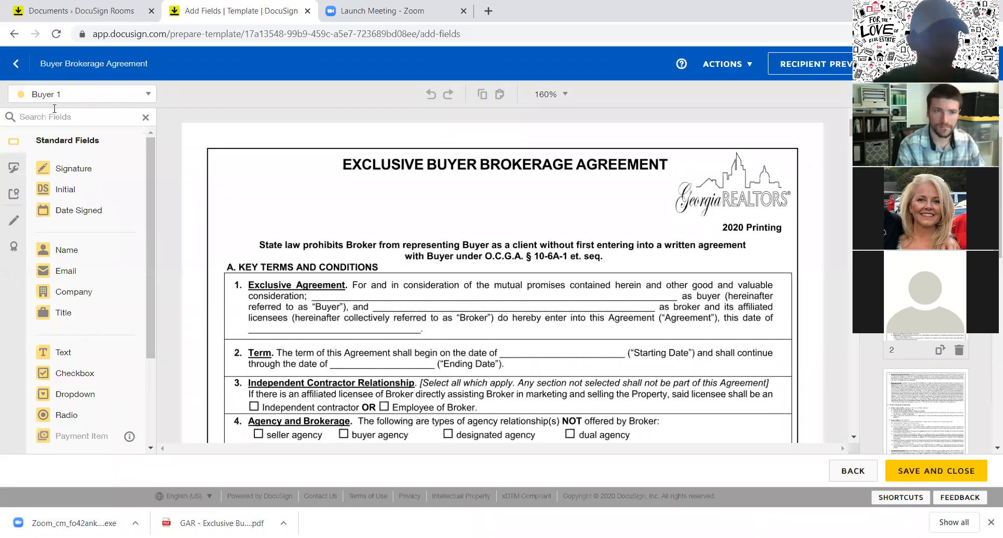
pyautogui.click(148, 96)
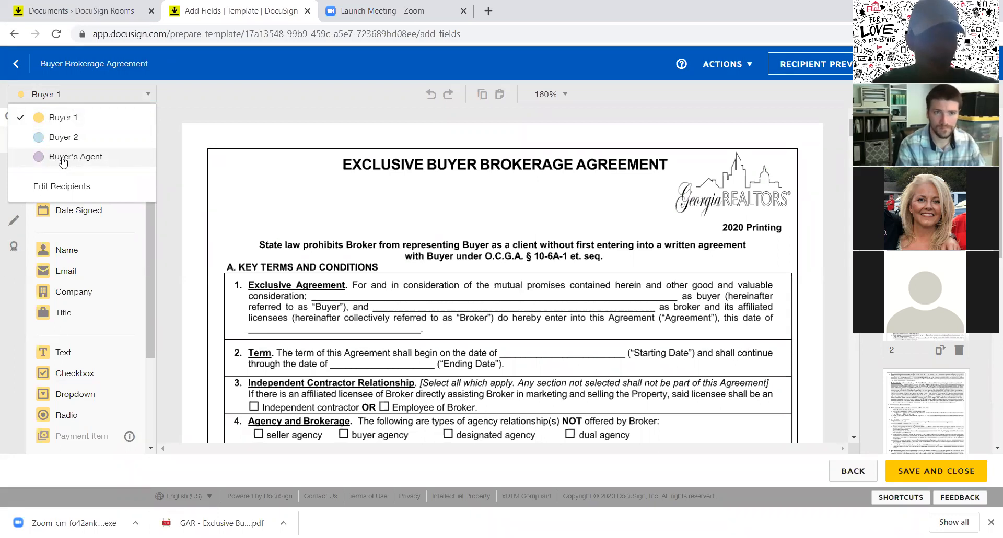
pyautogui.click(63, 158)
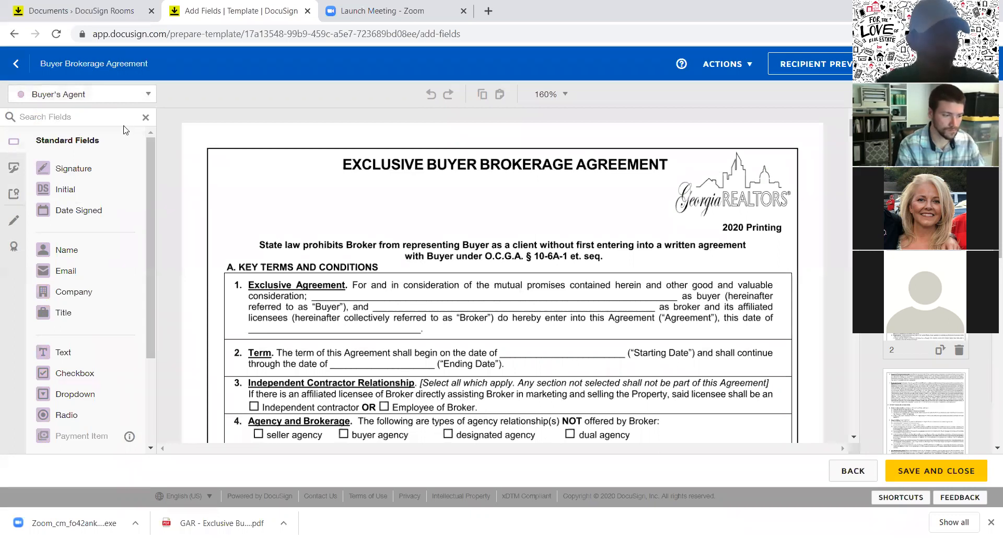
pyautogui.click(146, 97)
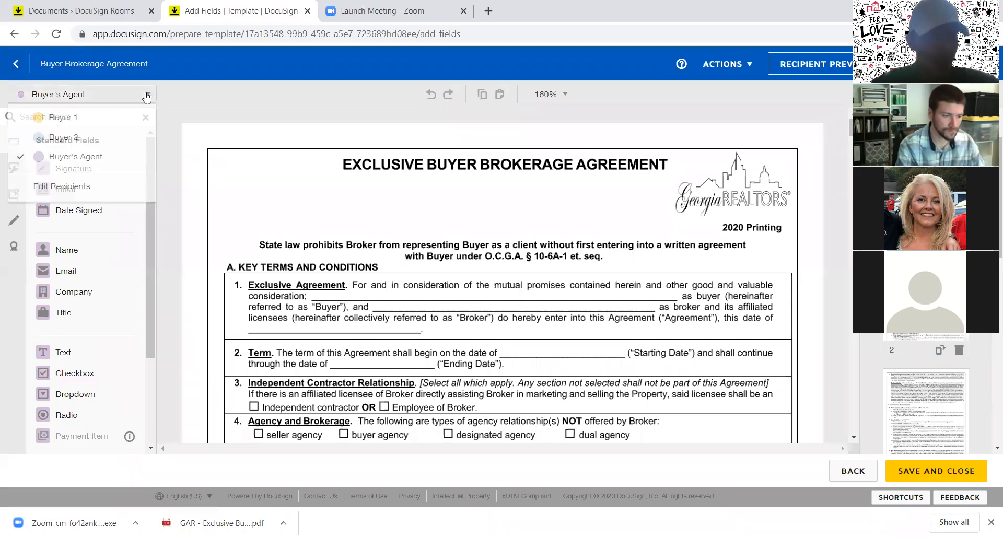
pyautogui.click(111, 122)
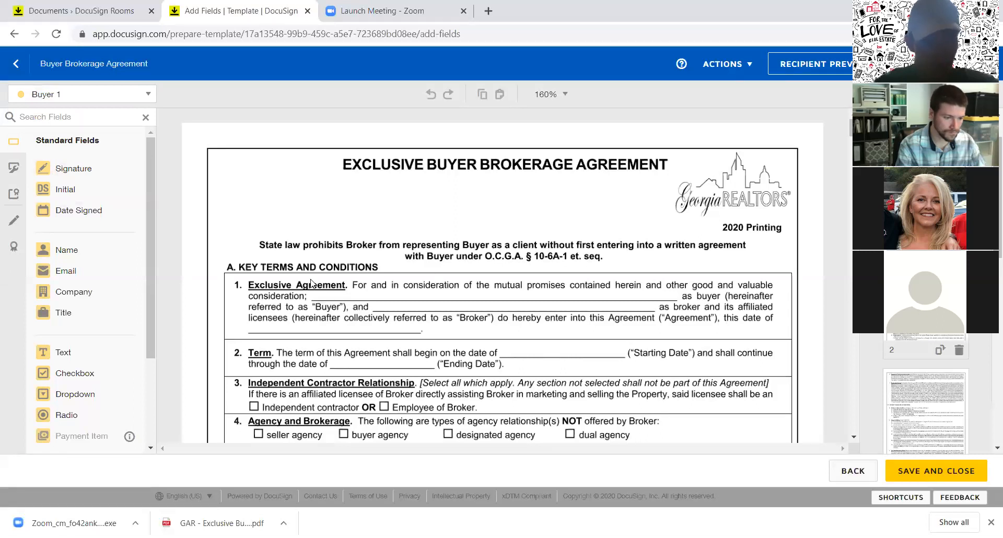
pyautogui.click(122, 96)
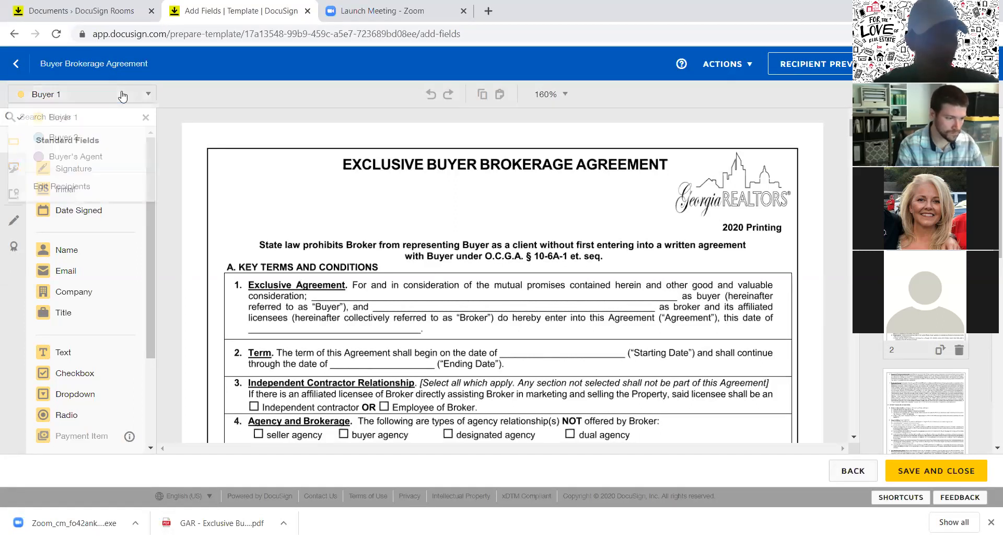
pyautogui.click(79, 159)
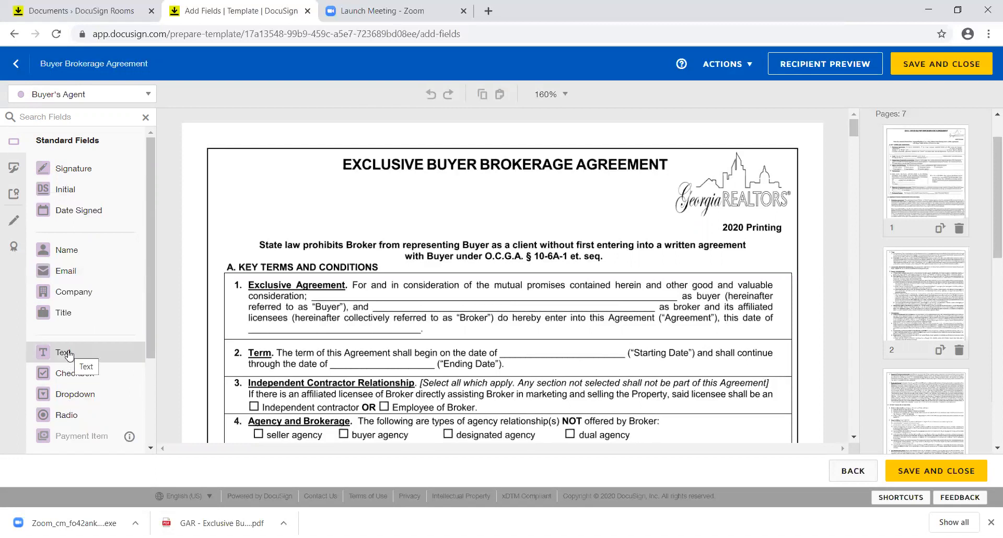
pyautogui.moveTo(69, 356); pyautogui.dragTo(314, 287)
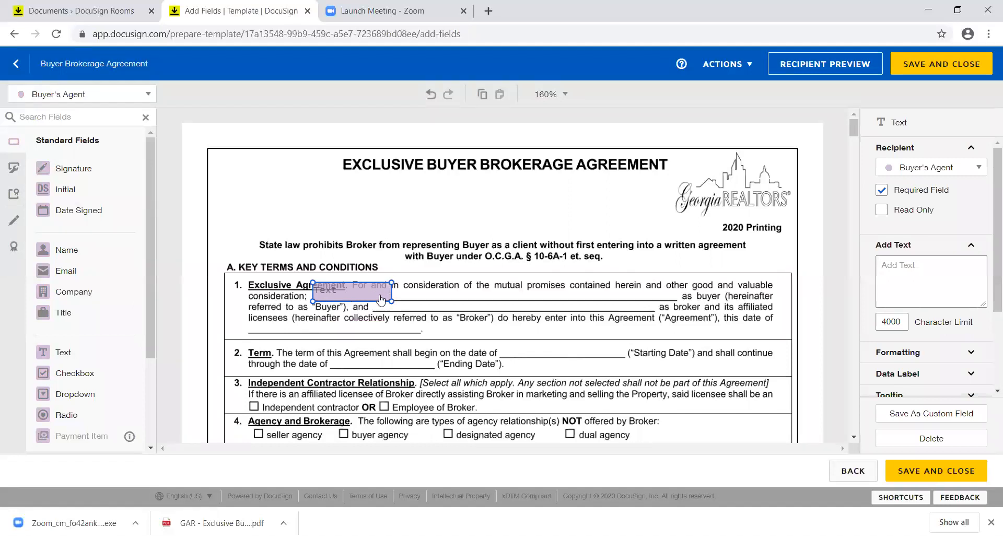
# Step: Swap the Text field for a Buyer's Agent Full Name field aligned on the consideration line
pyautogui.click(908, 441)
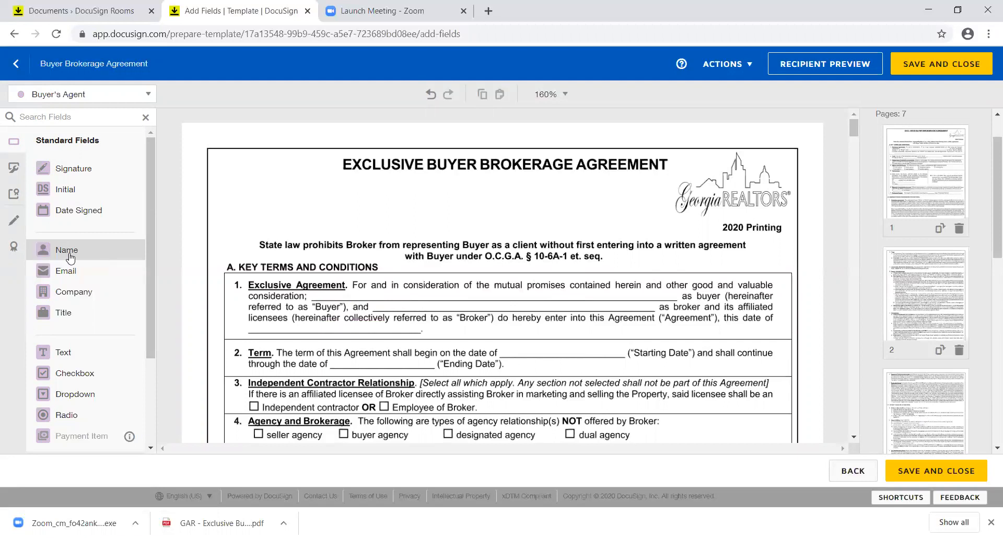
pyautogui.moveTo(76, 253); pyautogui.dragTo(317, 290)
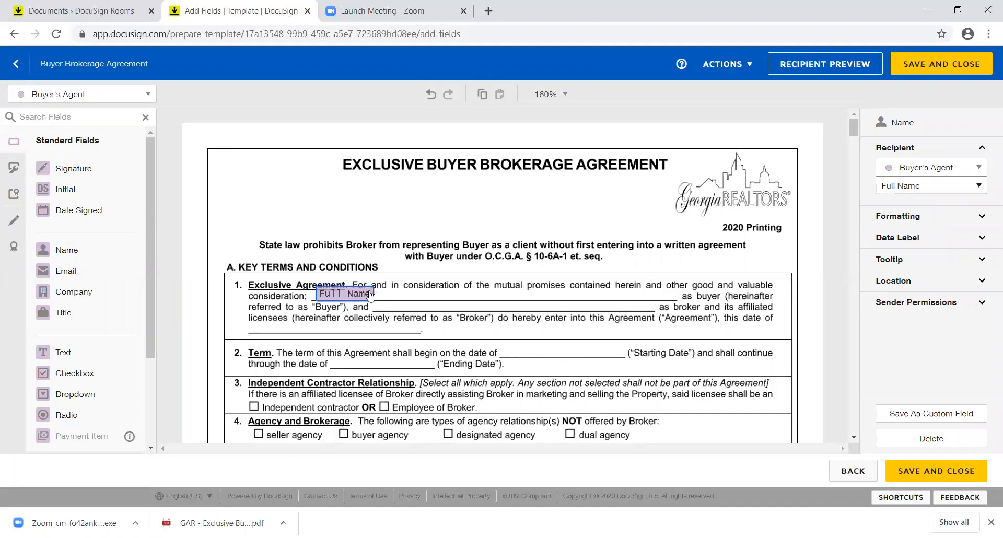
pyautogui.moveTo(371, 289); pyautogui.dragTo(371, 291)
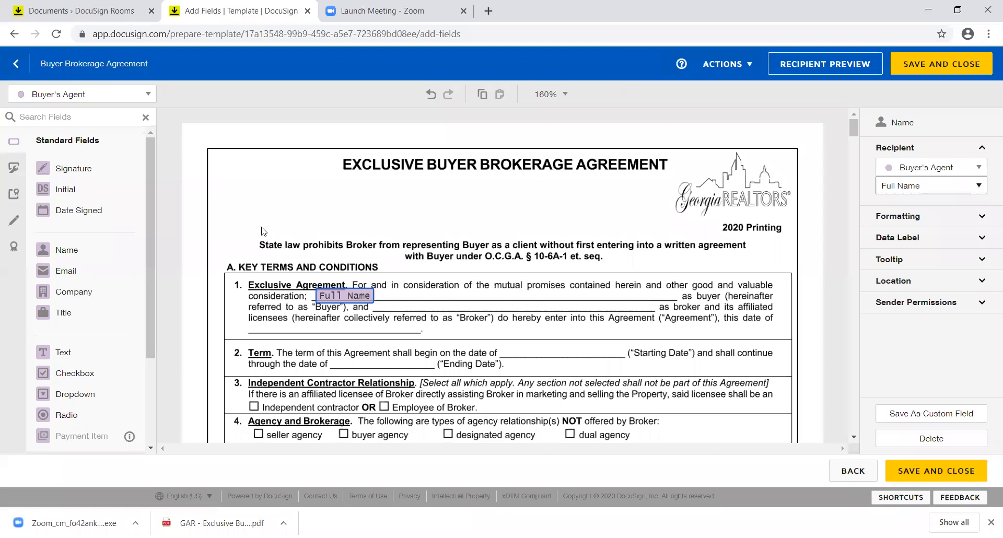
# Step: Replace the agent's Full Name field with a Buyer 1 Full Name field on the consideration blank
pyautogui.click(149, 95)
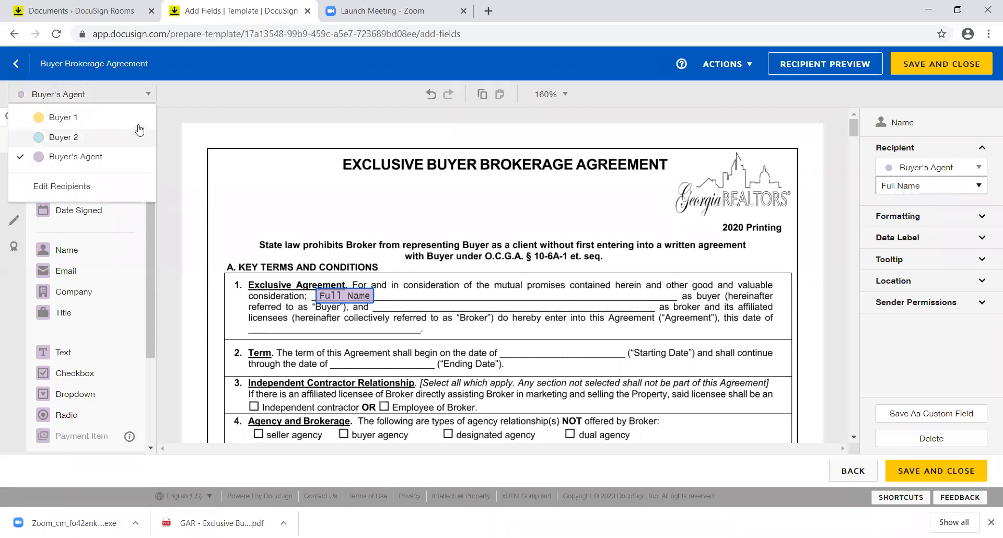
pyautogui.click(138, 119)
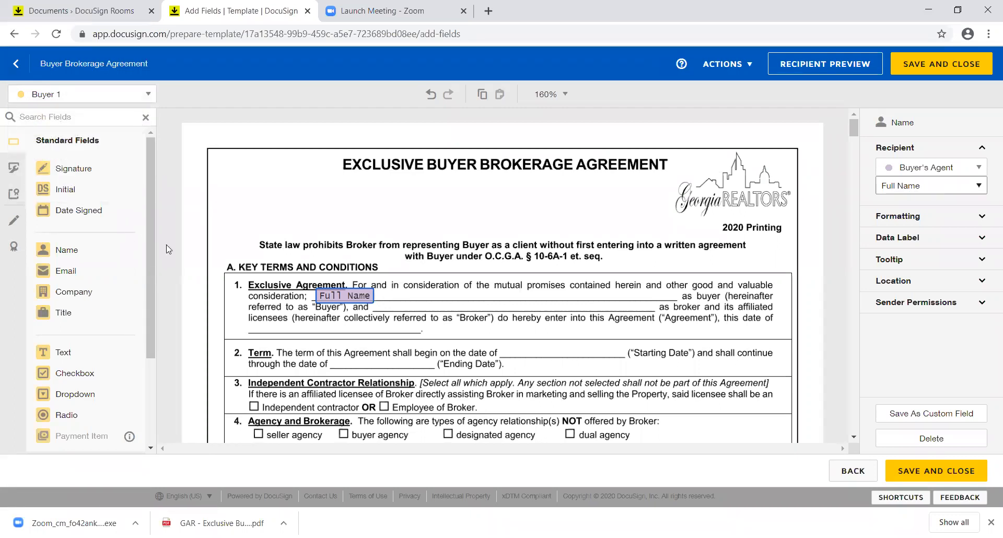
pyautogui.click(892, 439)
pyautogui.moveTo(89, 250); pyautogui.dragTo(323, 294)
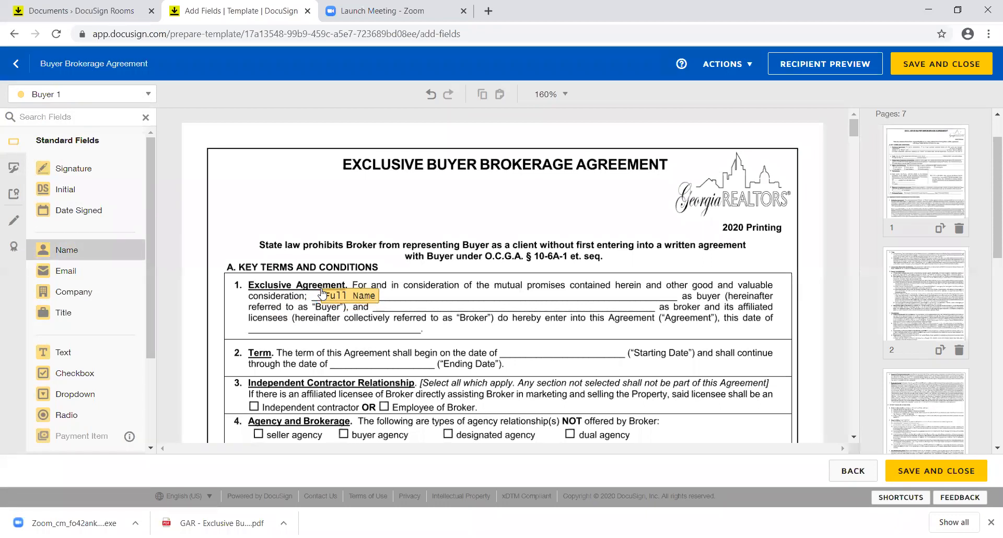
# Step: Add a Buyer 2 Full Name field beside Buyer 1's, then reselect Buyer's Agent
pyautogui.click(149, 95)
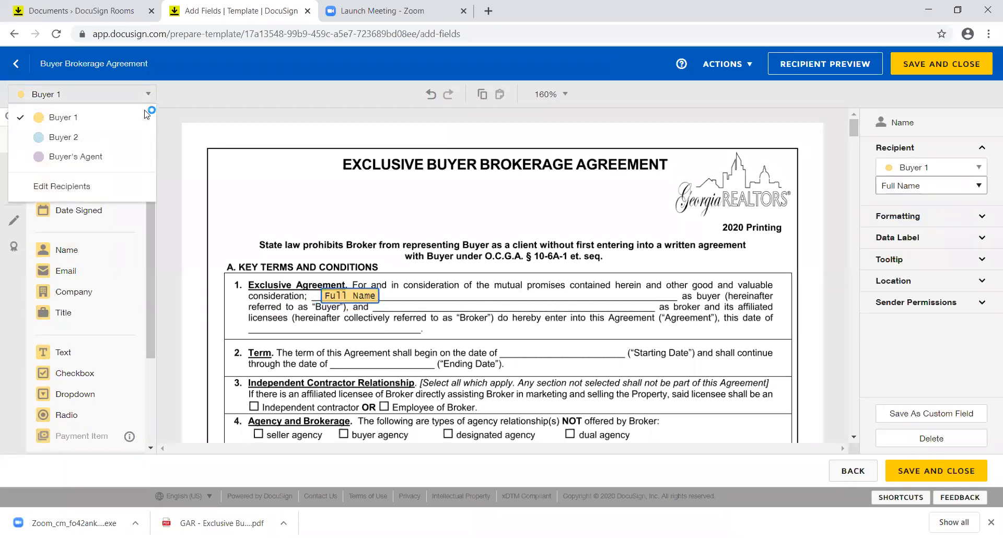
pyautogui.click(139, 139)
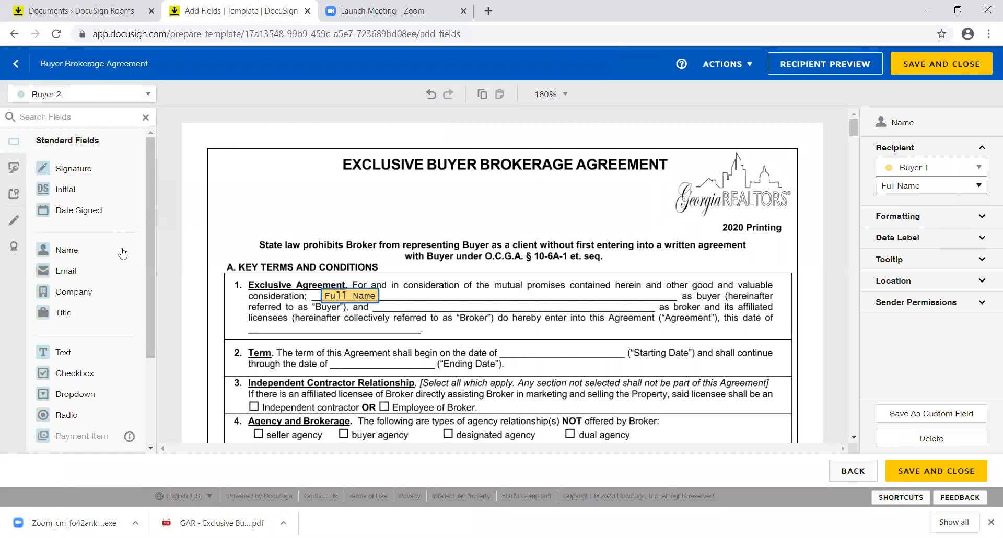
pyautogui.moveTo(122, 254); pyautogui.dragTo(410, 294)
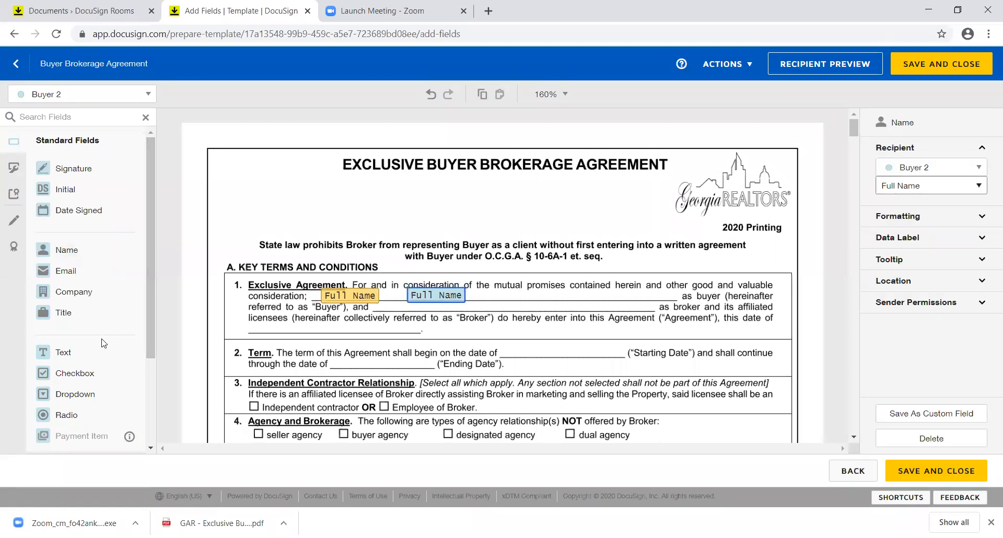
pyautogui.click(129, 95)
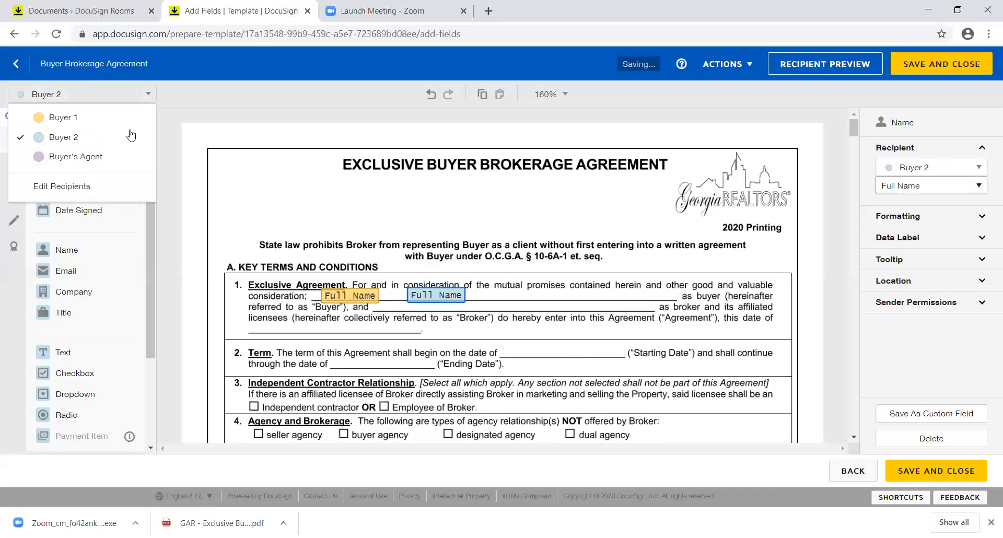
pyautogui.click(125, 157)
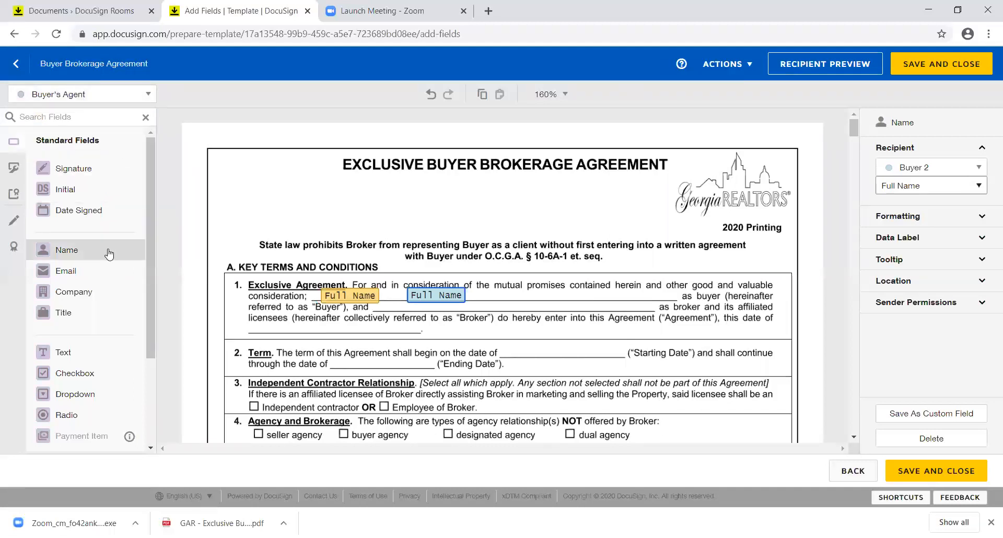
# Step: Place a Text field on the 'as broker' blank and stretch it to span the blank
pyautogui.moveTo(94, 352); pyautogui.dragTo(465, 296)
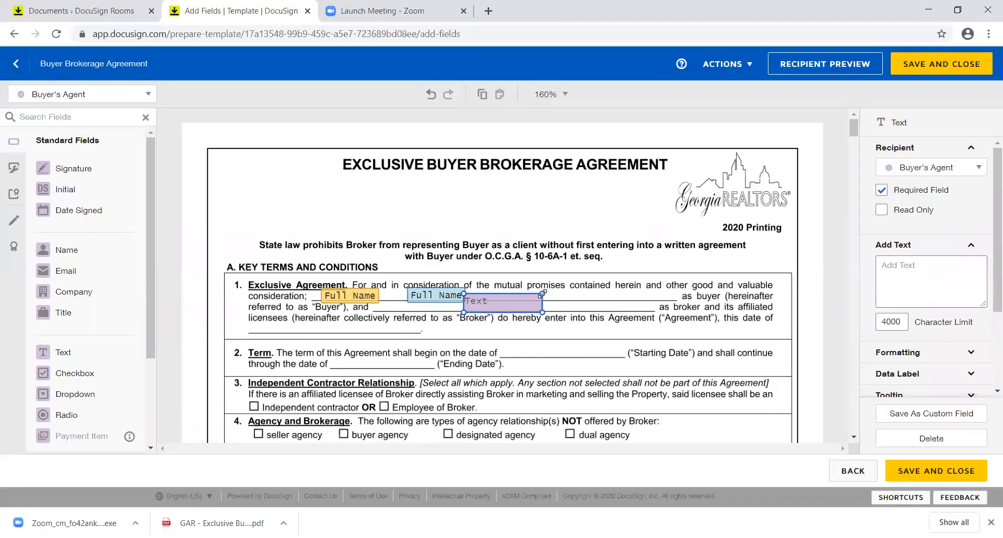
pyautogui.moveTo(541, 295); pyautogui.dragTo(653, 308)
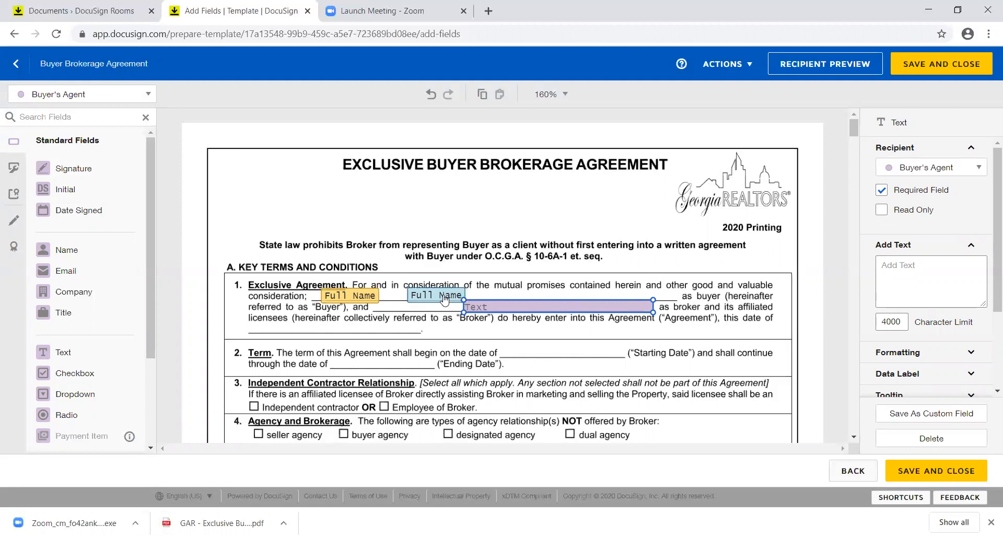
pyautogui.moveTo(443, 298); pyautogui.dragTo(472, 298)
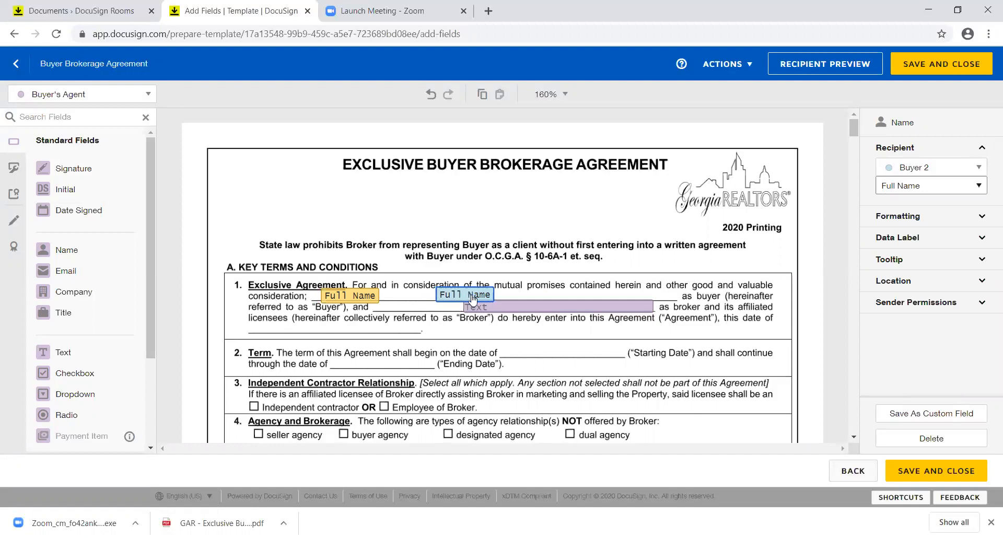
pyautogui.click(530, 309)
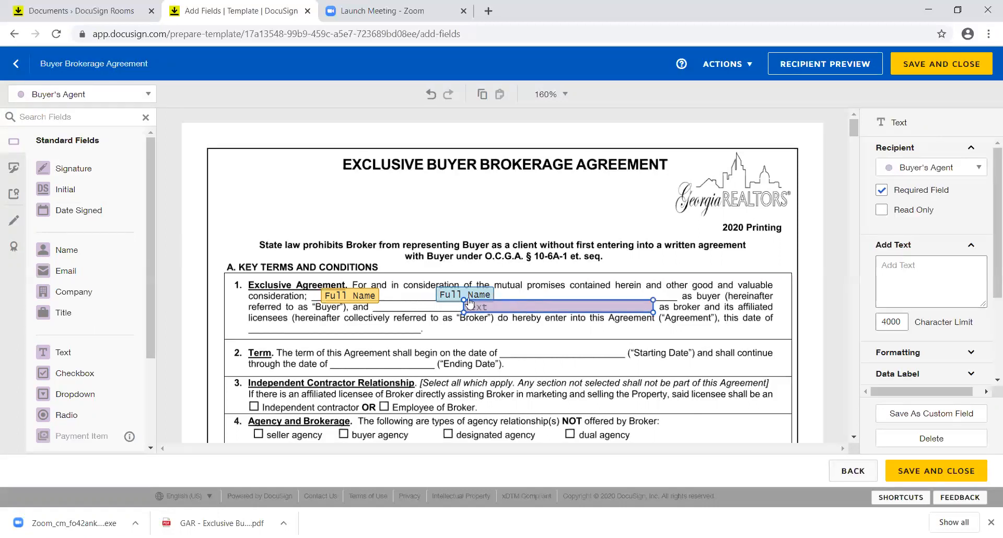
pyautogui.moveTo(462, 299); pyautogui.dragTo(375, 310)
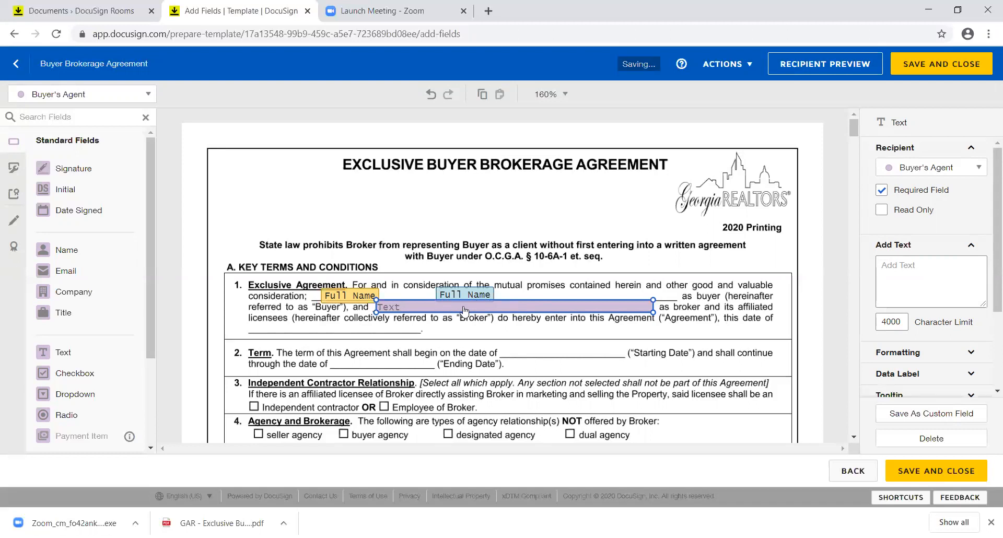
# Step: Pre-fill the broker text field with 'Keller Williams Atlanta North'
pyautogui.doubleClick(623, 304)
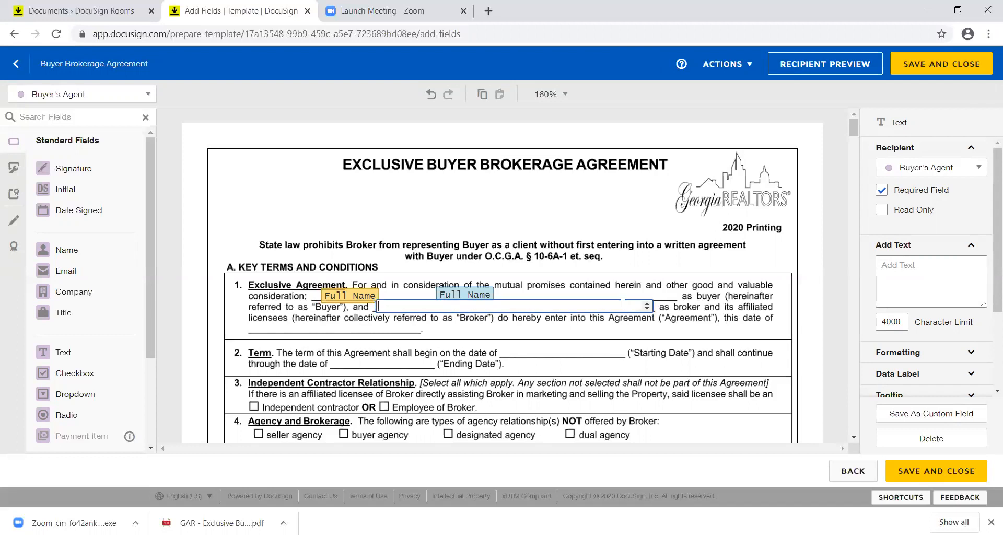
pyautogui.write('Keller Williams Atlanta North')
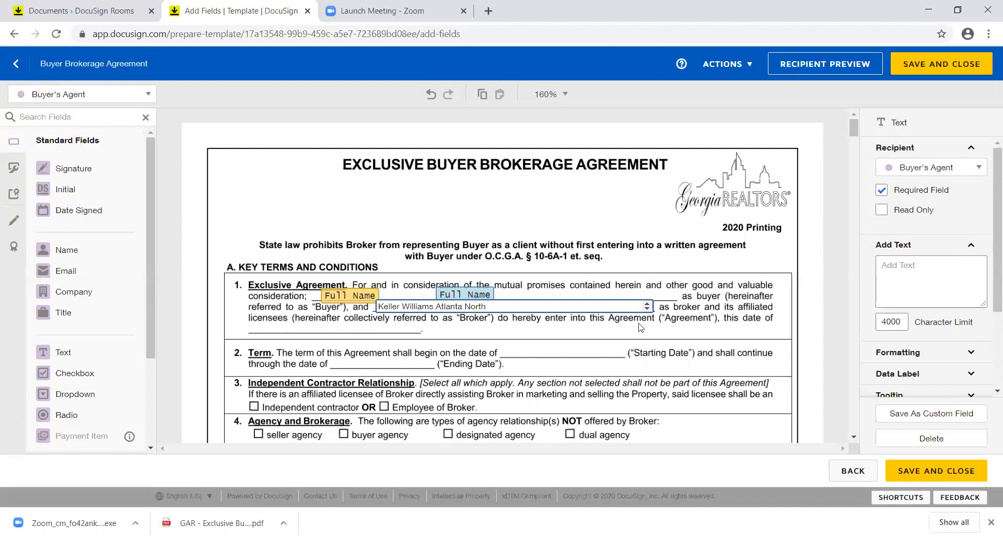
pyautogui.click(631, 334)
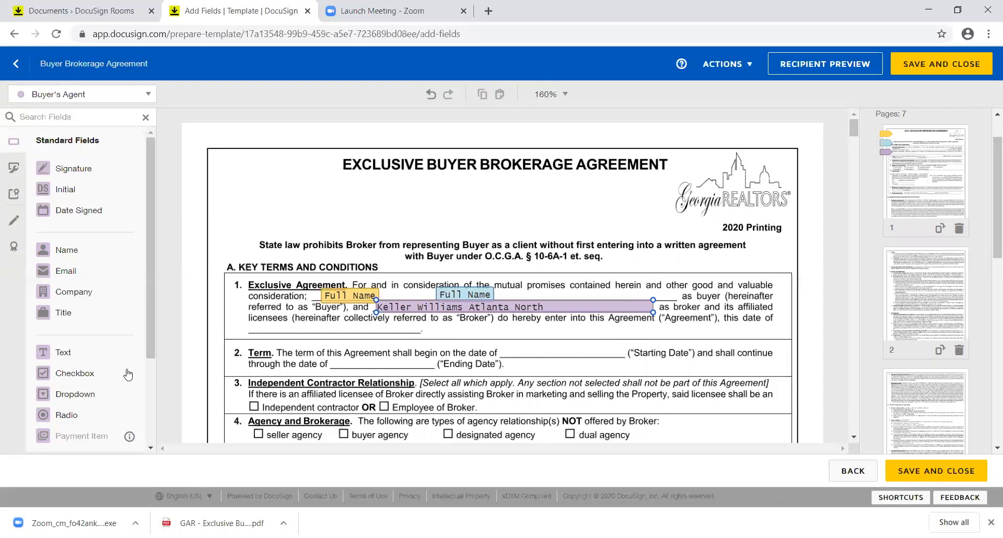
pyautogui.click(109, 359)
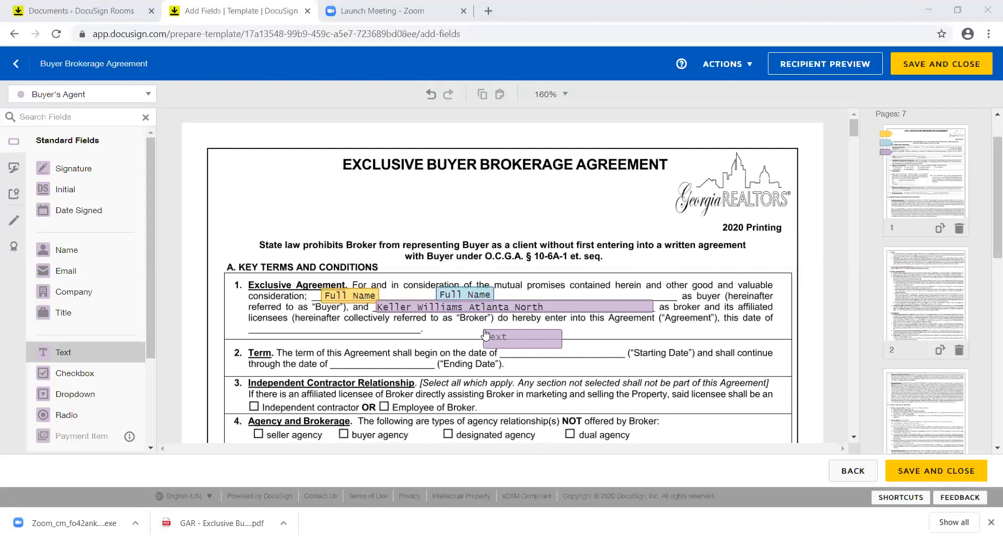
# Step: Move the new text field onto the date blank and resize it to fit
pyautogui.moveTo(485, 334); pyautogui.dragTo(251, 319)
pyautogui.moveTo(326, 313); pyautogui.dragTo(418, 354)
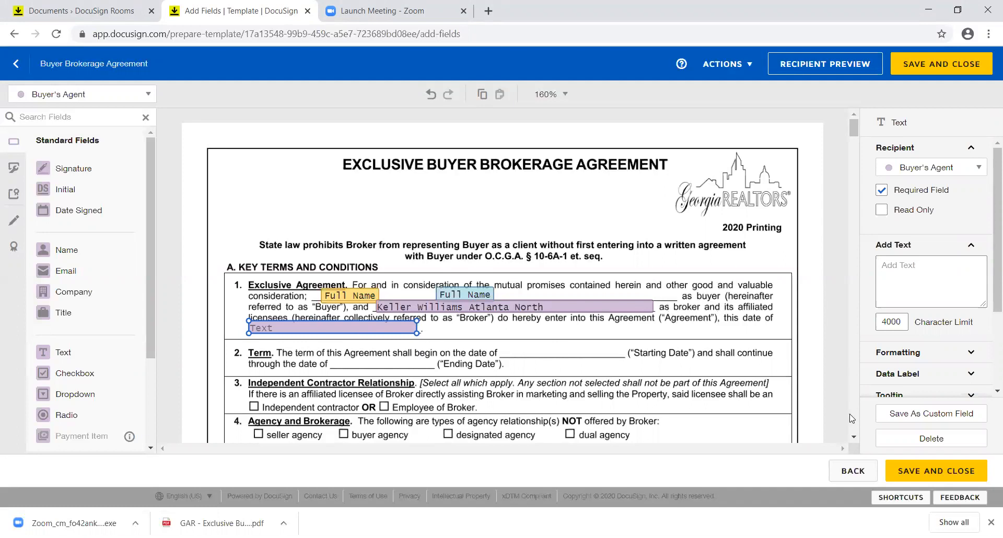
pyautogui.click(853, 436)
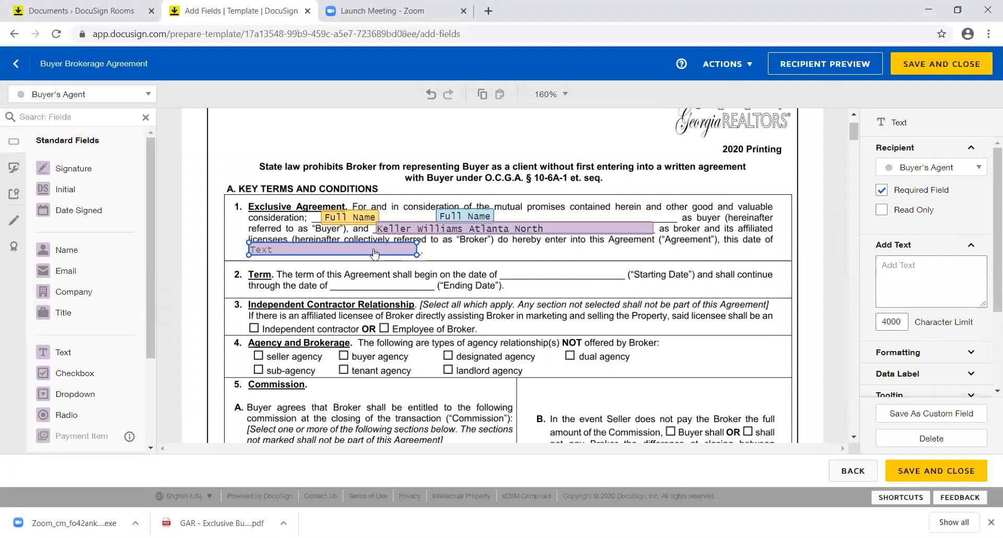
# Step: Copy the text field and paste the copy onto the Starting Date blank in clause 2
pyautogui.rightClick(374, 254)
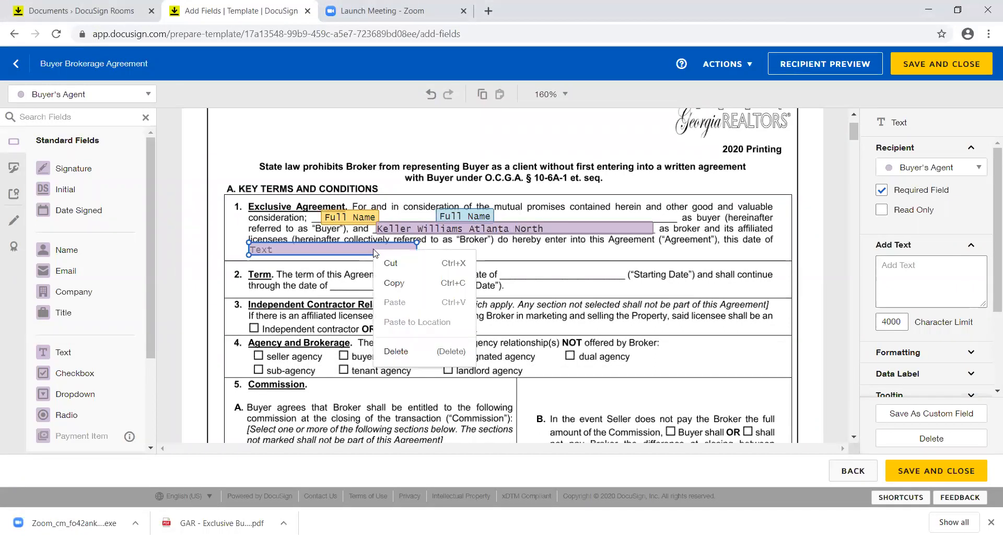
pyautogui.click(395, 285)
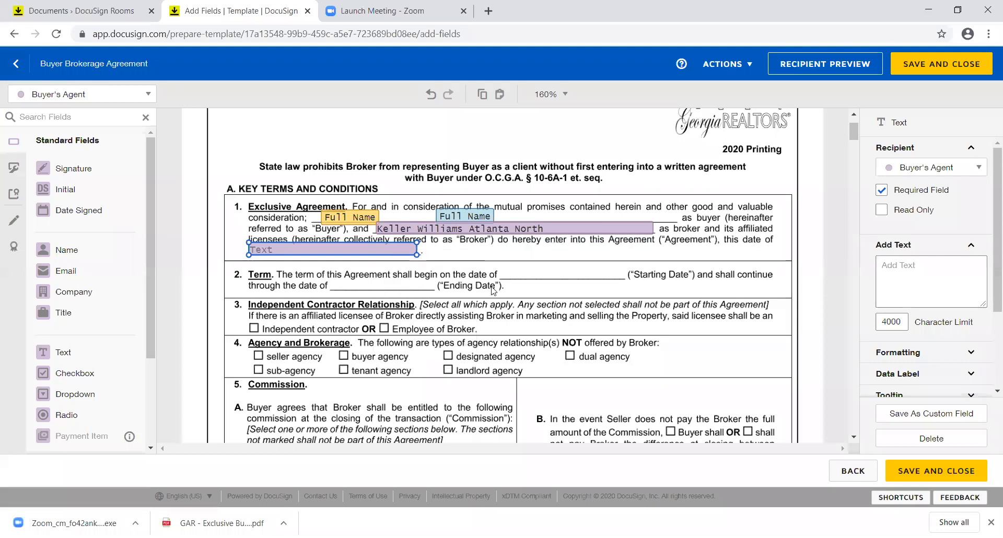
pyautogui.rightClick(487, 264)
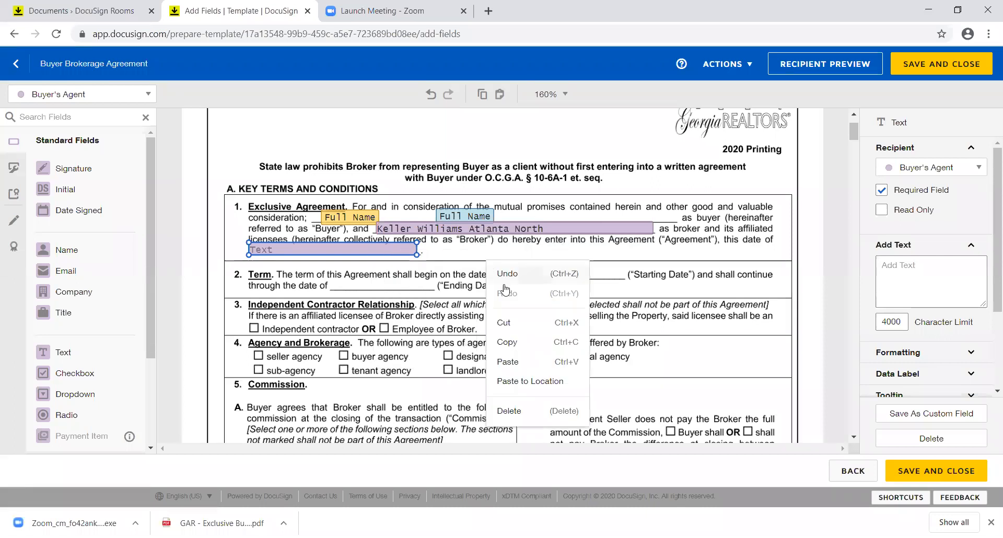
pyautogui.click(510, 358)
pyautogui.moveTo(380, 262); pyautogui.dragTo(624, 273)
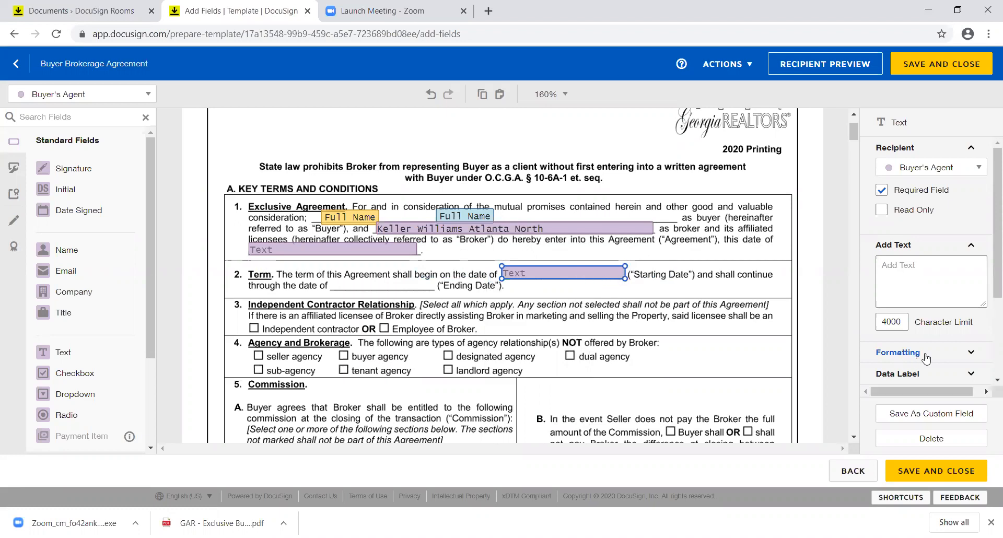
# Step: Review the Starting Date field's formatting, keeping Lucida Console as its font
pyautogui.click(900, 357)
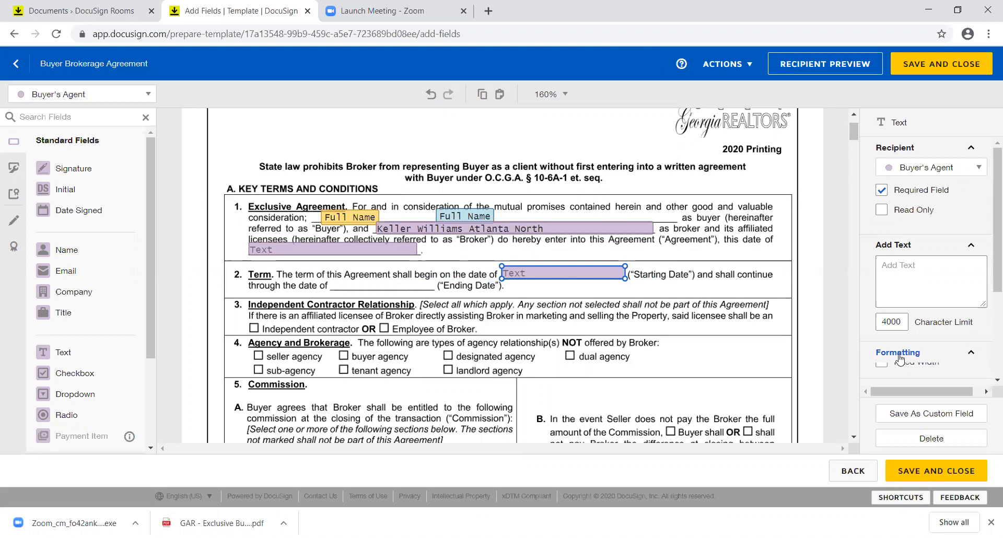
pyautogui.scroll(-3, 989, 324)
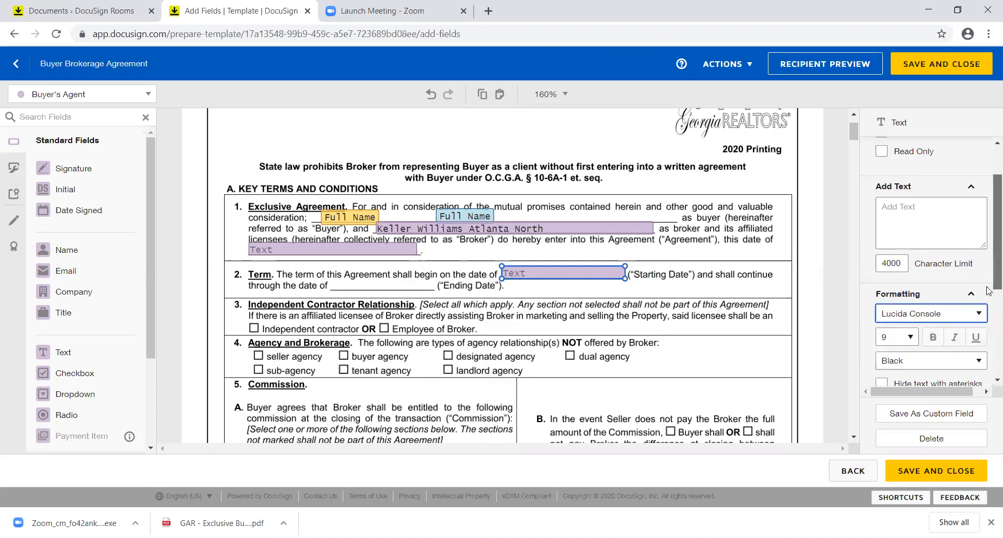
pyautogui.scroll(-1, 989, 324)
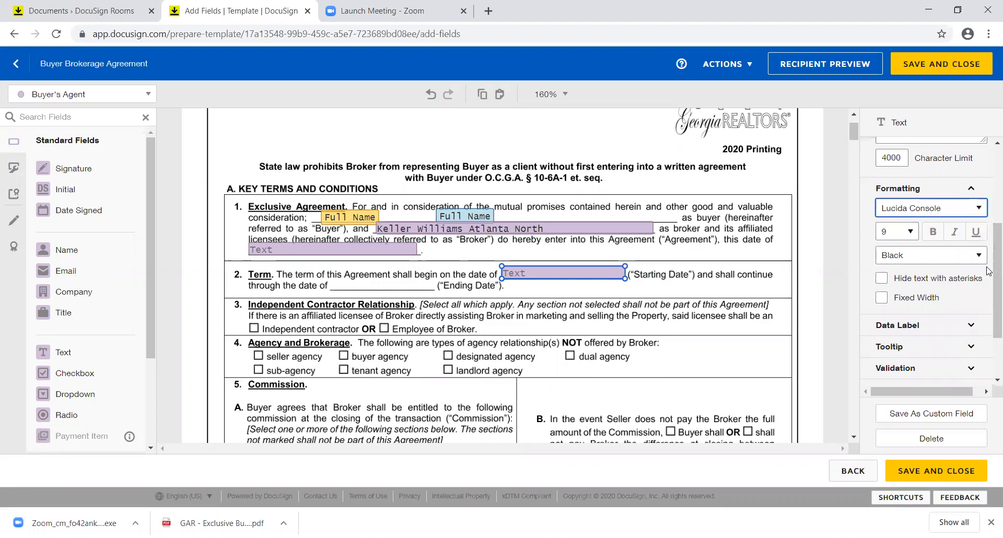
pyautogui.click(986, 209)
pyautogui.click(986, 209)
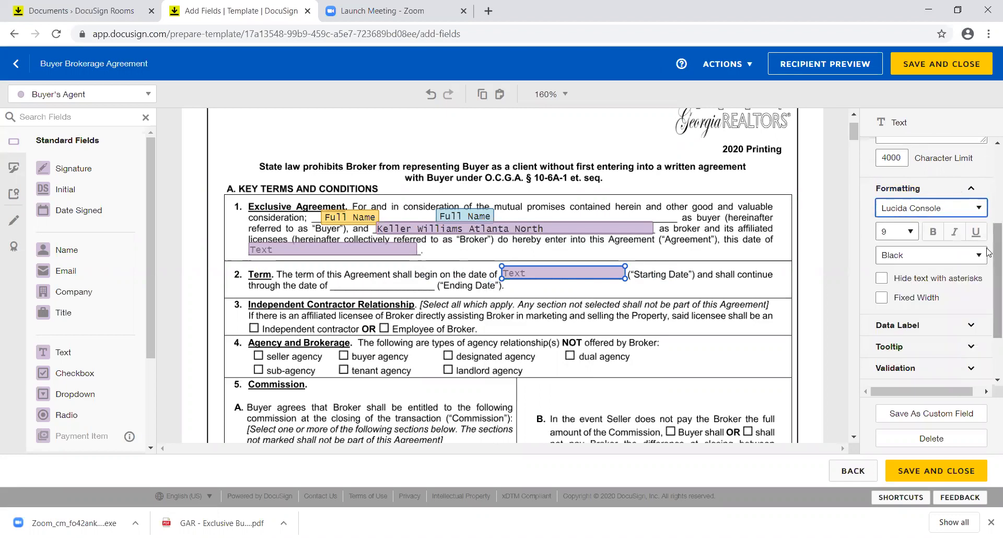
pyautogui.scroll(3, 989, 225)
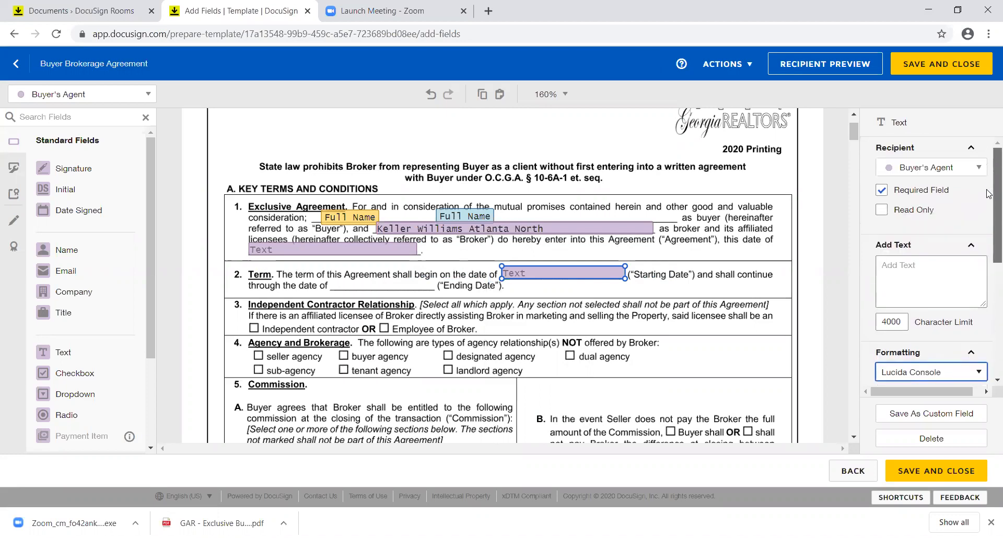
pyautogui.scroll(-5, 989, 194)
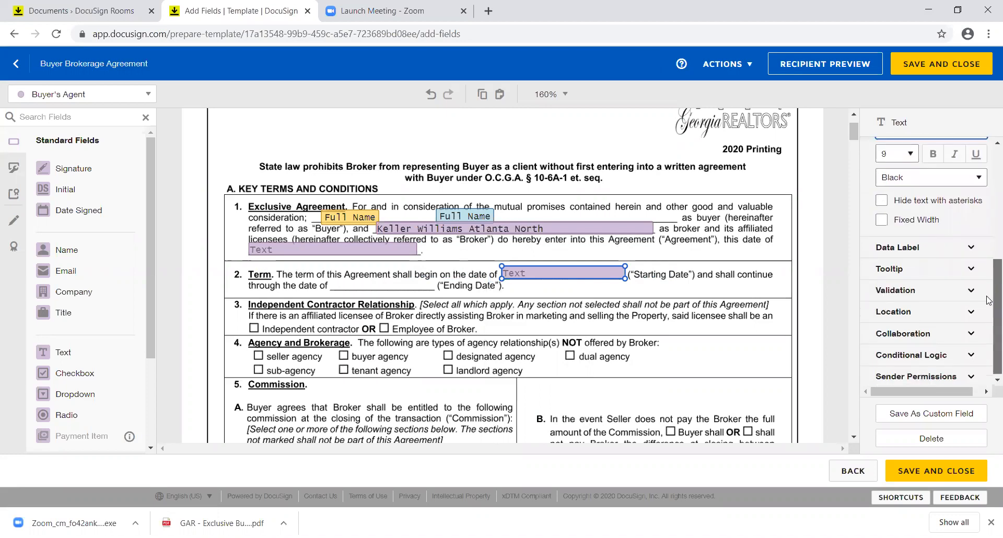
# Step: Set the field's validation to Date with the MM/dd/yyyy mask
pyautogui.click(932, 298)
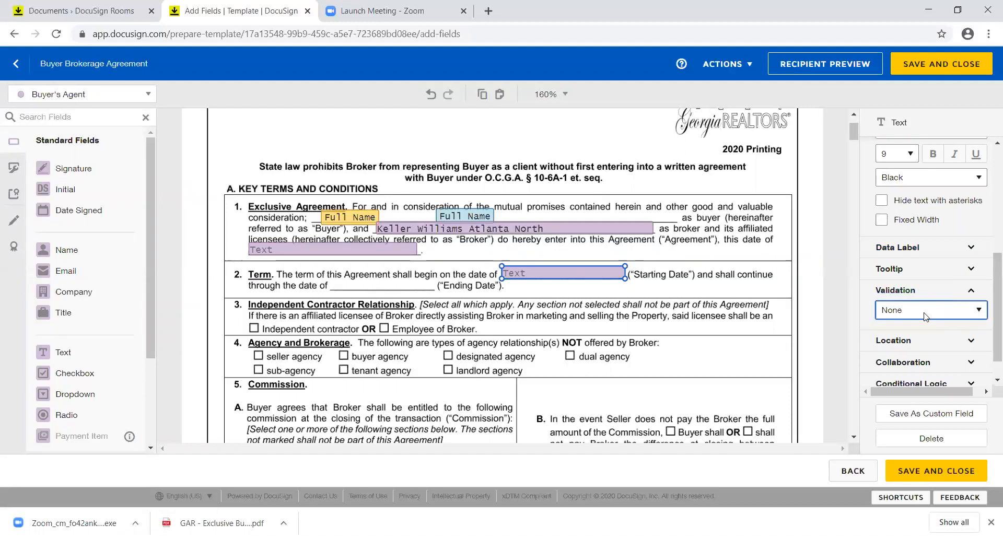
pyautogui.click(980, 313)
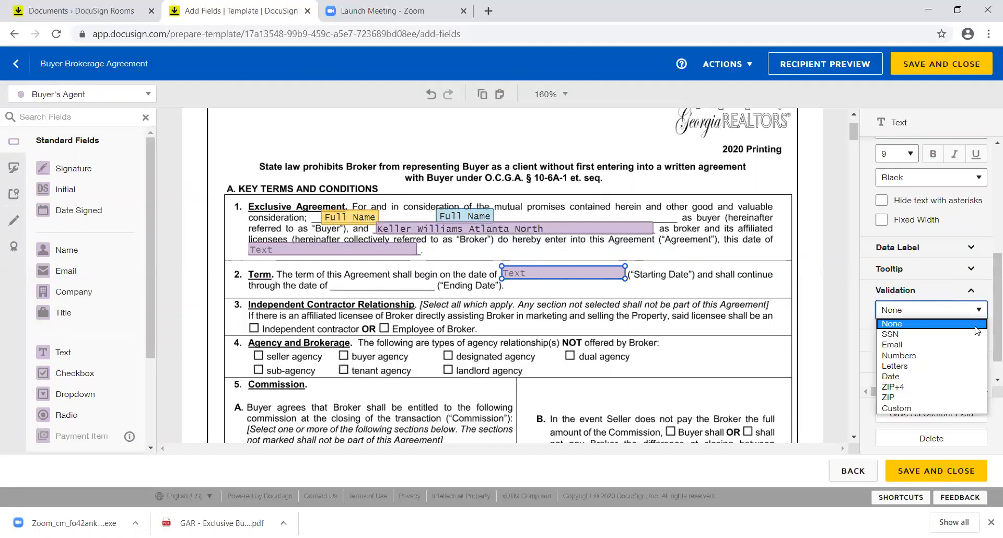
pyautogui.click(969, 380)
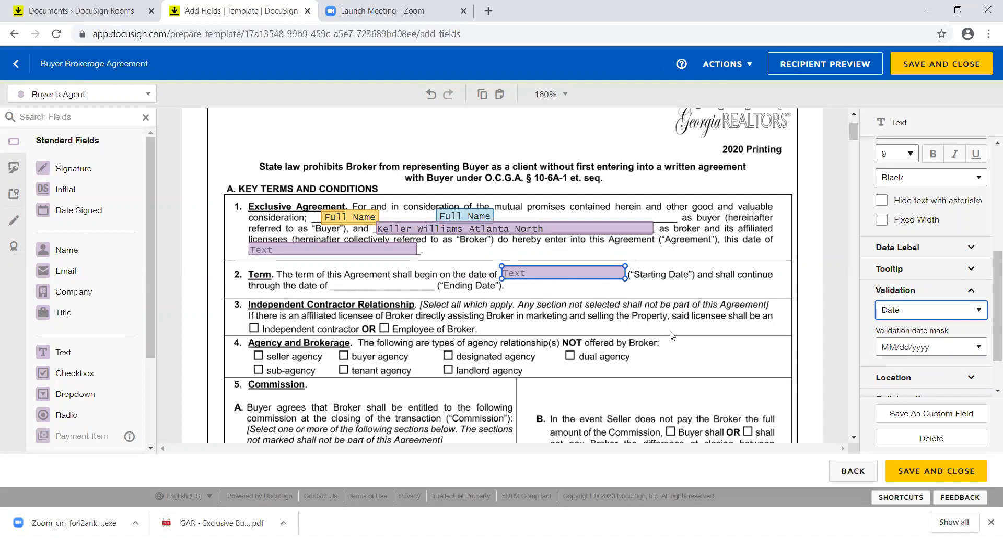
pyautogui.click(589, 276)
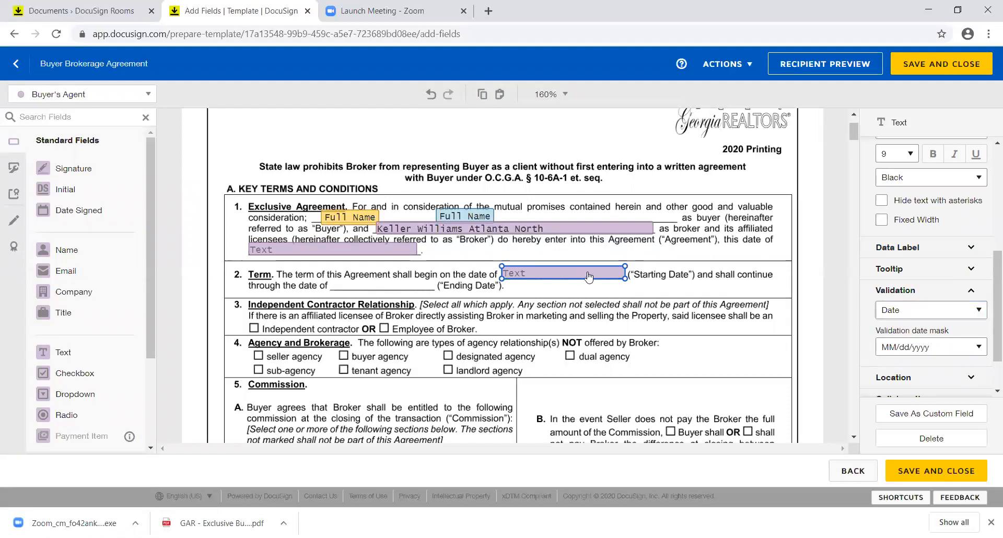
# Step: Paste a copy of the Starting Date field onto the Ending Date blank and narrow it to fit
pyautogui.hotkey('ctrl', 'v')
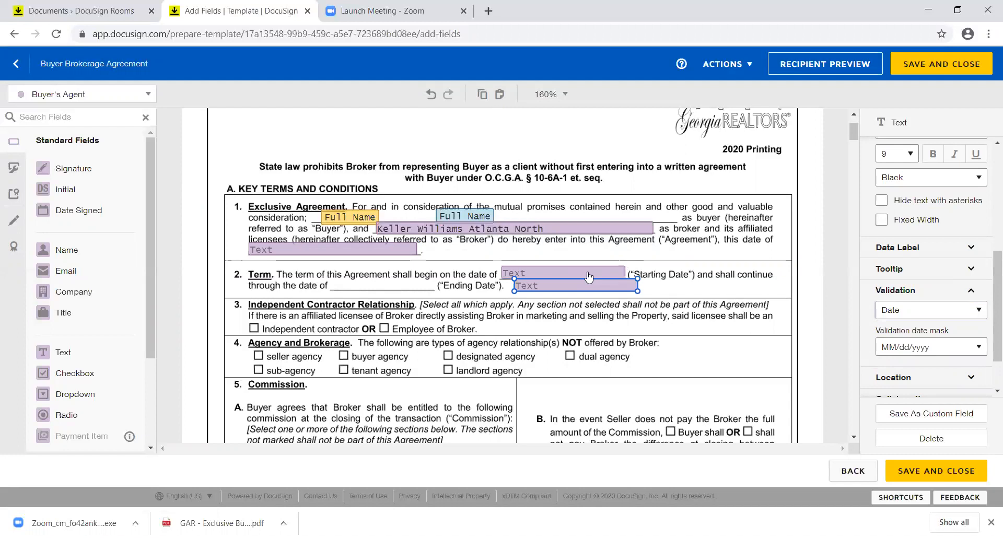
pyautogui.moveTo(560, 282); pyautogui.dragTo(377, 285)
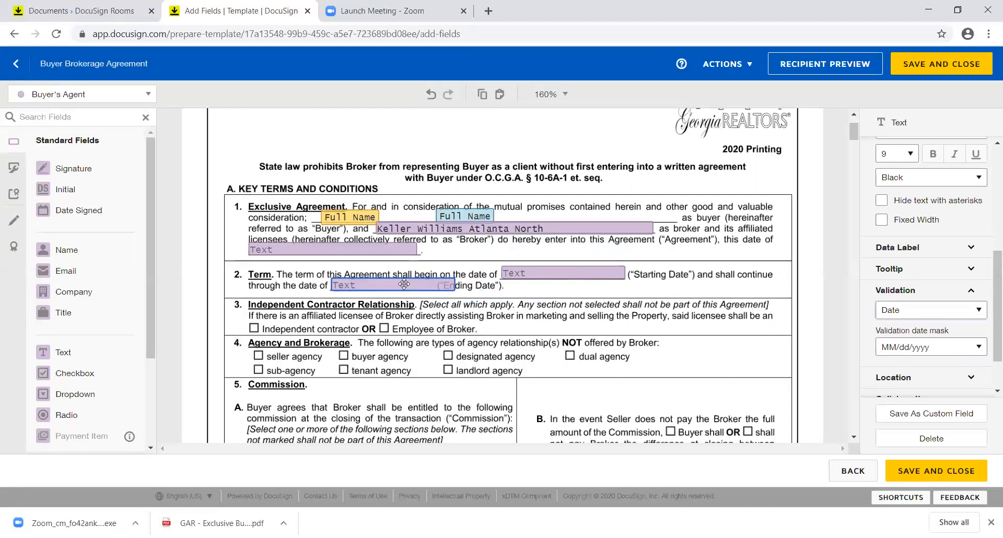
pyautogui.moveTo(454, 278); pyautogui.dragTo(430, 284)
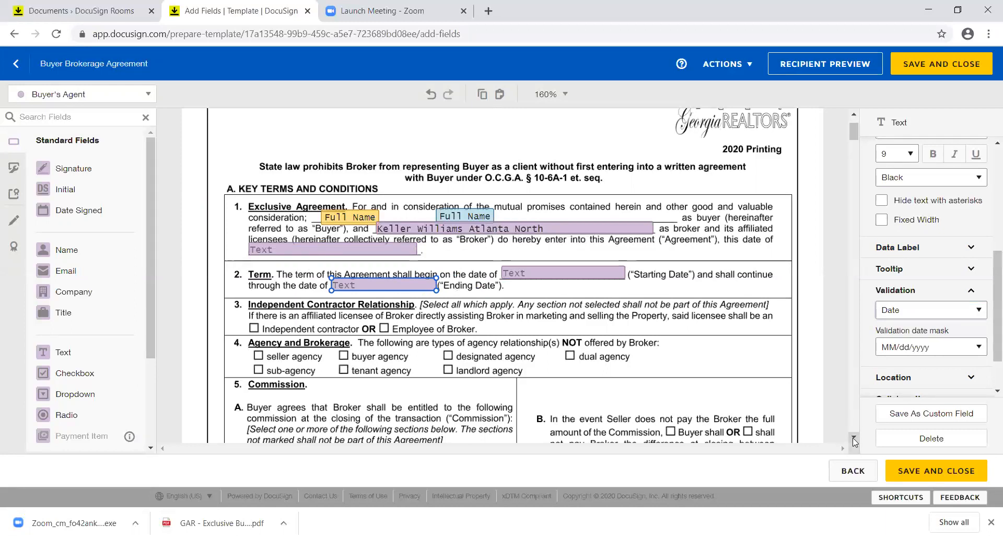
pyautogui.scroll(-2, 855, 441)
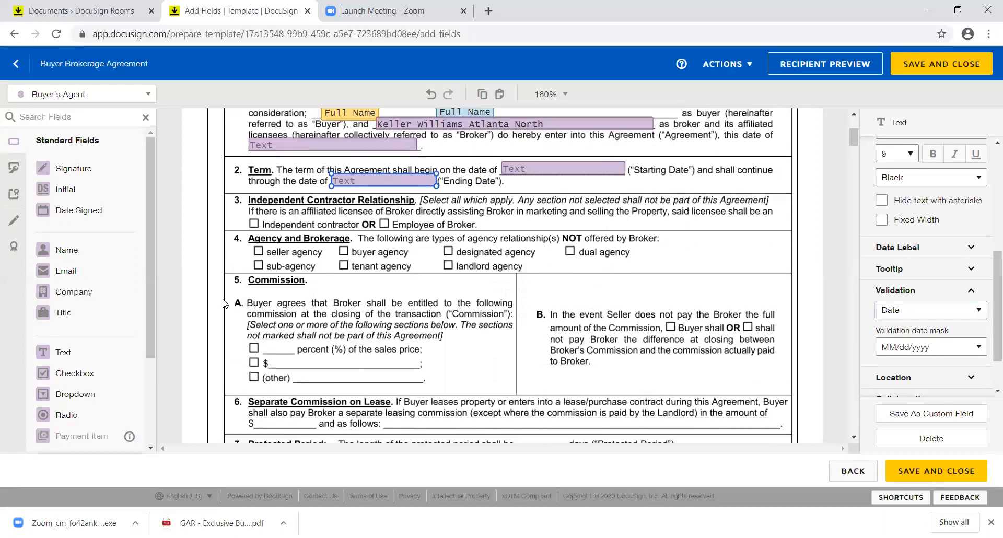
# Step: Place and widen a text field on clause 5A's Commission dollar-amount line
pyautogui.moveTo(90, 356); pyautogui.dragTo(268, 350)
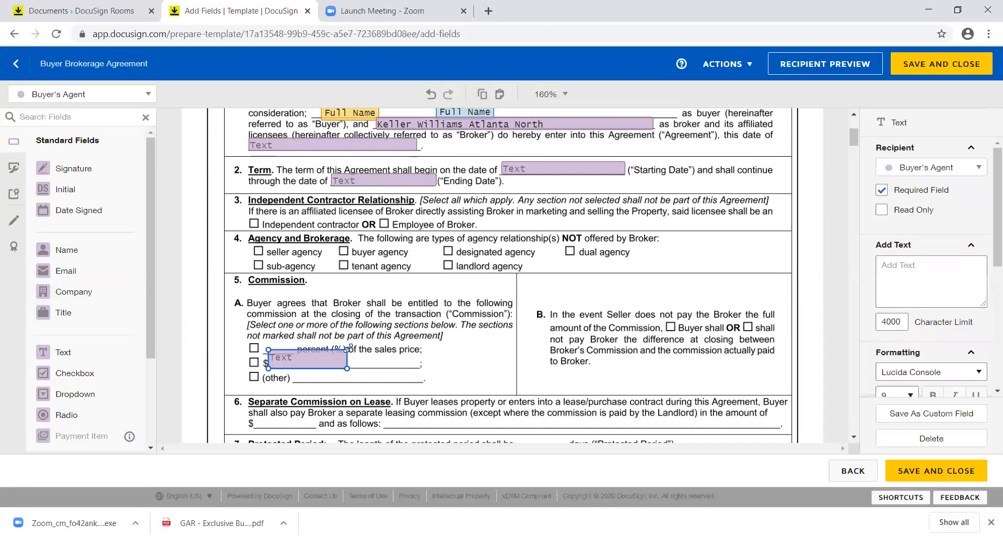
pyautogui.moveTo(346, 368); pyautogui.dragTo(418, 366)
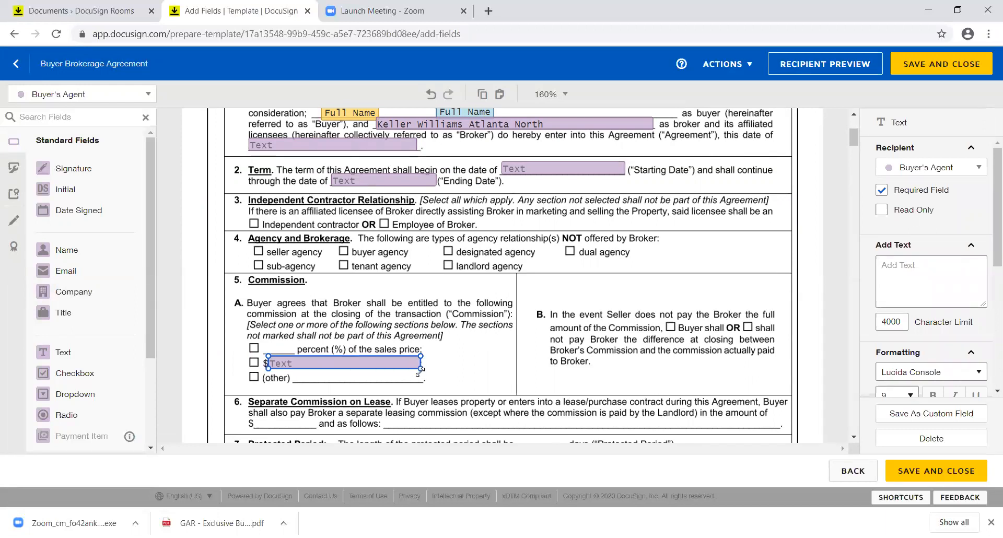
pyautogui.click(467, 365)
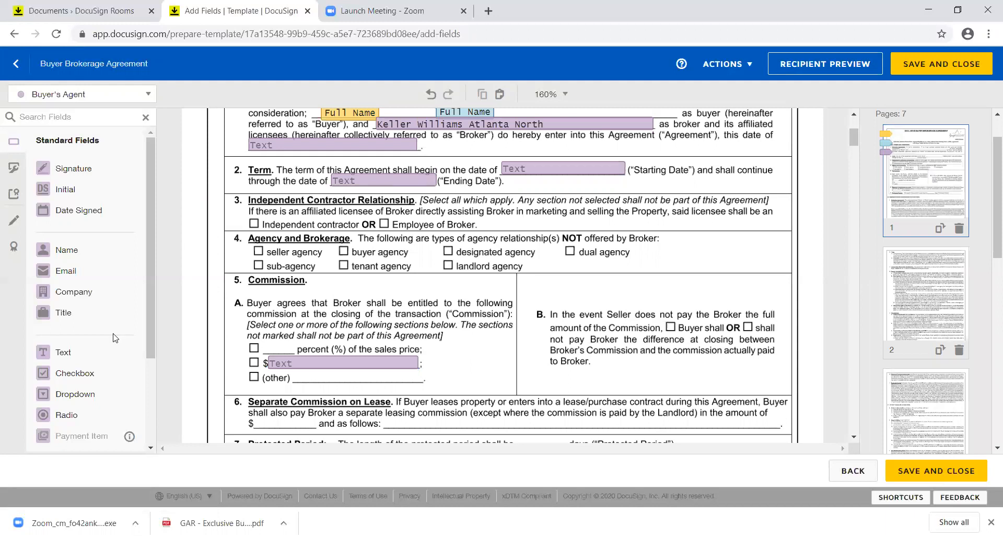
pyautogui.moveTo(90, 375); pyautogui.dragTo(253, 246)
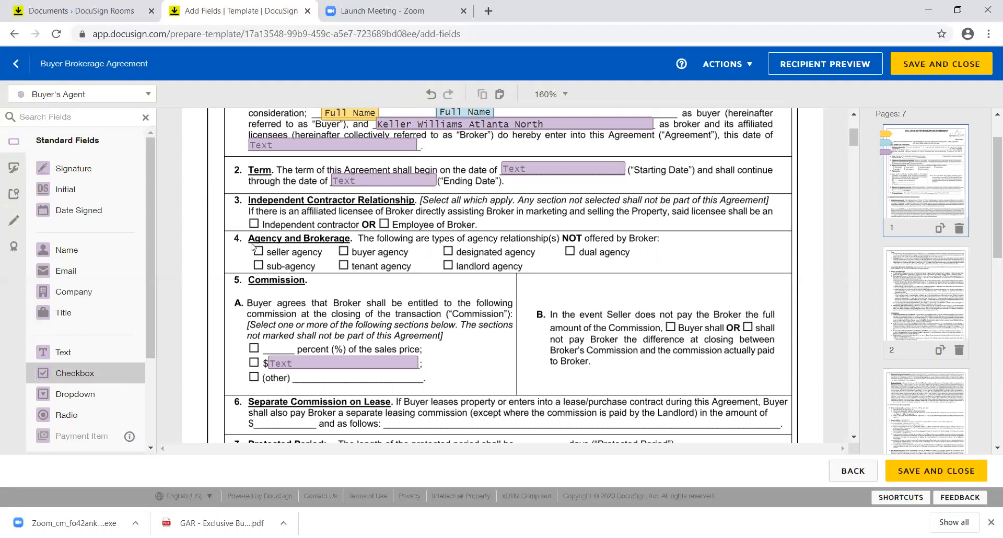
# Step: Duplicate the seller agency checkbox onto the sub-agency, buyer agency and tenant agency boxes
pyautogui.hotkey('ctrl', 'v')
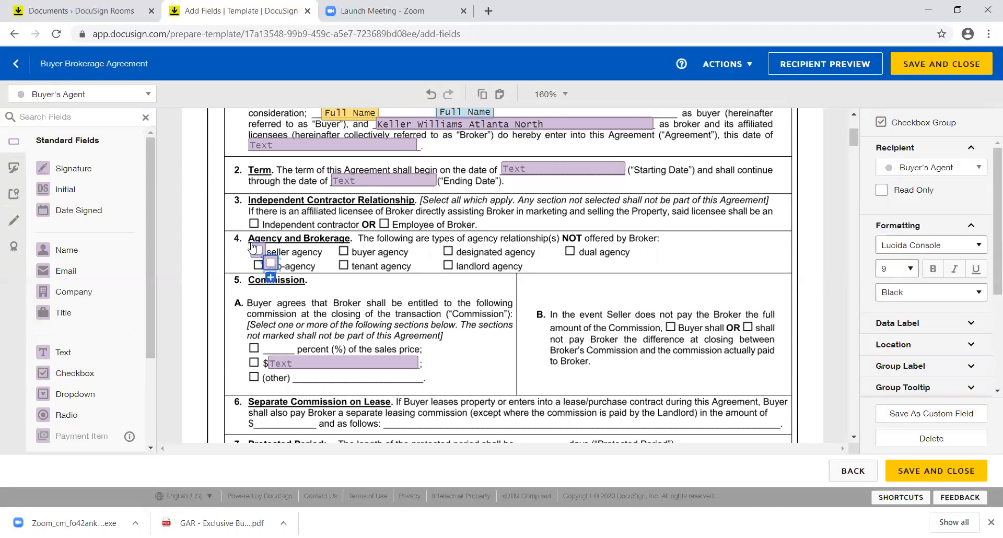
pyautogui.moveTo(271, 261); pyautogui.dragTo(261, 267)
pyautogui.moveTo(242, 246); pyautogui.dragTo(266, 271)
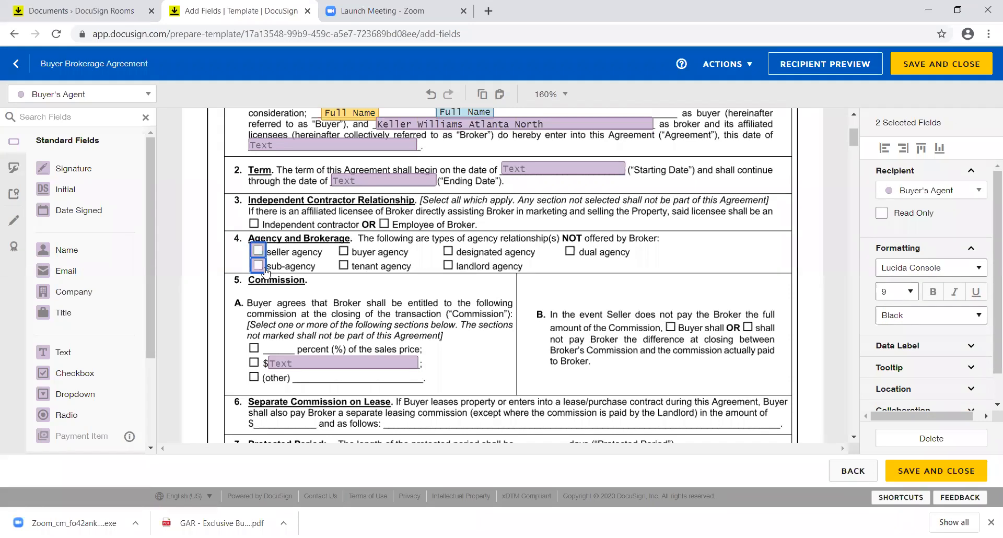
pyautogui.hotkey('ctrl', 'v')
pyautogui.moveTo(267, 271); pyautogui.dragTo(342, 256)
# Step: Add checkbox copies on the designated, landlord and dual agency boxes
pyautogui.hotkey('ctrl', 'v')
pyautogui.moveTo(356, 262); pyautogui.dragTo(450, 254)
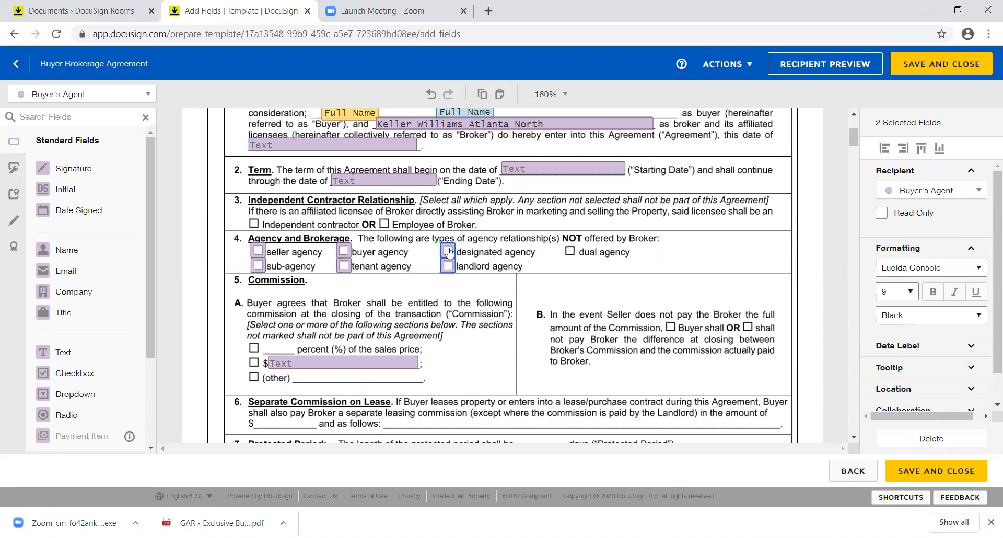
pyautogui.click(450, 254)
pyautogui.hotkey('ctrl', 'c')
pyautogui.hotkey('ctrl', 'v')
pyautogui.moveTo(466, 263); pyautogui.dragTo(576, 252)
pyautogui.click(700, 269)
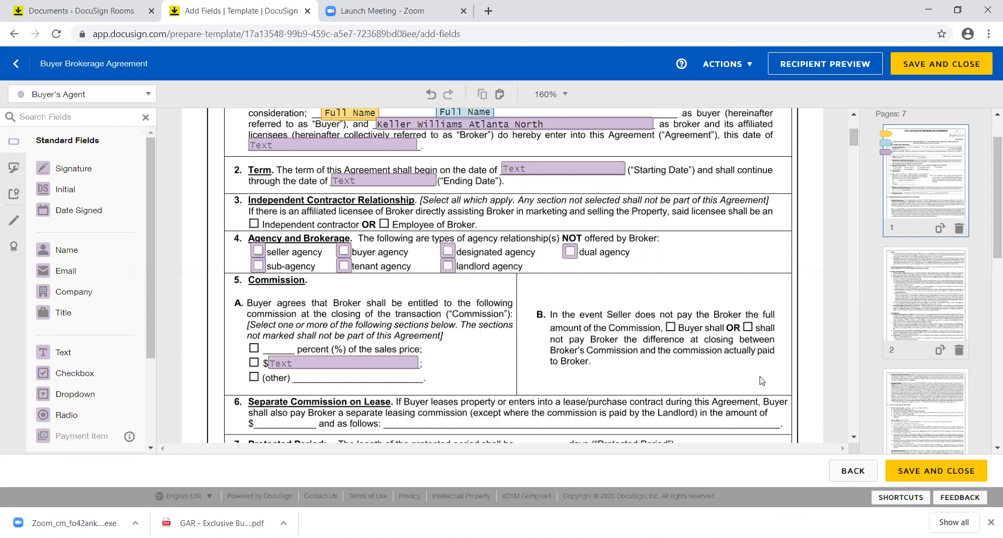
pyautogui.click(855, 436)
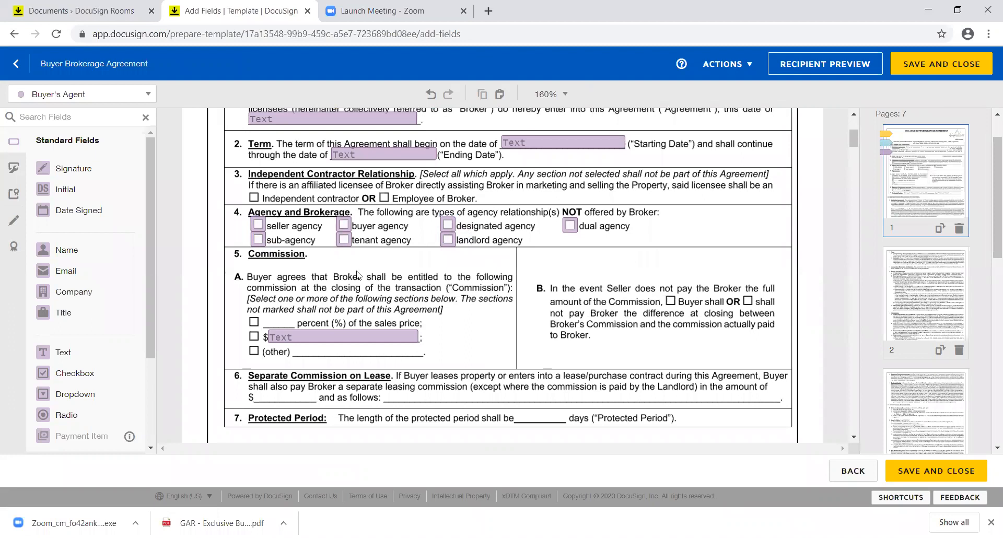
# Step: Copy the sub-agency checkbox onto clause 3's Independent contractor box
pyautogui.click(258, 241)
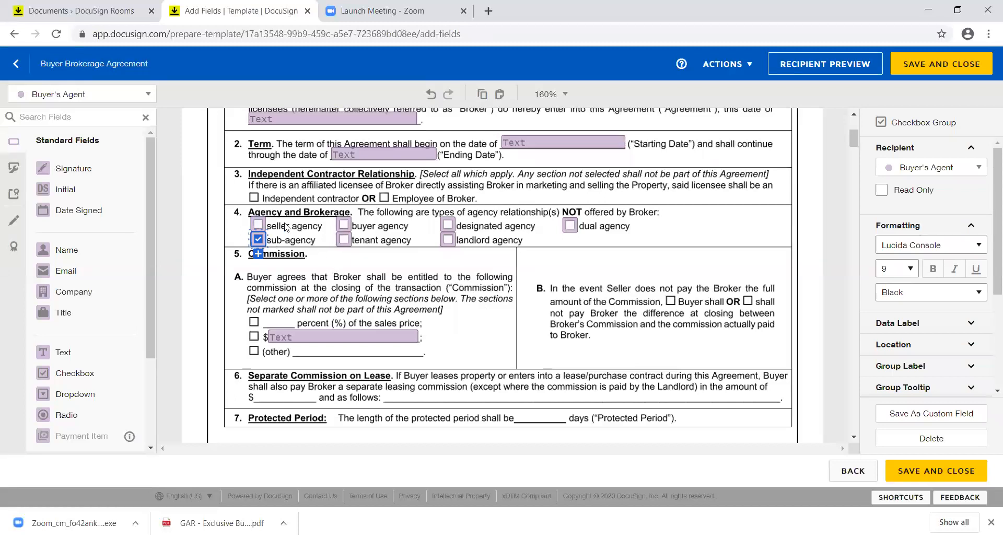
pyautogui.click(259, 225)
pyautogui.click(259, 240)
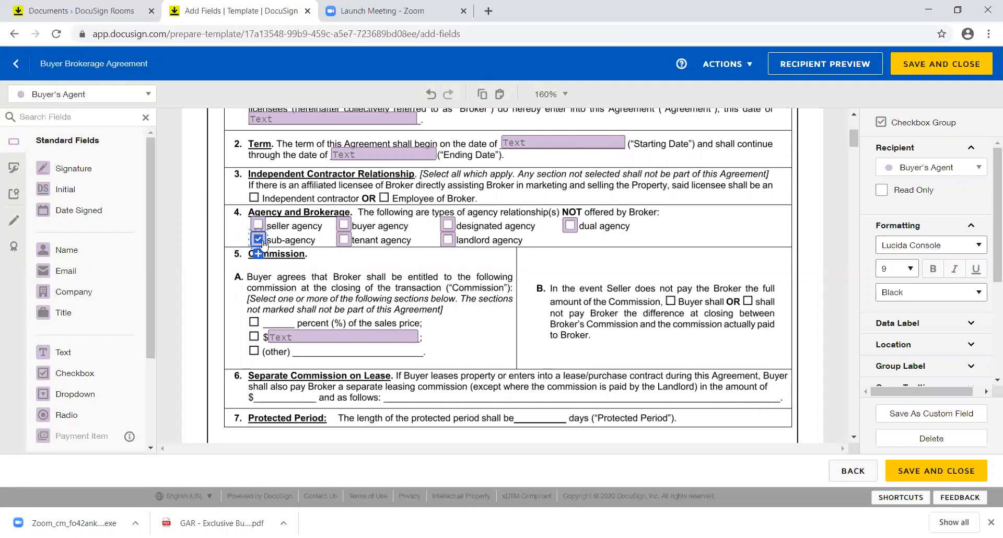
pyautogui.hotkey('ctrl', 'v')
pyautogui.moveTo(273, 249); pyautogui.dragTo(256, 198)
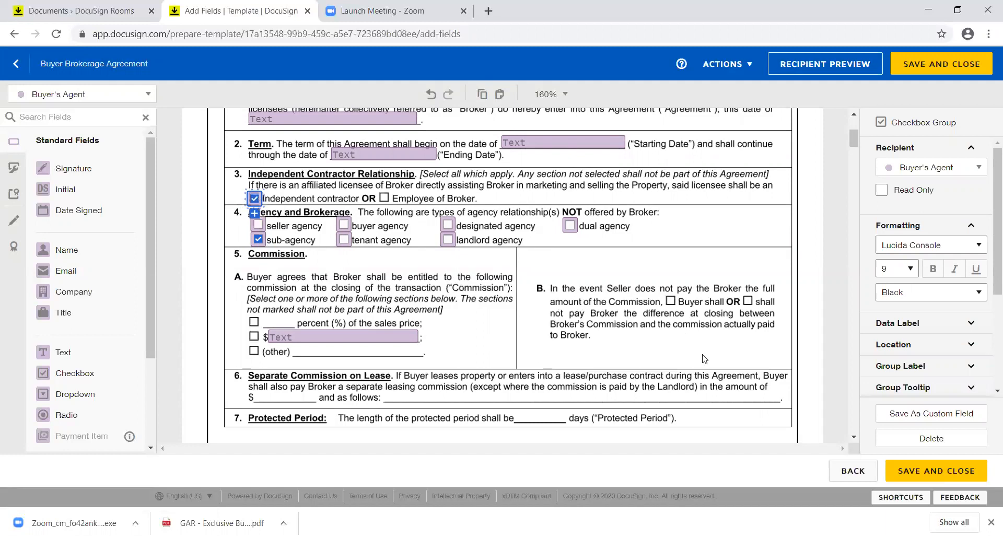
# Step: Scroll through the agreement to page 7's Buyer's Acceptance and Contact Information signature blocks
pyautogui.click(854, 436)
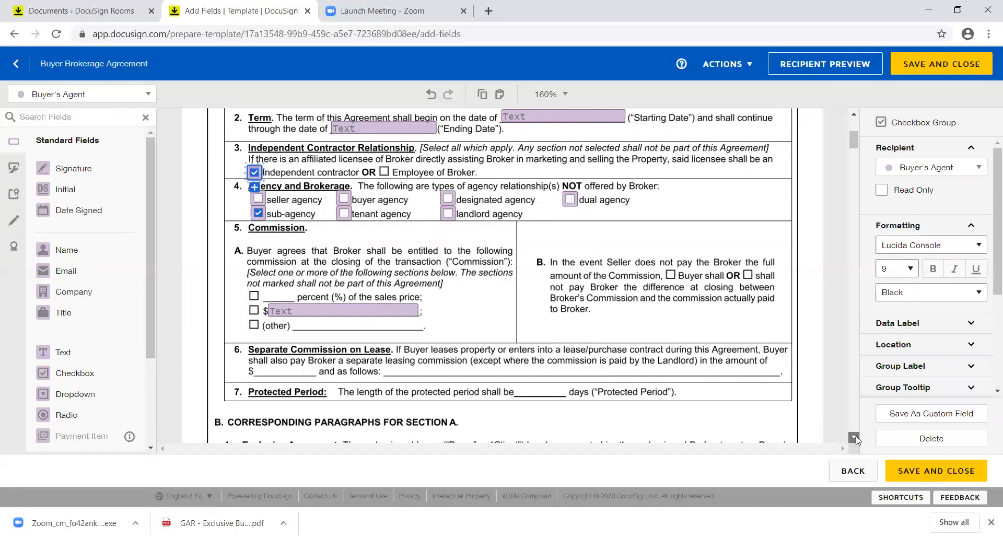
pyautogui.click(854, 437)
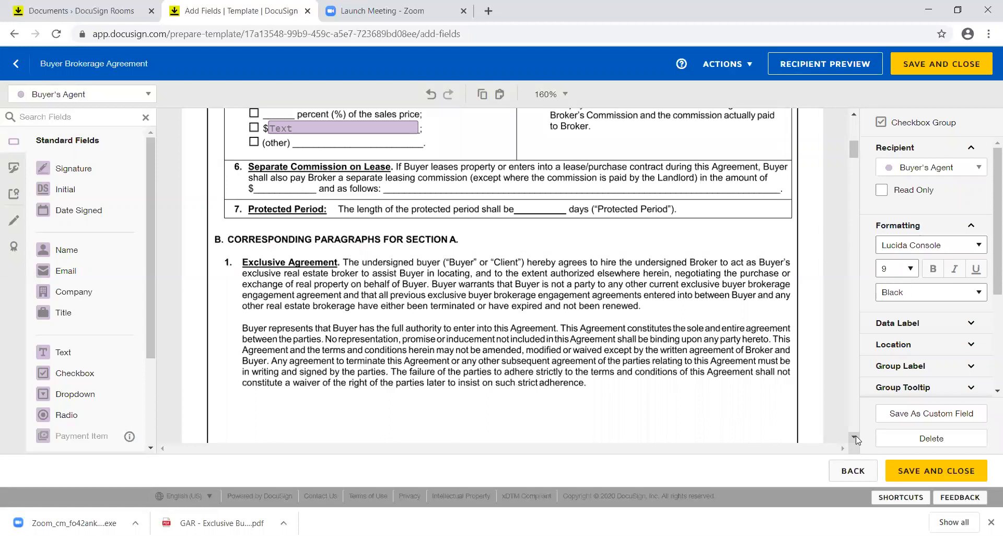
pyautogui.click(854, 438)
pyautogui.click(855, 438)
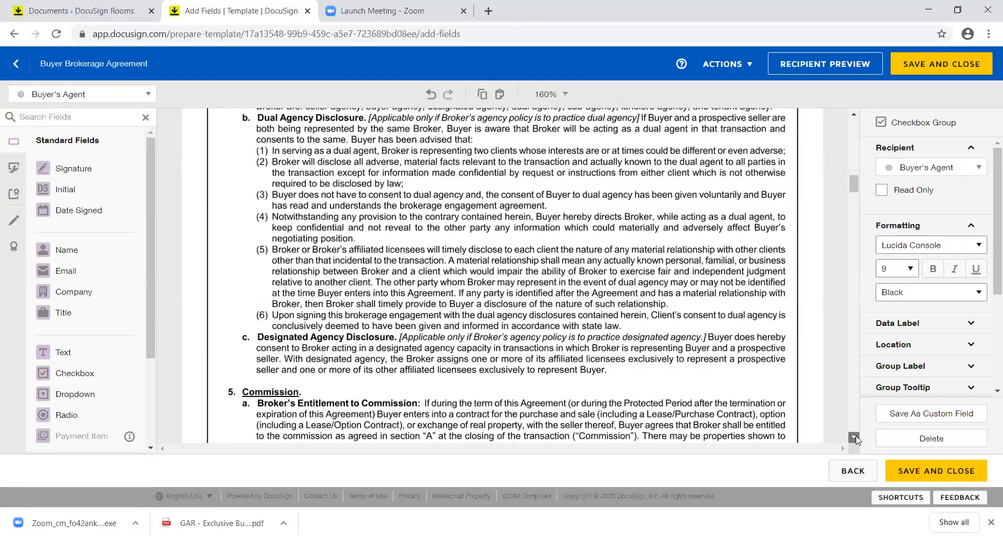
pyautogui.click(854, 437)
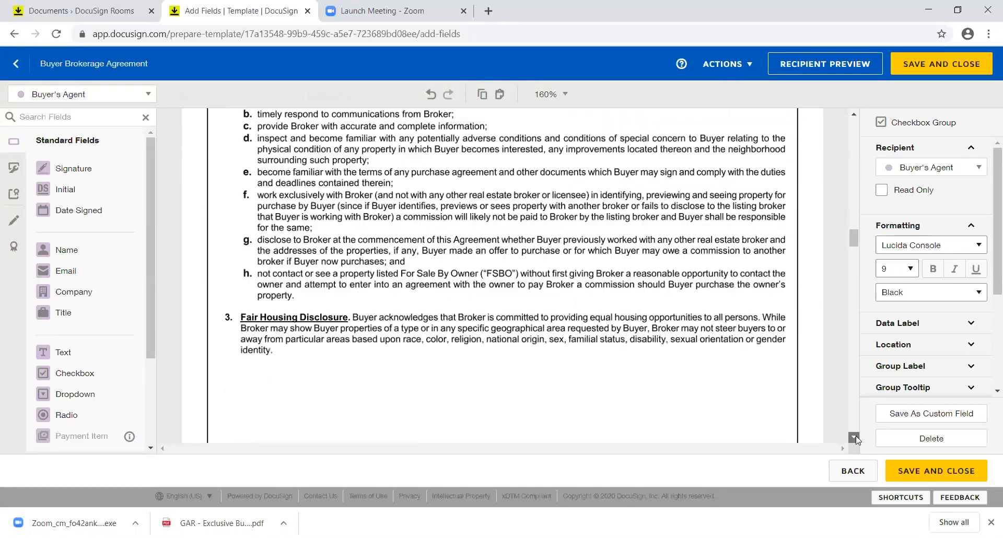
pyautogui.click(854, 438)
pyautogui.click(855, 438)
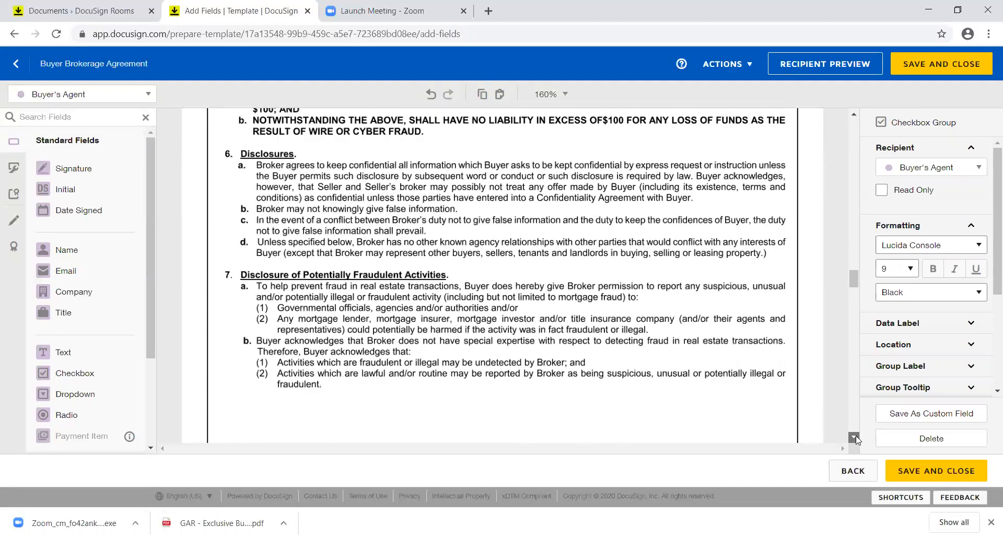
pyautogui.click(855, 437)
pyautogui.click(855, 438)
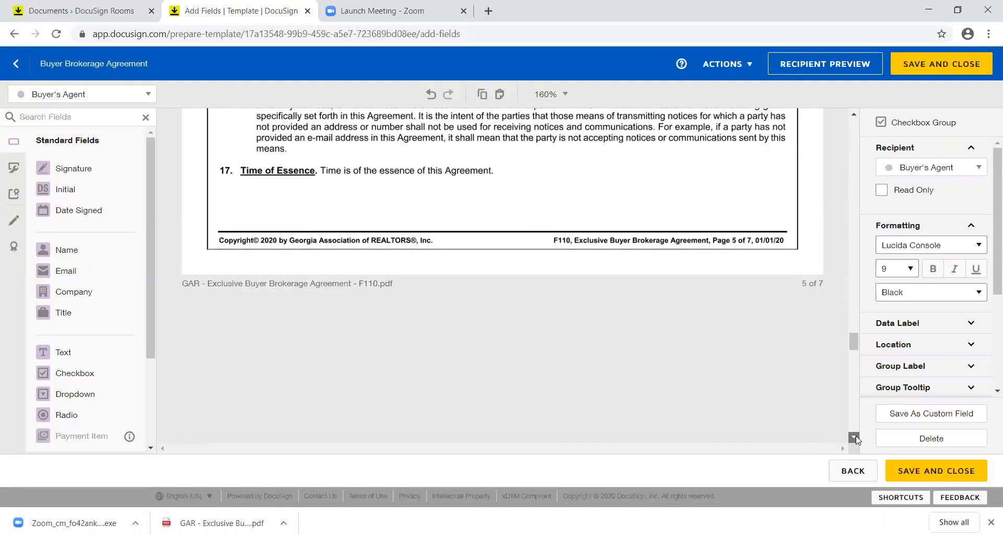
pyautogui.click(855, 437)
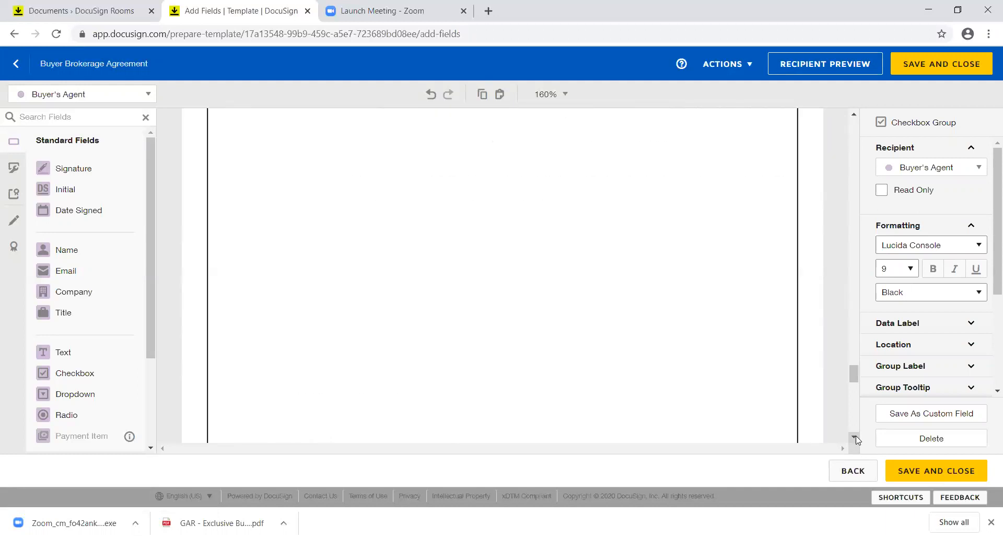
pyautogui.click(855, 438)
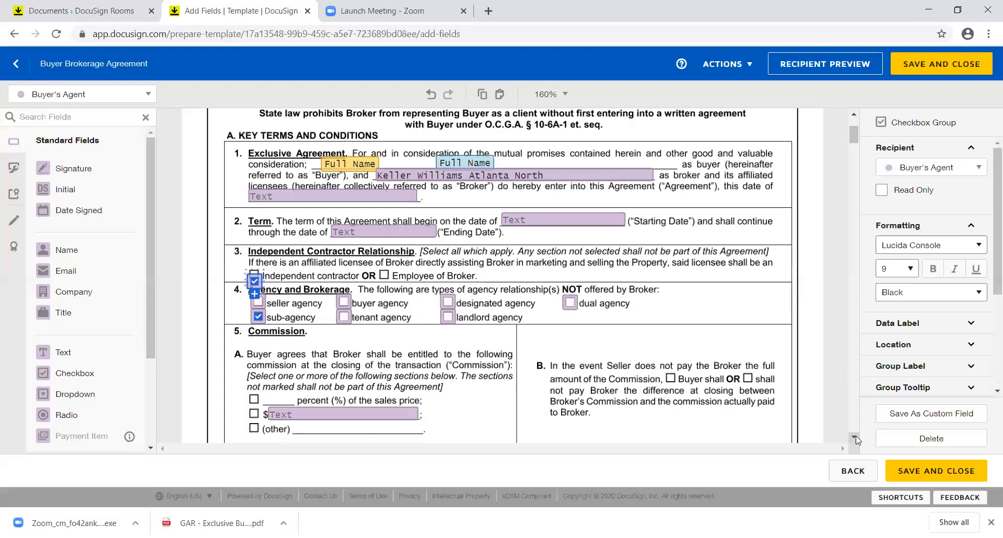
pyautogui.scroll(-15, 857, 420)
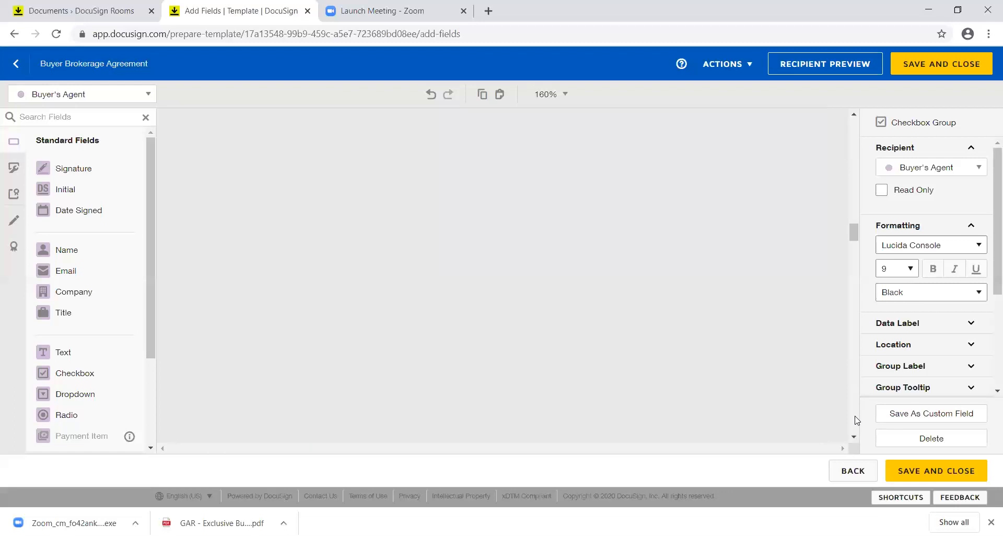
pyautogui.scroll(-8, 857, 421)
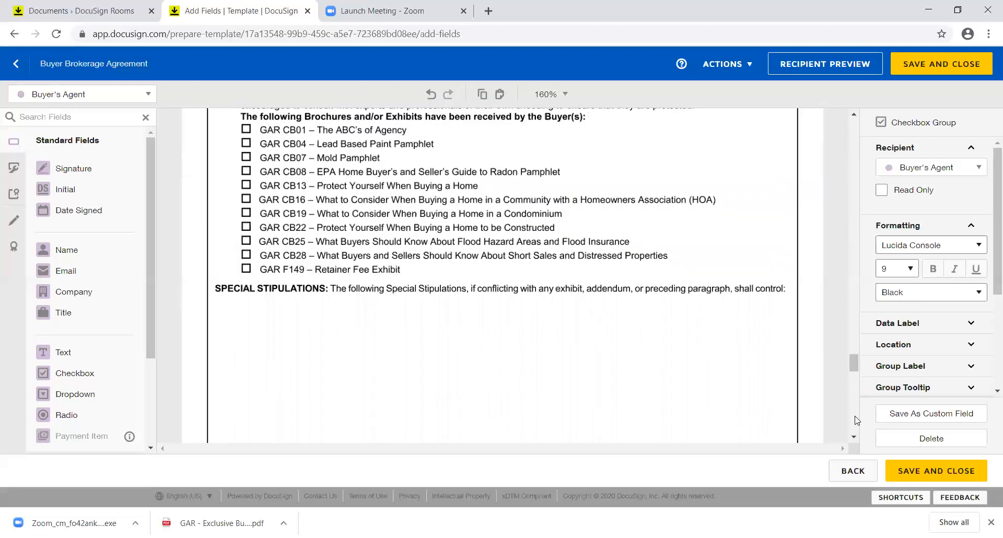
pyautogui.moveTo(856, 387); pyautogui.dragTo(857, 405)
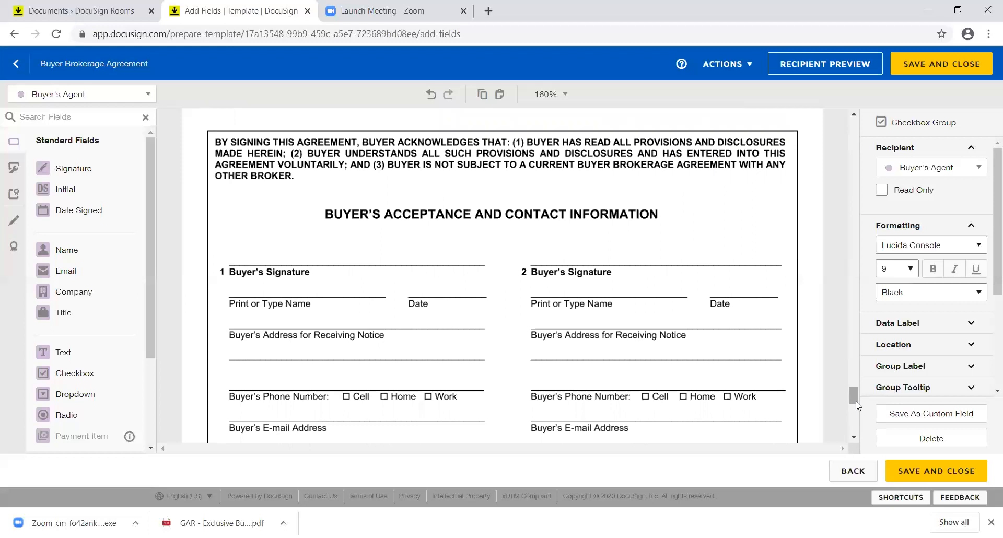
pyautogui.moveTo(856, 404); pyautogui.dragTo(857, 412)
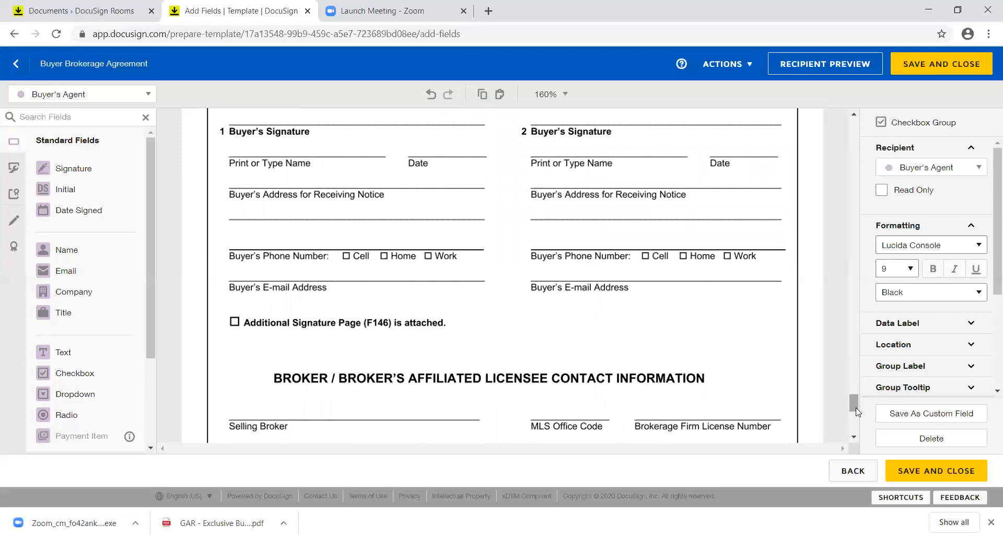
pyautogui.moveTo(853, 405); pyautogui.dragTo(854, 422)
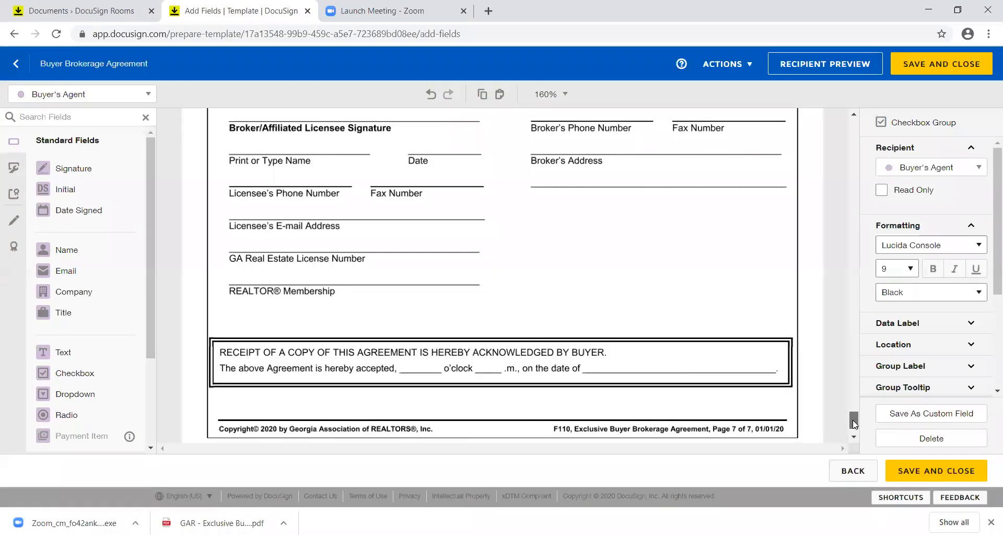
pyautogui.scroll(10, 852, 420)
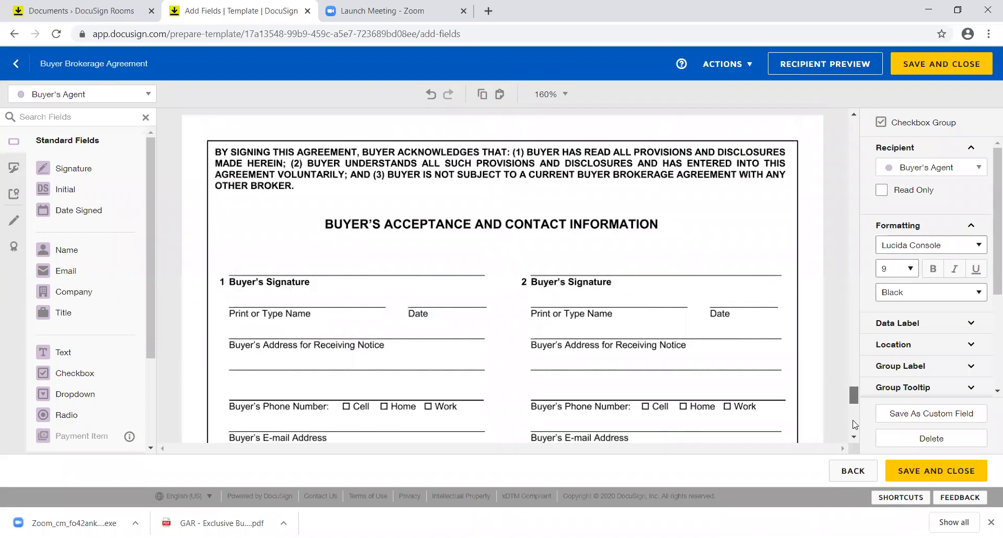
pyautogui.scroll(-1, 855, 424)
pyautogui.scroll(-1, 855, 425)
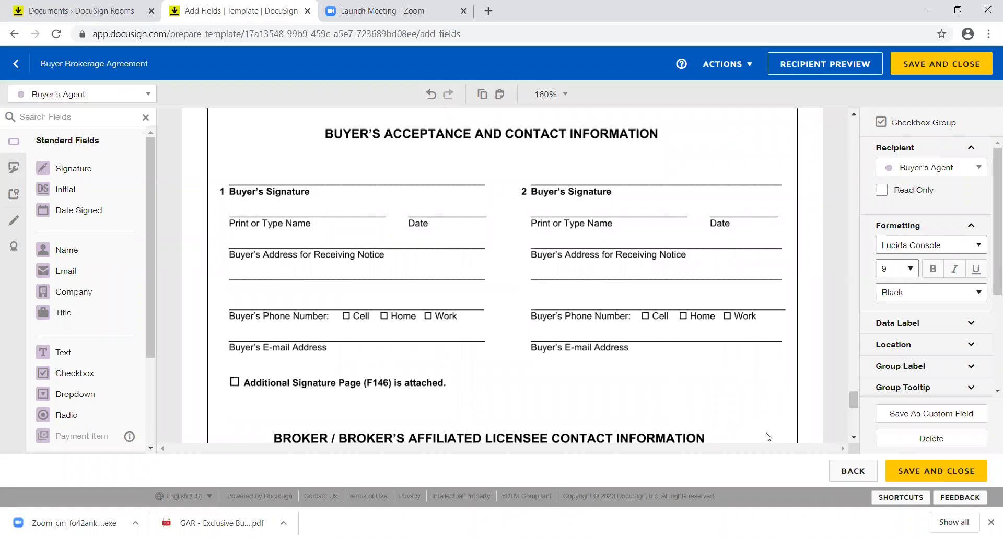
pyautogui.click(855, 439)
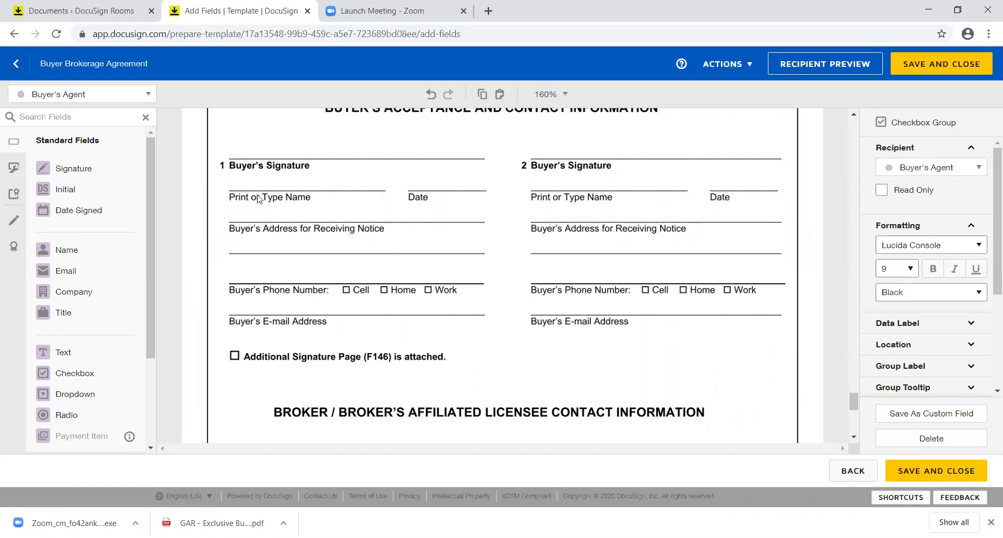
# Step: With Buyer 1 as recipient, place Signature, Full Name, Date Signed and Email fields on block 1
pyautogui.click(148, 98)
pyautogui.click(124, 116)
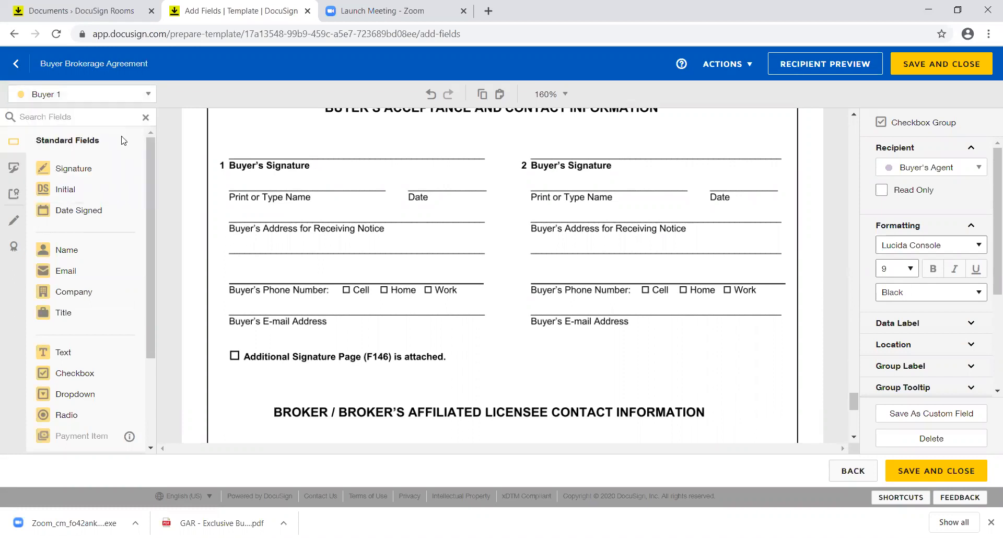
pyautogui.click(106, 174)
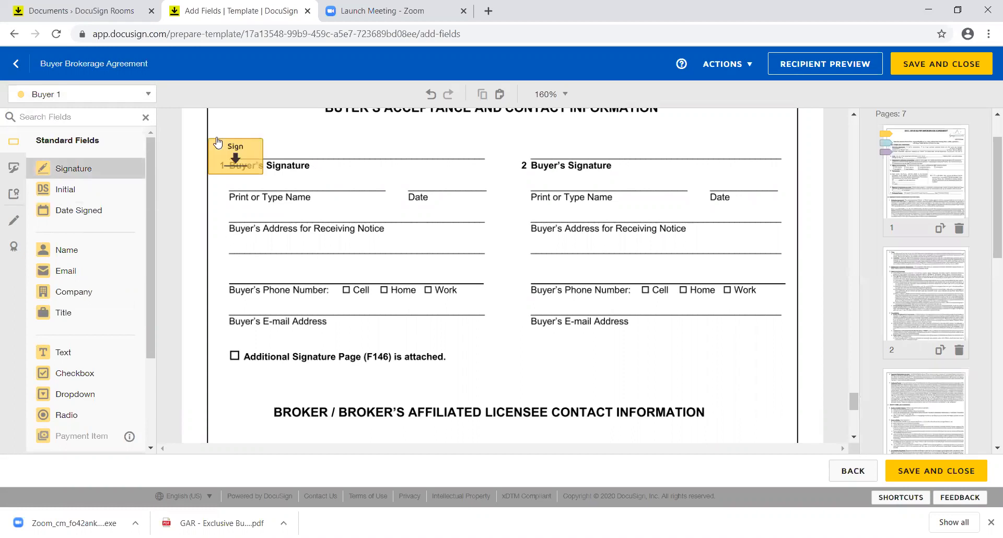
pyautogui.click(241, 124)
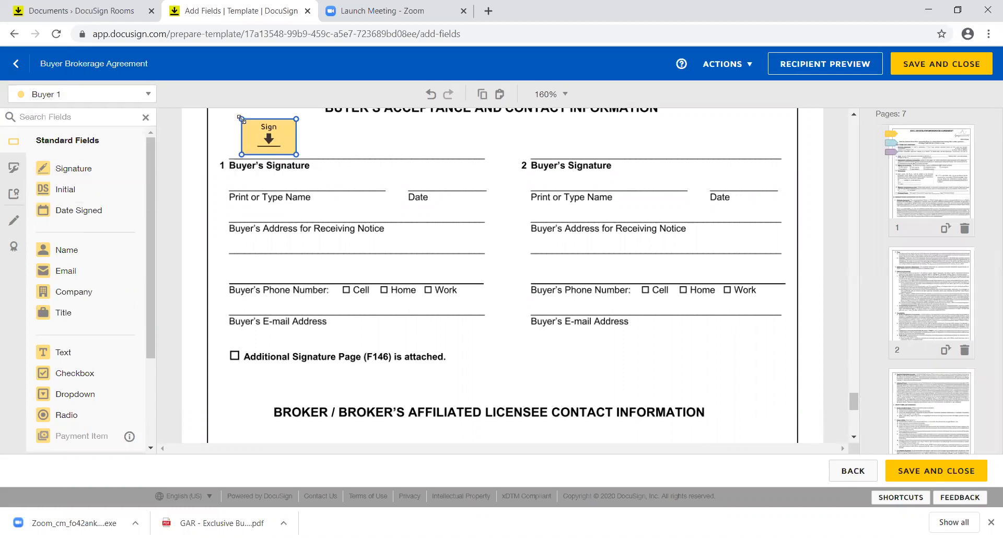
pyautogui.click(85, 256)
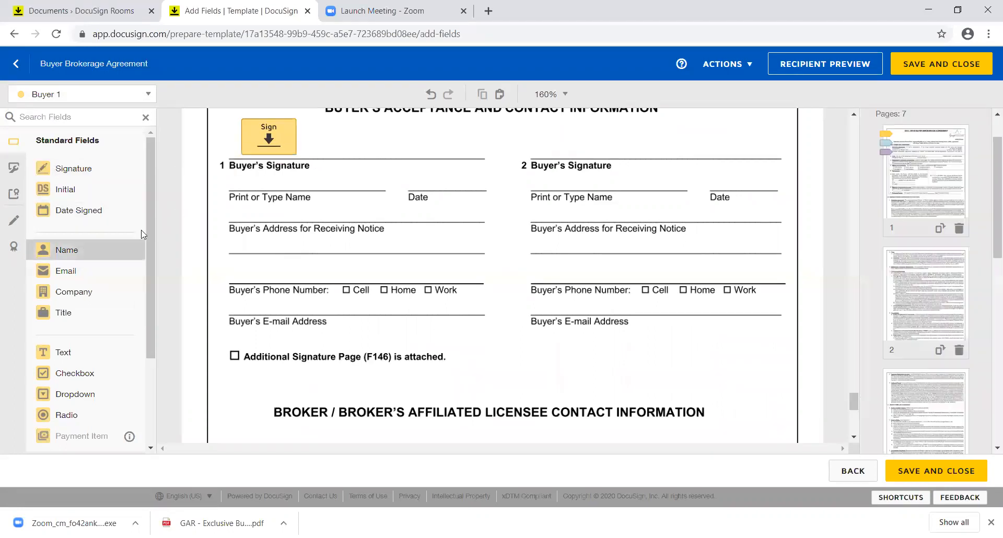
pyautogui.click(238, 180)
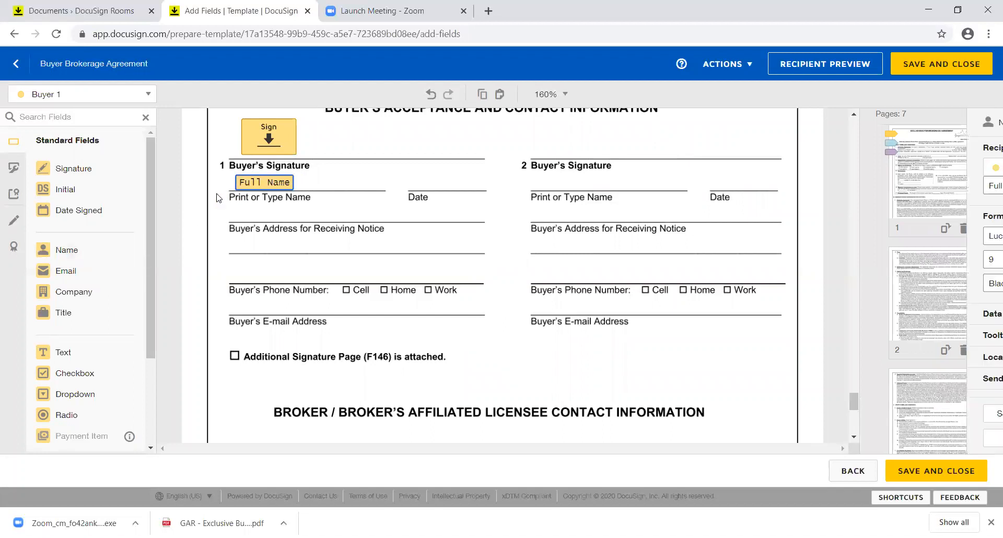
pyautogui.click(124, 215)
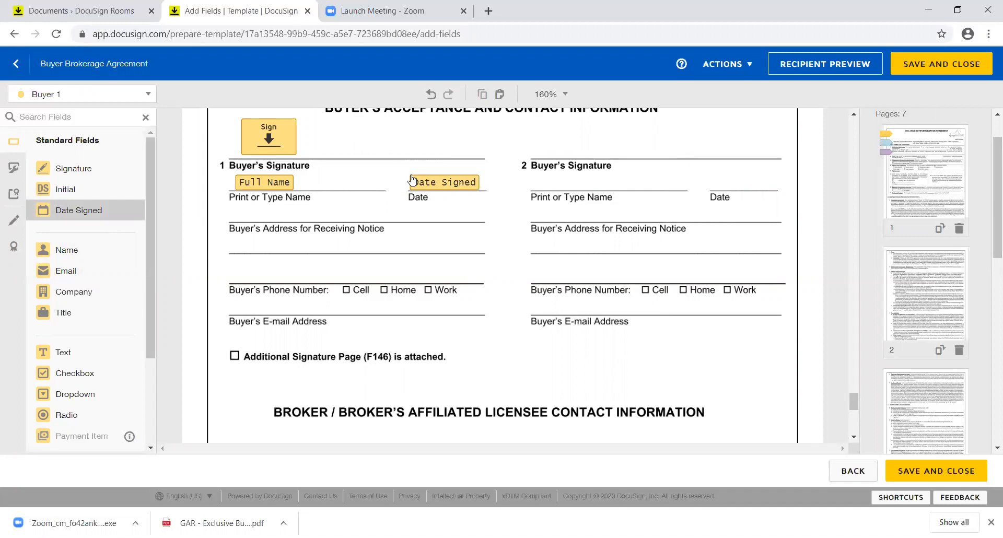
pyautogui.click(412, 181)
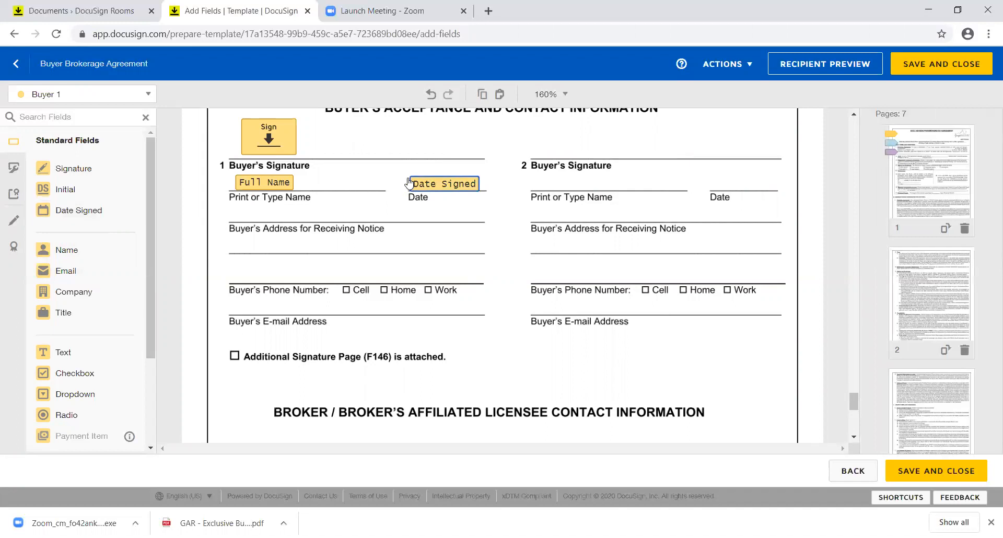
pyautogui.click(96, 271)
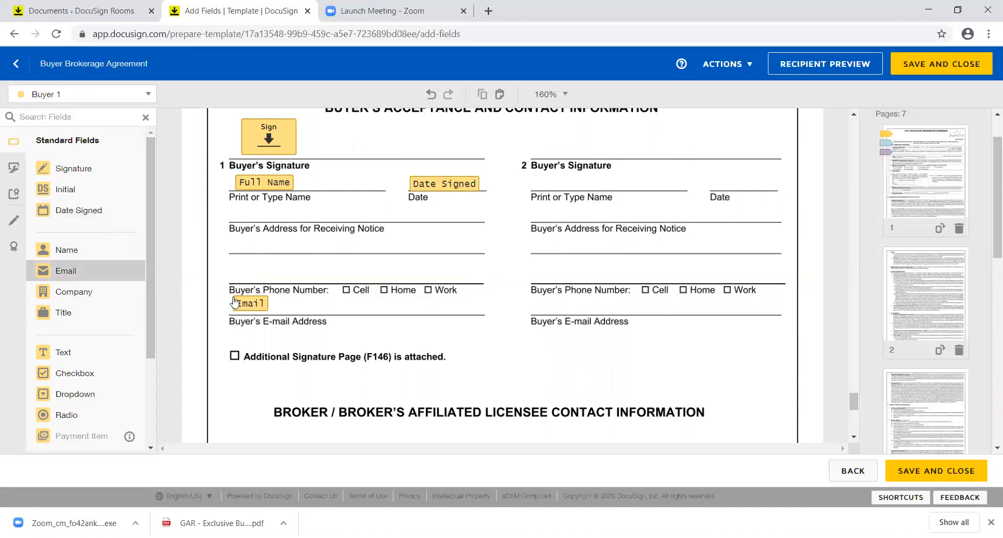
pyautogui.click(235, 305)
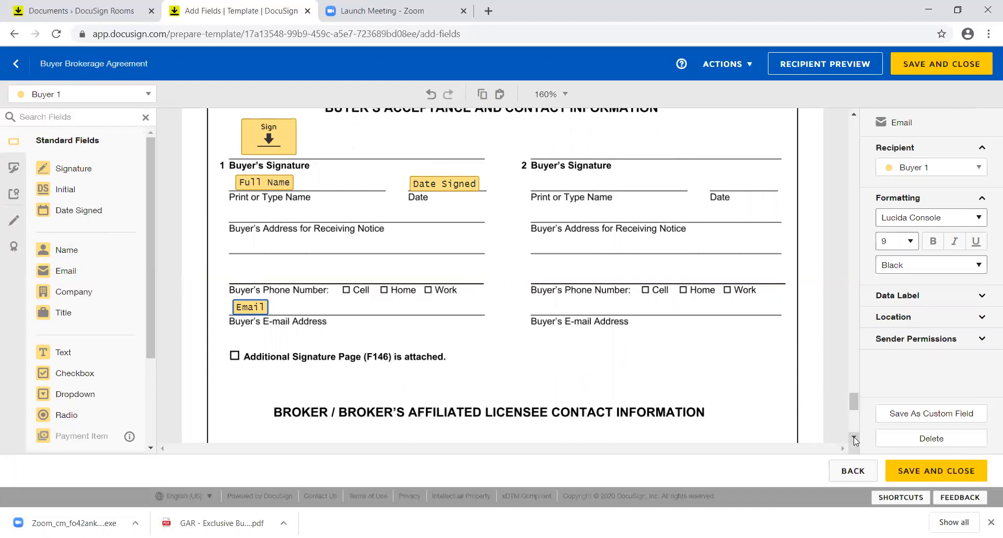
# Step: With Buyer 2 as recipient, place Full Name, Signature, Date Signed and Email fields on block 2
pyautogui.click(149, 95)
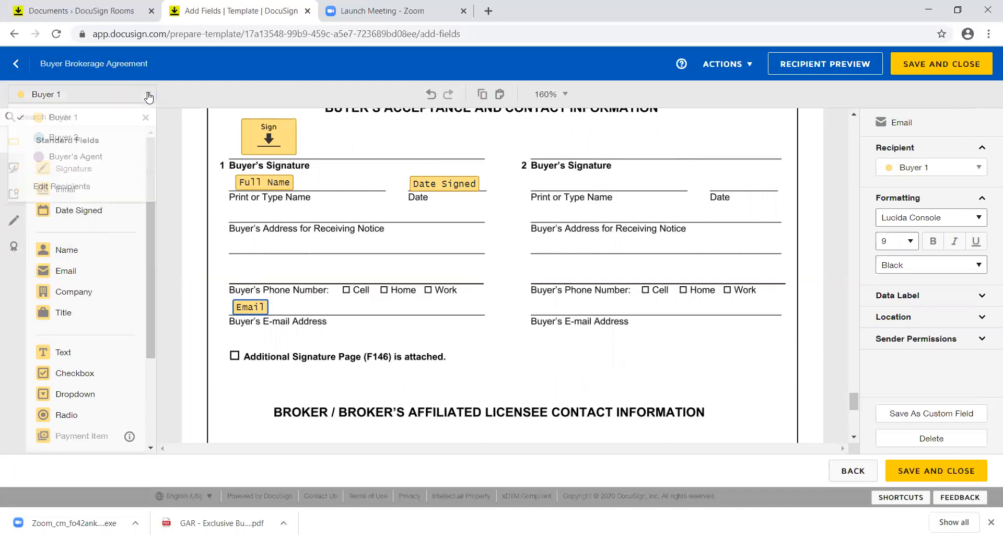
pyautogui.click(139, 137)
pyautogui.moveTo(121, 252); pyautogui.dragTo(532, 177)
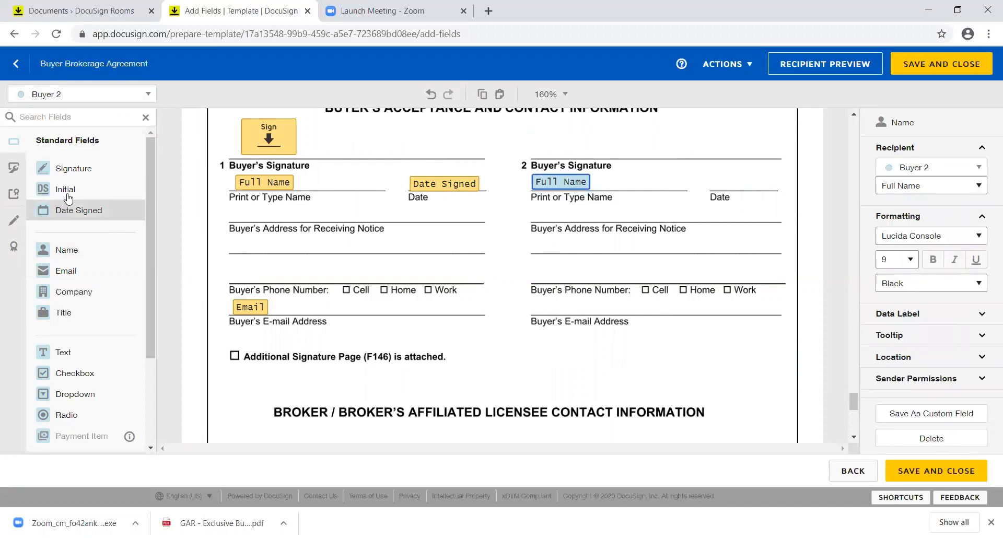
pyautogui.moveTo(79, 168)
pyautogui.mouseDown()
pyautogui.moveTo(307, 123)
pyautogui.moveTo(493, 134)
pyautogui.moveTo(532, 122)
pyautogui.mouseUp()
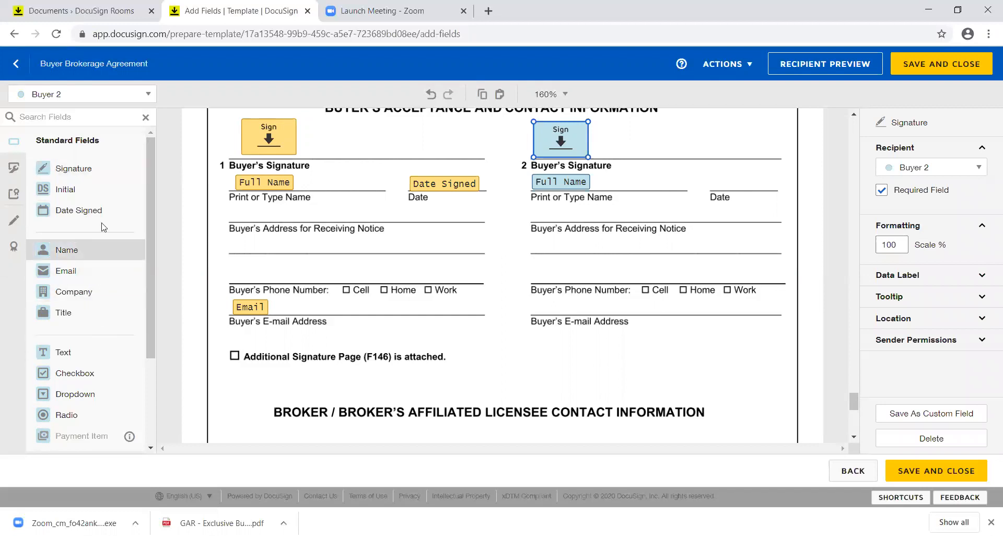
pyautogui.moveTo(100, 210); pyautogui.dragTo(729, 176)
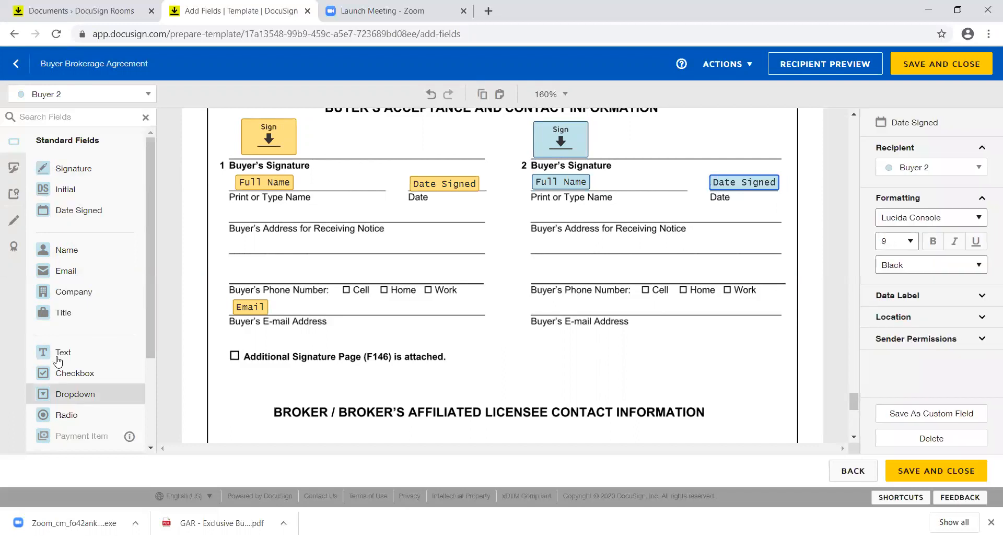
pyautogui.moveTo(66, 271); pyautogui.dragTo(536, 305)
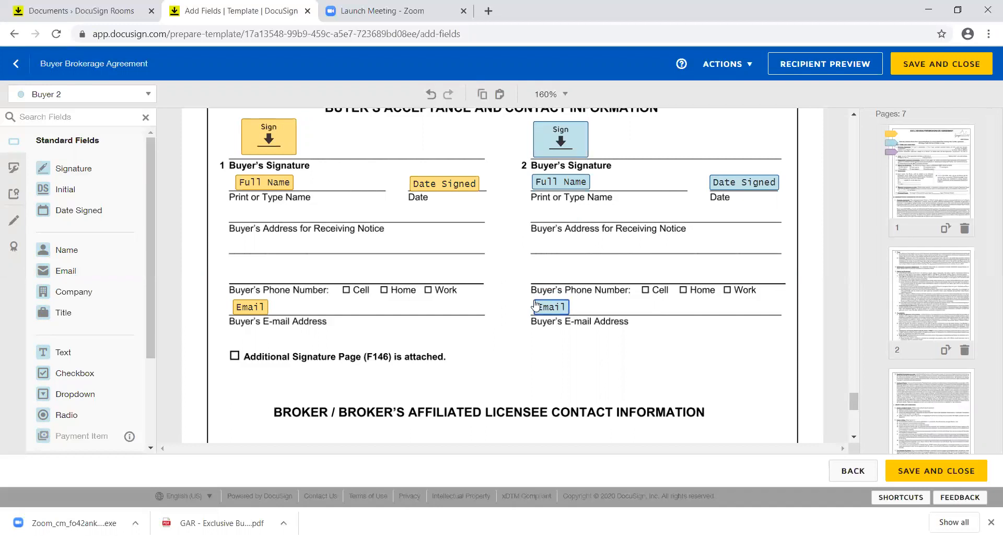
pyautogui.click(855, 440)
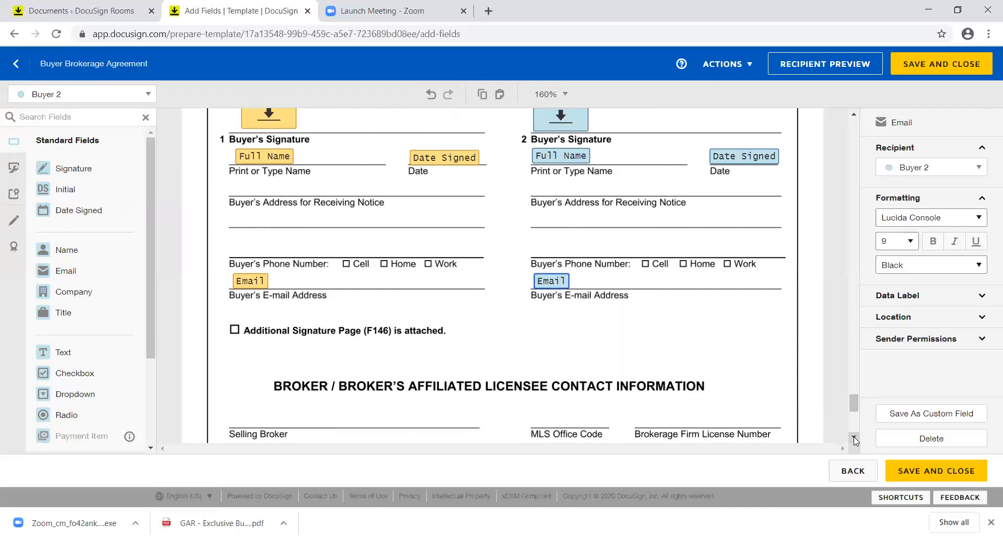
pyautogui.scroll(-4, 855, 441)
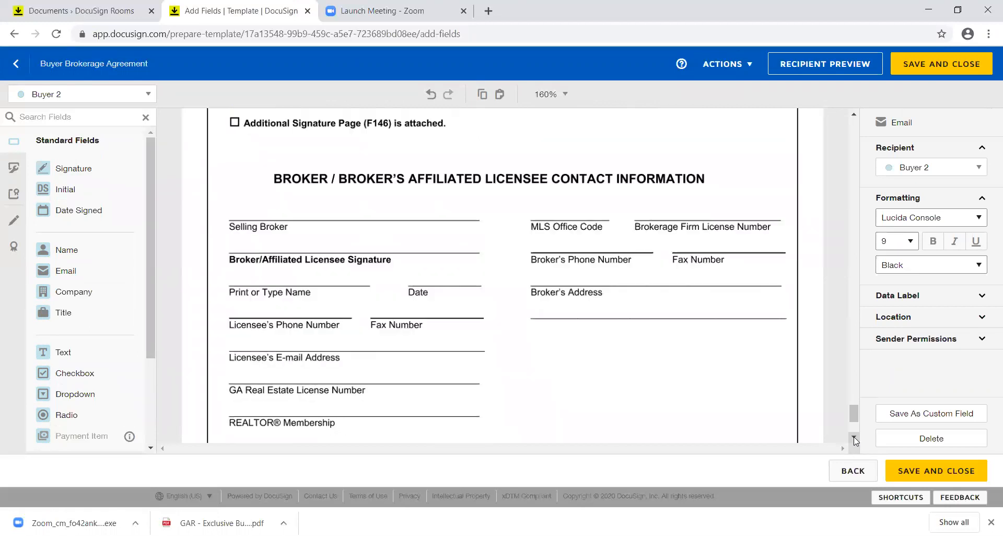
pyautogui.scroll(-1, 853, 436)
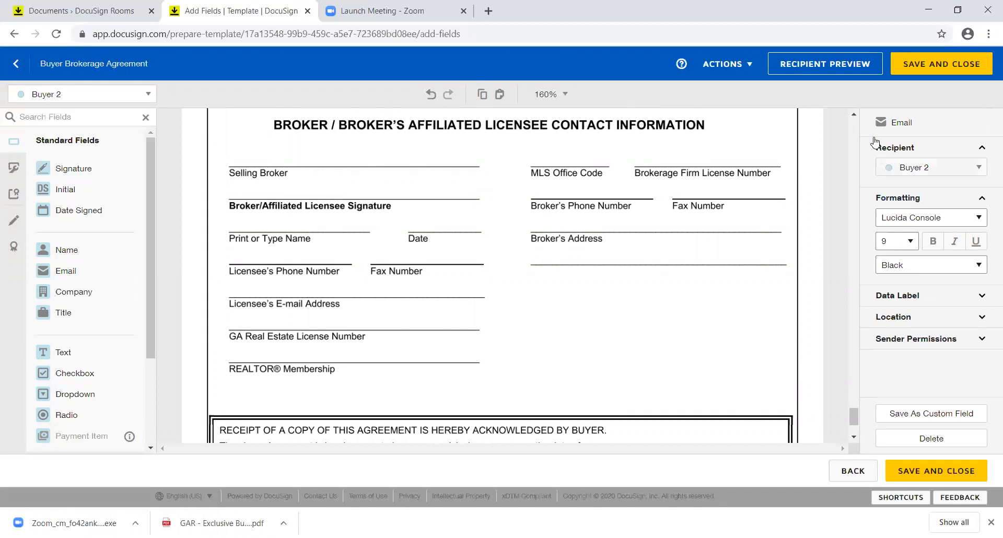
pyautogui.click(853, 115)
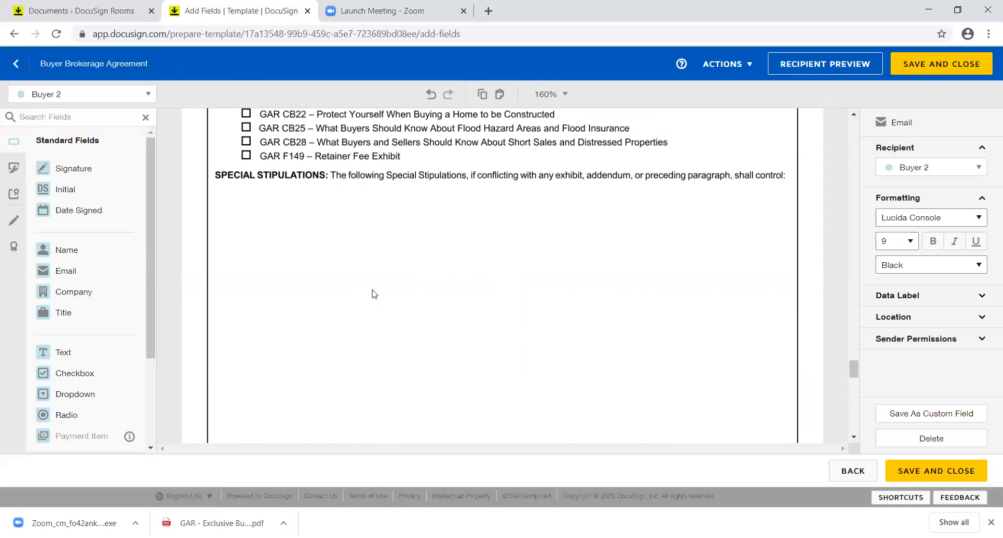
pyautogui.click(948, 68)
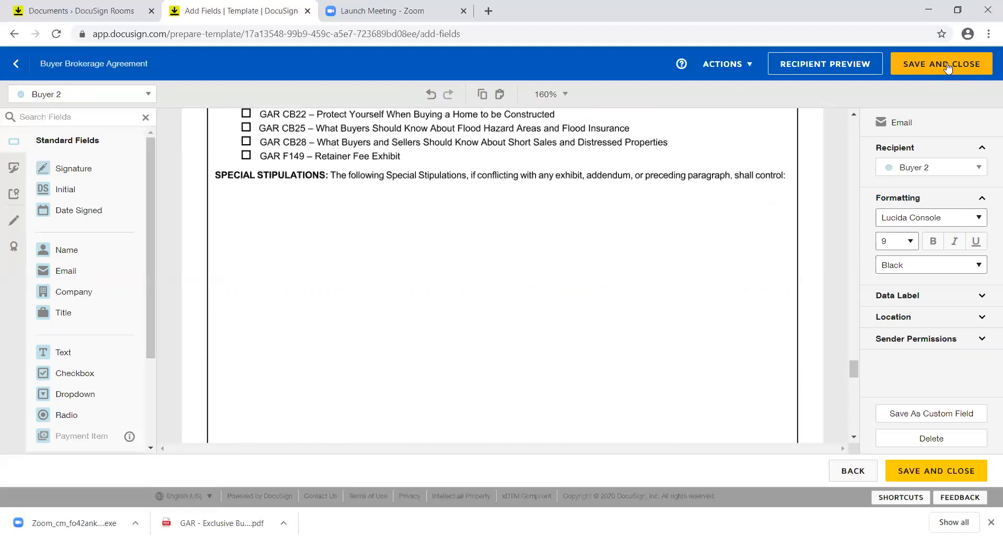
pyautogui.click(855, 437)
pyautogui.click(855, 437)
pyautogui.click(854, 438)
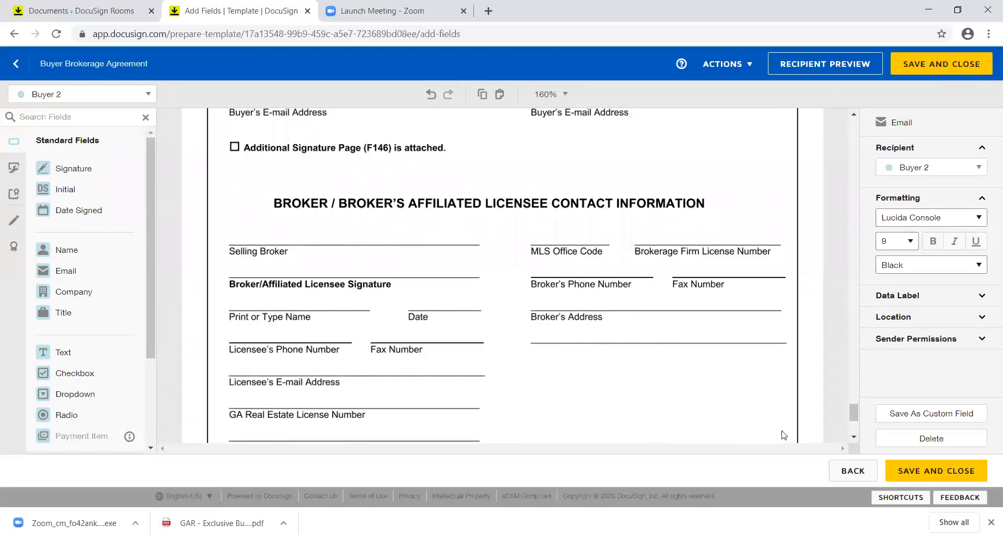
pyautogui.scroll(-2, 552, 380)
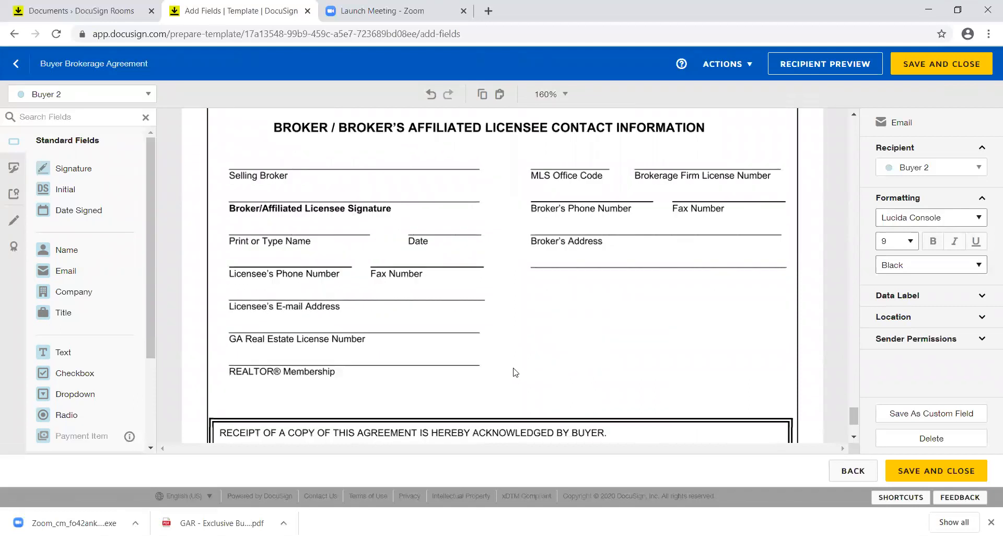
# Step: Switch the field recipient to Buyer's Agent and place a Signature field in the broker section
pyautogui.click(144, 96)
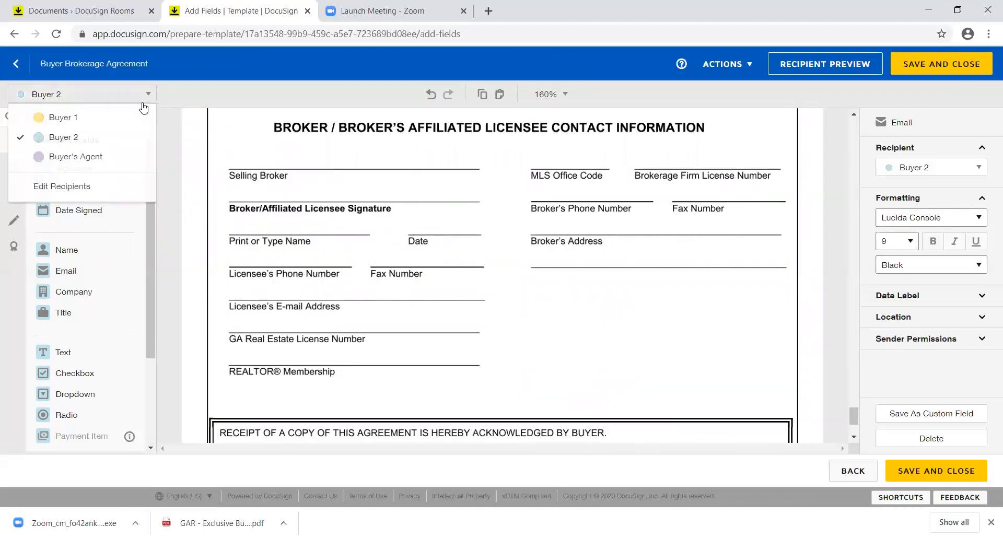
pyautogui.click(128, 157)
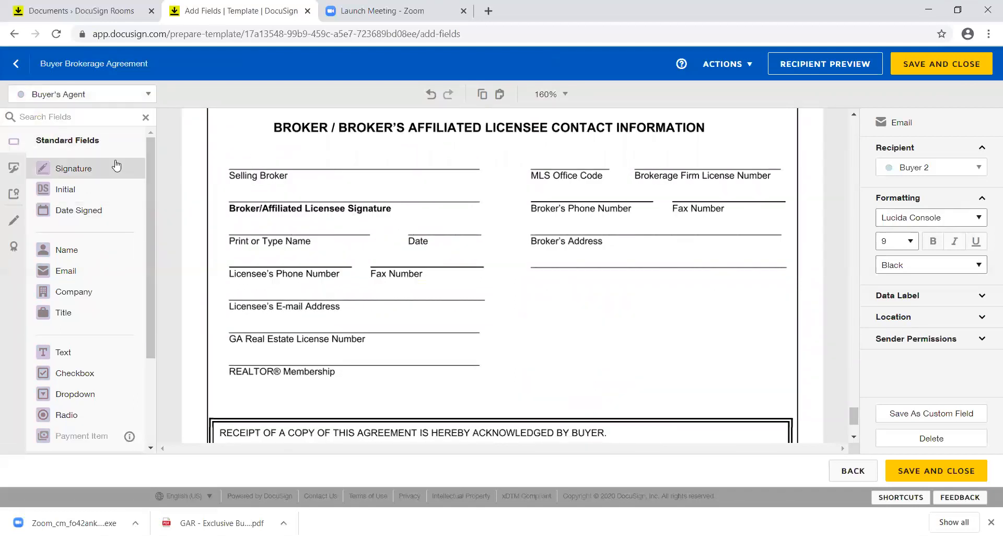
pyautogui.moveTo(120, 174)
pyautogui.mouseDown()
pyautogui.moveTo(271, 148)
pyautogui.moveTo(240, 132)
pyautogui.mouseUp()
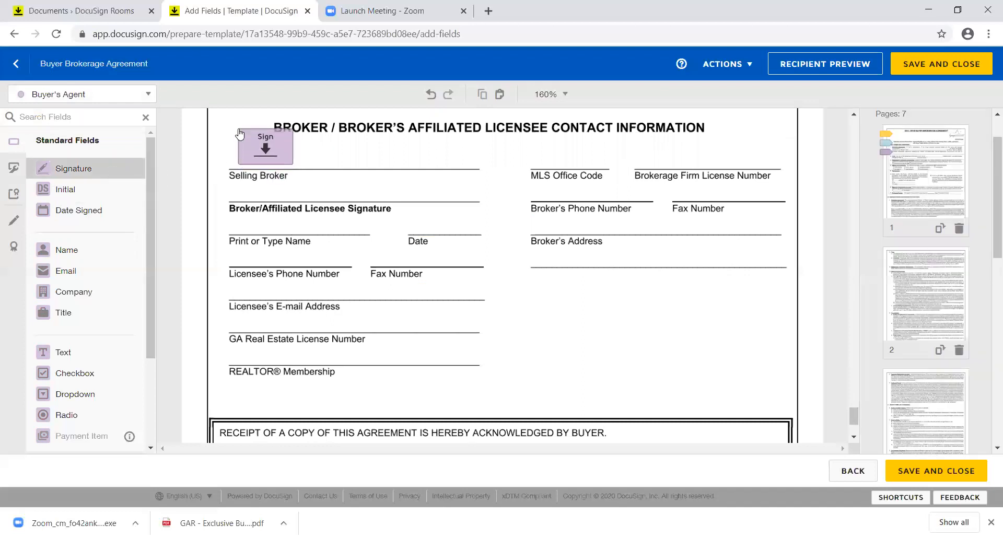
# Step: Add Buyer's Agent Full Name, Company and Date Signed fields, and move the signature onto the Selling Broker line
pyautogui.click(105, 254)
pyautogui.moveTo(105, 255); pyautogui.dragTo(233, 225)
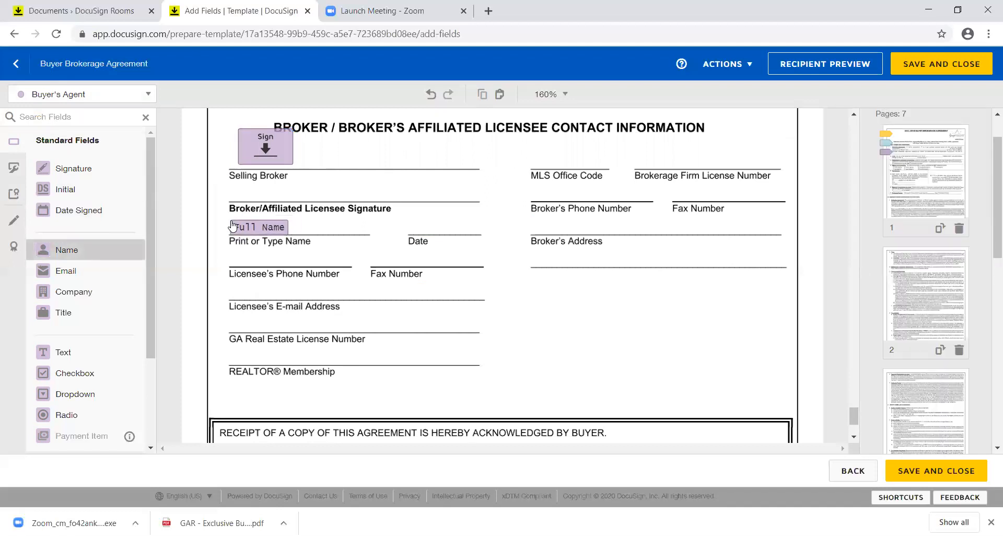
pyautogui.moveTo(252, 149); pyautogui.dragTo(250, 193)
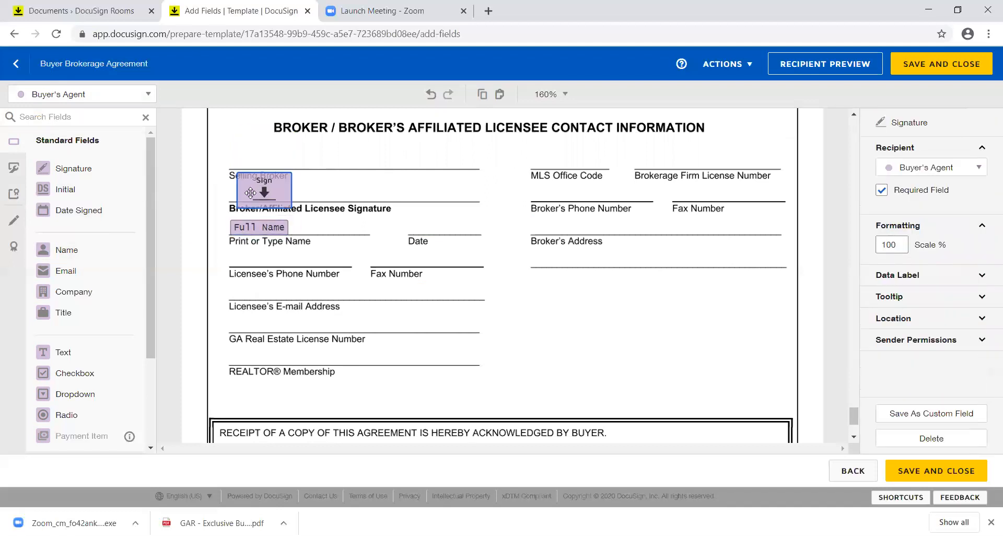
pyautogui.moveTo(103, 291)
pyautogui.mouseDown()
pyautogui.moveTo(265, 129)
pyautogui.moveTo(241, 155)
pyautogui.mouseUp()
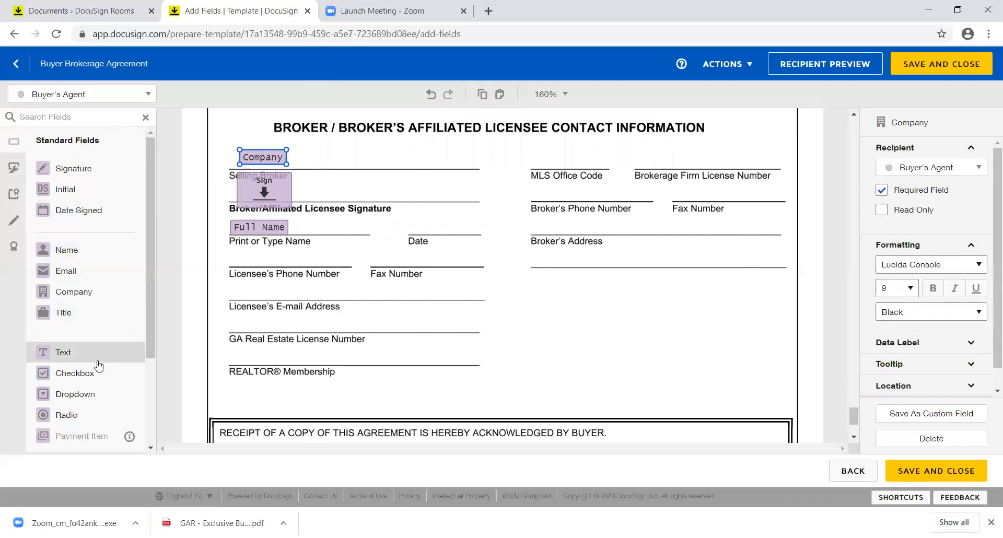
pyautogui.moveTo(102, 212); pyautogui.dragTo(412, 224)
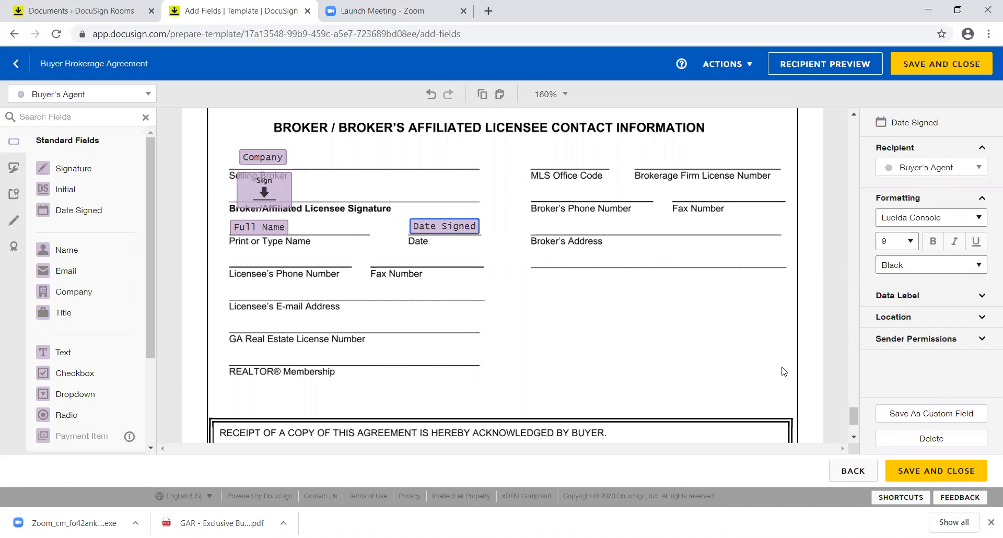
# Step: Save and close the Buyer Brokerage Agreement template, then return to the room's documents
pyautogui.click(926, 474)
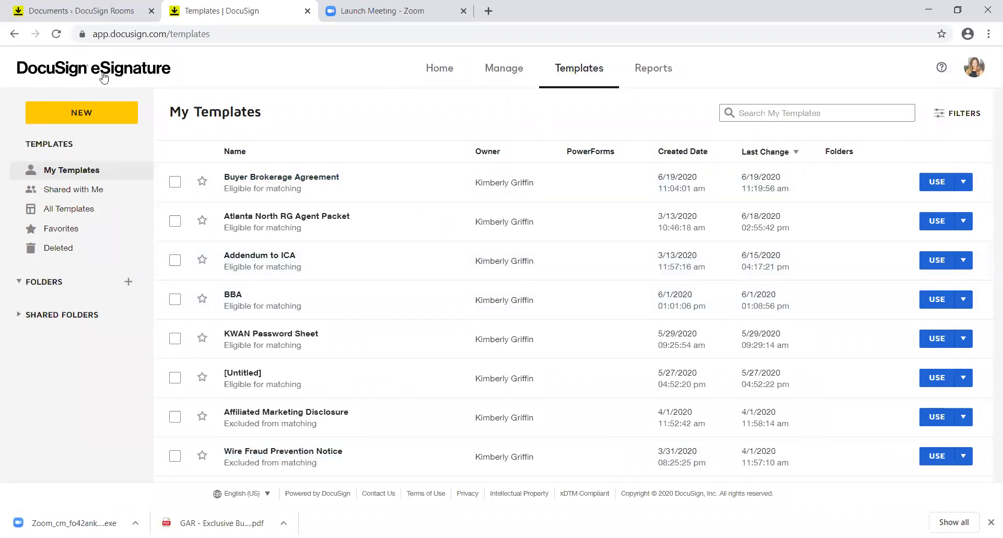
pyautogui.click(104, 9)
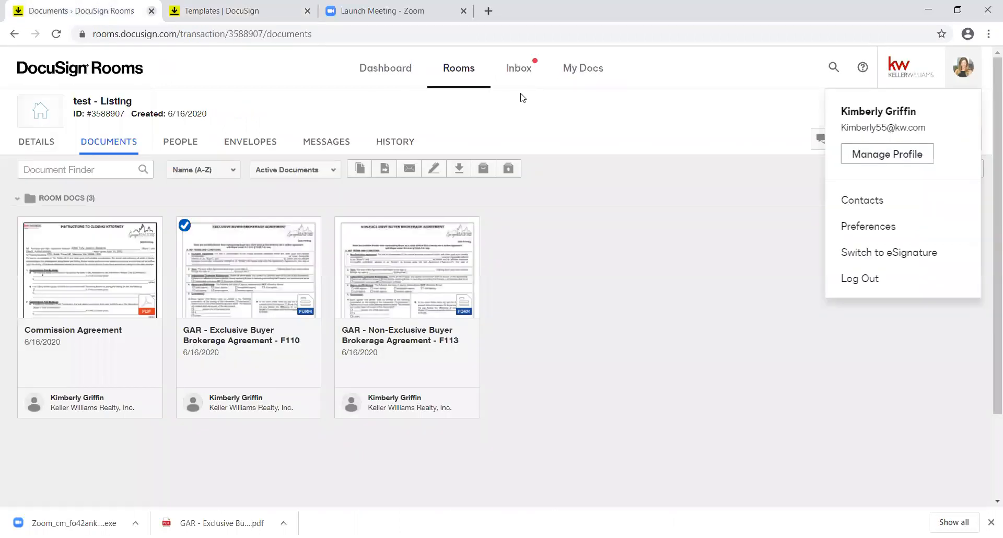
# Step: Go to the Rooms Dashboard and open the profile avatar's account menu
pyautogui.click(385, 69)
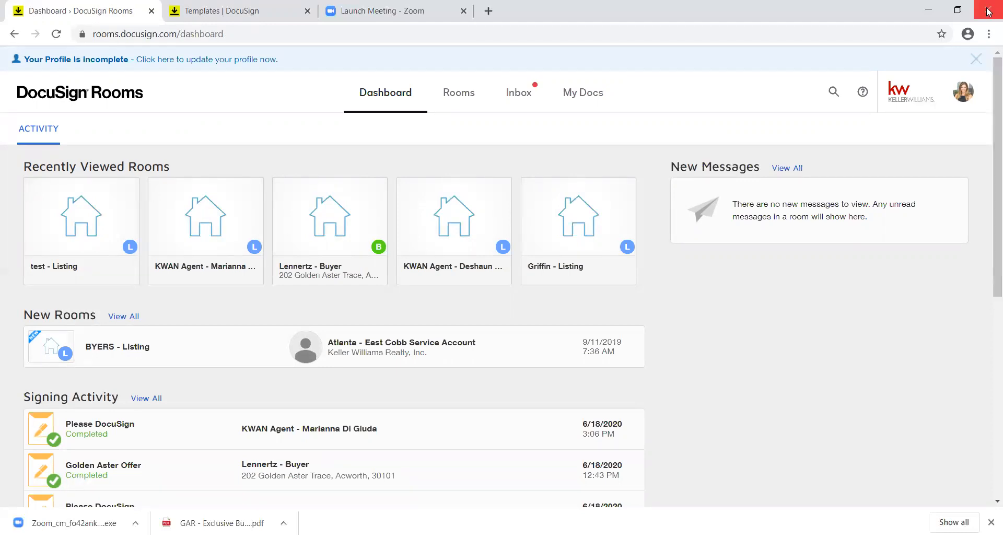
pyautogui.click(965, 94)
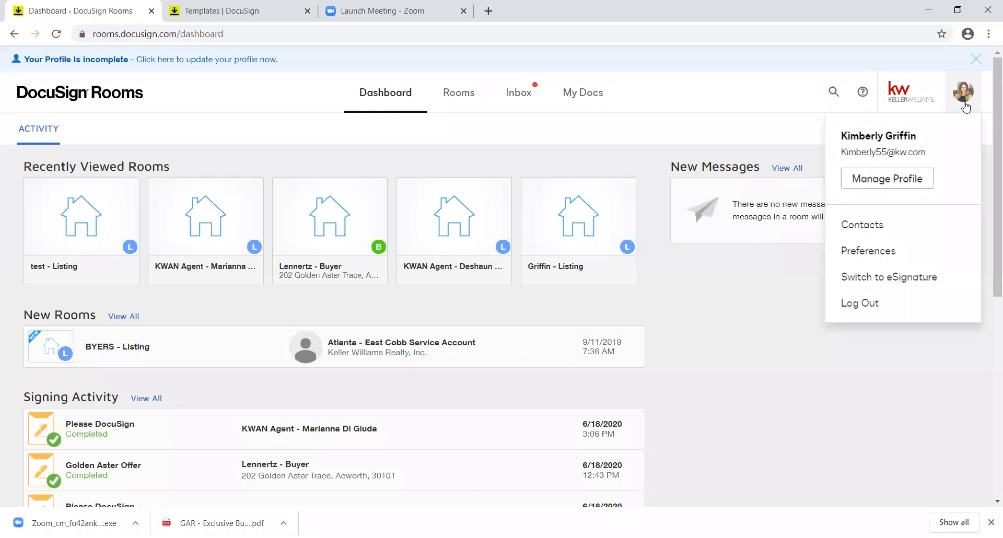
pyautogui.click(254, 16)
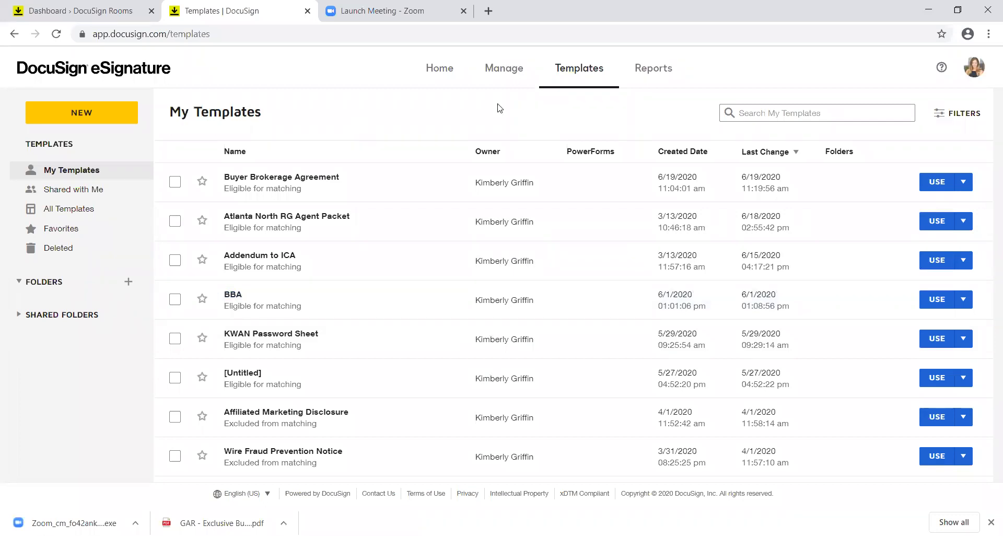
pyautogui.click(975, 67)
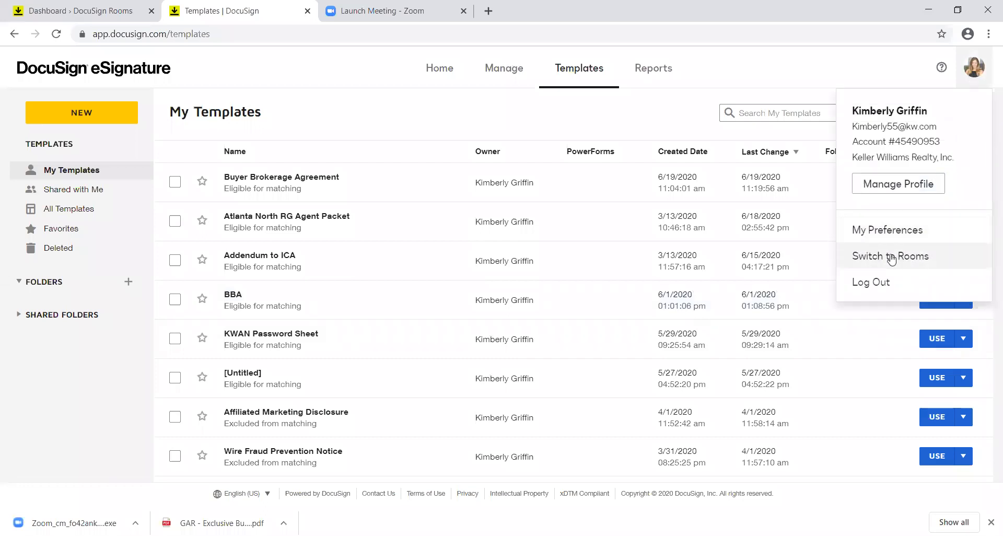
pyautogui.click(110, 16)
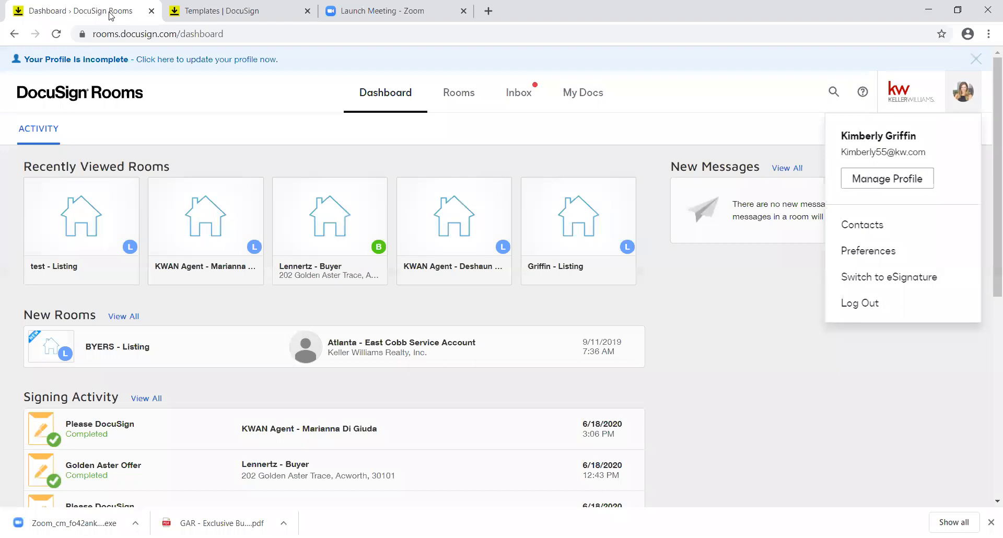
# Step: Close the account menu and dismiss the incomplete-profile notice on the Dashboard
pyautogui.click(746, 84)
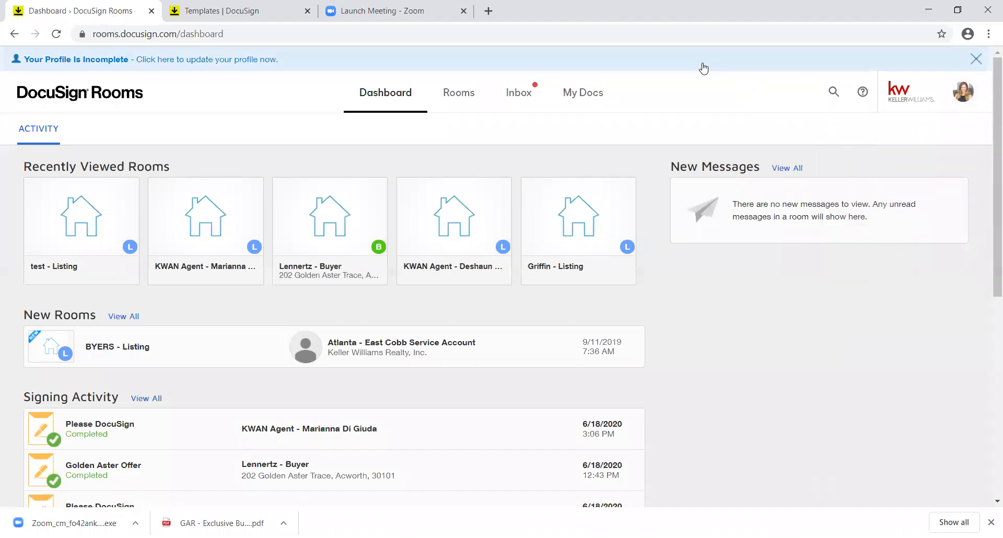
pyautogui.click(976, 59)
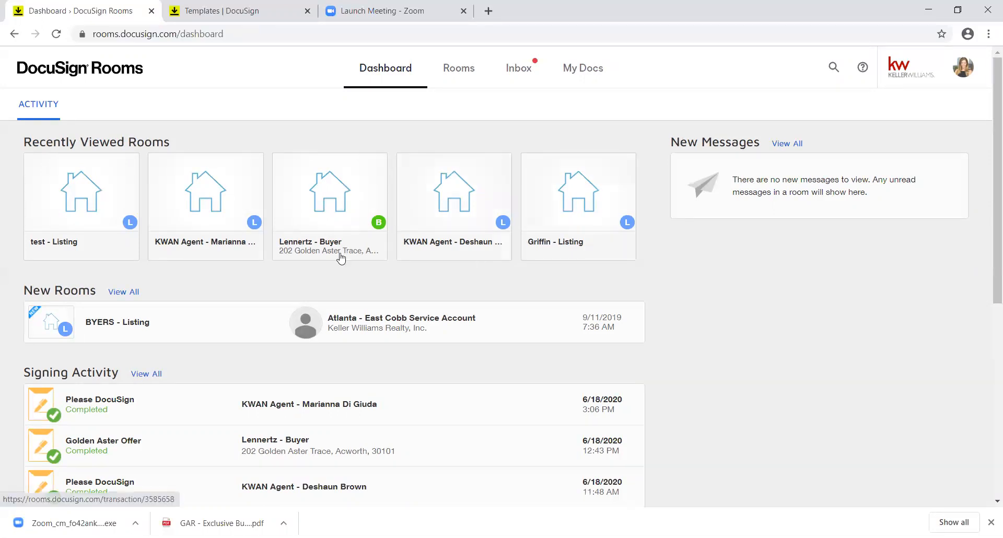
# Step: Open the test - Listing room and view its Envelopes list of two drafts
pyautogui.click(93, 209)
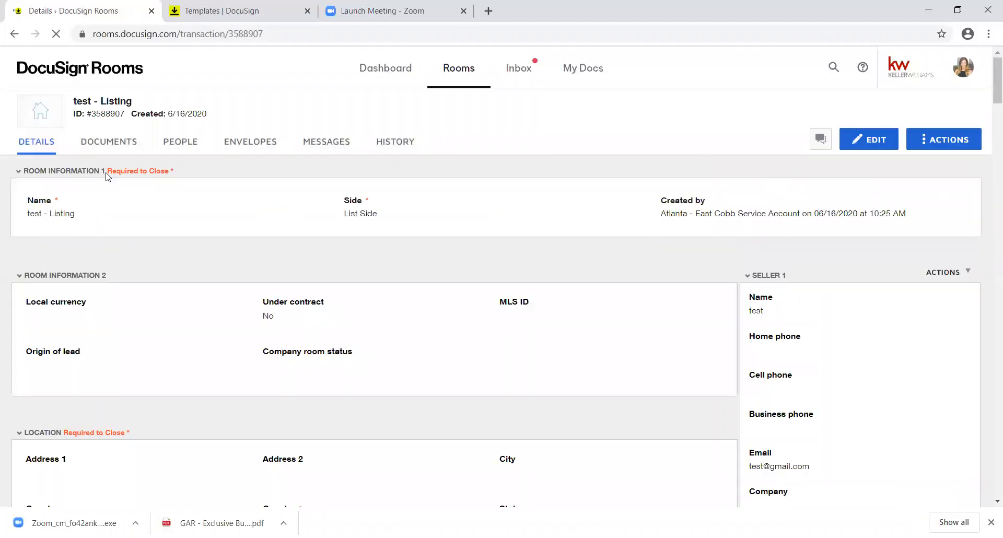
pyautogui.click(110, 148)
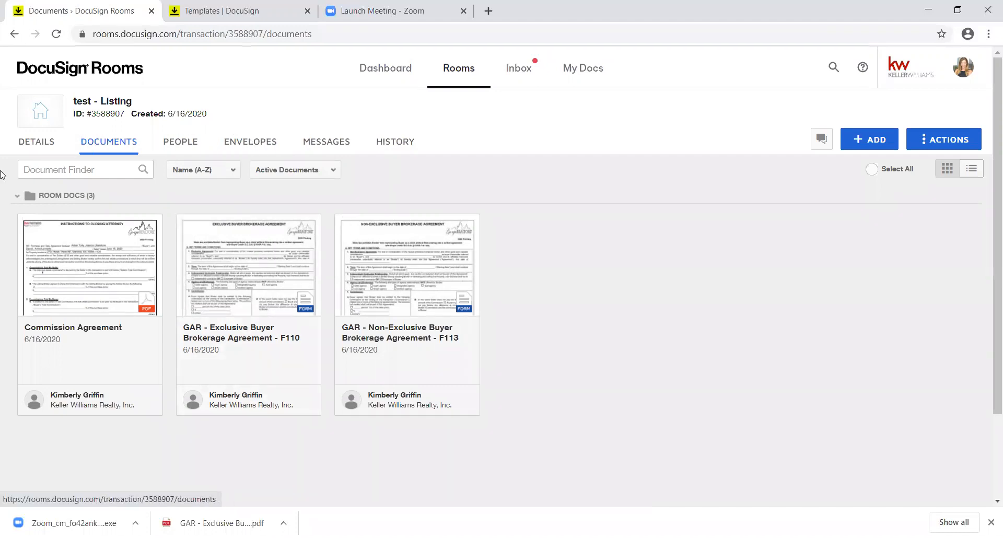
pyautogui.click(251, 142)
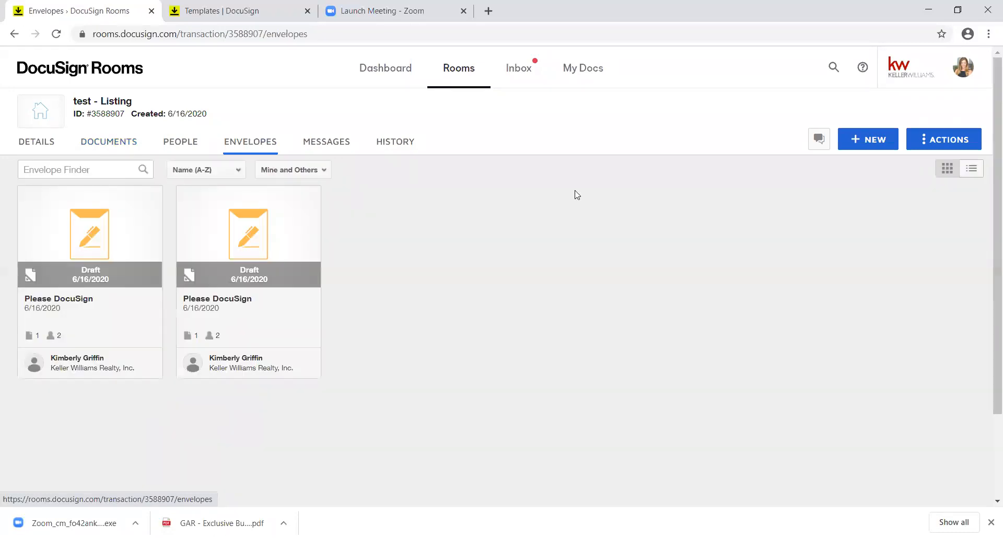
# Step: Create a new envelope in the room and rename it 'Buyer Brokerage'
pyautogui.click(876, 147)
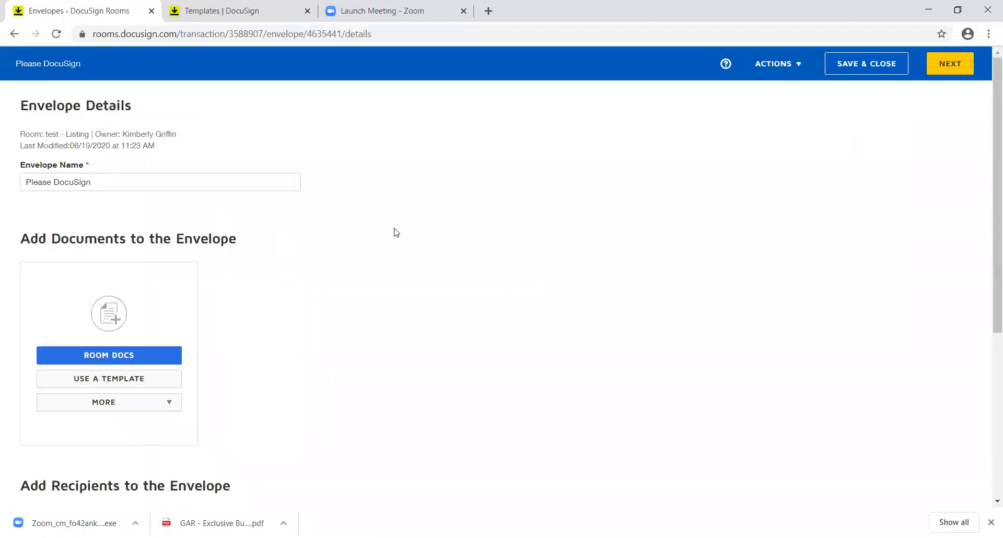
pyautogui.click(276, 183)
pyautogui.press('BackSpace')
pyautogui.press('BackSpace')
pyautogui.press('BackSpace')
pyautogui.press('BackSpace')
pyautogui.press('BackSpace')
pyautogui.press('BackSpace')
pyautogui.press('BackSpace')
pyautogui.press('BackSpace')
pyautogui.press('BackSpace')
pyautogui.press('BackSpace')
pyautogui.press('BackSpace')
pyautogui.press('BackSpace')
pyautogui.press('BackSpace')
pyautogui.press('BackSpace')
pyautogui.press('BackSpace')
pyautogui.write('Buyer Brokerage')
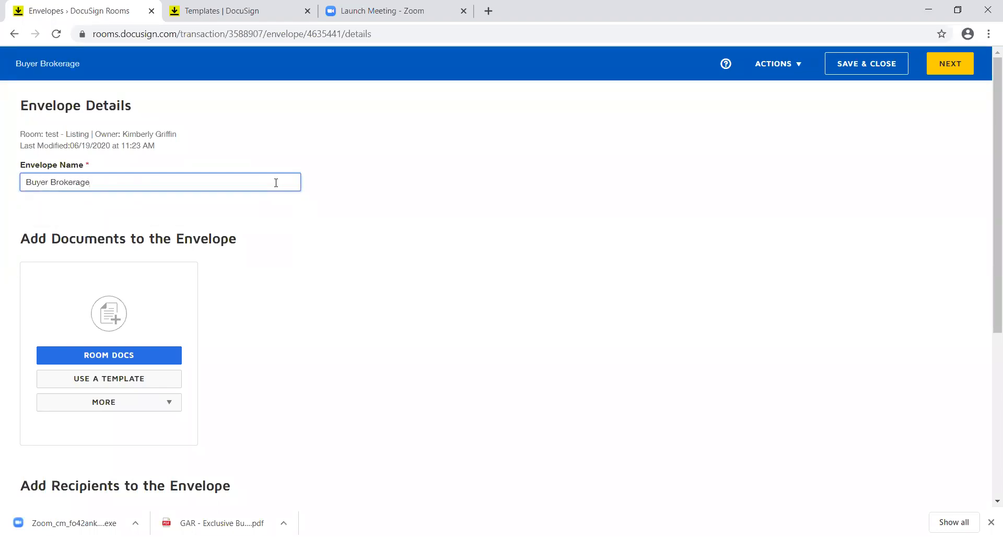
pyautogui.click(379, 214)
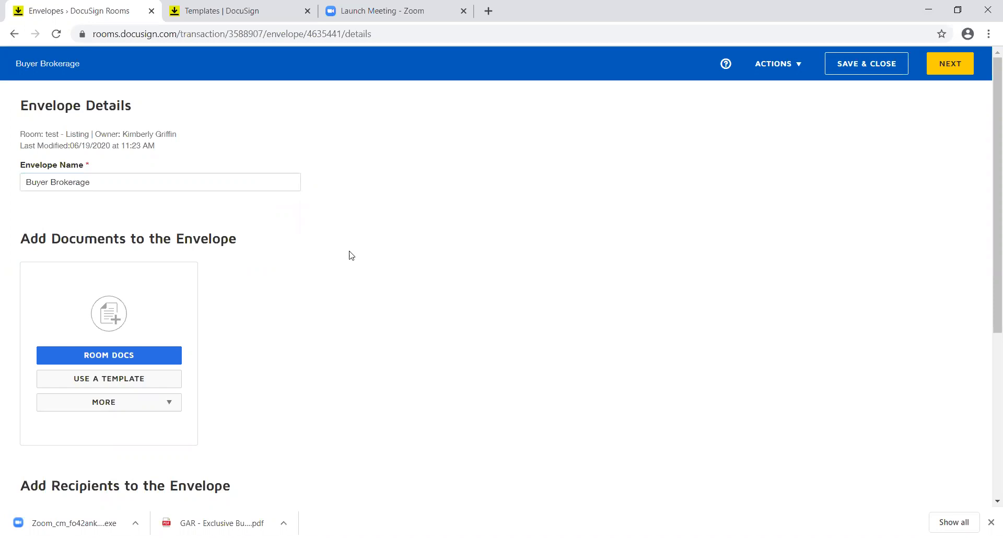
# Step: Browse the Shared with Me templates, then close the picker without adding any
pyautogui.click(116, 380)
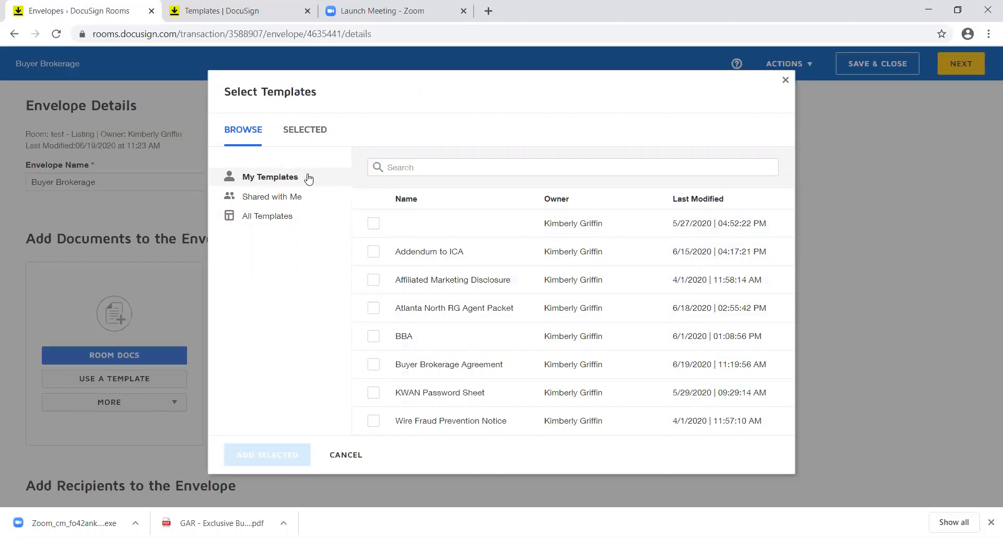
pyautogui.click(280, 205)
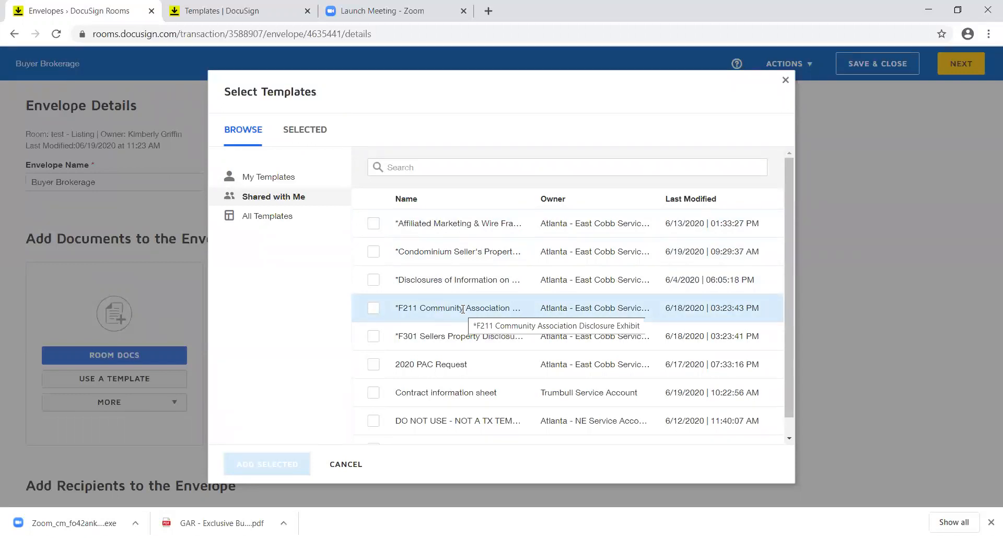
pyautogui.click(349, 465)
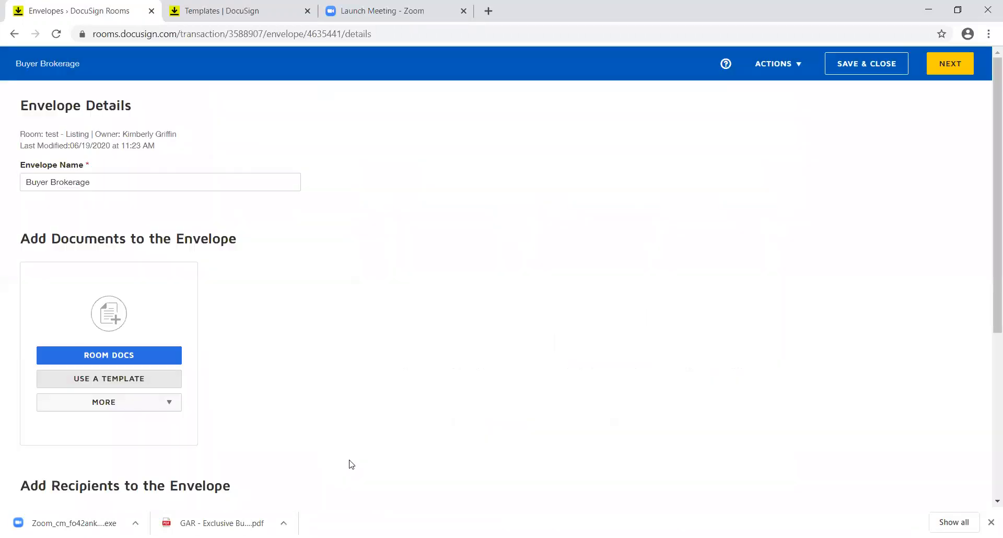
# Step: Add the Buyer Brokerage Agreement and shared Affiliated Marketing/Wire Fraud templates as envelope documents
pyautogui.click(151, 380)
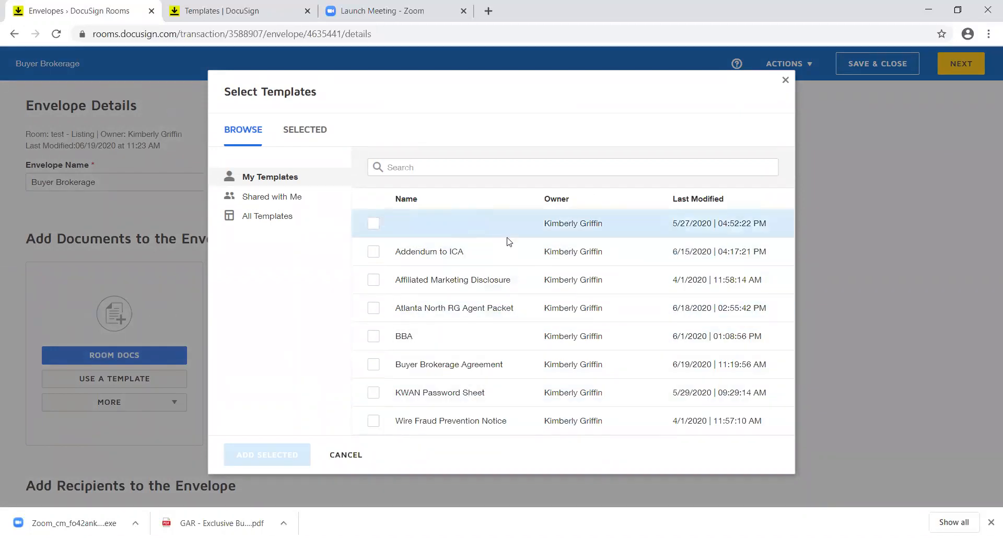
pyautogui.click(374, 366)
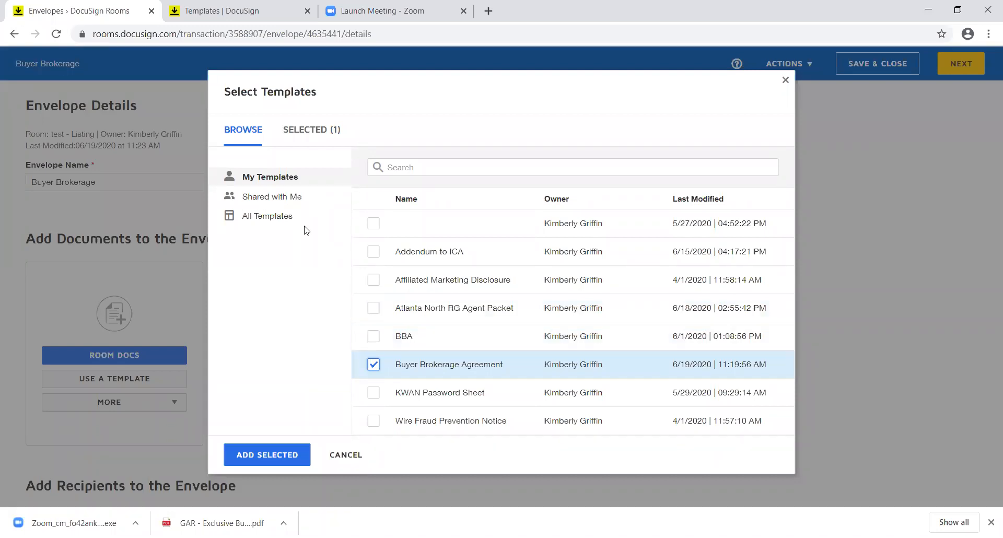
pyautogui.click(300, 197)
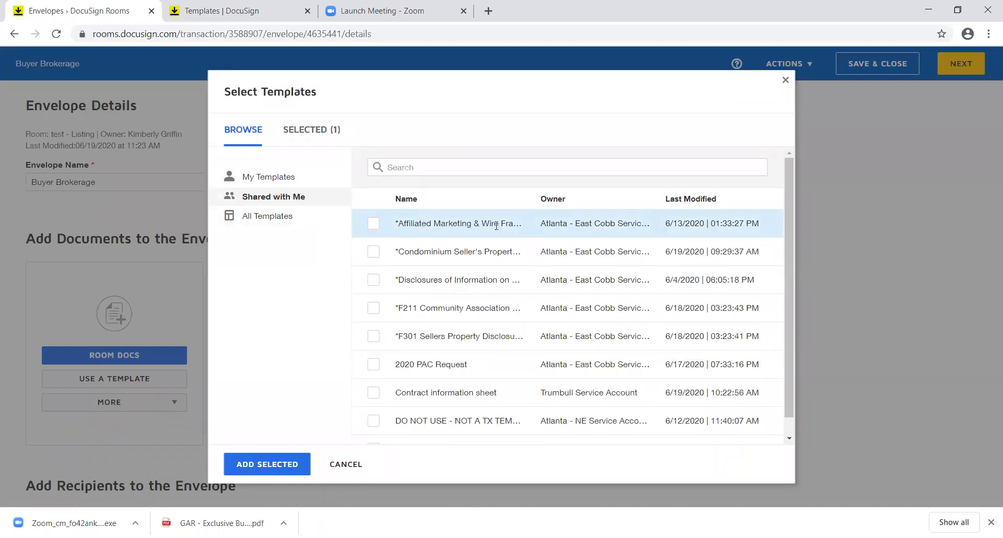
pyautogui.click(373, 224)
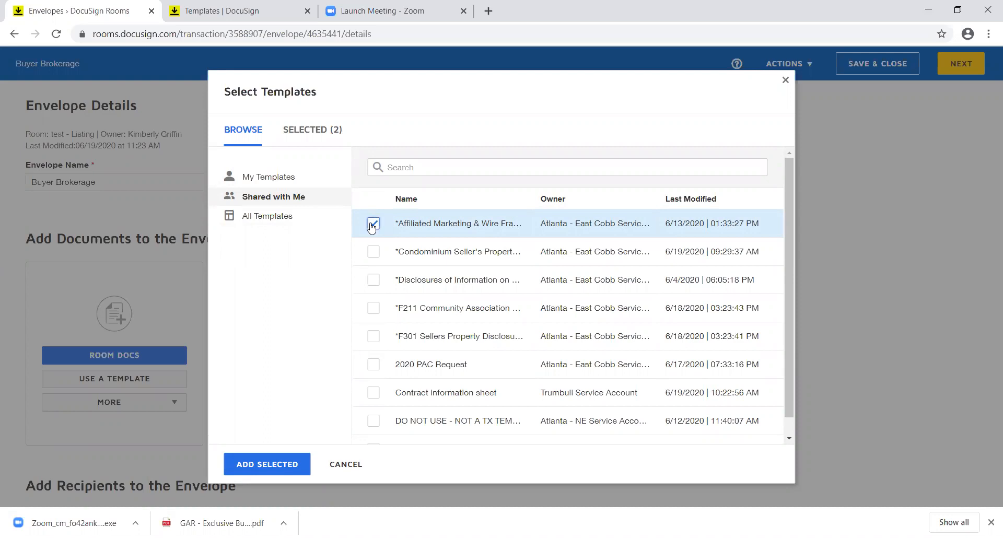
pyautogui.click(276, 472)
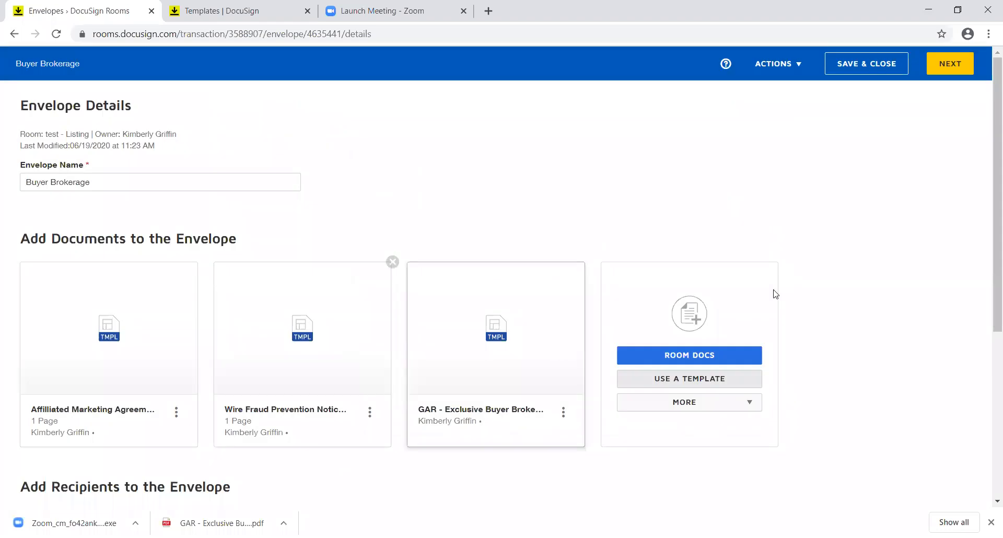
# Step: Open the Pre-Tagged Roles list and assign the test contact to the Client 1 role
pyautogui.scroll(-3, 986, 261)
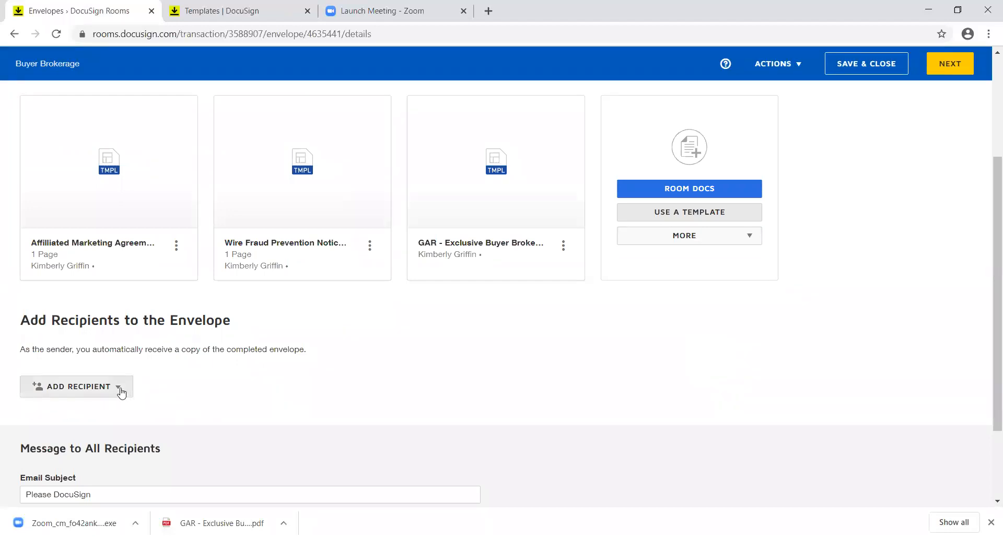
pyautogui.click(121, 393)
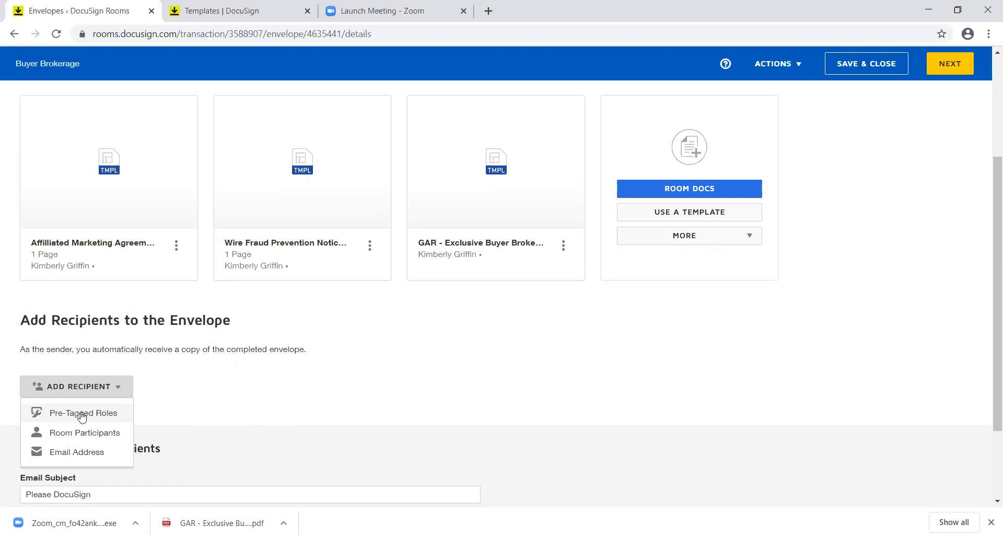
pyautogui.click(81, 414)
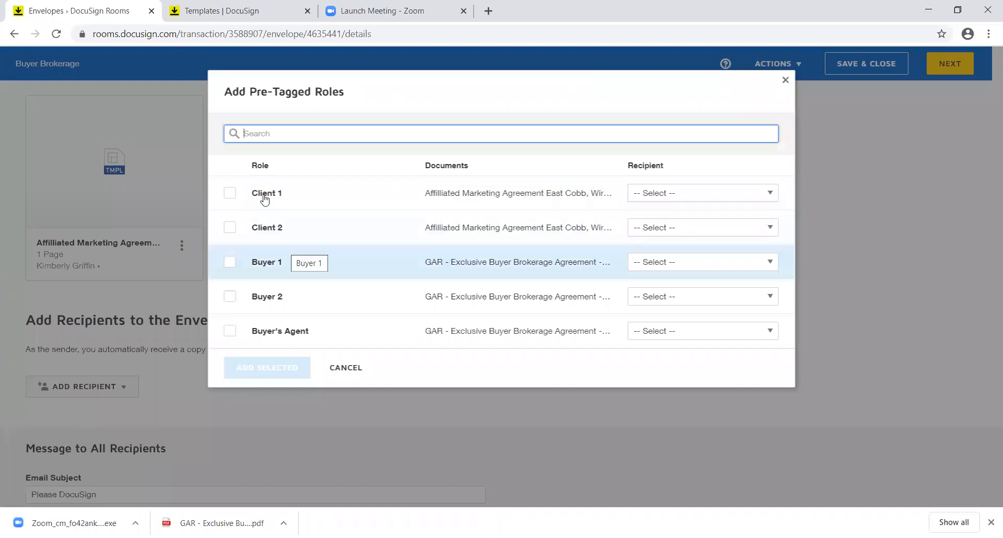
pyautogui.click(231, 193)
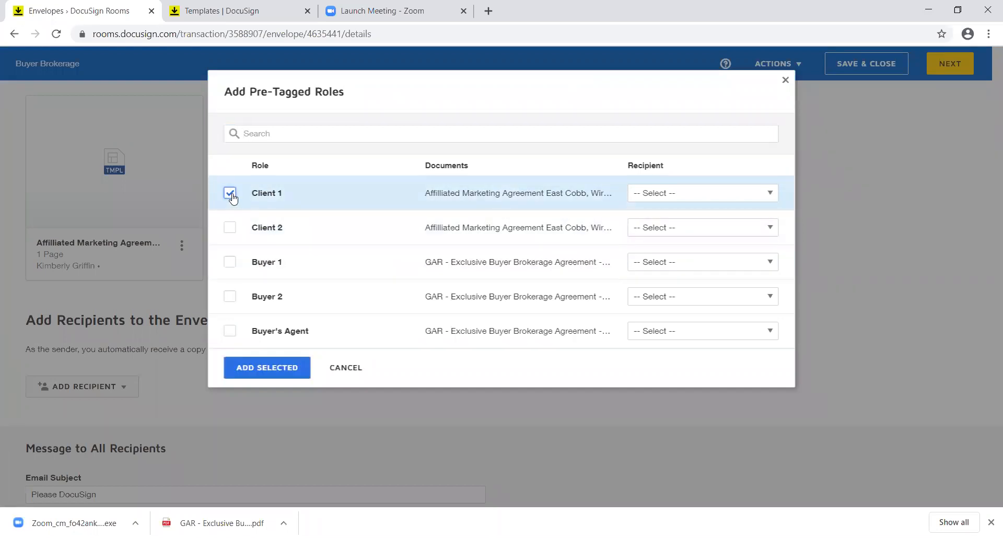
pyautogui.click(673, 197)
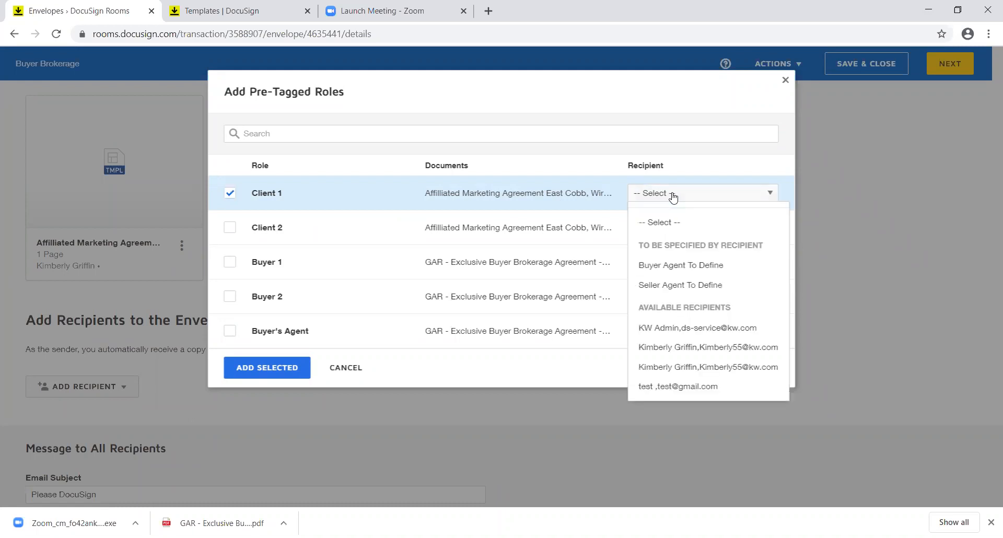
pyautogui.click(682, 386)
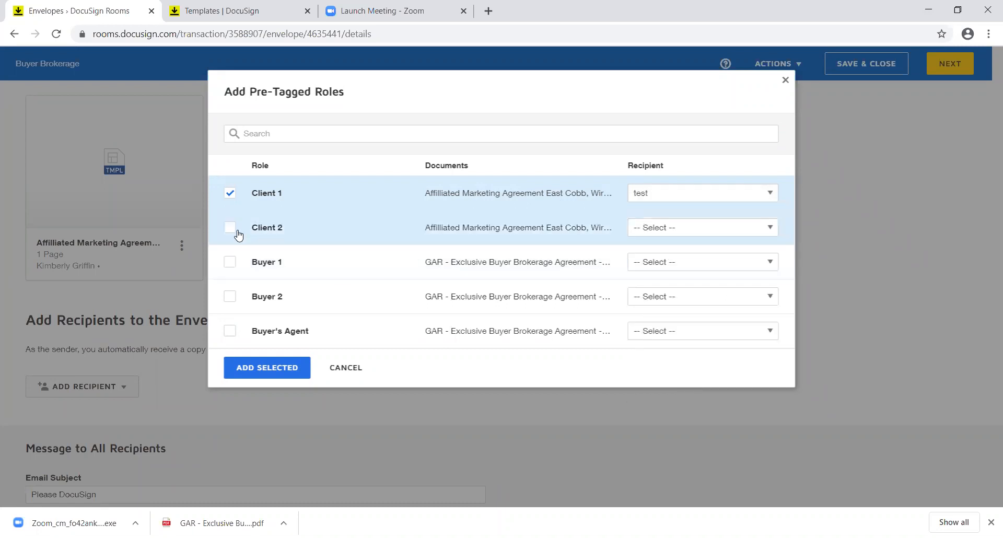
# Step: Assign the test contact to Buyer 1 and the owner to Buyer's Agent, then add them
pyautogui.click(231, 263)
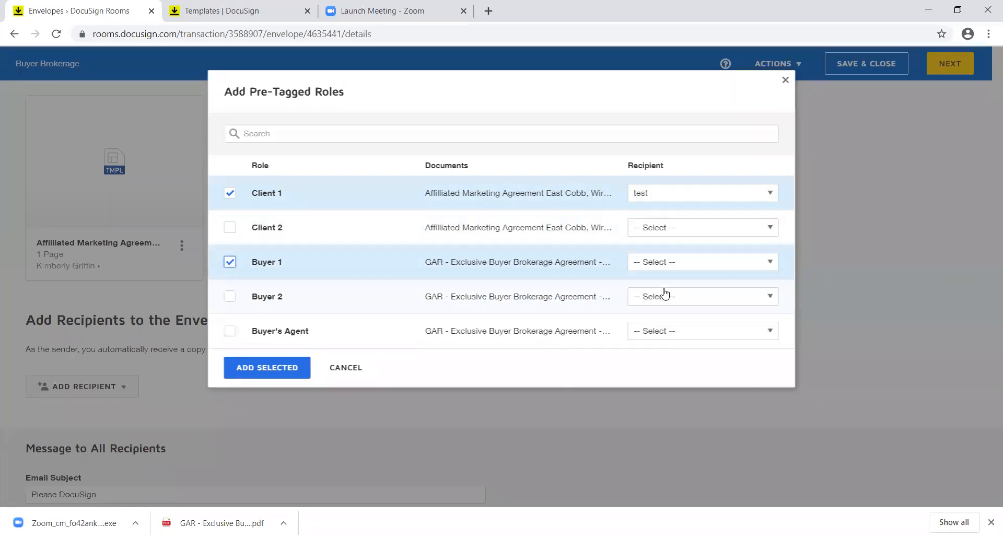
pyautogui.click(694, 263)
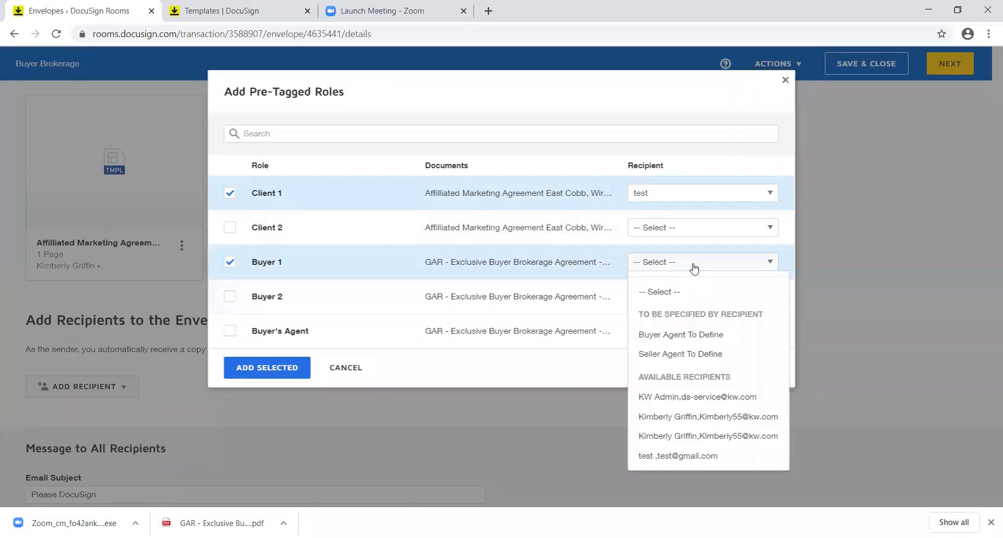
pyautogui.click(694, 459)
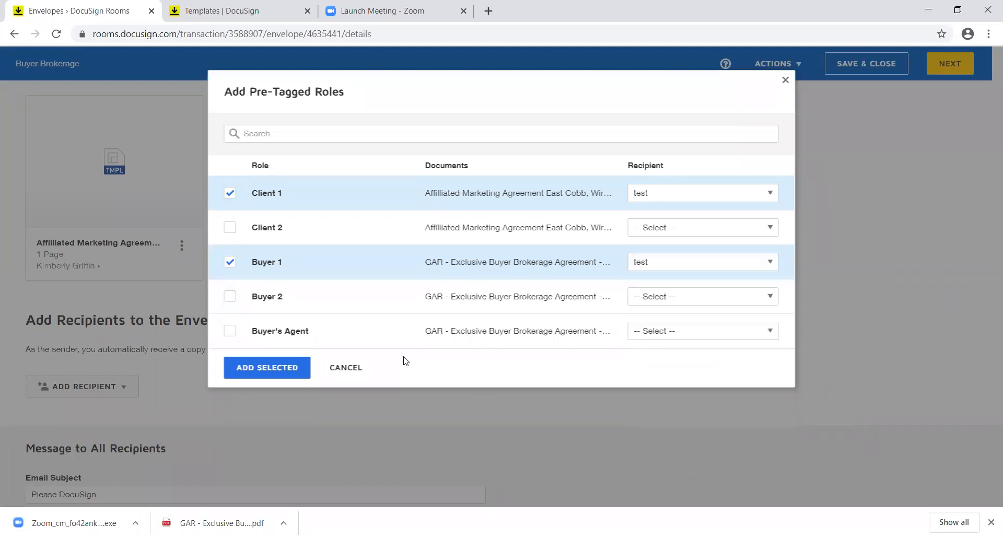
pyautogui.click(231, 332)
pyautogui.click(688, 336)
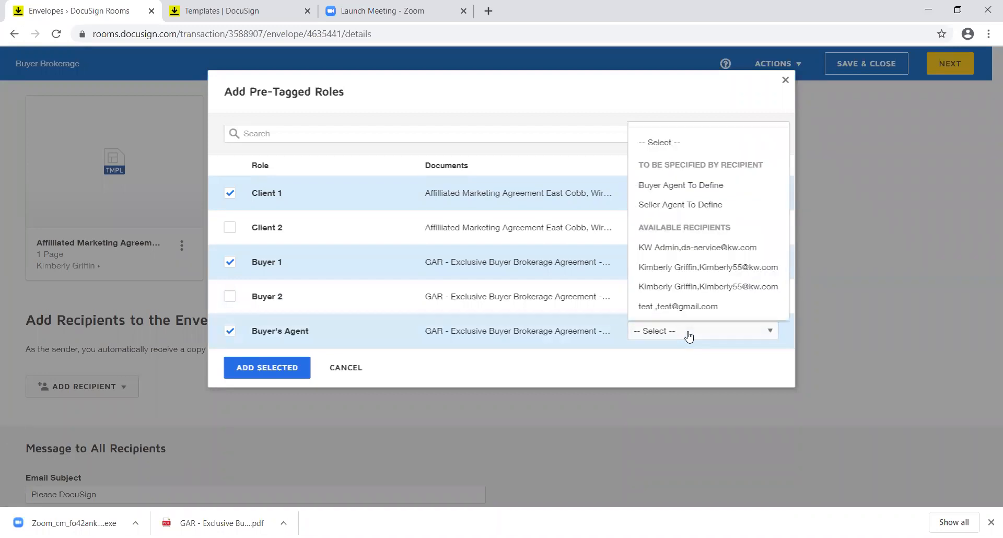
pyautogui.click(675, 287)
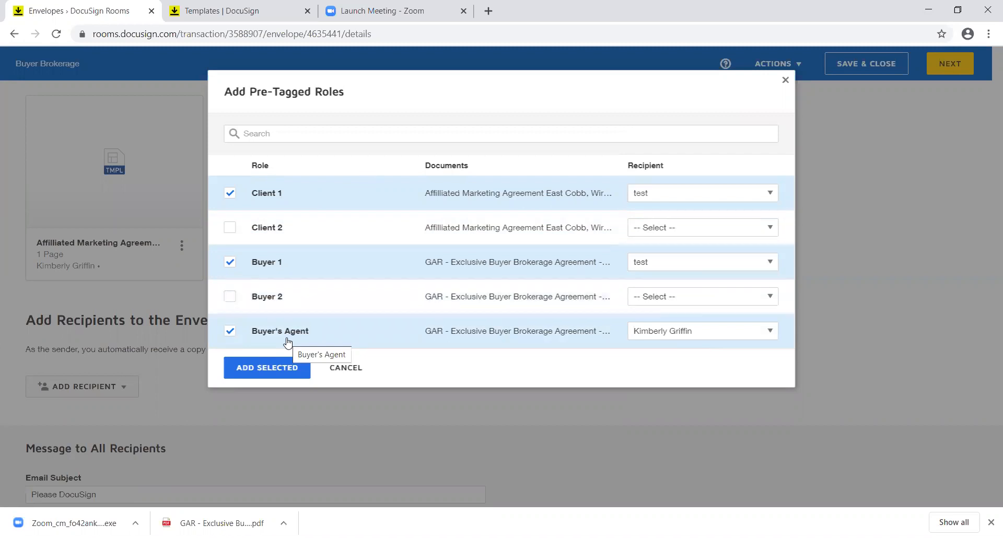
pyautogui.click(276, 369)
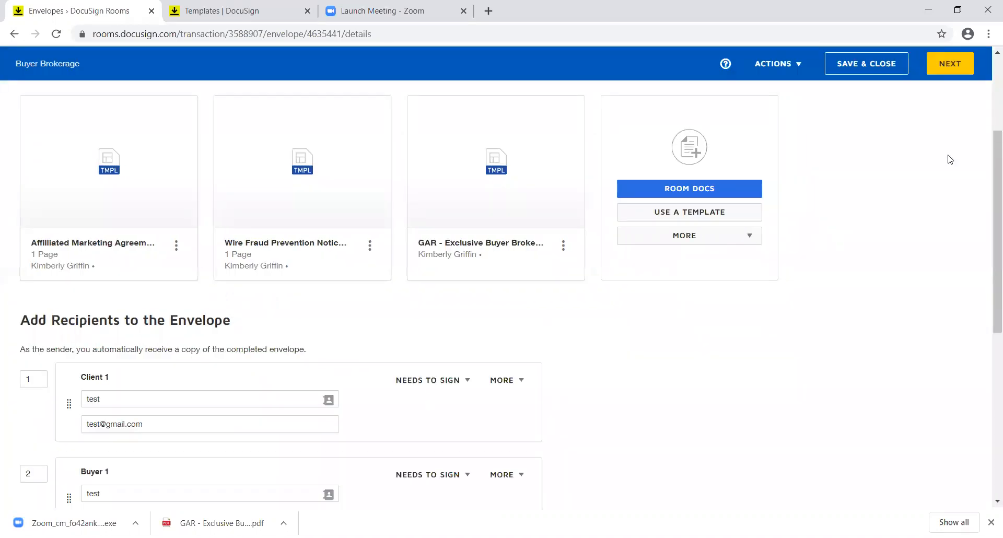
# Step: Continue to the Add Fields view for the Buyer Brokerage envelope
pyautogui.click(952, 67)
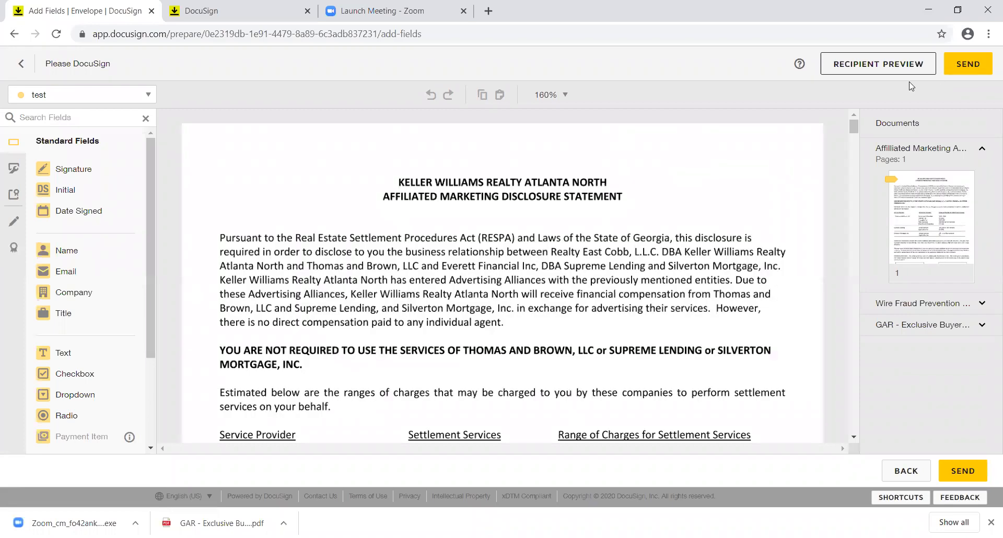
# Step: Back on the envelope details, move GAR - Exclusive Buyer Brokerage above Affiliated Marketing in the document order
pyautogui.click(914, 477)
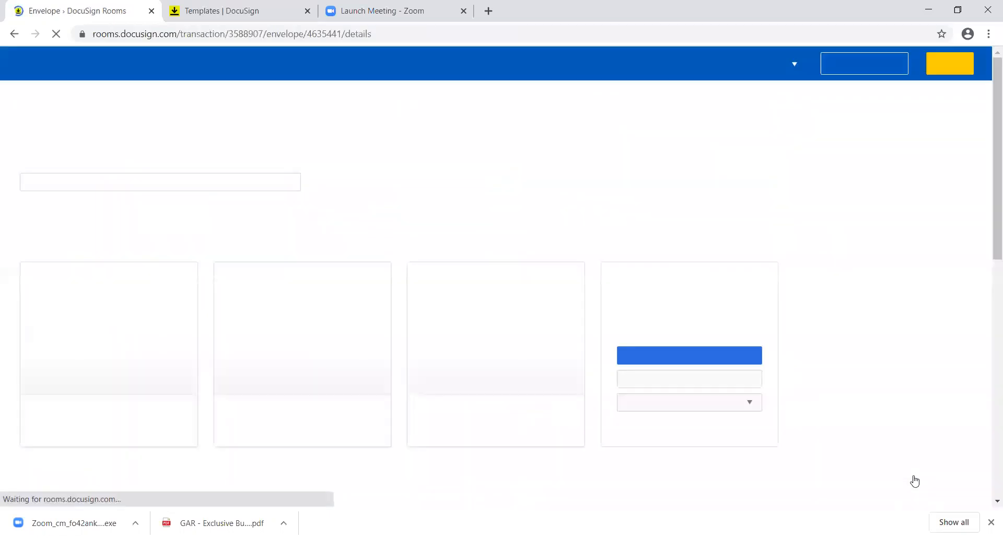
pyautogui.moveTo(502, 340)
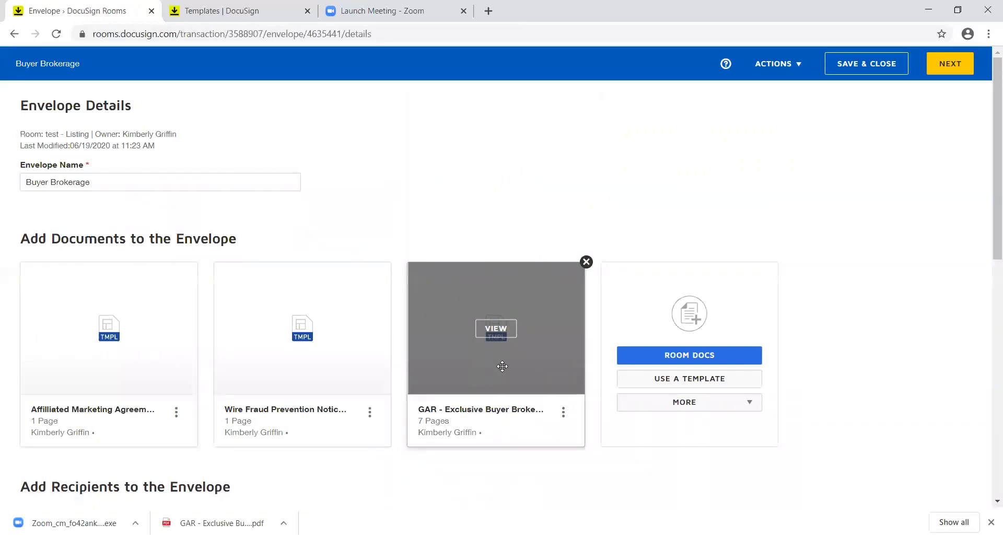
pyautogui.moveTo(502, 366); pyautogui.dragTo(107, 361)
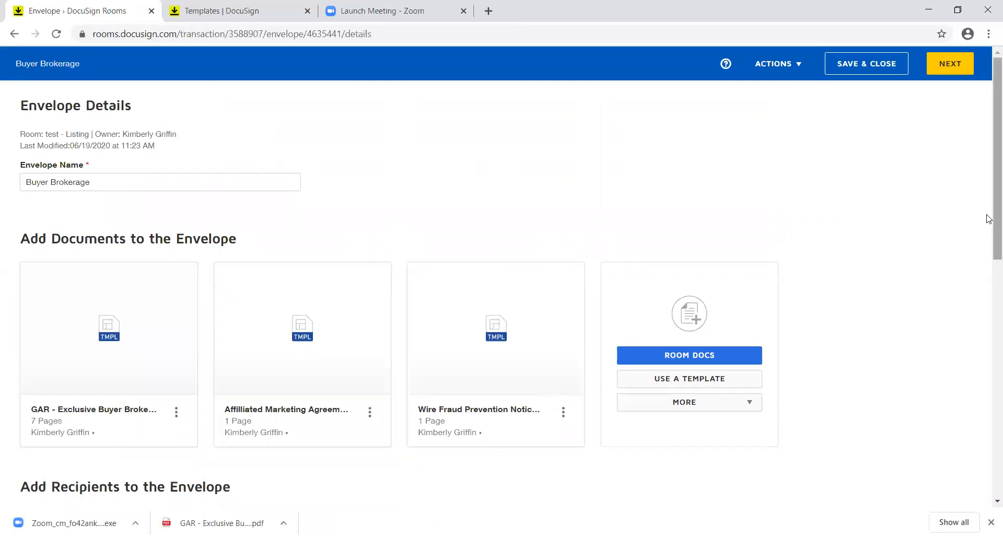
# Step: Continue to field placement, scroll down to the Commission section, and select the Starting Date text field
pyautogui.click(959, 65)
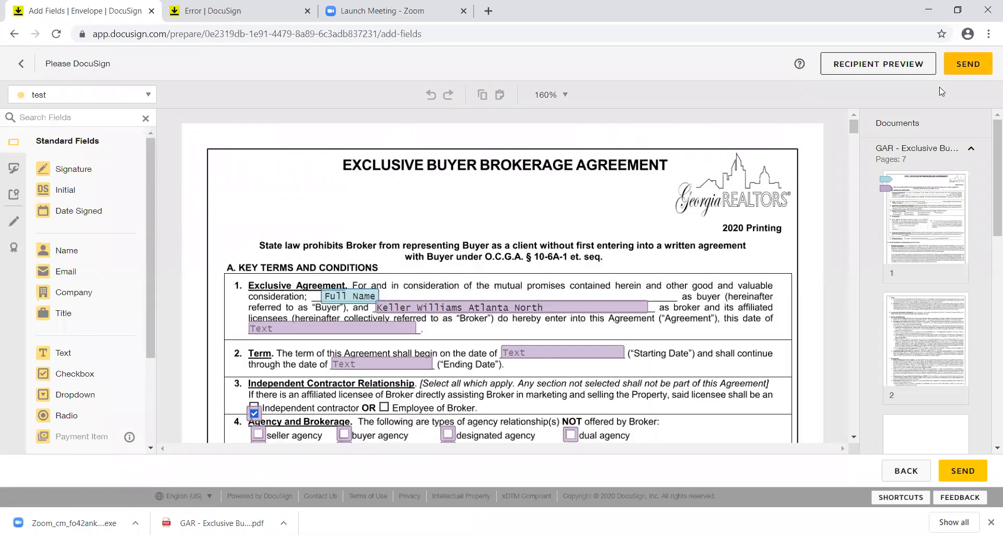
pyautogui.click(854, 437)
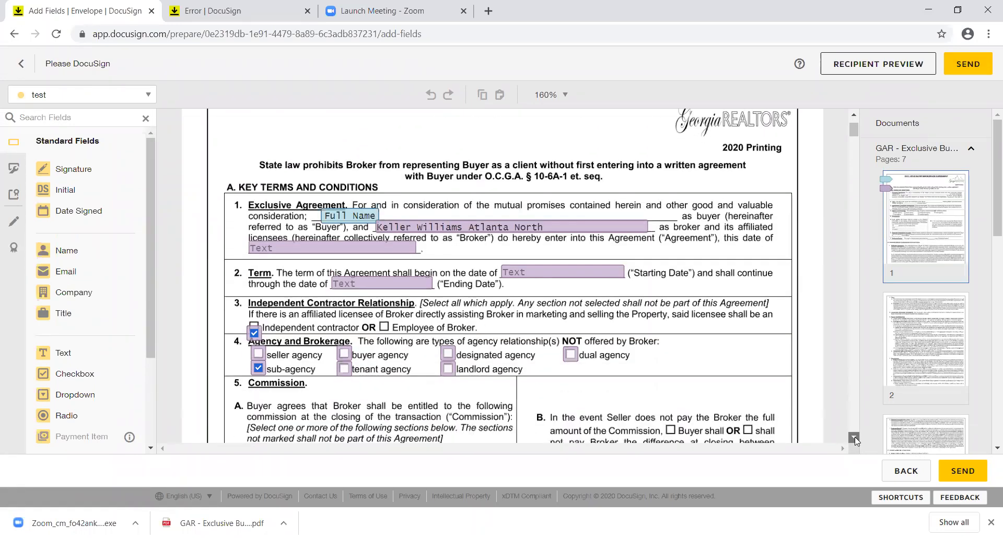
pyautogui.click(854, 437)
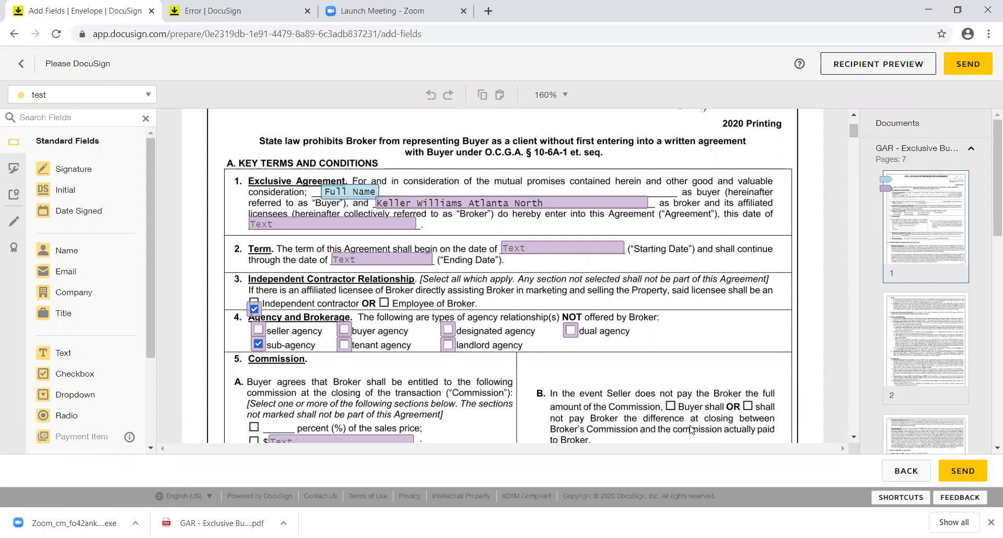
pyautogui.click(547, 251)
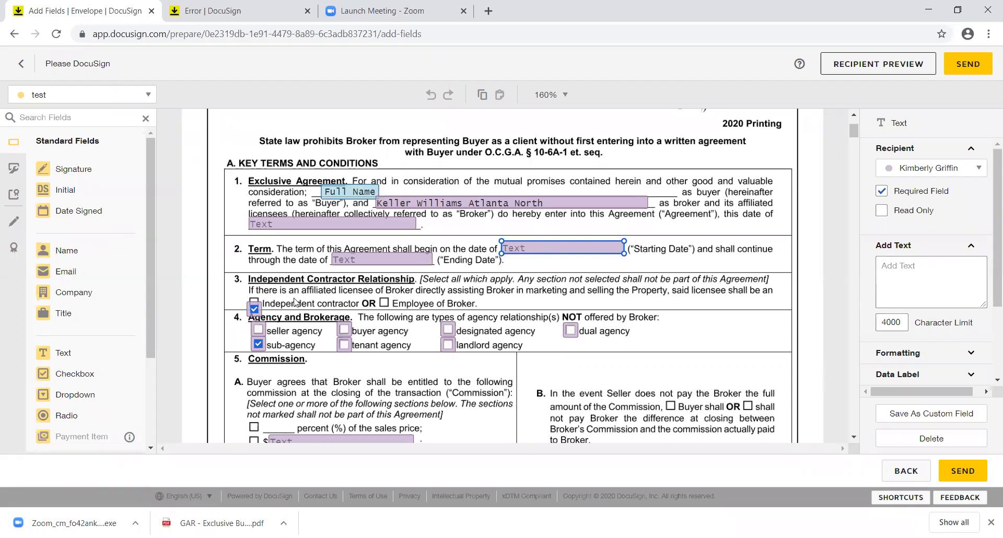
# Step: Move the agency checkbox next to Independent contractor, then scroll down to page 7
pyautogui.moveTo(256, 312); pyautogui.dragTo(255, 308)
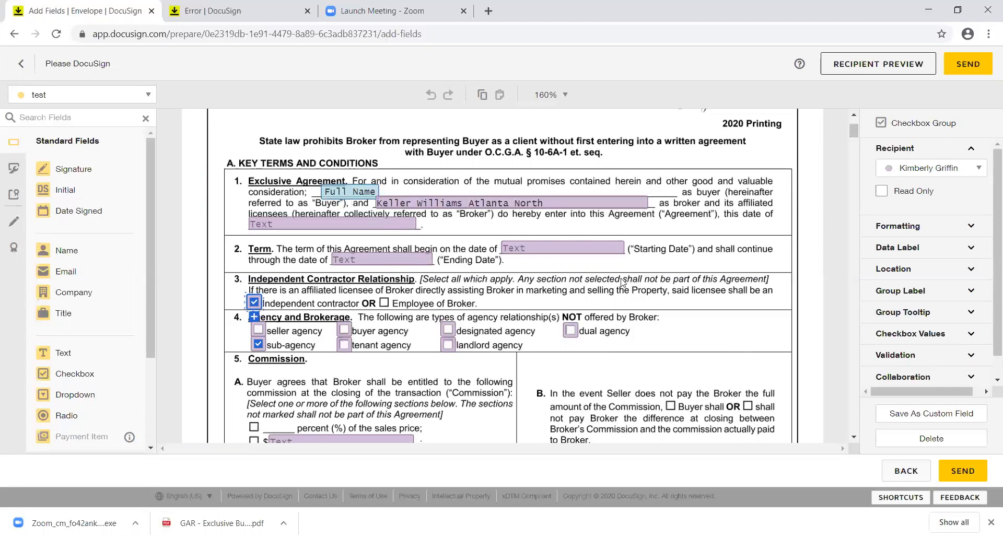
pyautogui.click(854, 439)
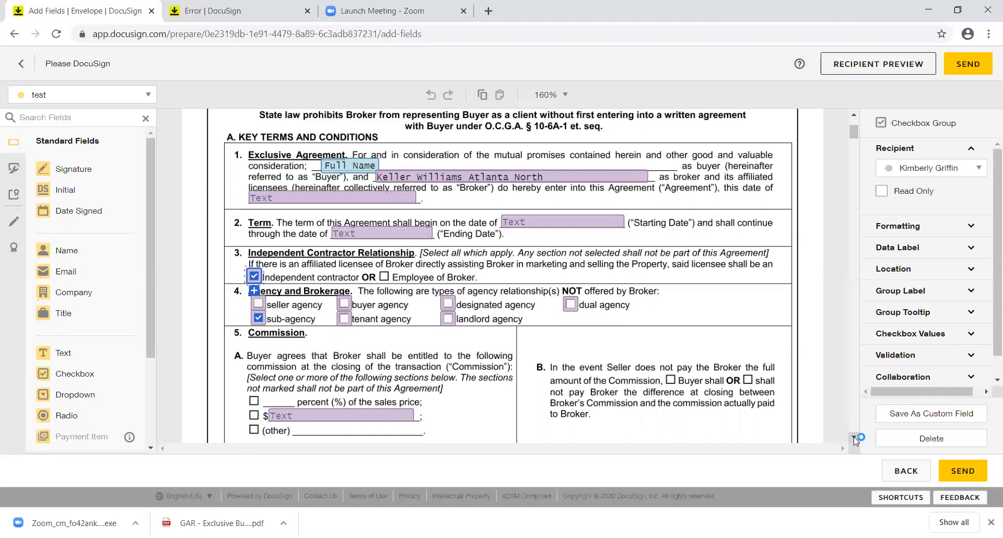
pyautogui.scroll(-15, 854, 437)
pyautogui.scroll(-15, 855, 439)
pyautogui.scroll(-15, 855, 439)
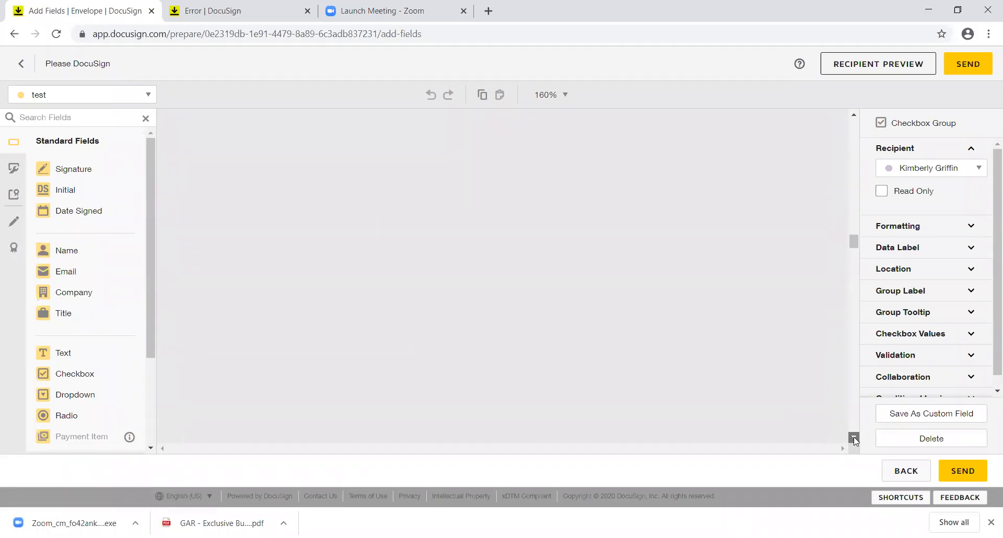
pyautogui.scroll(-15, 854, 439)
pyautogui.scroll(-15, 854, 438)
pyautogui.scroll(-15, 854, 439)
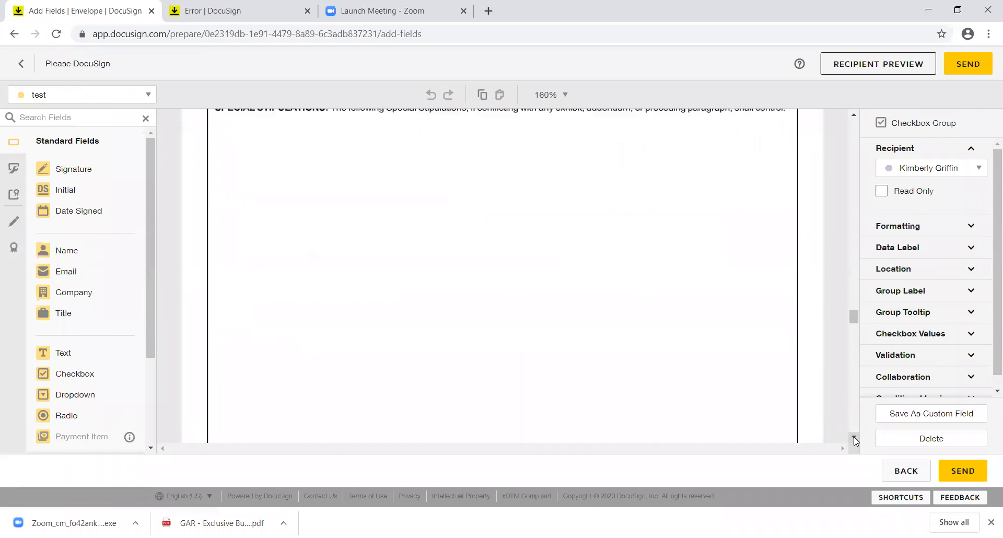
pyautogui.scroll(-10, 853, 439)
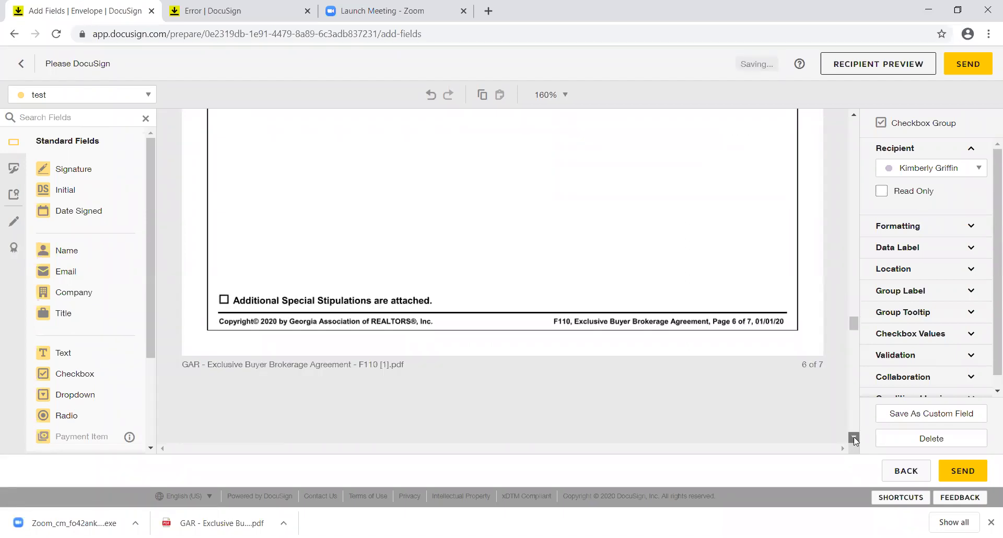
pyautogui.scroll(-10, 854, 440)
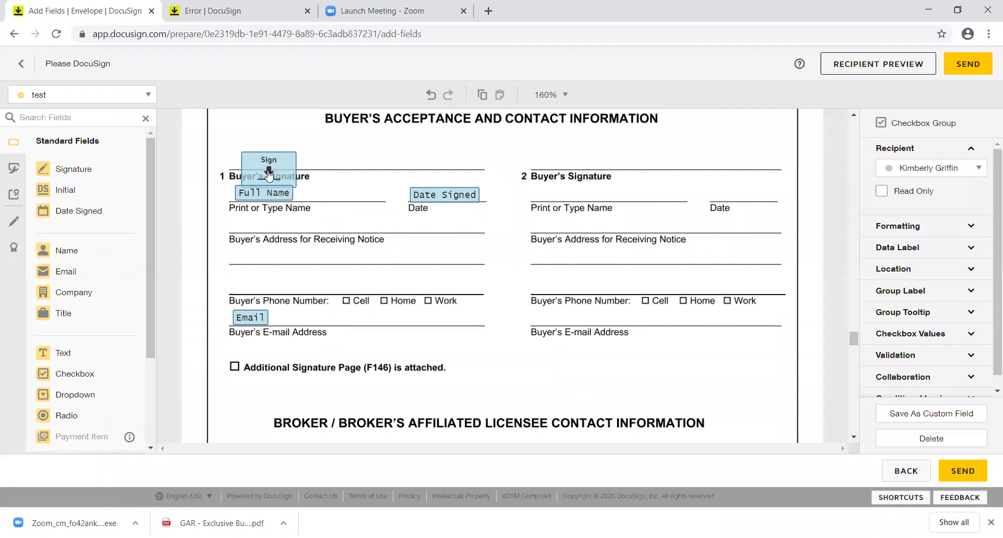
# Step: Align the Sign fields with the Buyer's Signature and Selling Broker lines, then send the envelope
pyautogui.moveTo(269, 175)
pyautogui.mouseDown()
pyautogui.moveTo(261, 142)
pyautogui.moveTo(266, 155)
pyautogui.mouseUp()
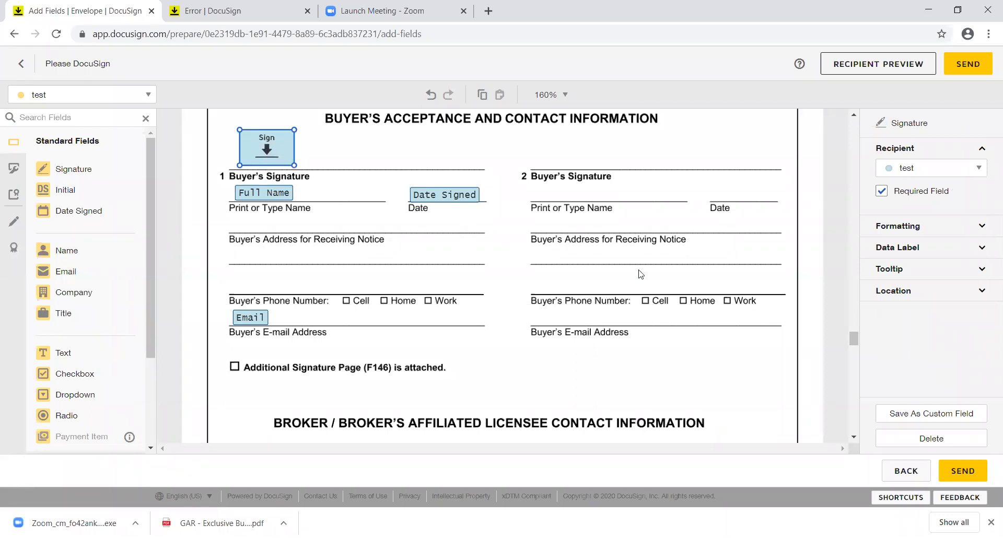
pyautogui.click(853, 436)
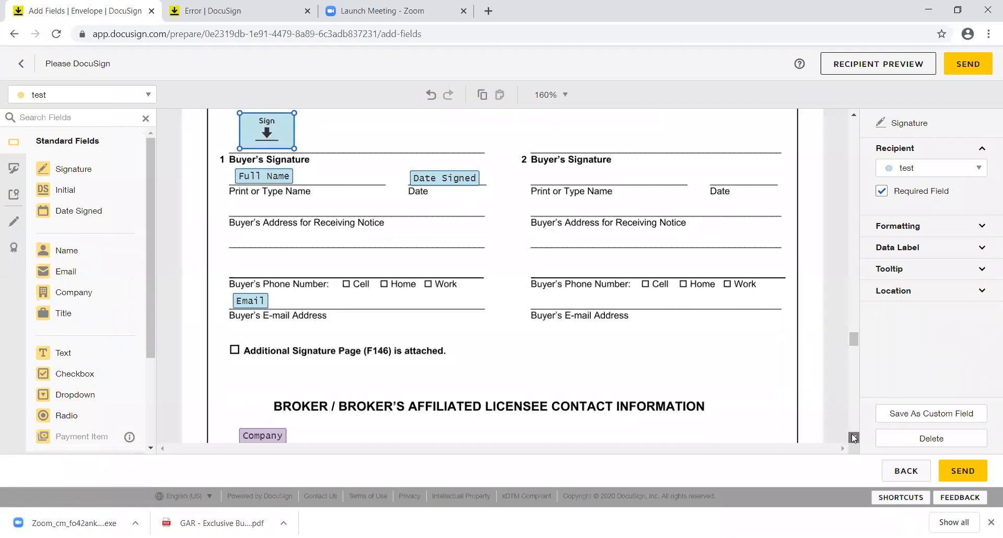
pyautogui.click(854, 437)
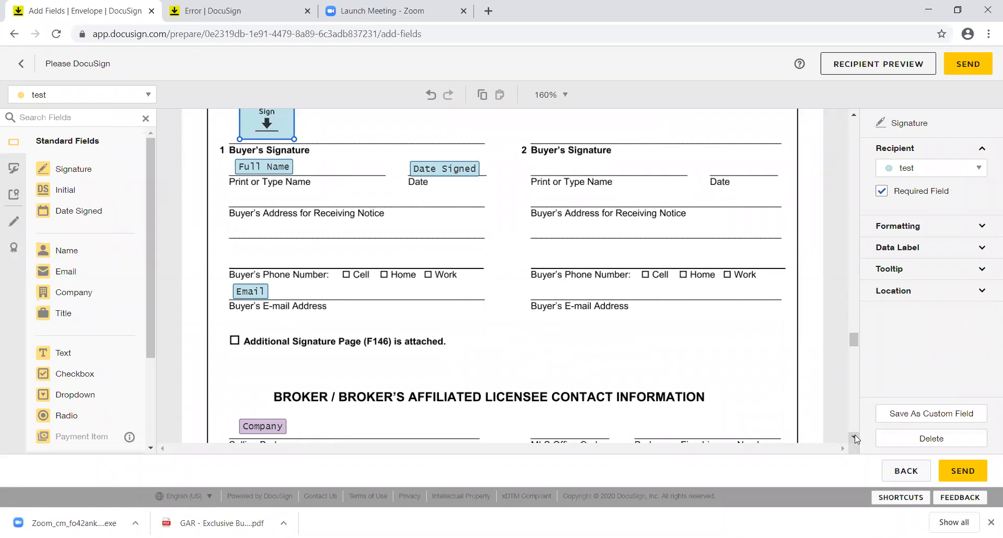
pyautogui.scroll(-5, 855, 434)
pyautogui.moveTo(258, 216); pyautogui.dragTo(260, 192)
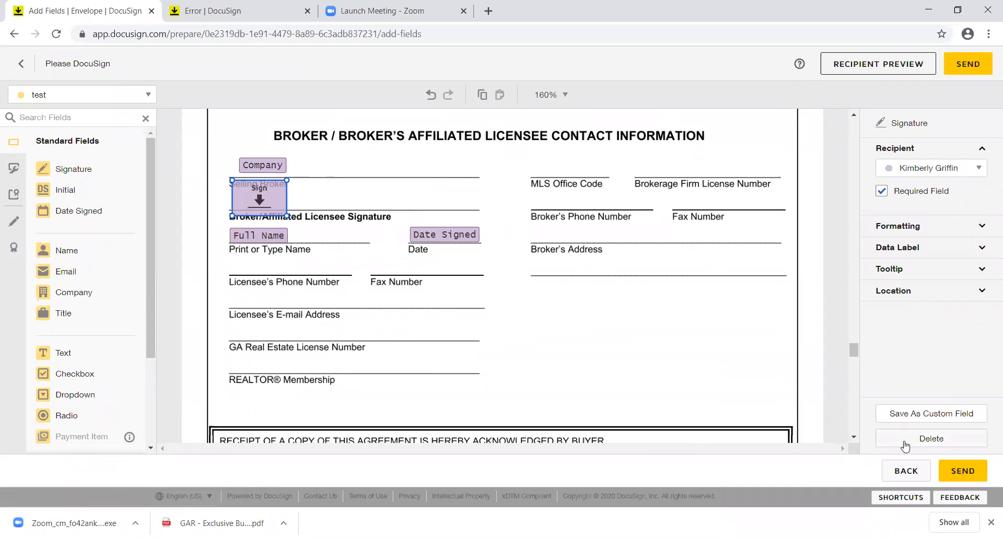
pyautogui.click(956, 475)
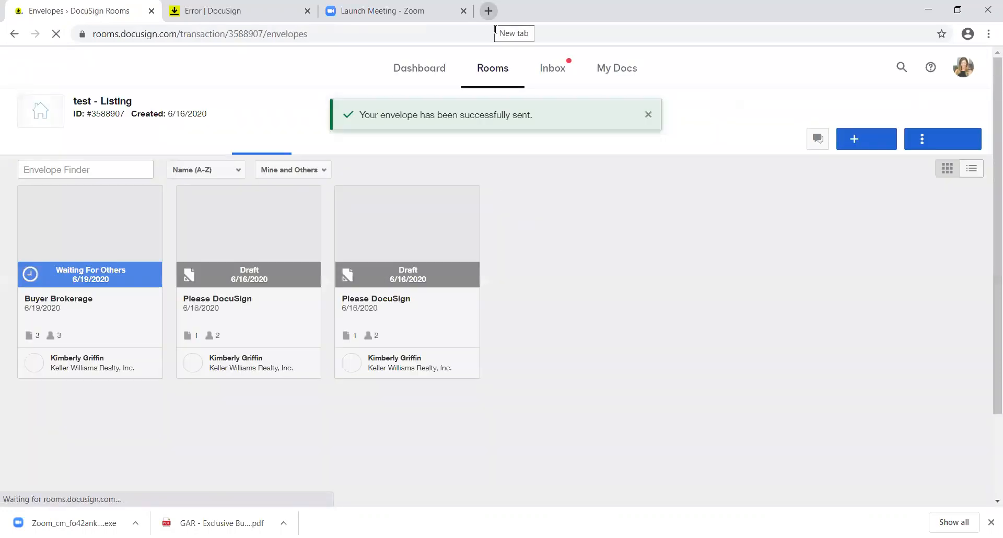
# Step: Go to Gmail in a new tab and sign in to the account
pyautogui.click(489, 11)
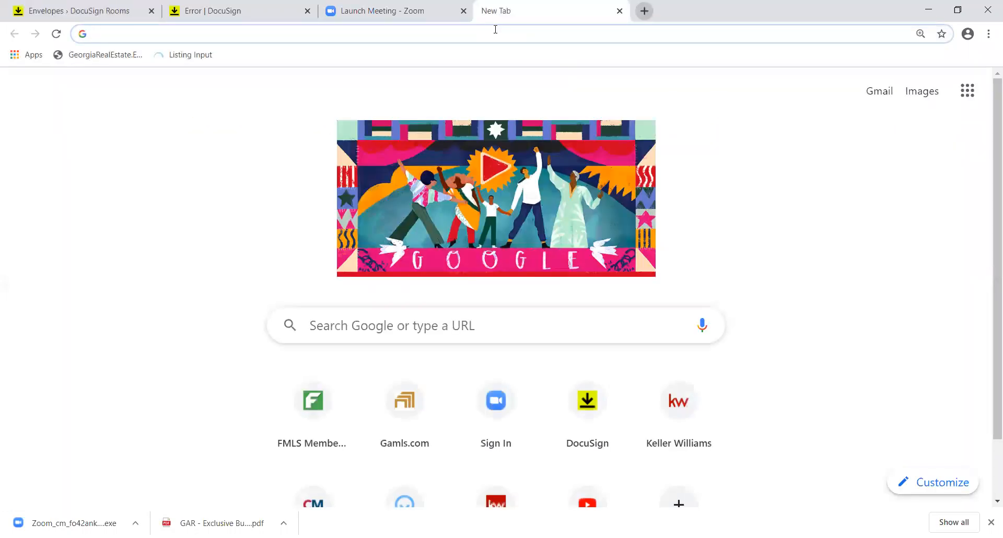
pyautogui.write('gmail.com')
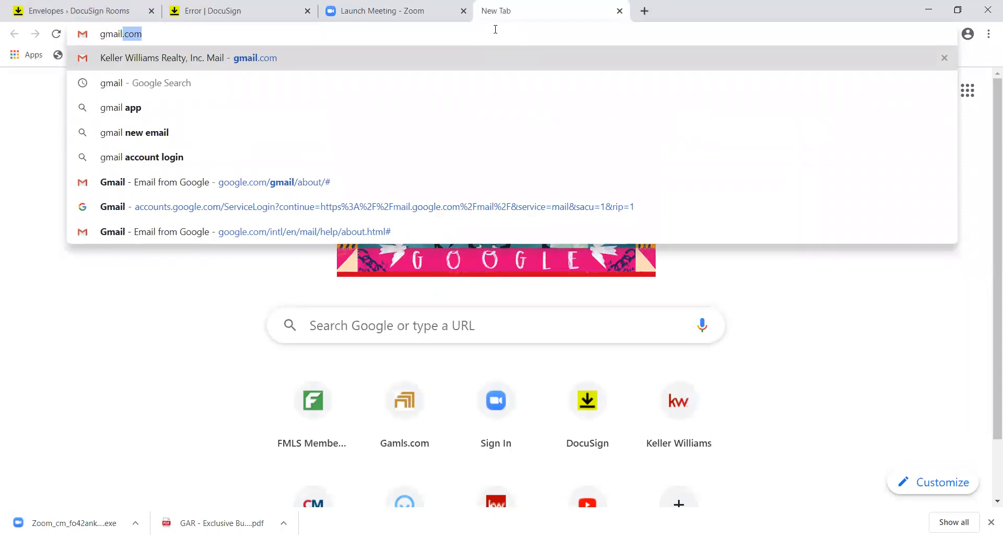
pyautogui.press('Return')
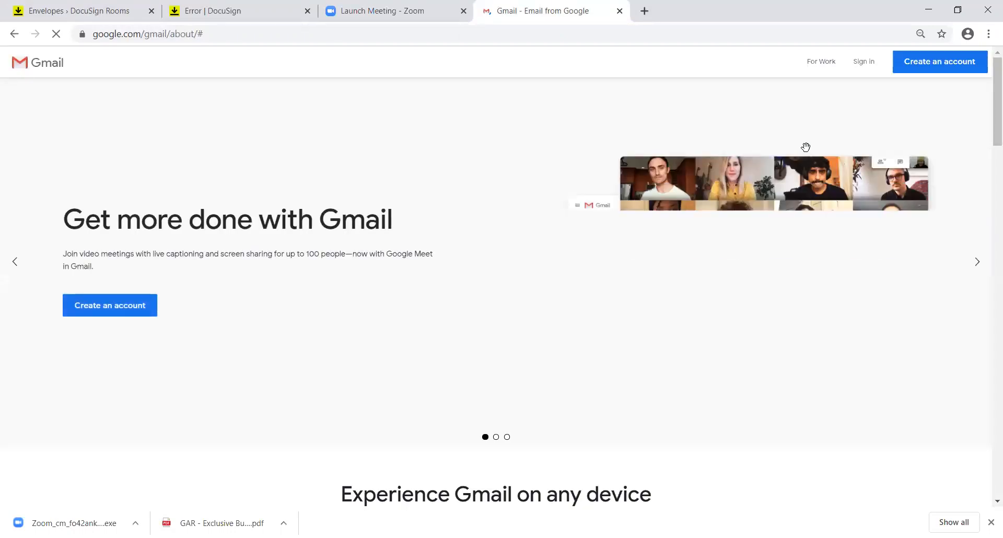
pyautogui.click(856, 57)
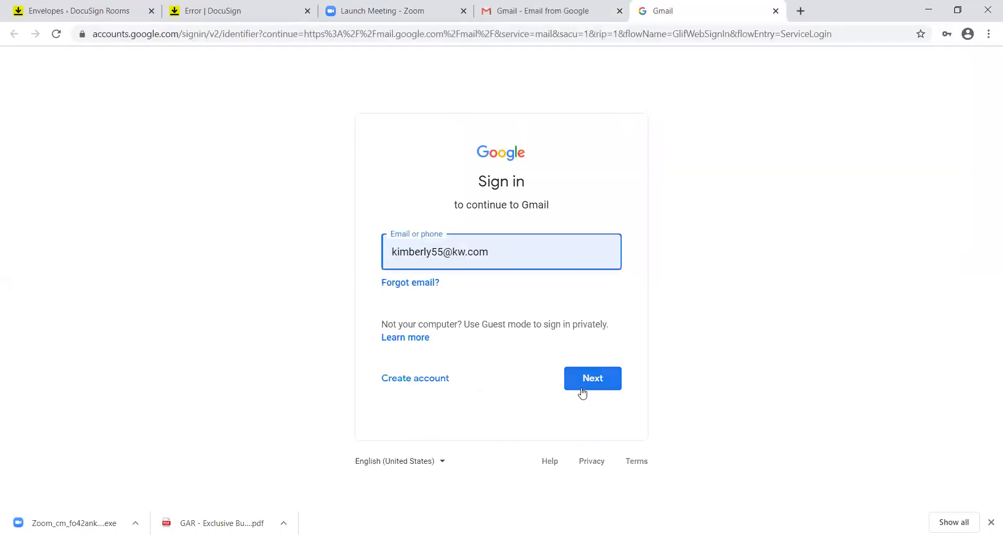
pyautogui.click(582, 386)
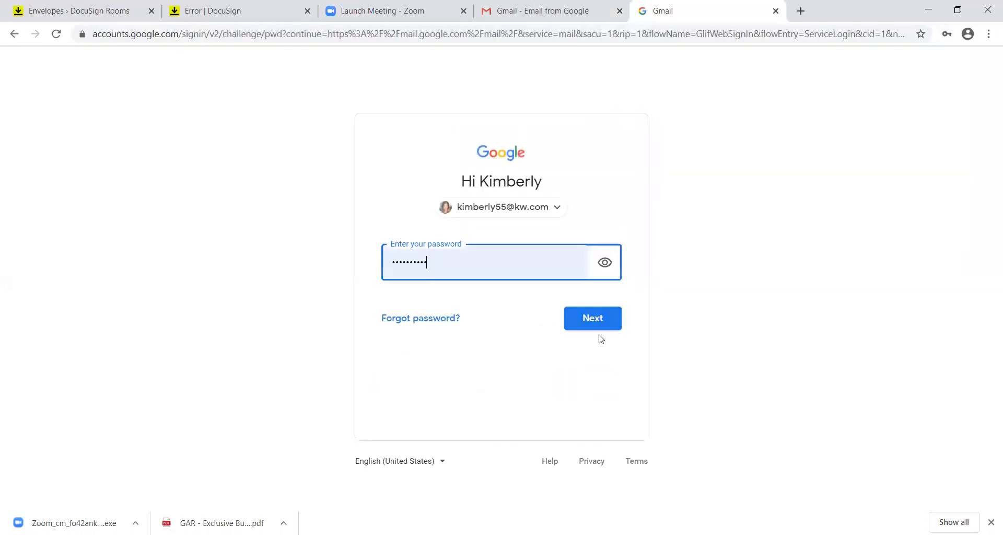
pyautogui.click(598, 310)
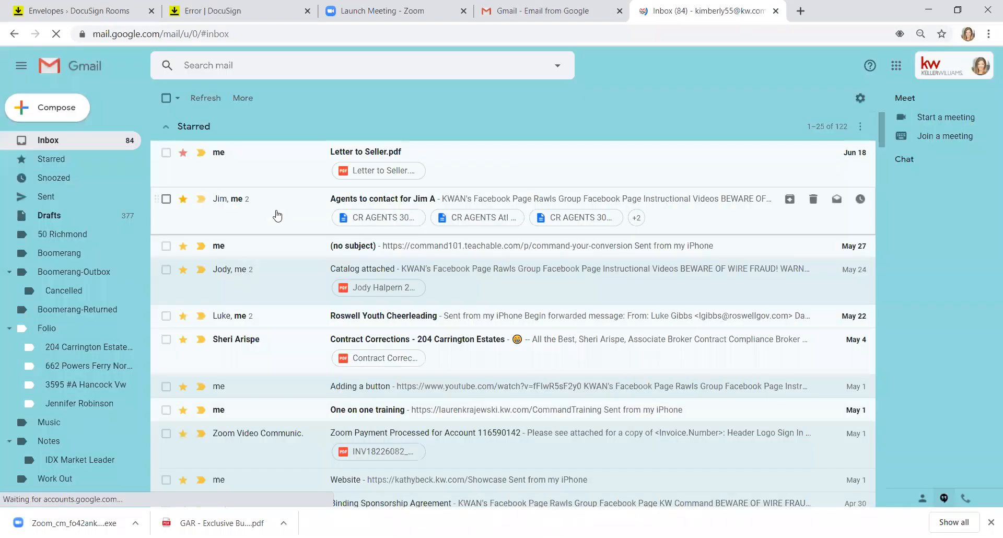
# Step: Read DocuSign's undelivered-documents email, then return to the Error | DocuSign tab
pyautogui.moveTo(881, 137); pyautogui.dragTo(895, 201)
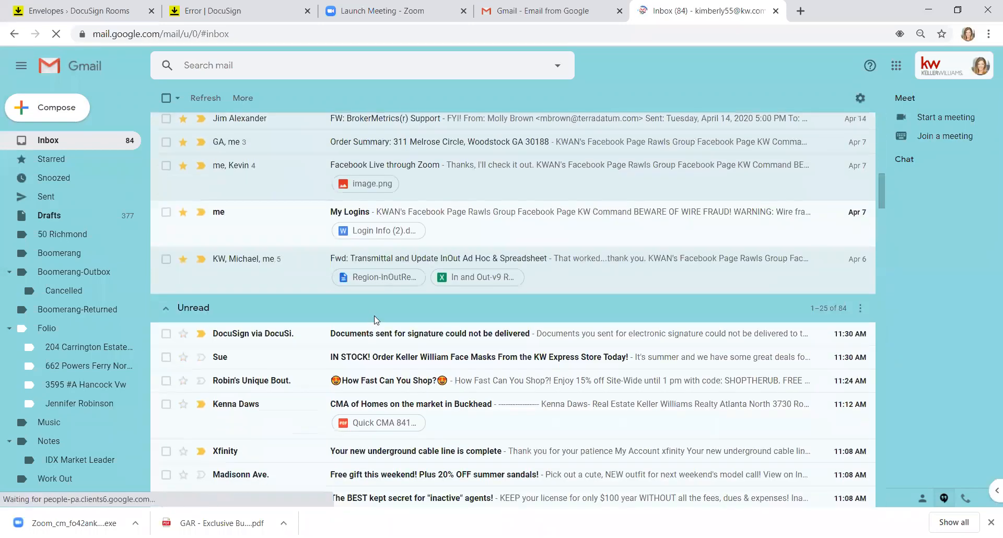
pyautogui.click(353, 341)
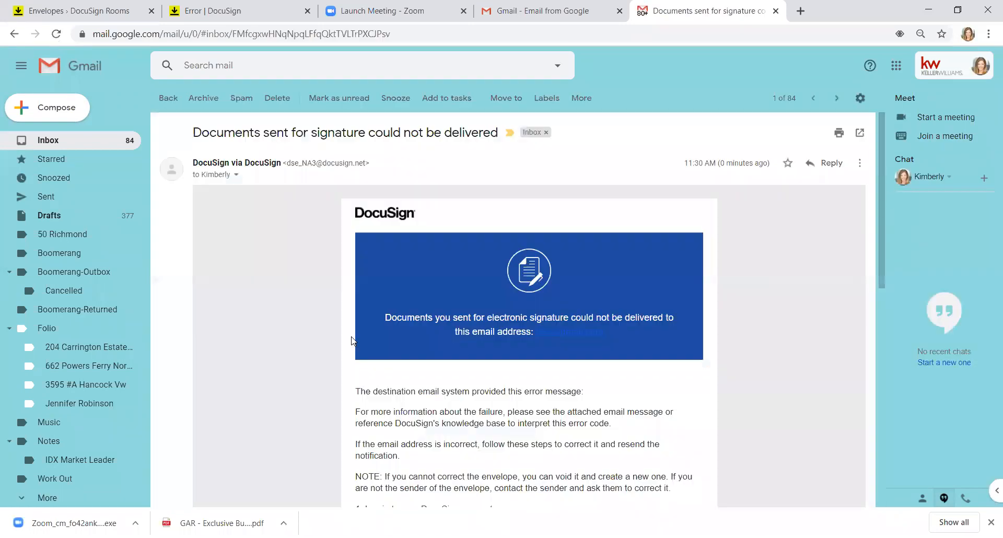
pyautogui.moveTo(879, 239)
pyautogui.mouseDown()
pyautogui.moveTo(891, 346)
pyautogui.moveTo(881, 257)
pyautogui.mouseUp()
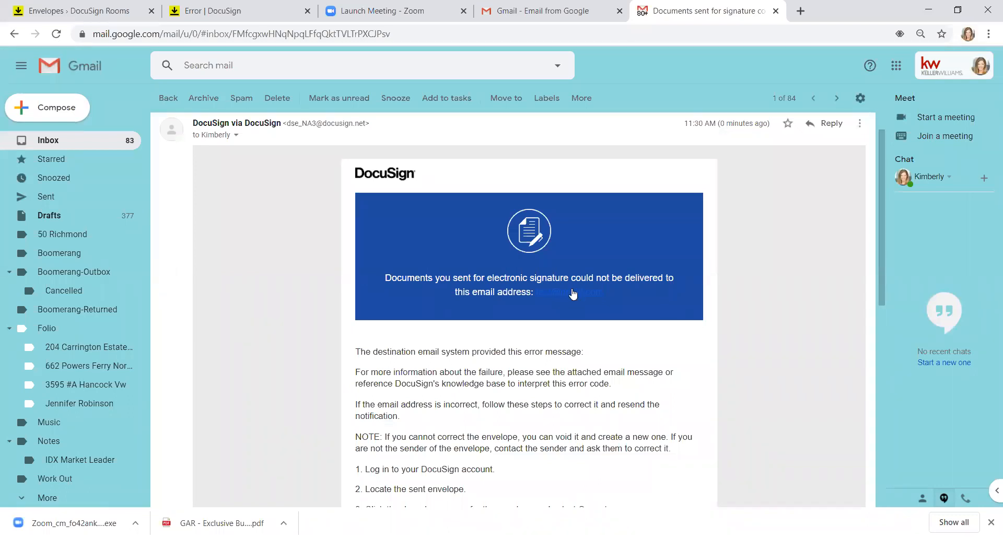
pyautogui.click(164, 102)
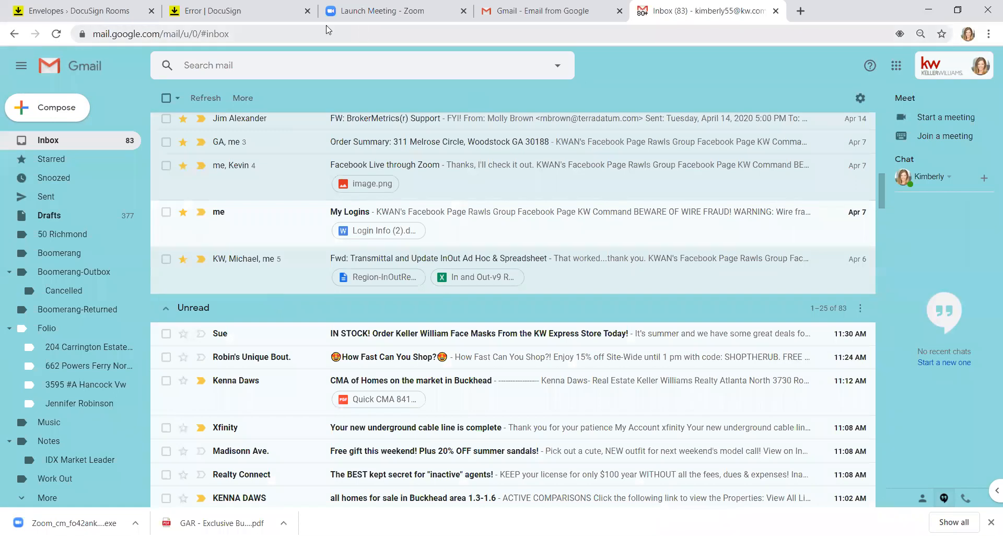
pyautogui.click(293, 12)
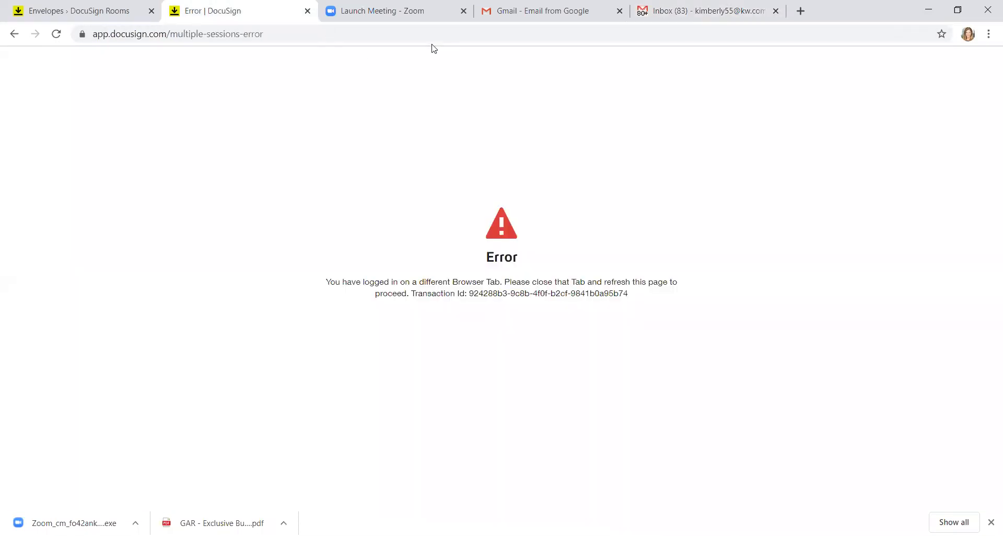
# Step: Reload DocuSign, check the Buyer Brokerage envelope, and open the test - Listing room's Details page
pyautogui.click(448, 34)
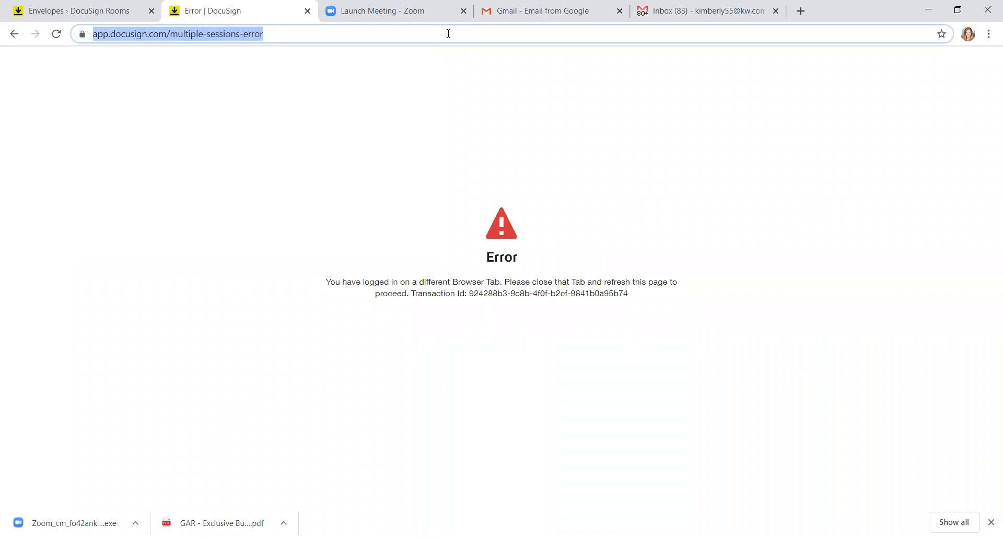
pyautogui.write('docu')
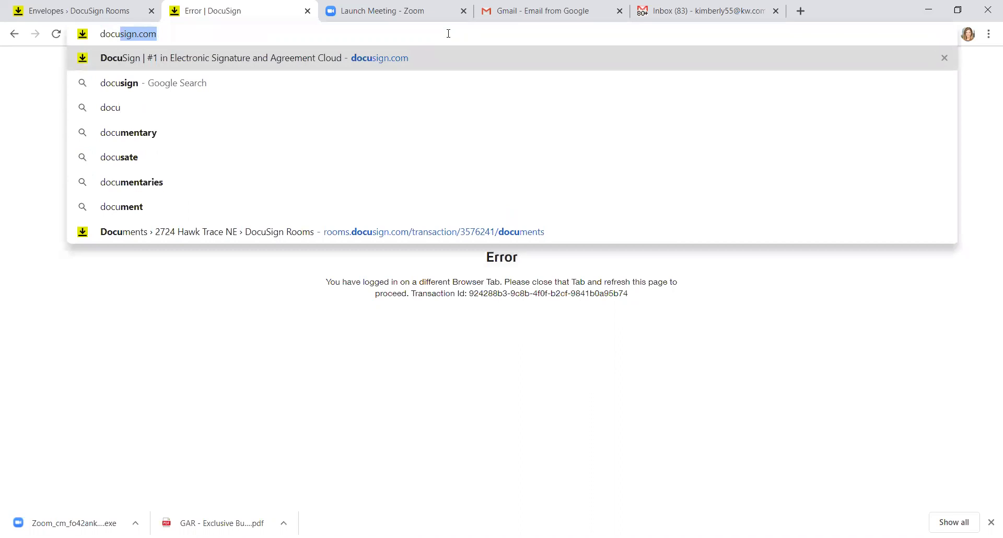
pyautogui.press('Return')
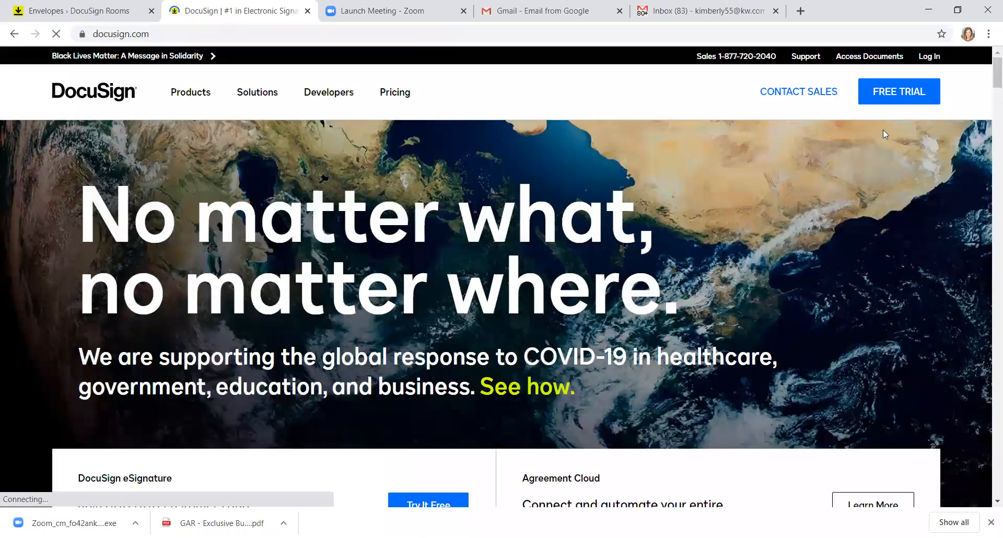
pyautogui.click(113, 14)
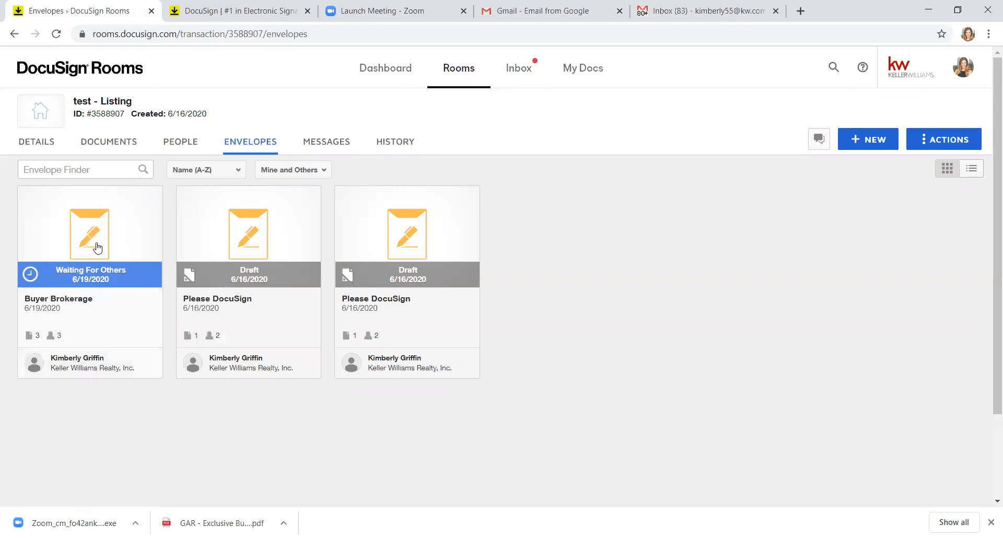
pyautogui.click(97, 248)
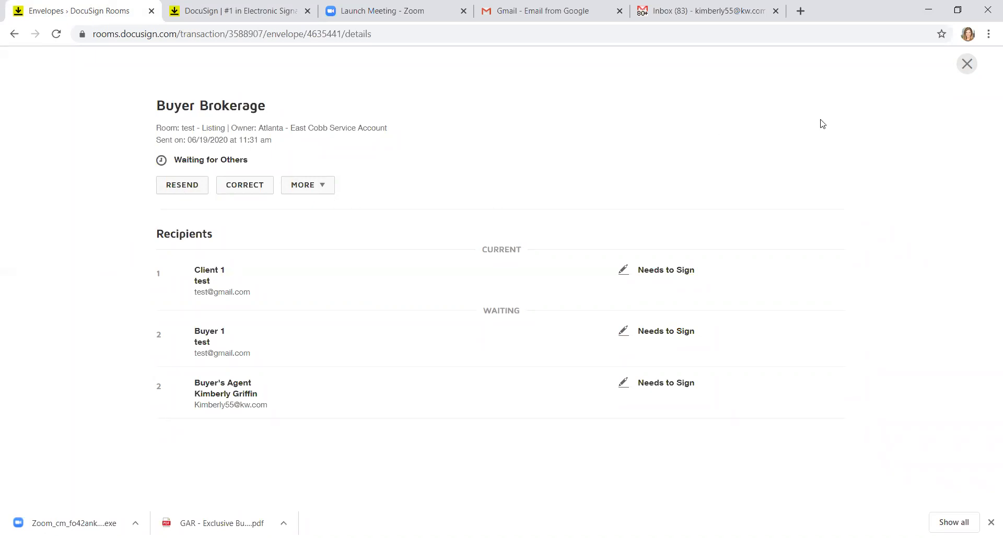
pyautogui.press('Escape')
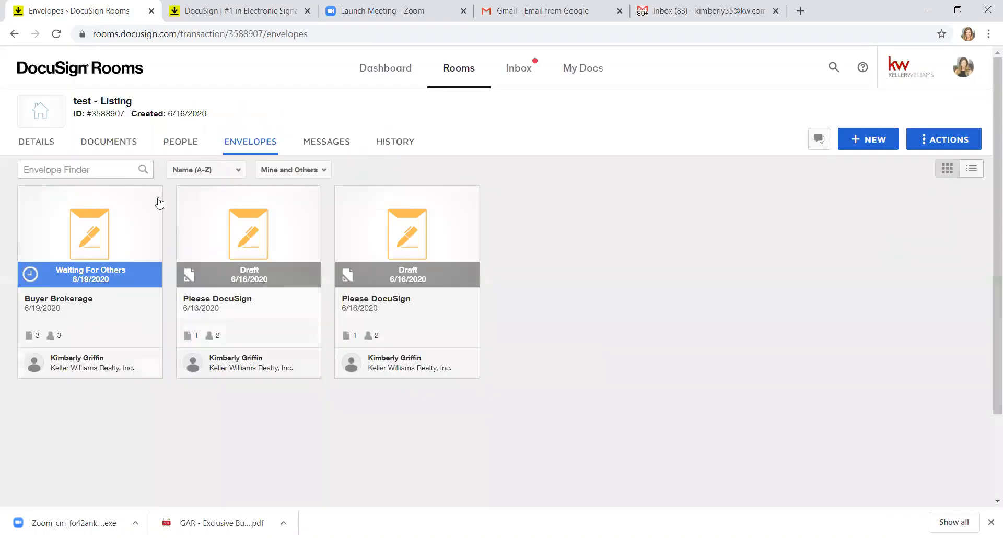
pyautogui.click(46, 142)
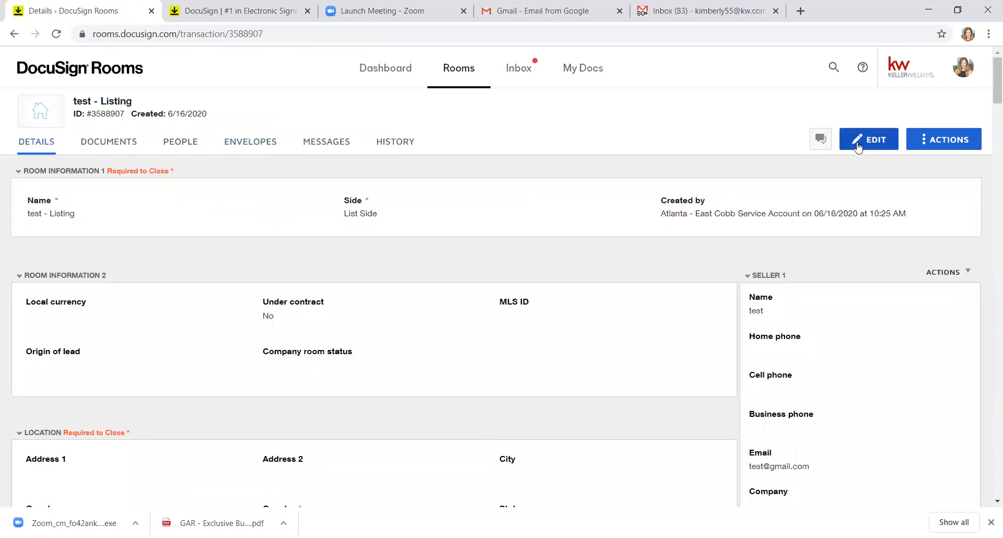
# Step: Replace Seller 1's e-mail with the agent's own address, save the room, and show its envelopes
pyautogui.click(858, 149)
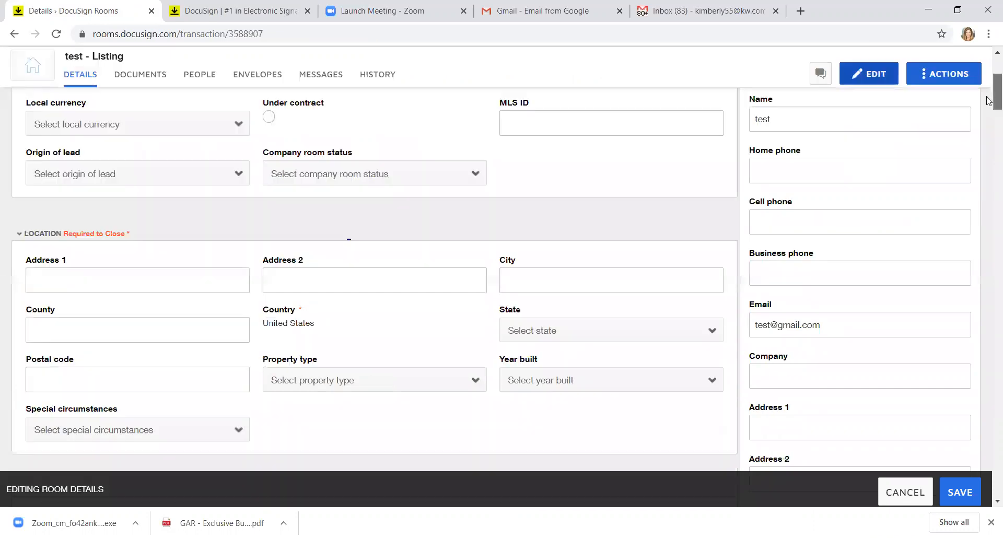
pyautogui.scroll(-5, 988, 105)
pyautogui.moveTo(839, 244); pyautogui.dragTo(703, 251)
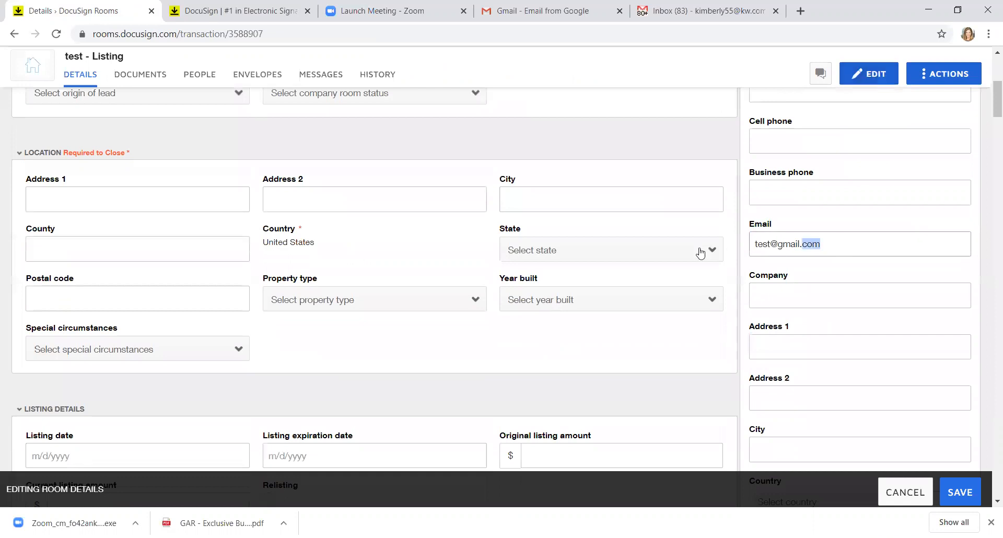
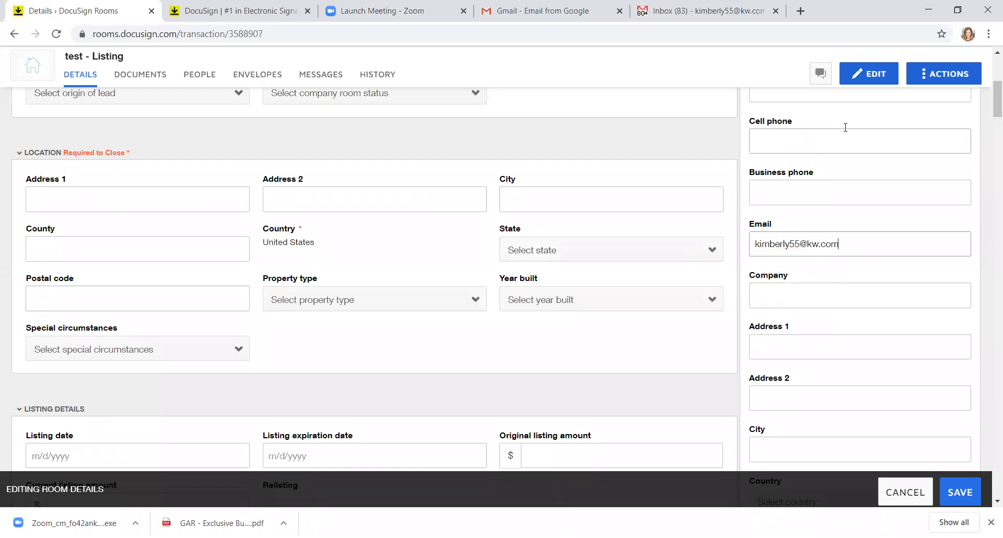
pyautogui.click(962, 493)
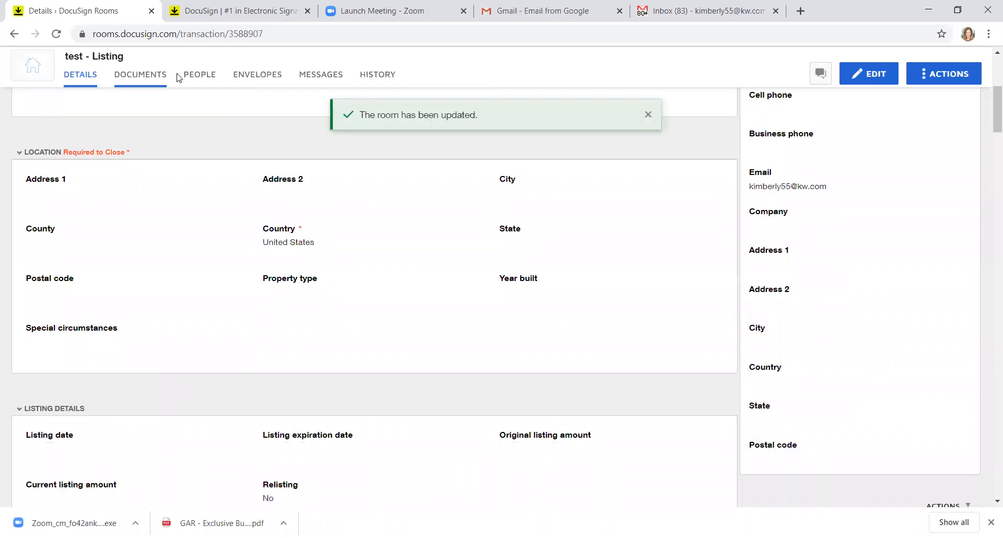
pyautogui.click(270, 79)
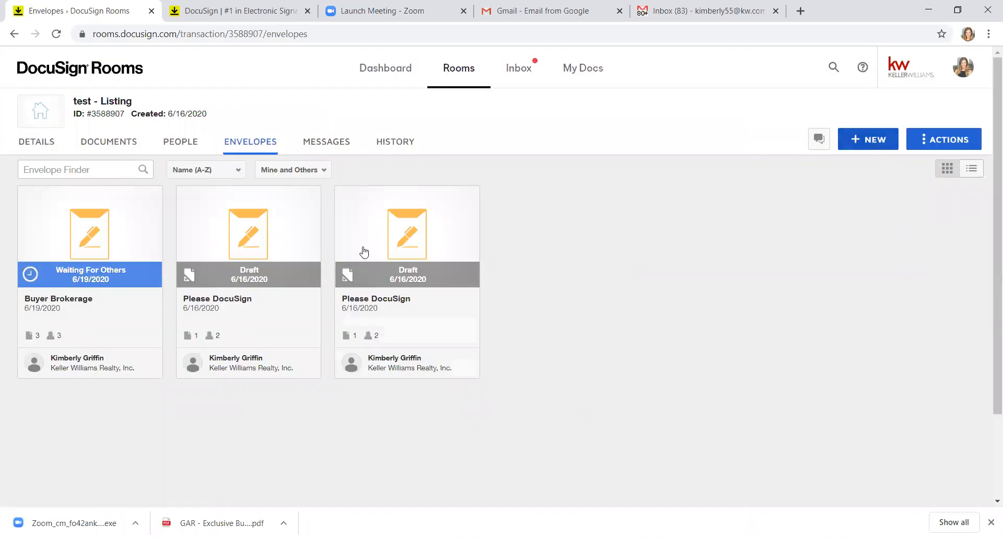
# Step: Correct the Buyer Brokerage envelope by deleting its Client 1 and Buyer 1 recipients
pyautogui.click(133, 238)
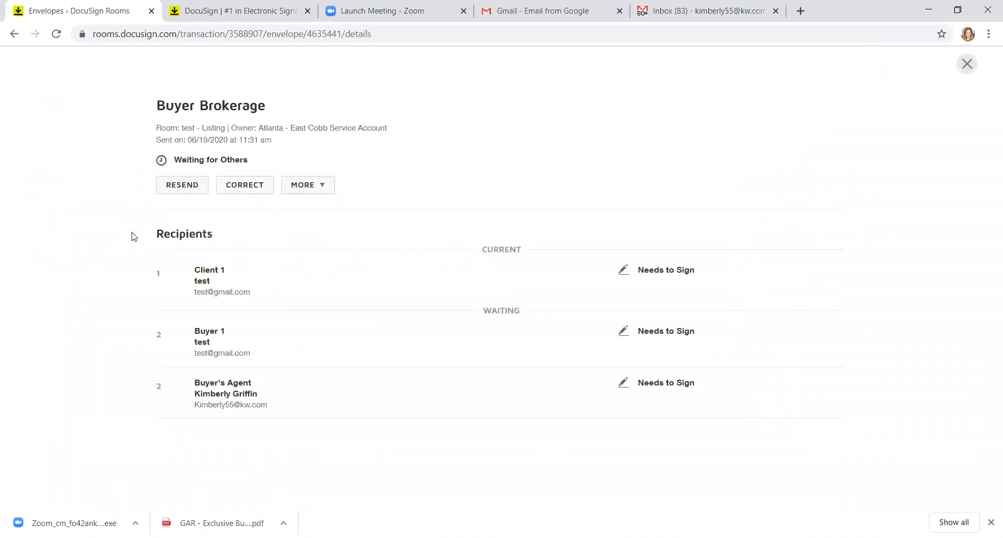
pyautogui.click(243, 189)
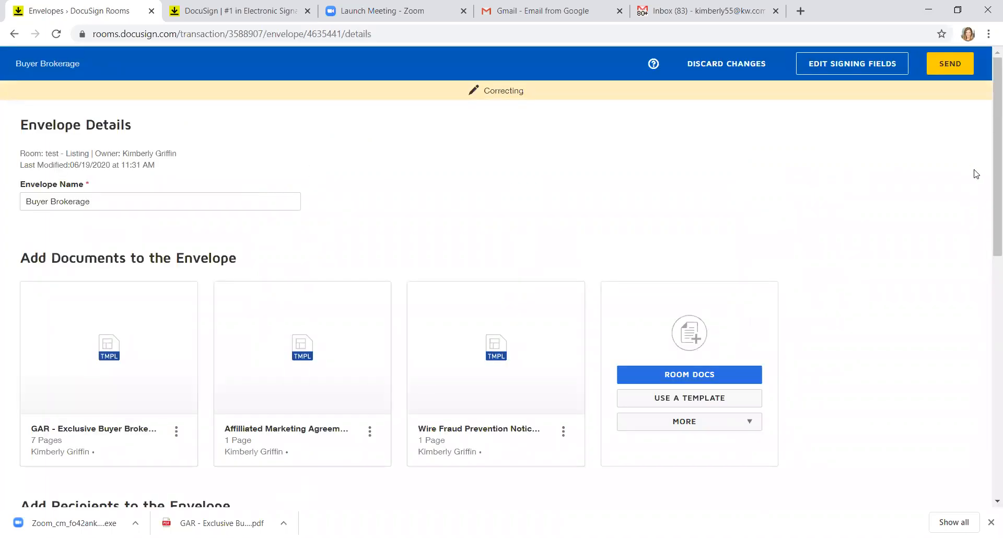
pyautogui.moveTo(989, 189); pyautogui.dragTo(989, 323)
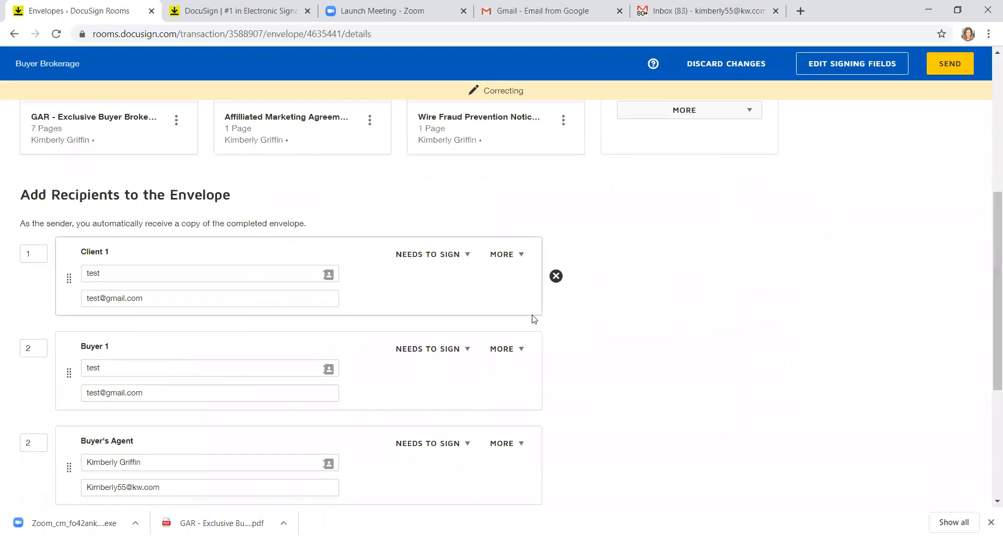
pyautogui.click(556, 277)
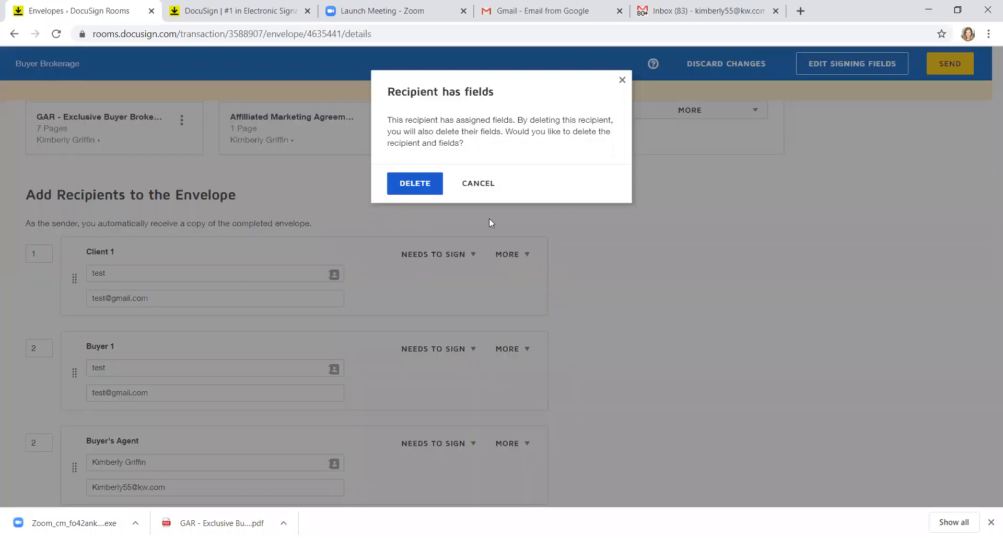
pyautogui.click(417, 186)
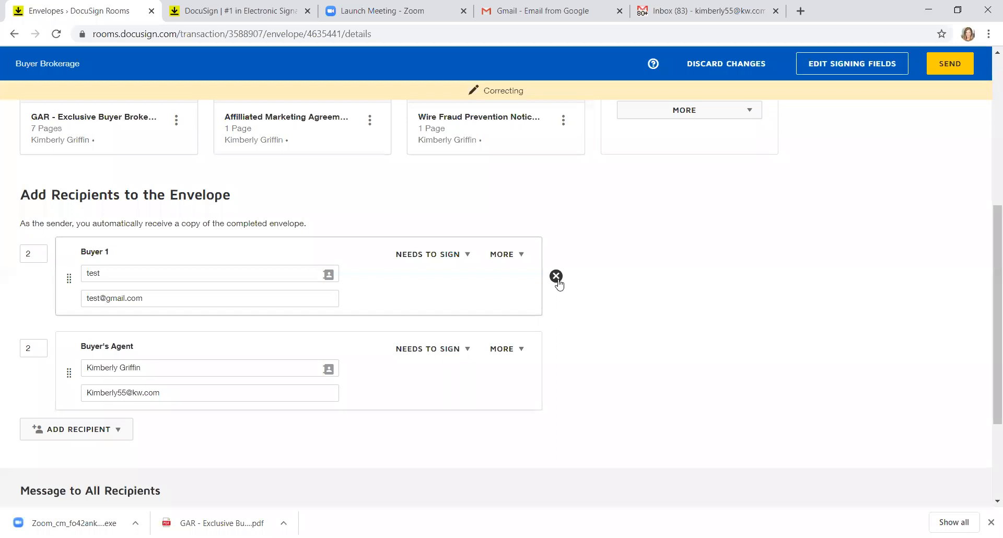
pyautogui.click(556, 277)
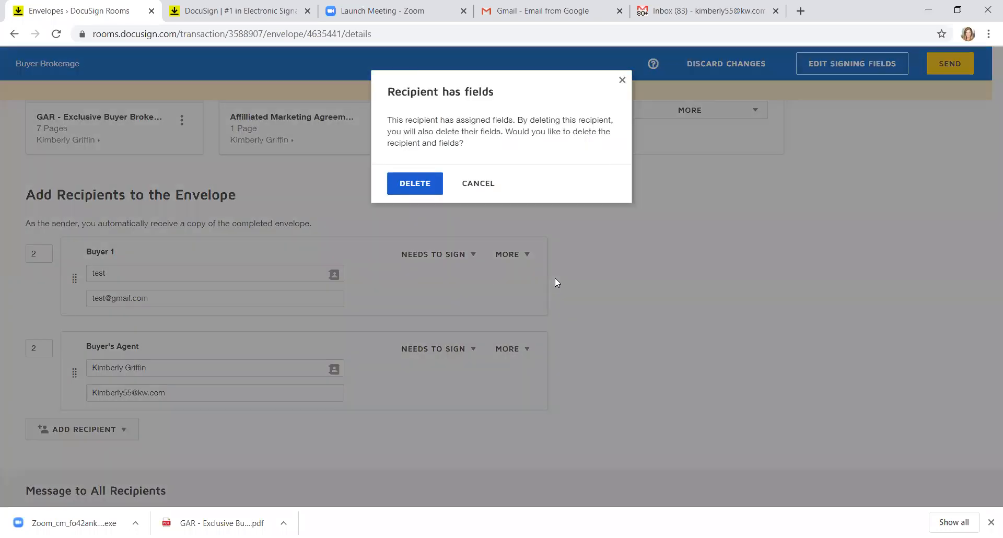
pyautogui.click(408, 186)
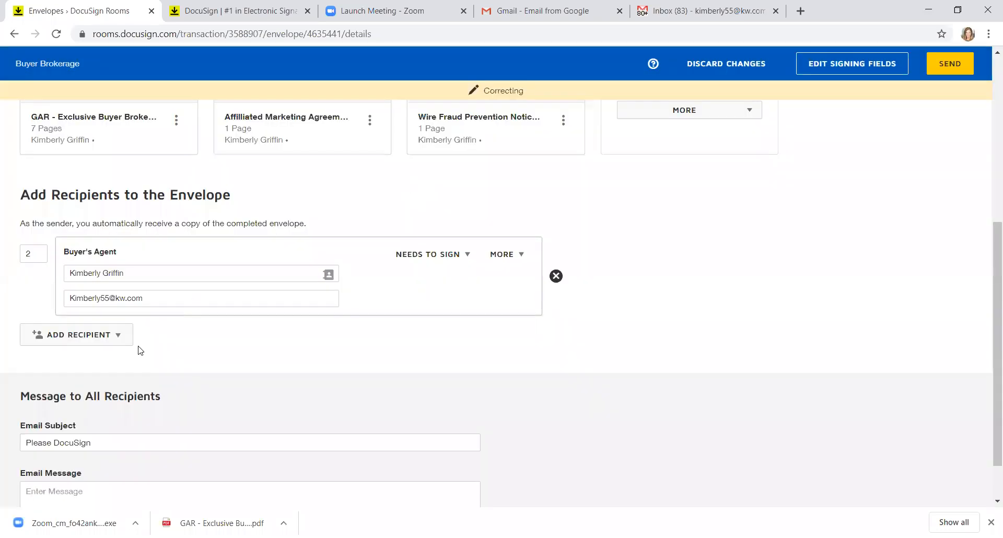
pyautogui.click(115, 332)
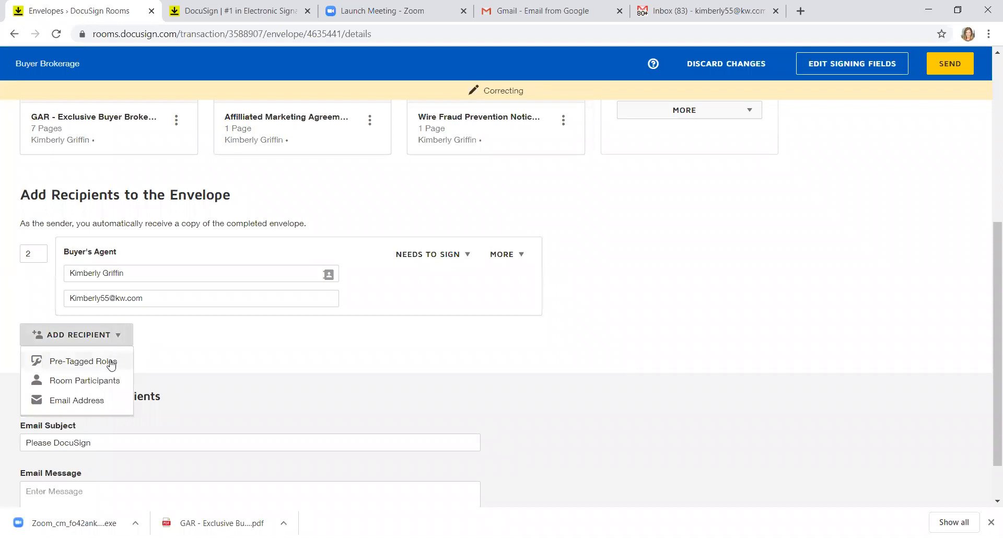
# Step: Add the Client 1 and Buyer 1 pre-tagged roles, both assigned to the agent
pyautogui.click(83, 361)
pyautogui.click(229, 193)
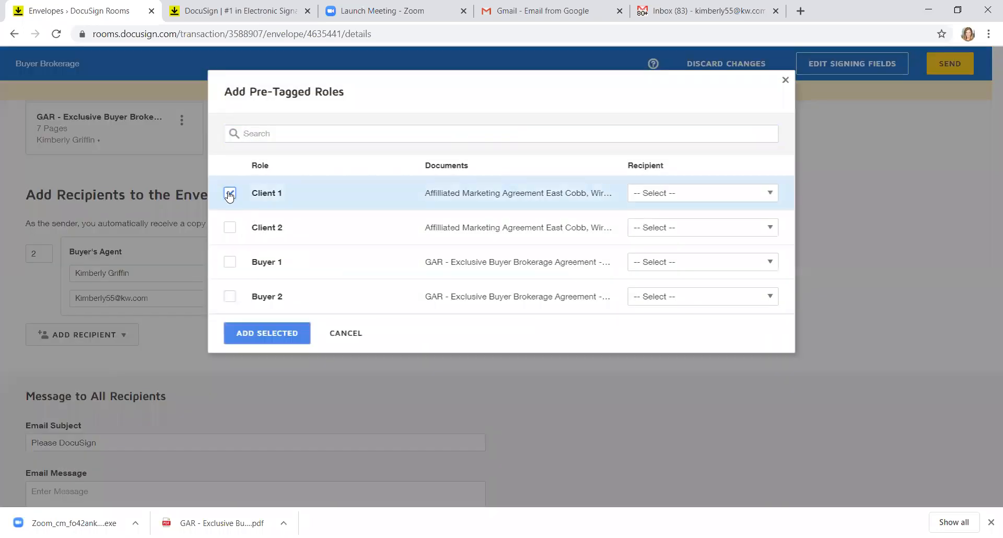
pyautogui.click(230, 265)
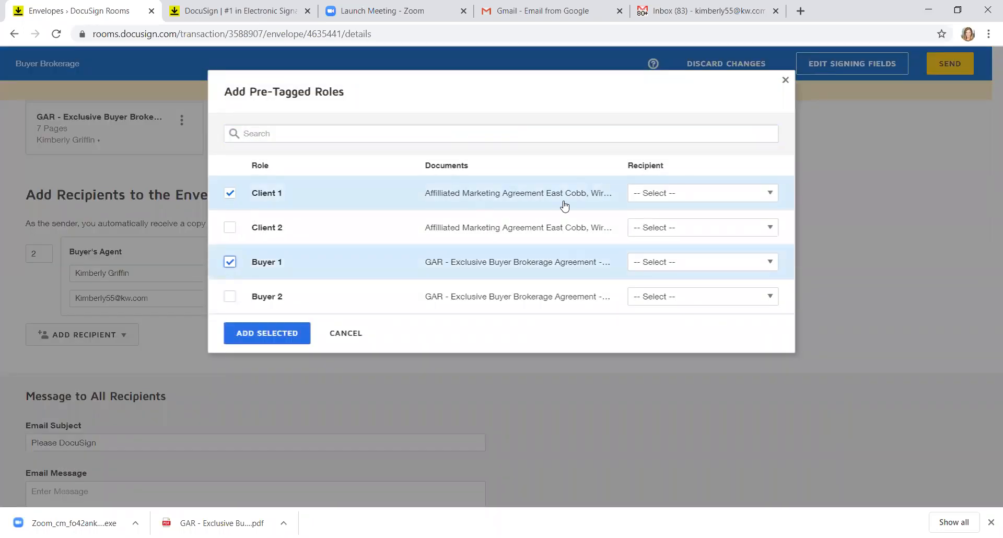
pyautogui.click(692, 194)
pyautogui.click(693, 348)
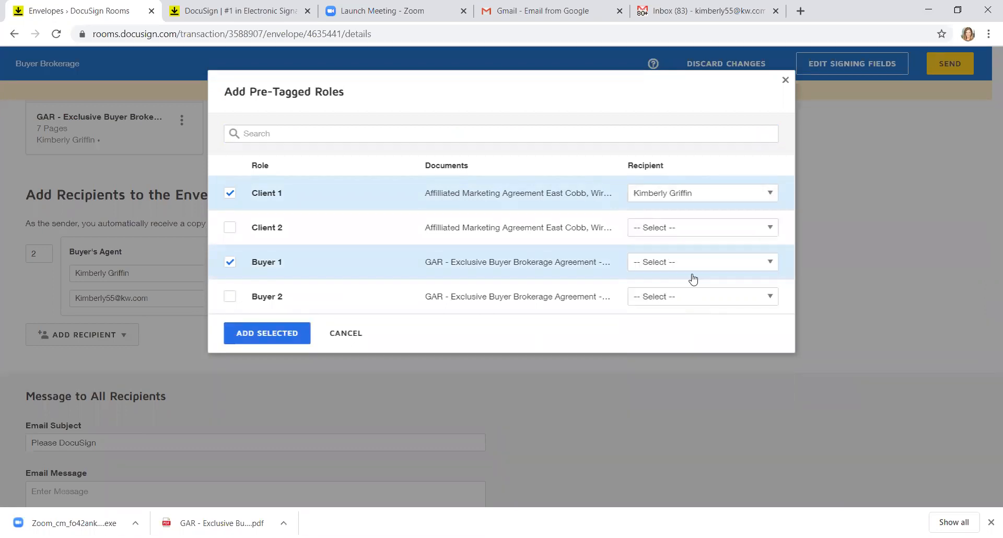
pyautogui.click(693, 264)
pyautogui.click(700, 416)
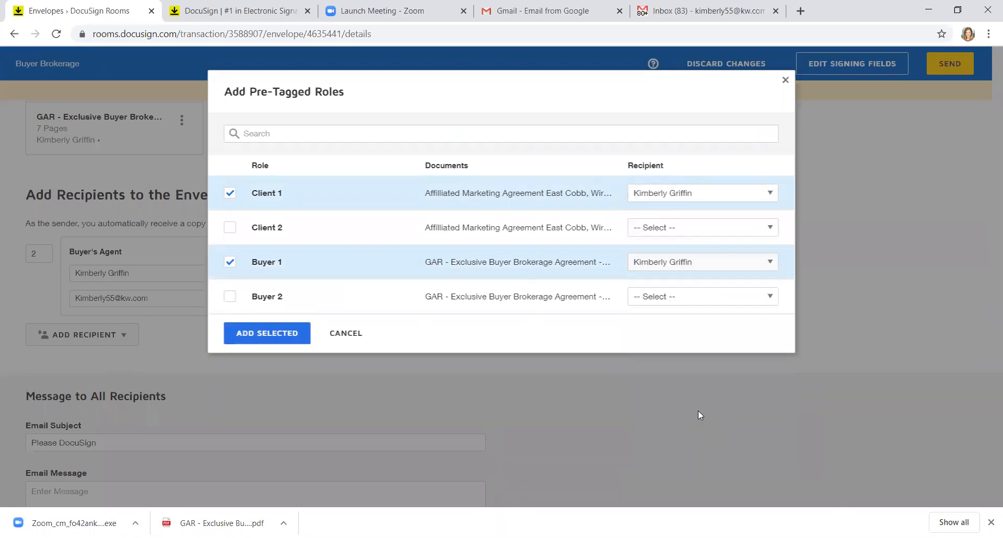
pyautogui.click(293, 335)
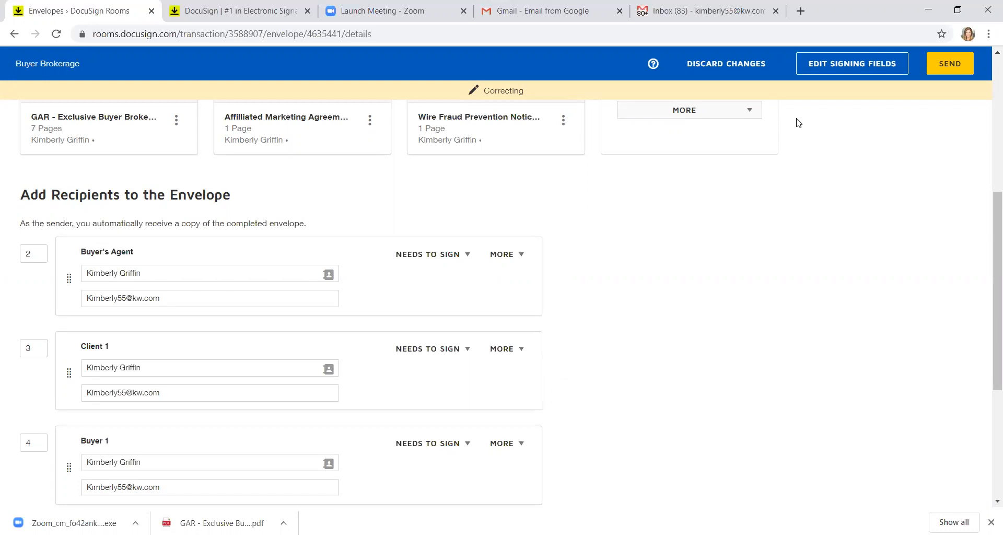
# Step: Send the corrected envelope, confirming without editing the signing fields
pyautogui.click(957, 71)
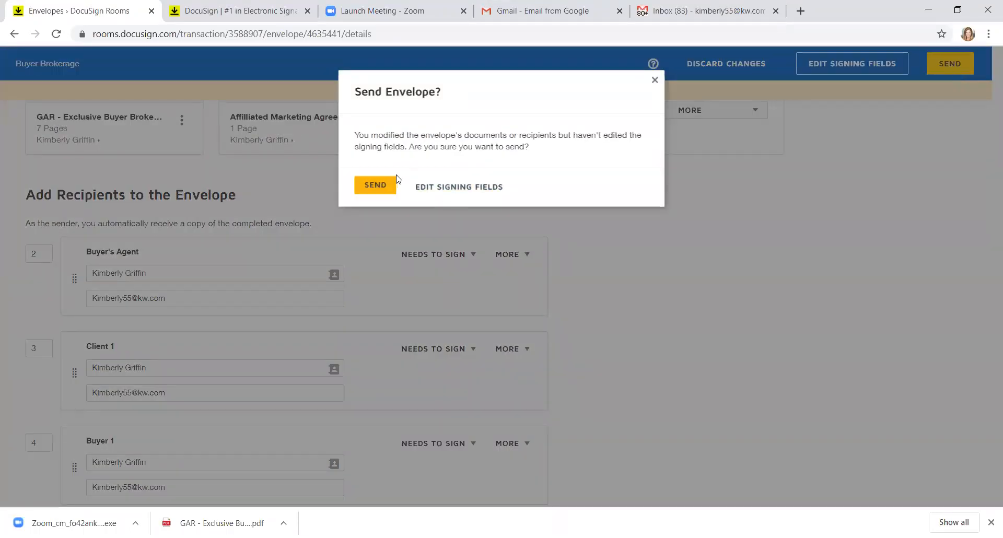
pyautogui.click(375, 185)
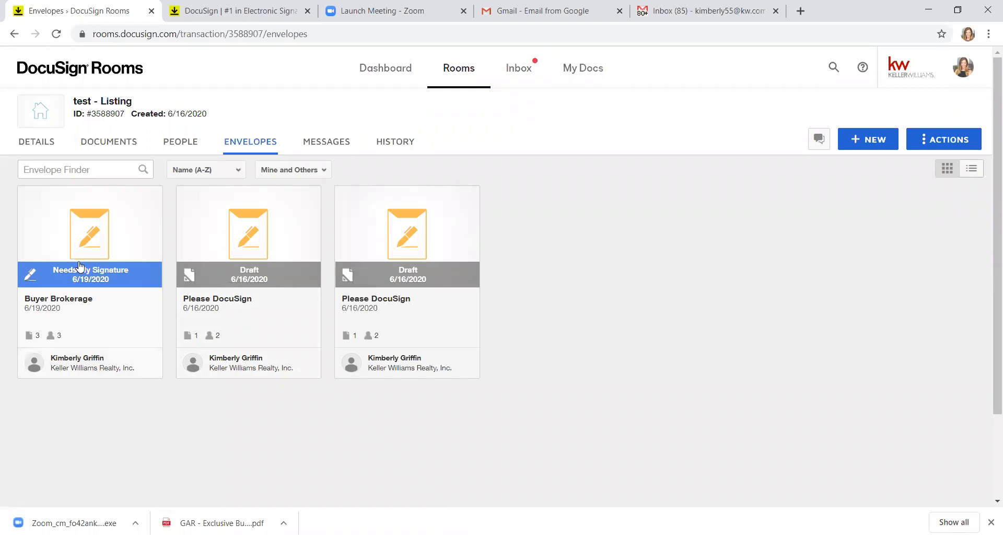
# Step: Open the Buyer Brokerage envelope and begin signing its documents
pyautogui.click(85, 294)
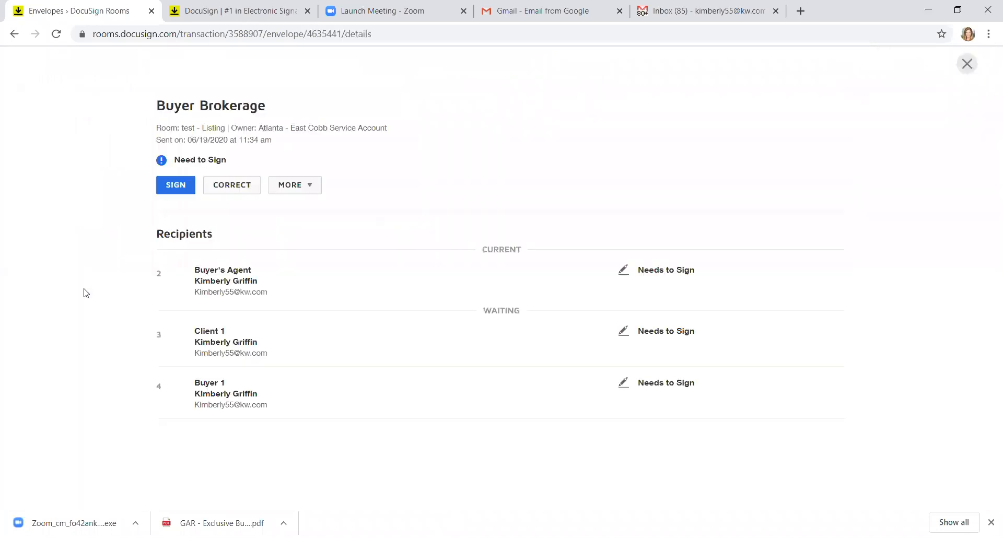
pyautogui.click(172, 186)
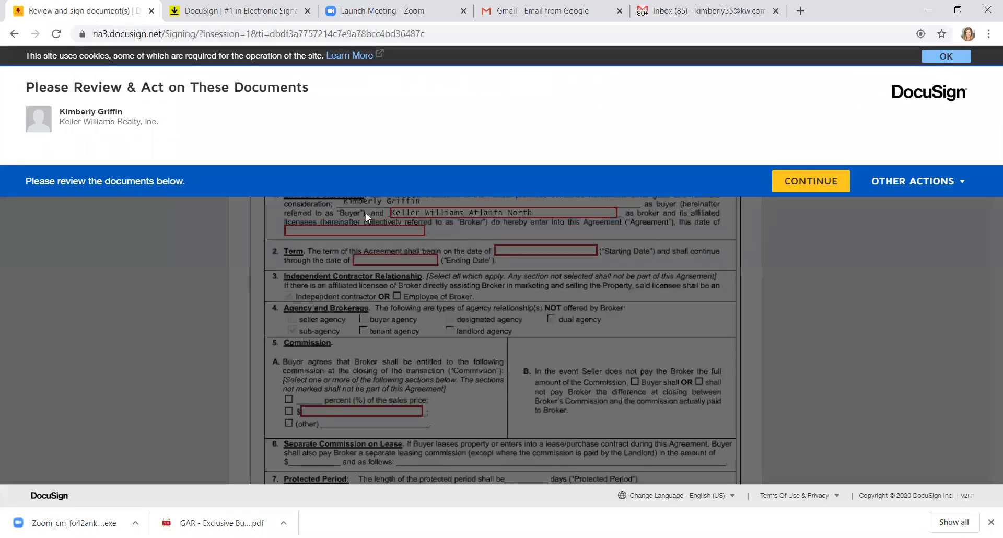
pyautogui.click(790, 185)
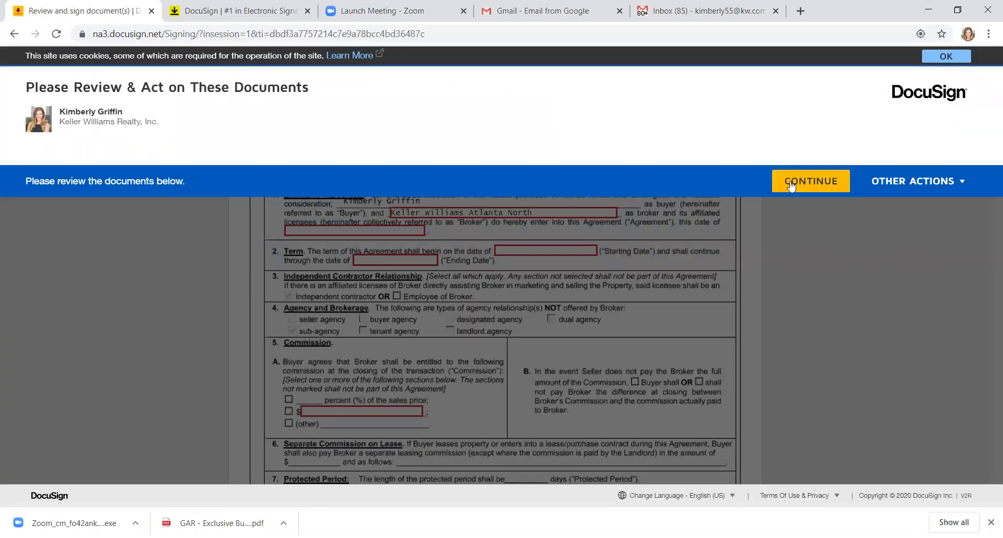
pyautogui.click(366, 304)
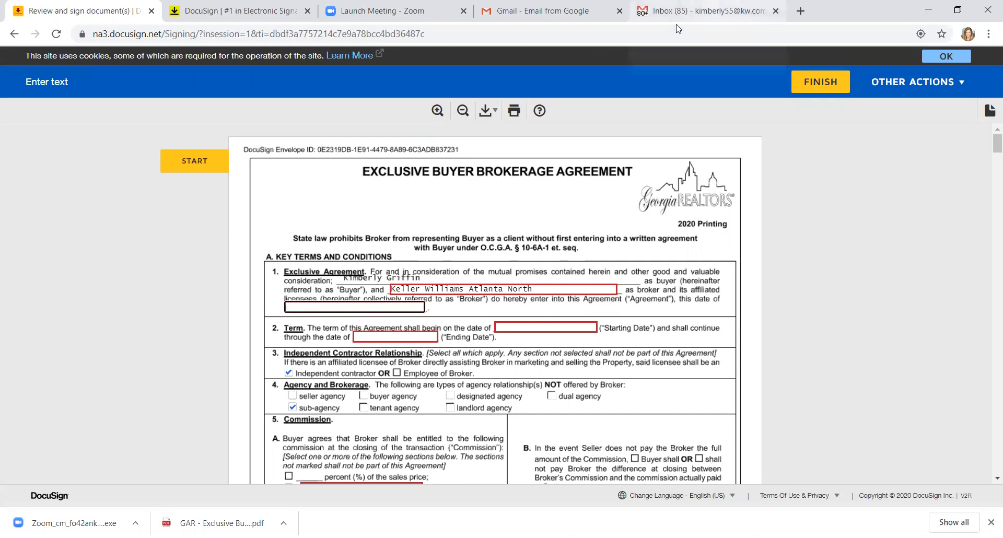
# Step: Set Starting Date 06/19/2020, Ending Date 06/26/2020 and agreement date 6/19/2020
pyautogui.click(570, 333)
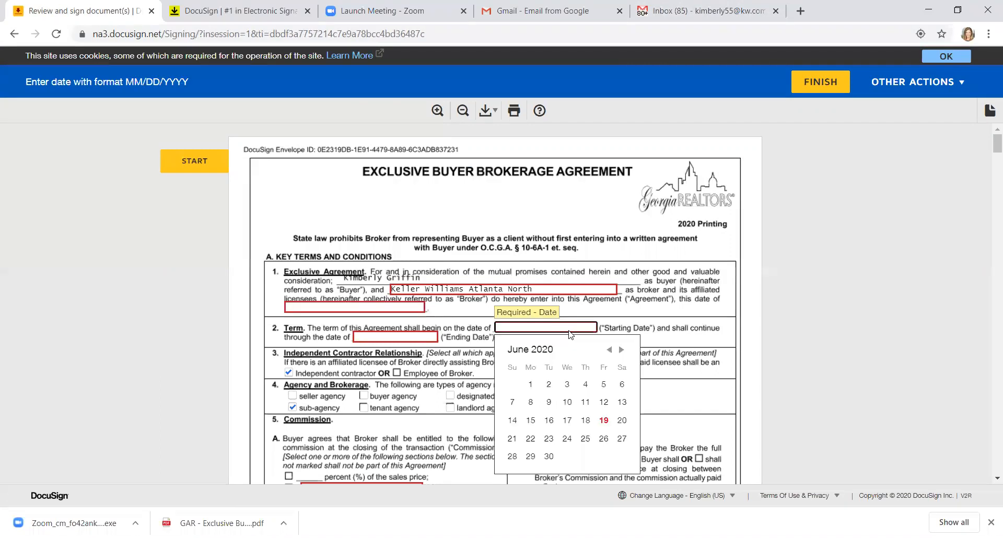
pyautogui.click(605, 421)
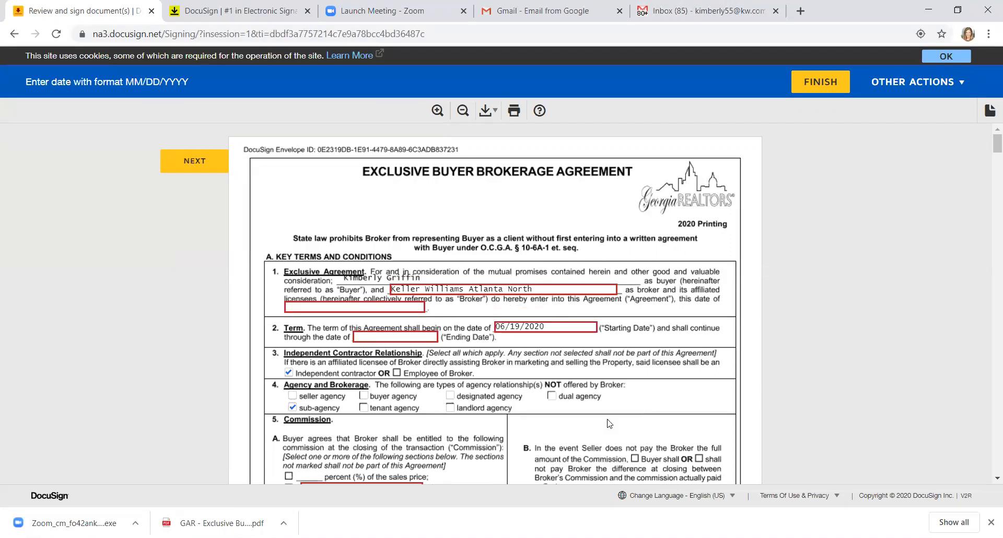
pyautogui.click(414, 336)
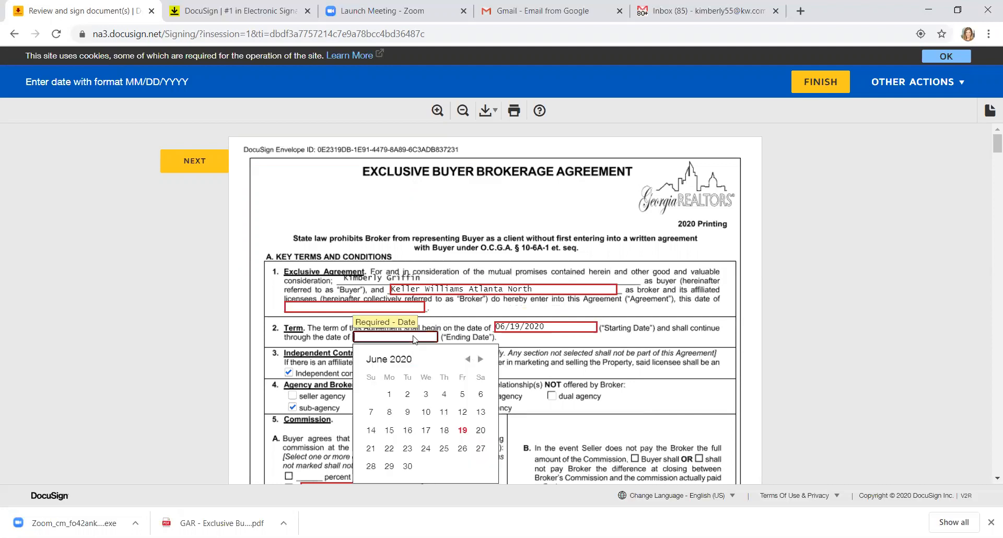
pyautogui.click(462, 449)
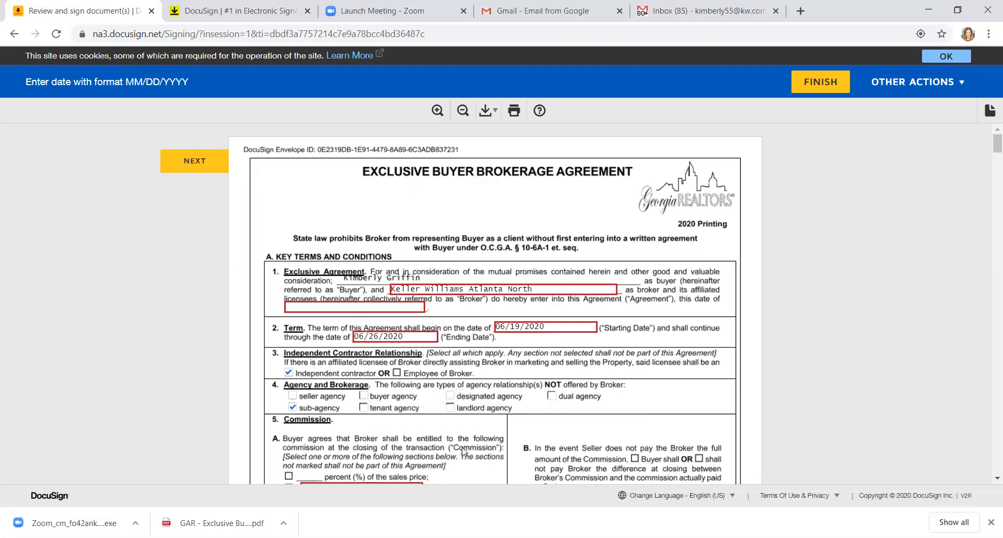
pyautogui.click(406, 308)
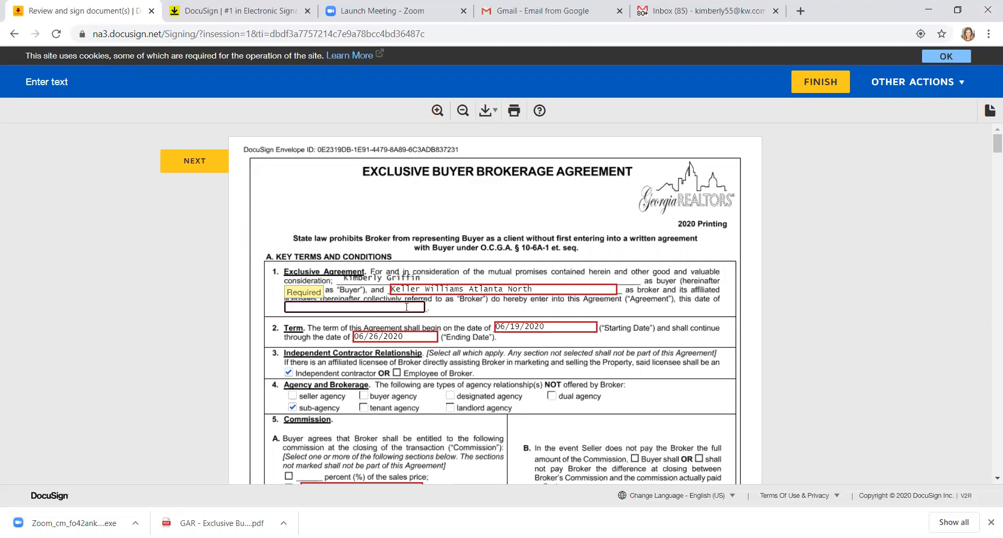
pyautogui.write('6/19/2020')
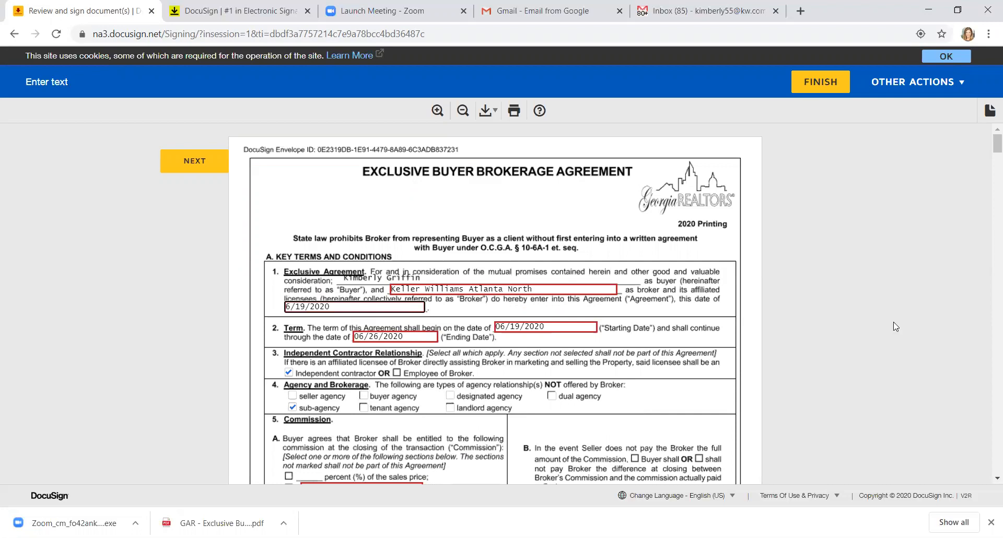
pyautogui.click(997, 478)
pyautogui.scroll(-3, 987, 481)
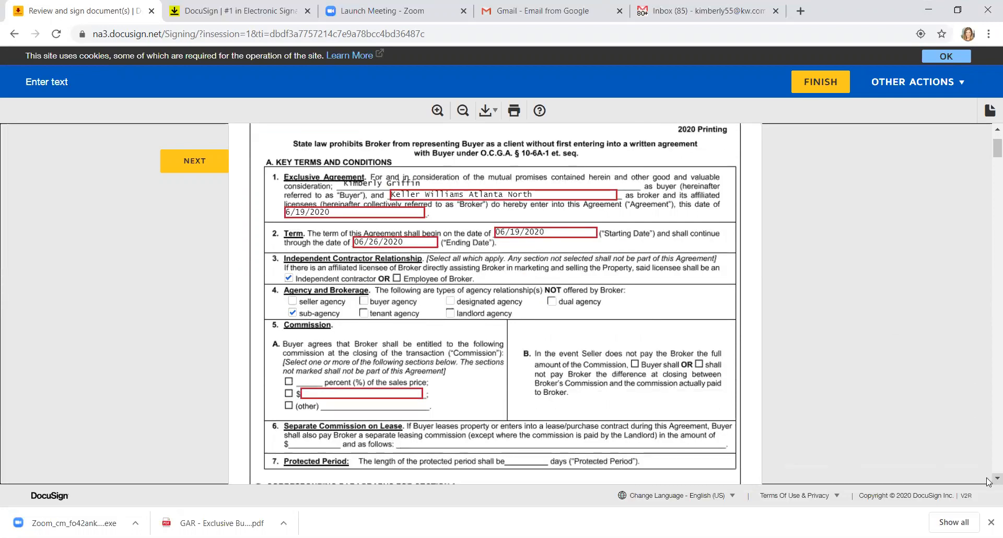
# Step: Sign on the broker signature line and finish signing the agreement
pyautogui.click(381, 339)
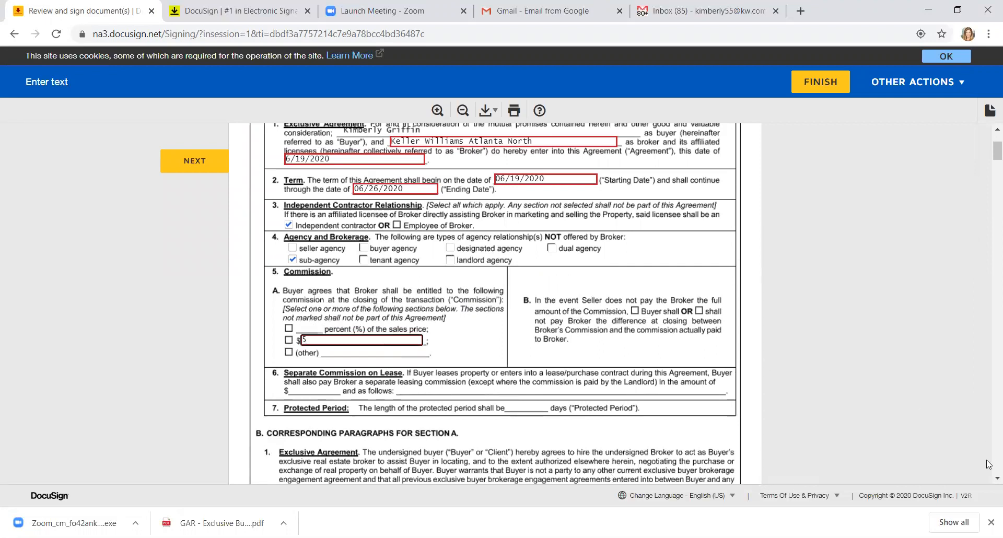
pyautogui.click(210, 168)
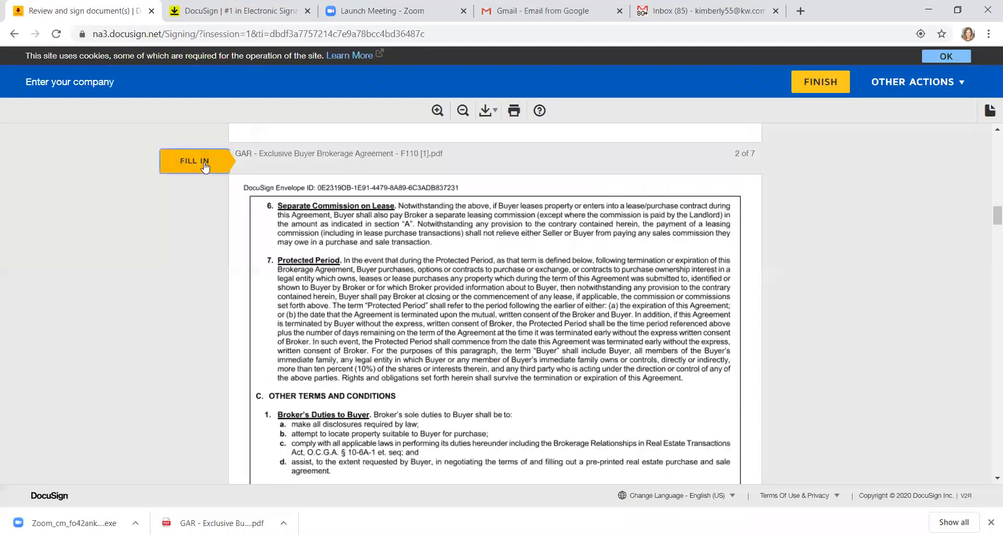
pyautogui.click(294, 332)
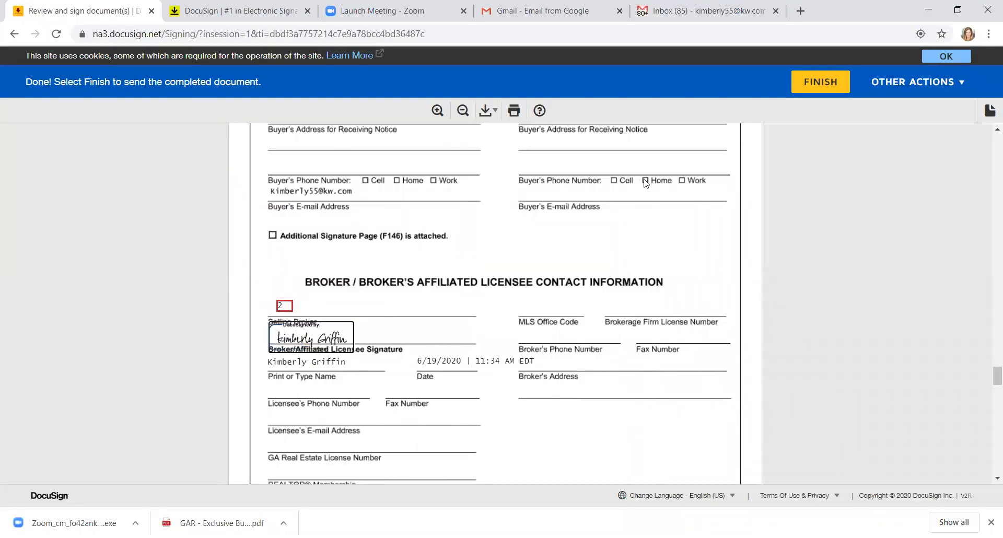
pyautogui.click(797, 81)
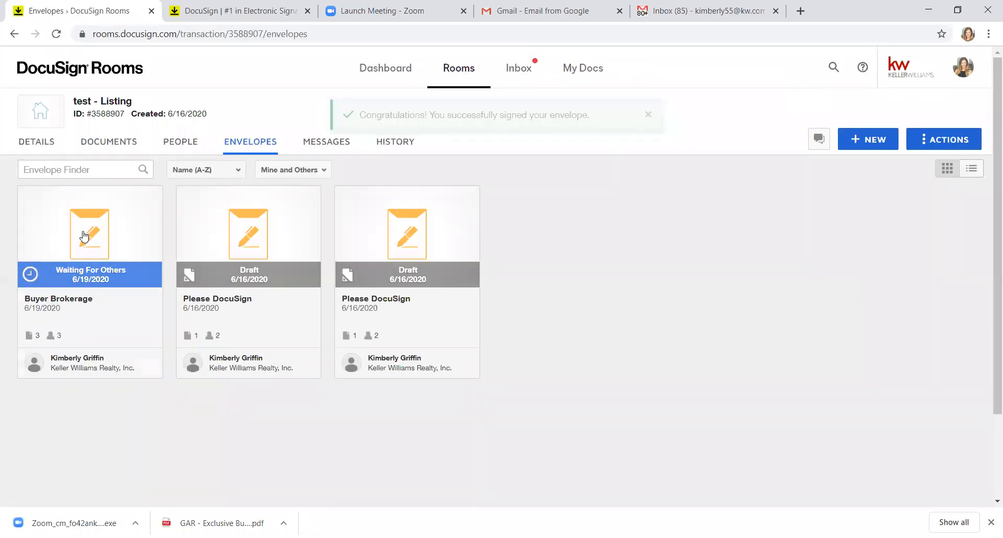
pyautogui.click(84, 236)
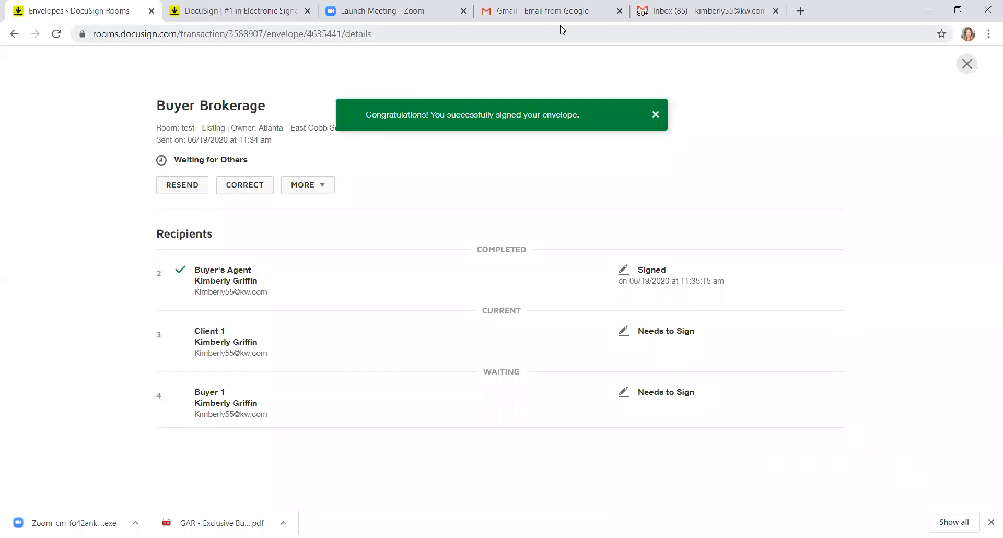
pyautogui.click(703, 10)
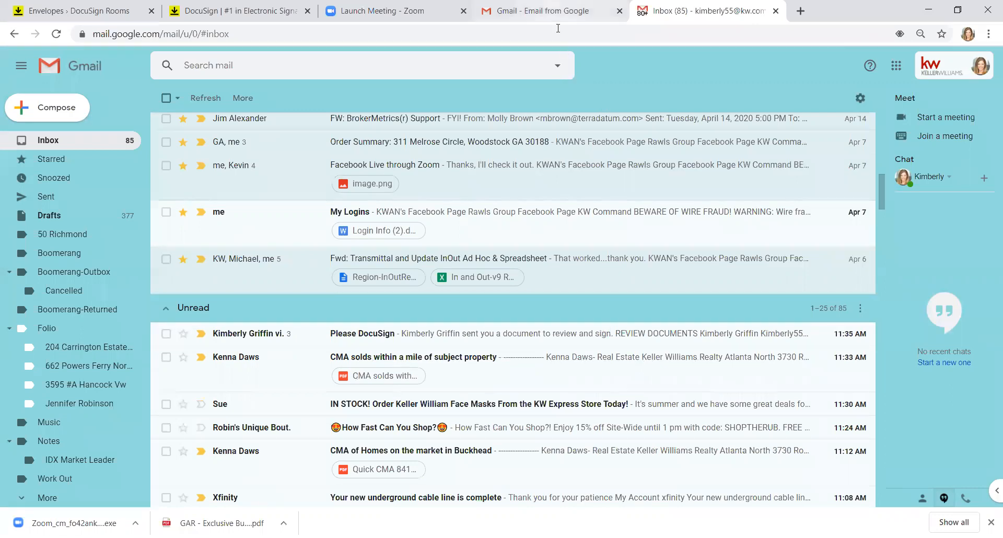
pyautogui.click(98, 6)
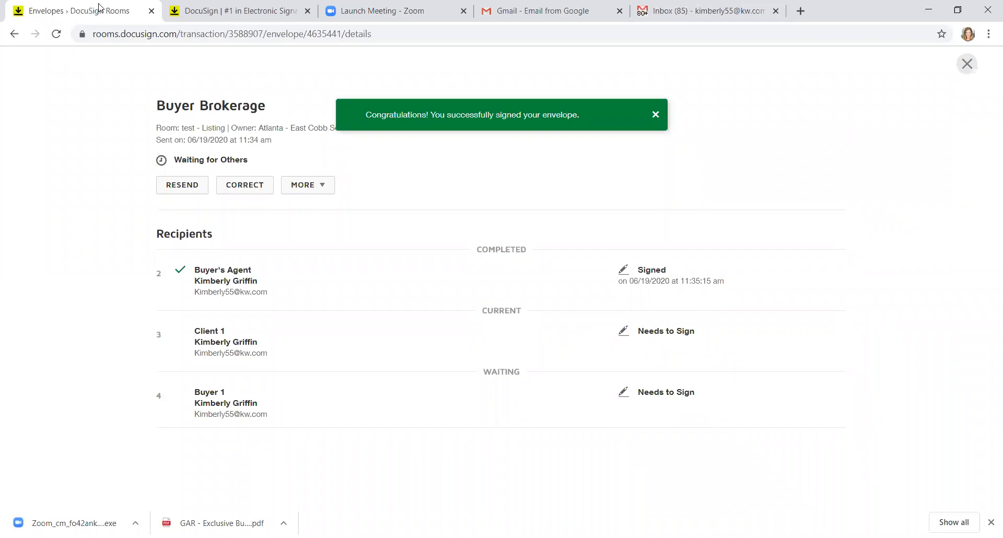
pyautogui.click(232, 12)
pyautogui.click(79, 16)
pyautogui.click(967, 64)
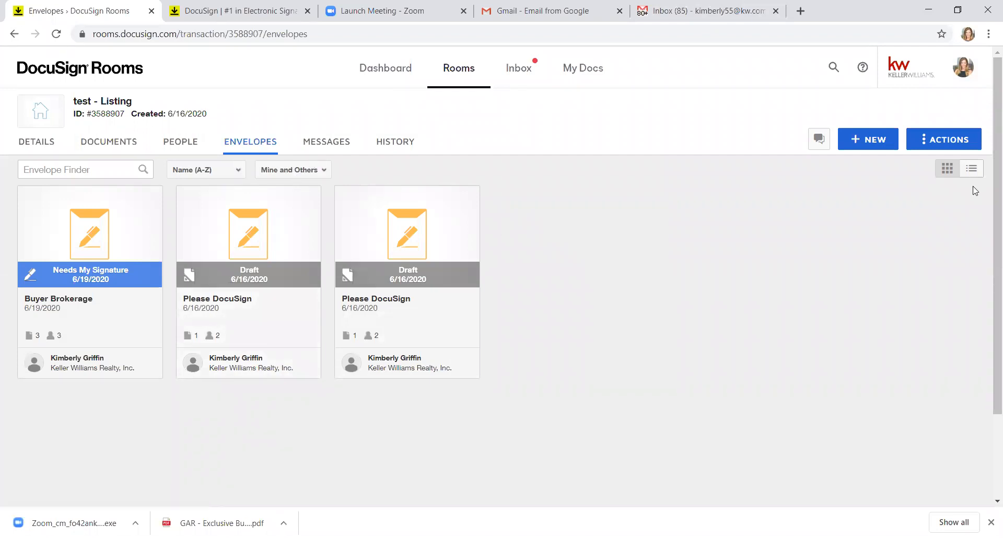
# Step: Start a new envelope using the Buyer Brokerage Agreement template
pyautogui.click(876, 146)
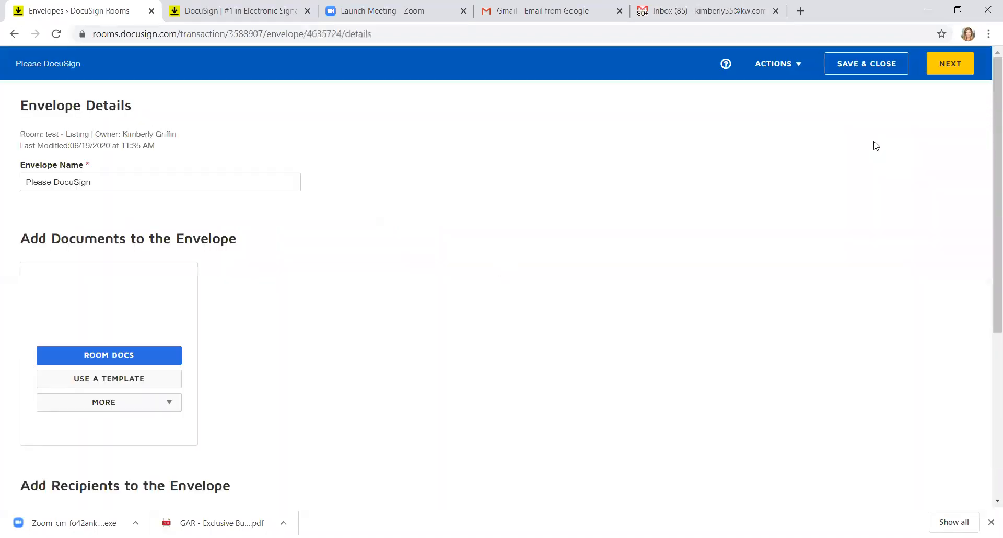
pyautogui.click(113, 383)
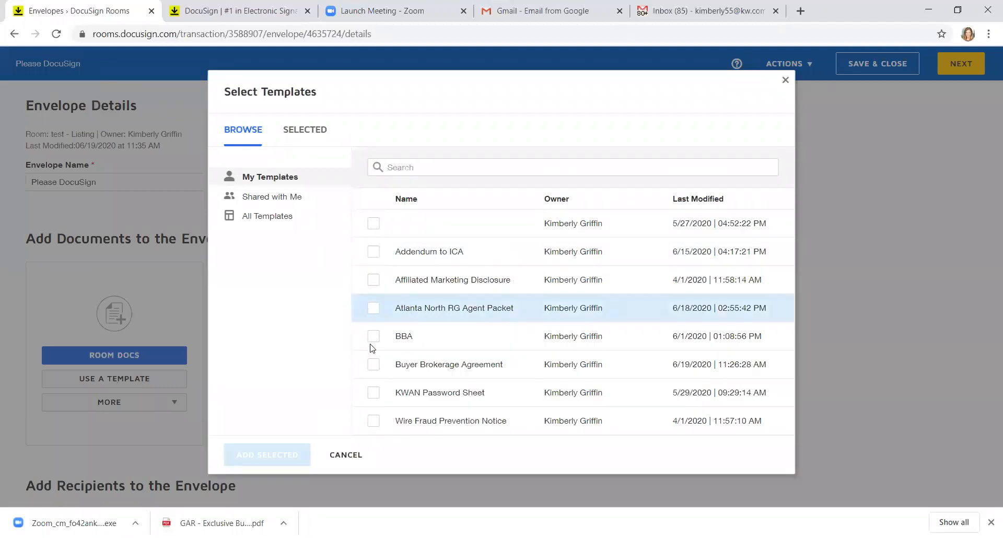
pyautogui.click(373, 364)
pyautogui.click(285, 464)
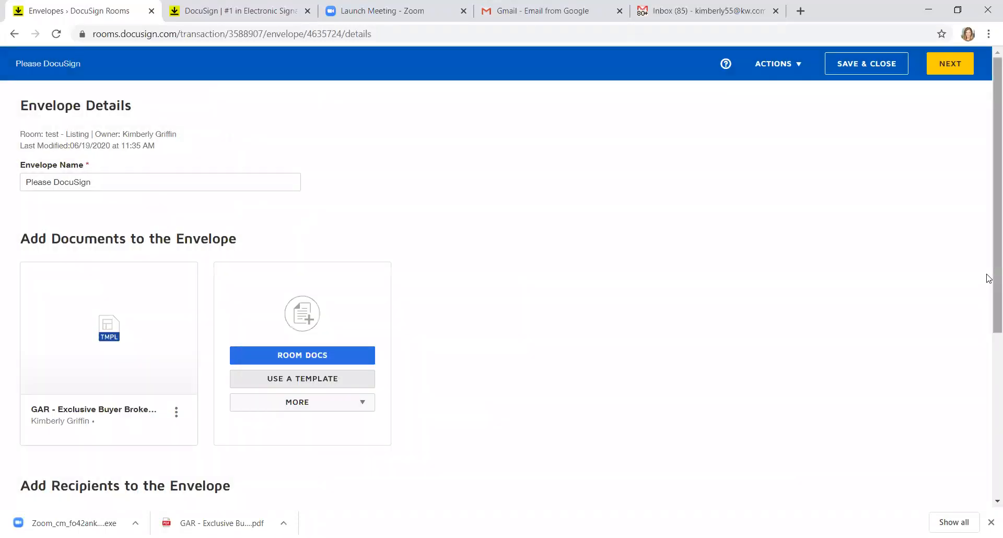
pyautogui.scroll(-1, 987, 318)
pyautogui.scroll(-3, 989, 318)
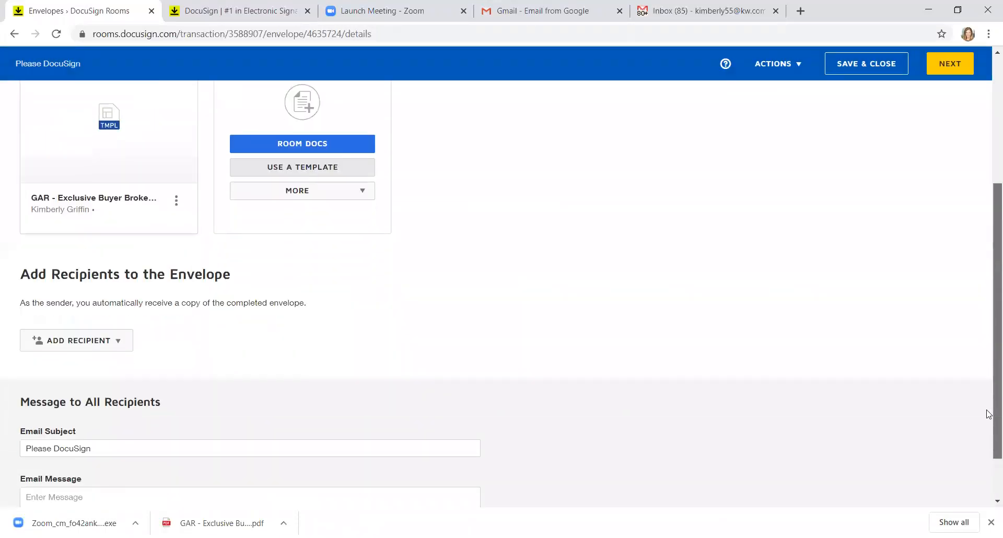
pyautogui.scroll(1, 989, 375)
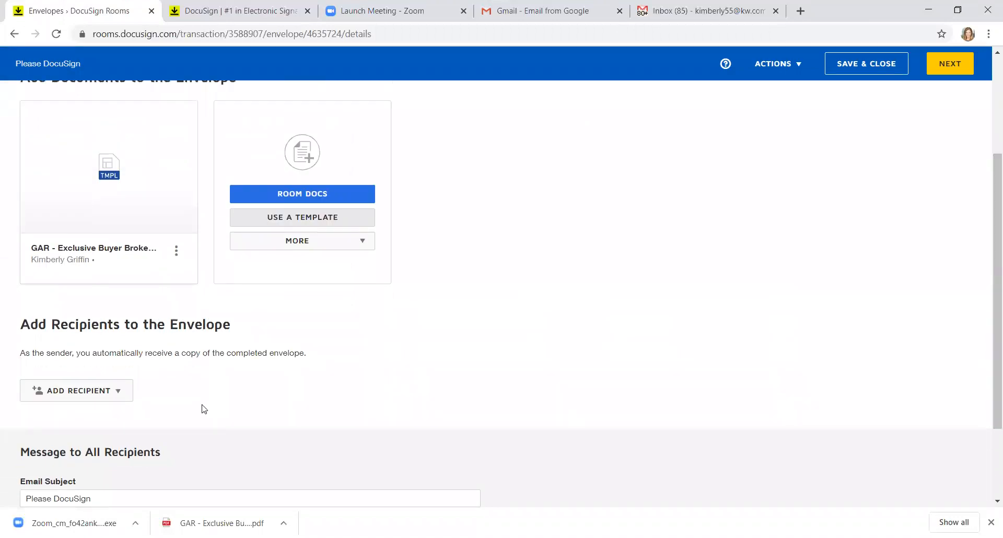
# Step: Add Buyer 1 and Buyer's Agent as pre-tagged role recipients, then continue to field placement
pyautogui.click(117, 395)
pyautogui.click(117, 418)
pyautogui.click(229, 193)
pyautogui.click(671, 195)
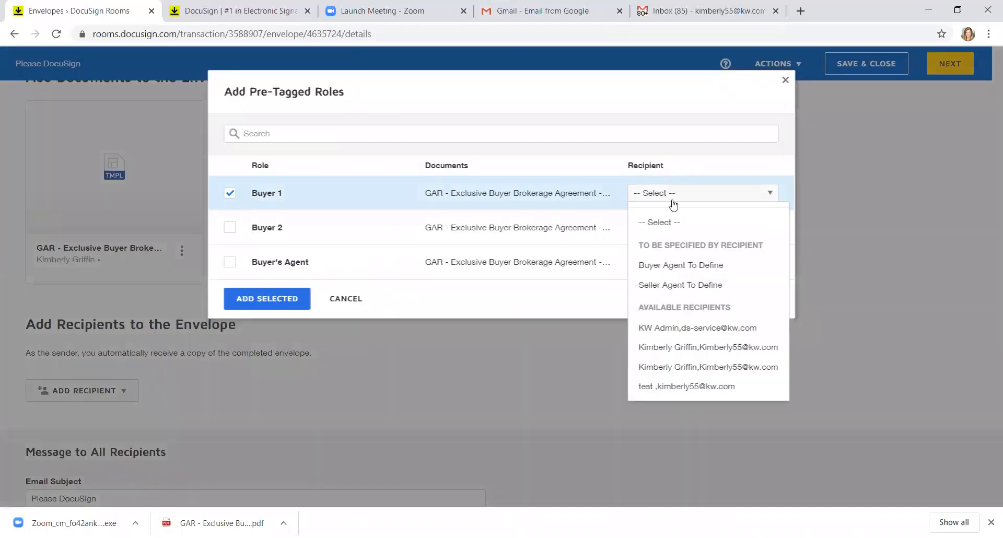
pyautogui.click(686, 368)
pyautogui.click(230, 262)
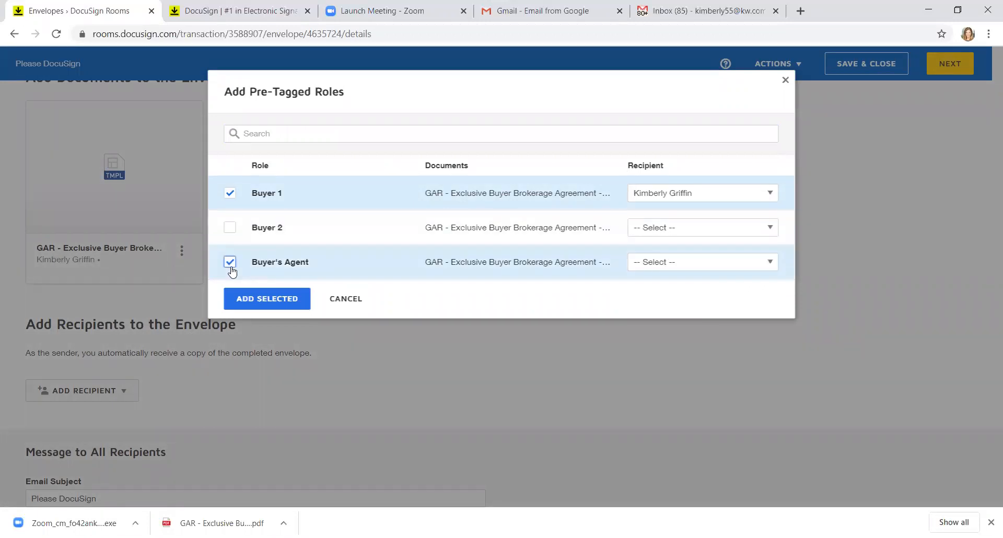
pyautogui.click(671, 264)
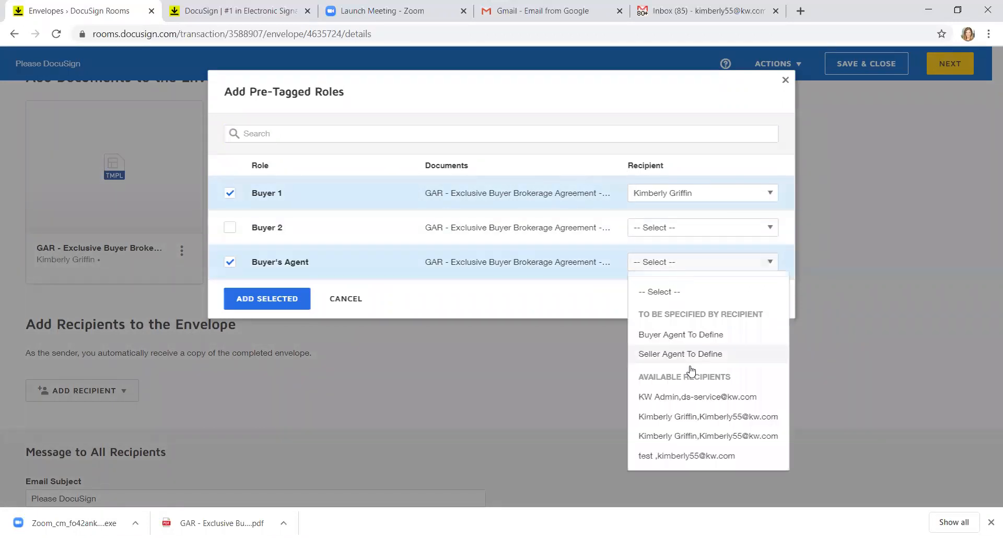
pyautogui.click(693, 436)
pyautogui.click(264, 307)
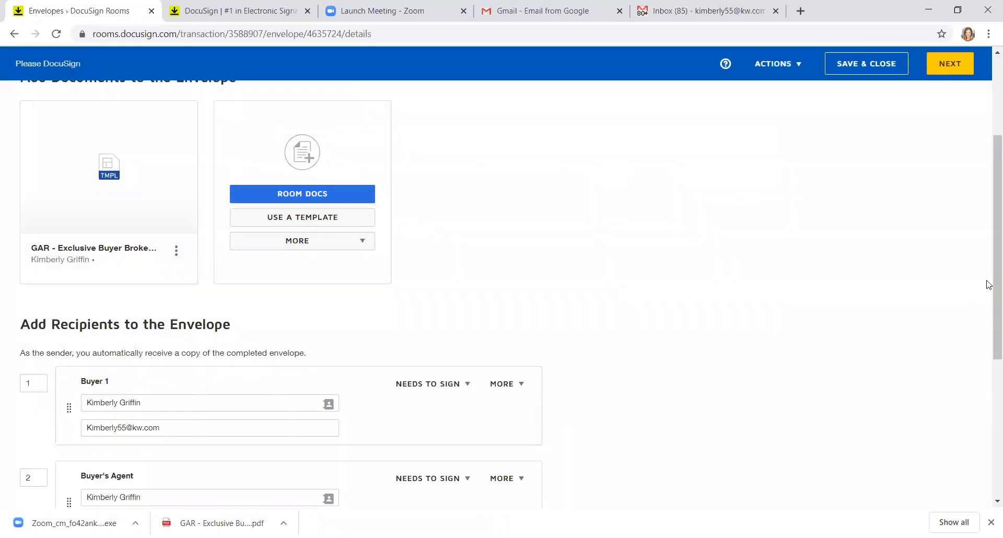
pyautogui.moveTo(989, 285); pyautogui.dragTo(989, 370)
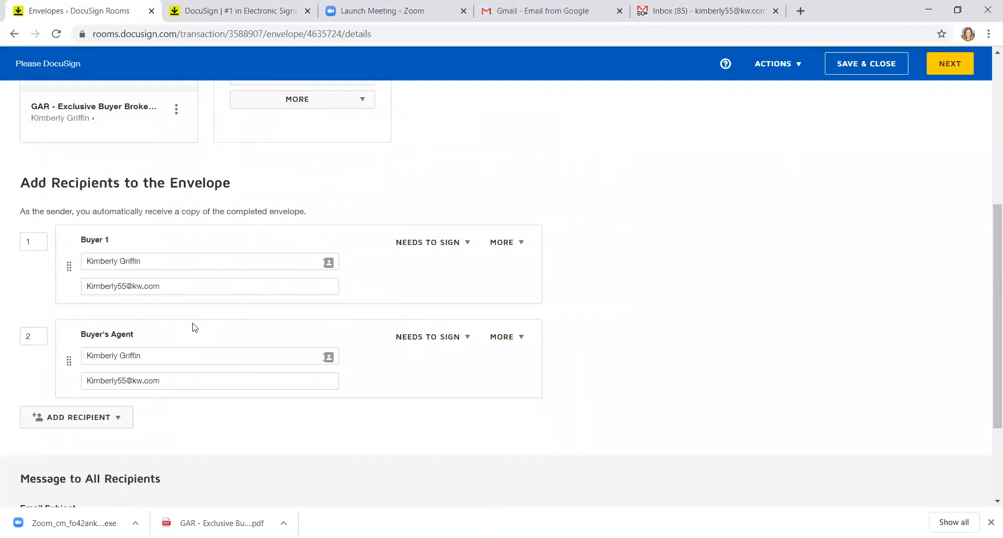
pyautogui.click(954, 64)
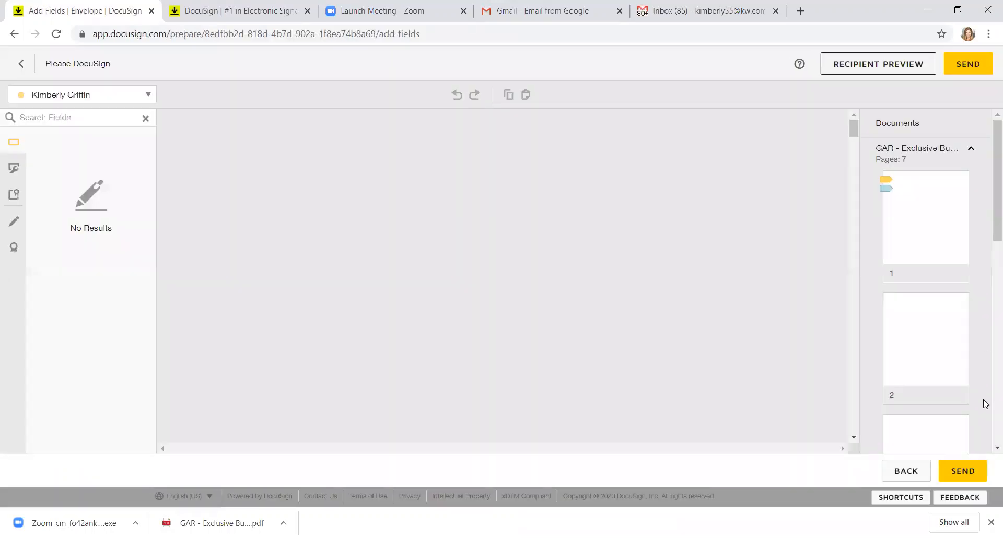
# Step: Place a Text field on page 7's o'clock blank, narrowed to end before 'o'clock'
pyautogui.scroll(-3, 988, 201)
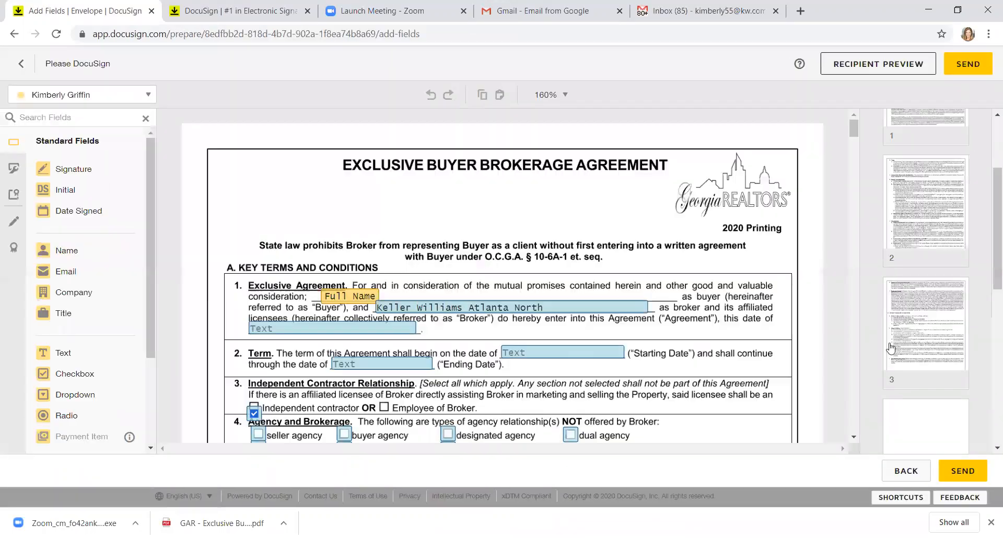
pyautogui.click(853, 438)
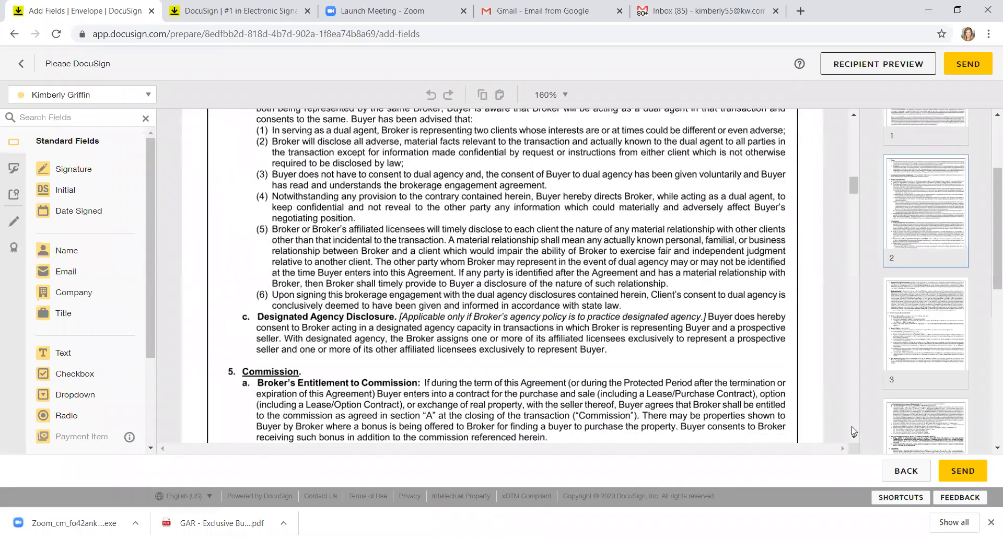
pyautogui.click(854, 431)
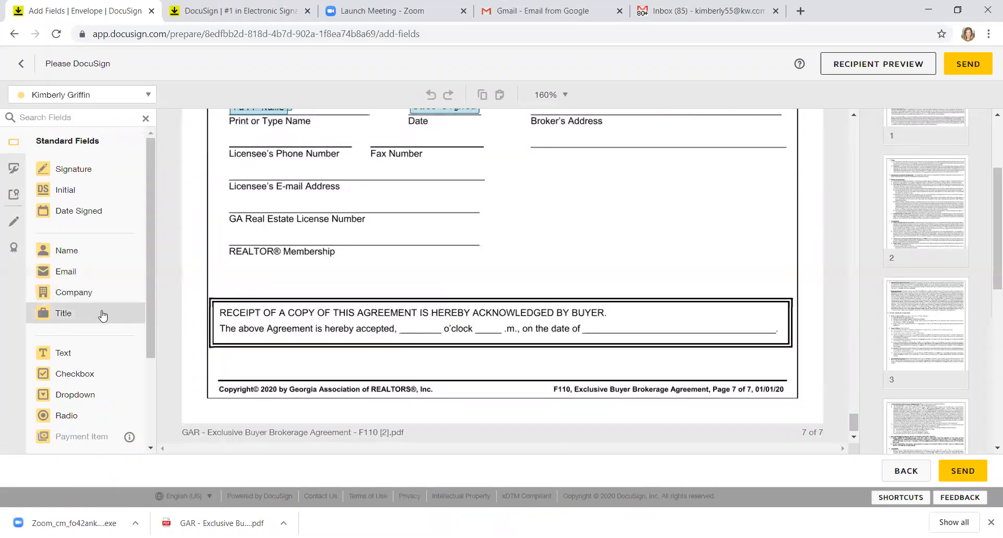
pyautogui.click(40, 351)
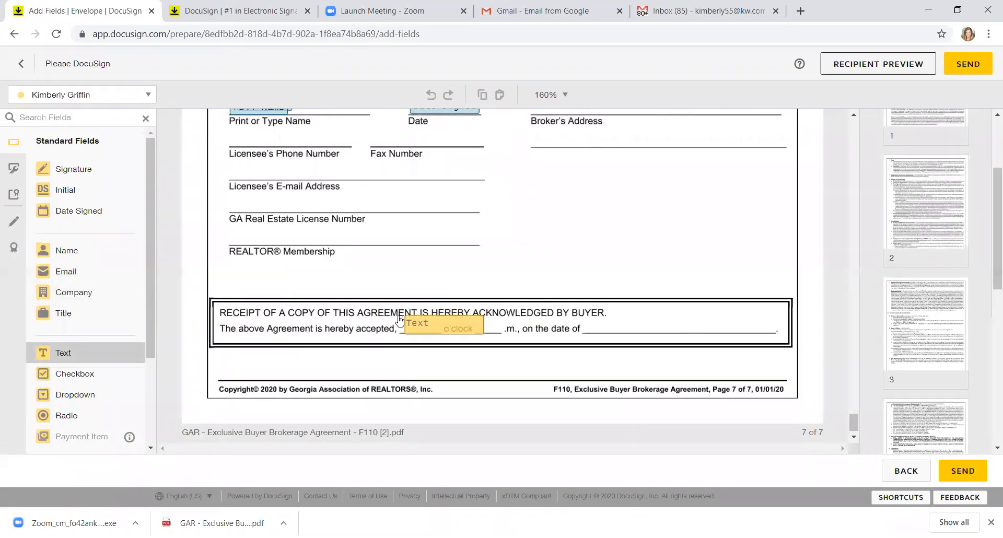
pyautogui.click(474, 329)
pyautogui.moveTo(476, 316); pyautogui.dragTo(439, 320)
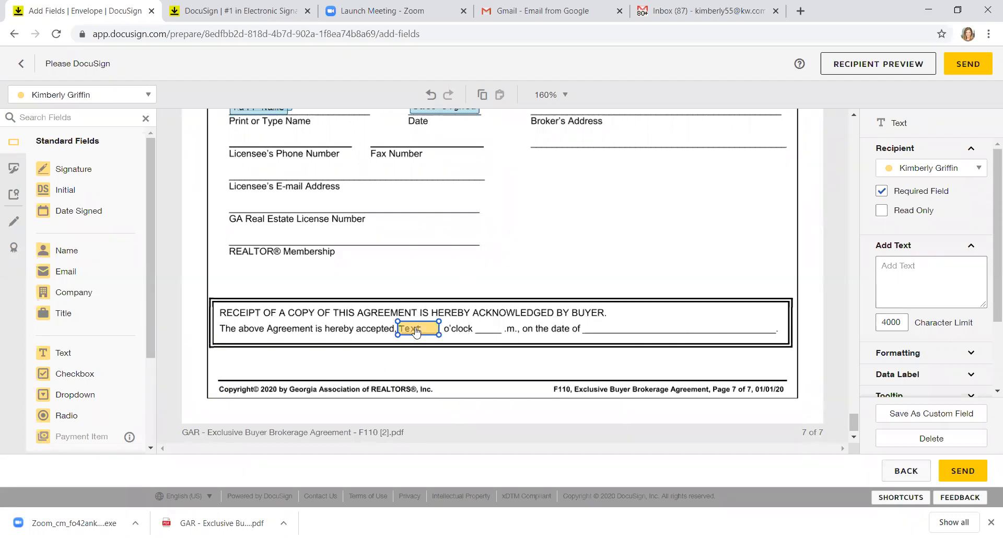
# Step: Move the buyer's Sign field just above the Buyer's Signature line
pyautogui.click(855, 116)
pyautogui.click(856, 117)
pyautogui.click(857, 118)
pyautogui.click(856, 117)
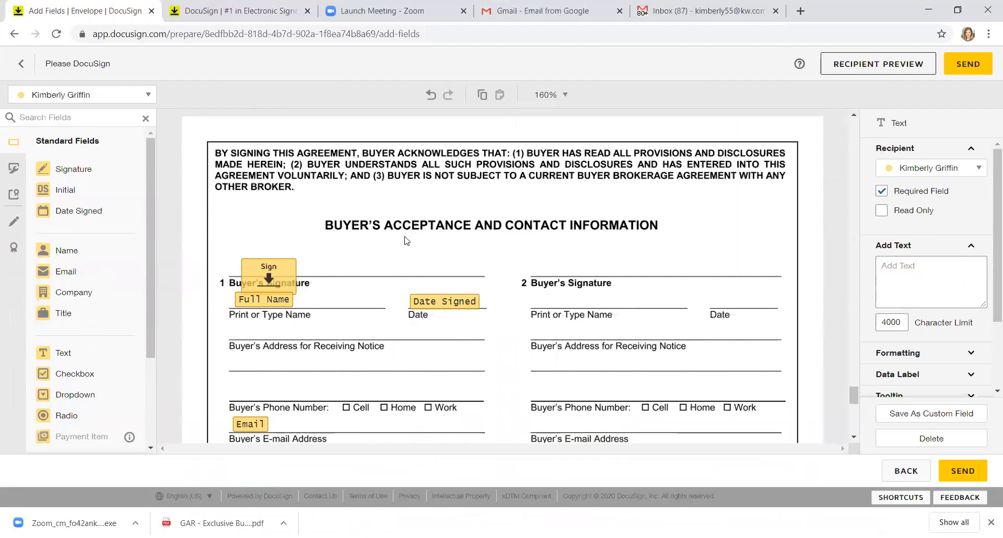
pyautogui.moveTo(269, 274); pyautogui.dragTo(261, 254)
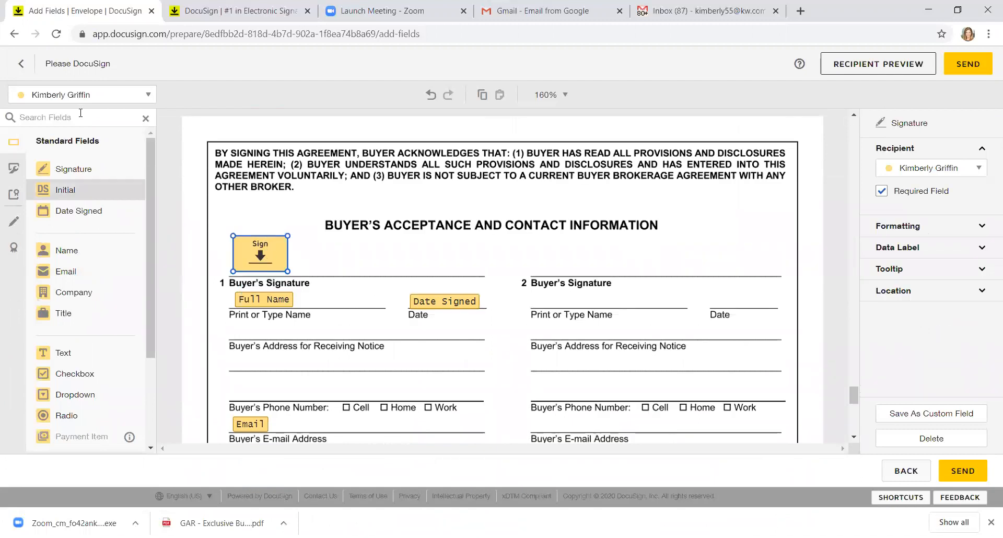
# Step: Keep the same recipient and leave the acceptance Text field set as Required
pyautogui.click(128, 96)
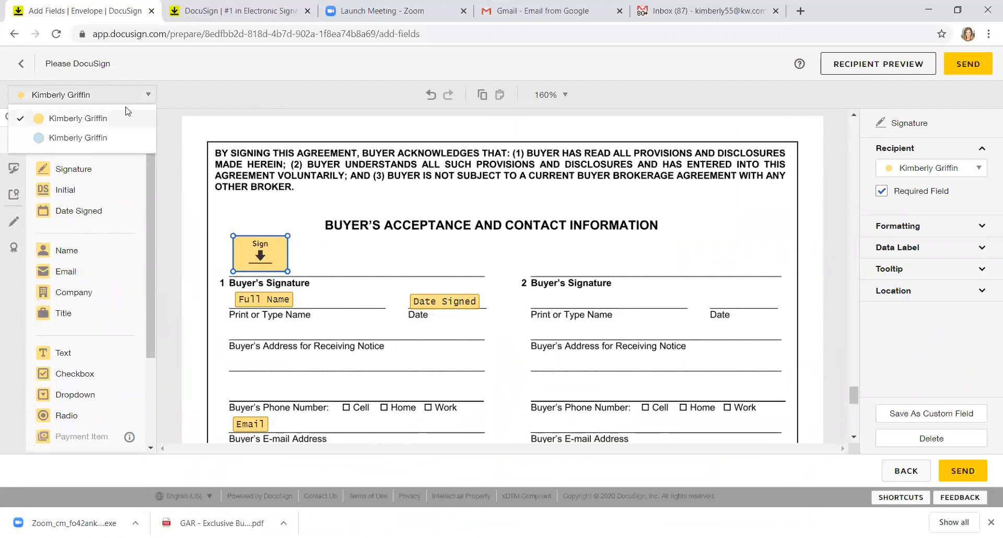
pyautogui.click(128, 100)
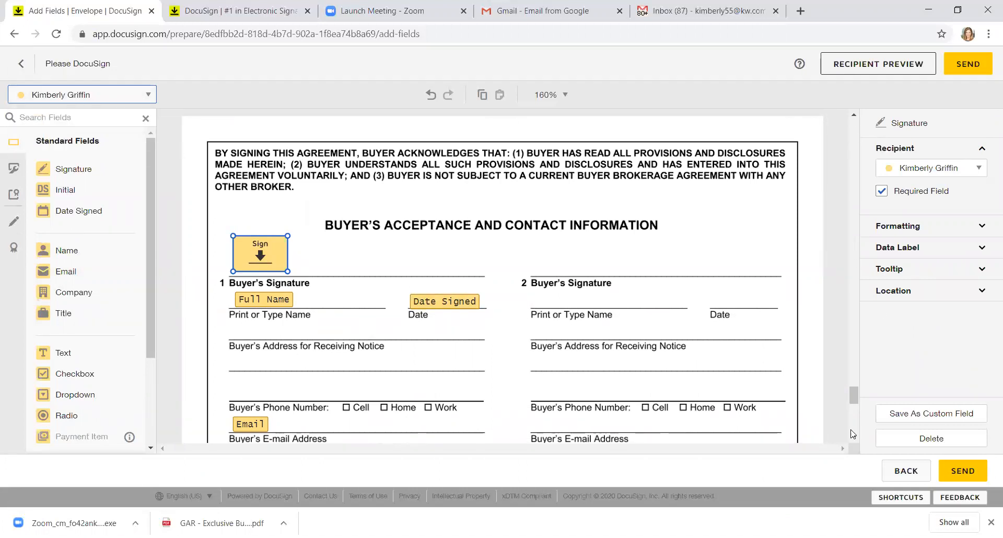
pyautogui.moveTo(852, 399); pyautogui.dragTo(855, 429)
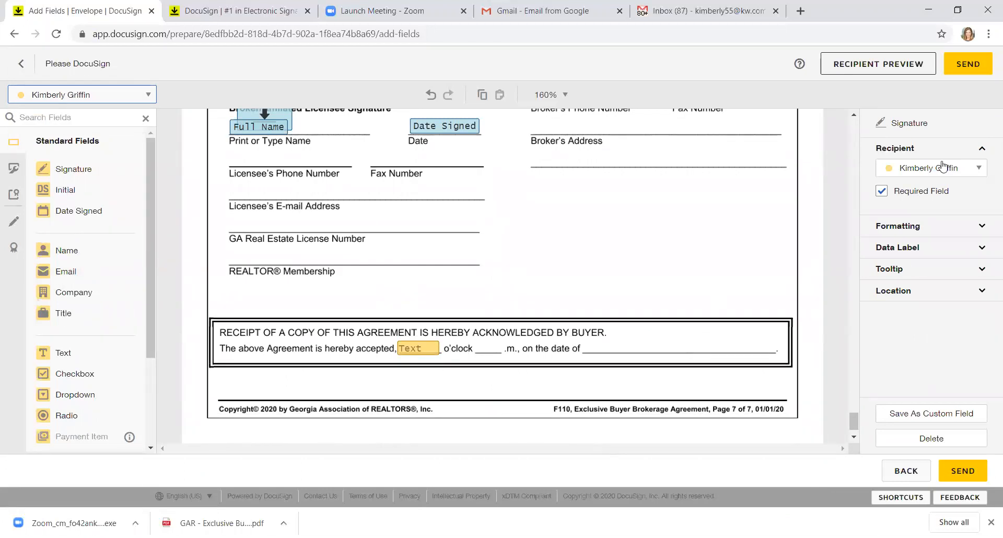
pyautogui.click(420, 350)
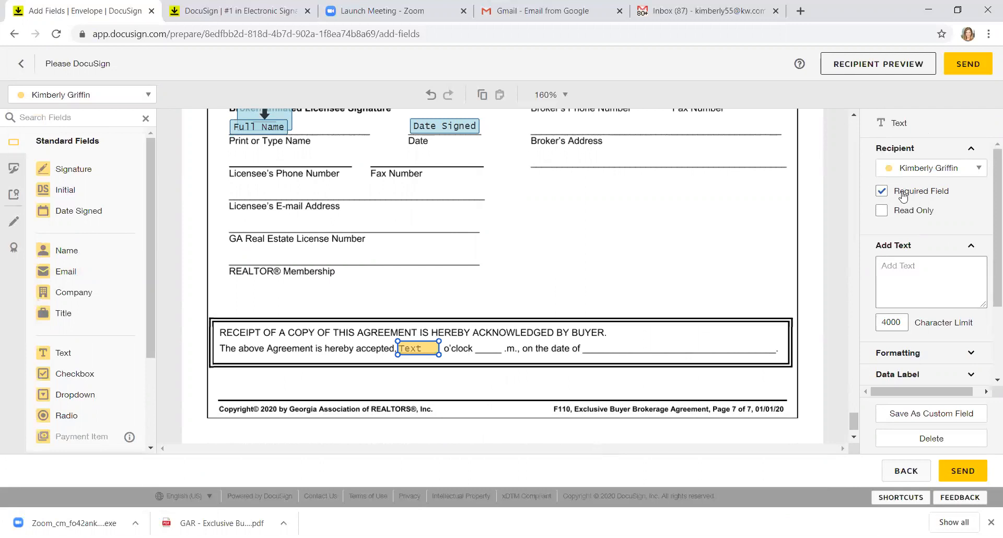
pyautogui.click(882, 192)
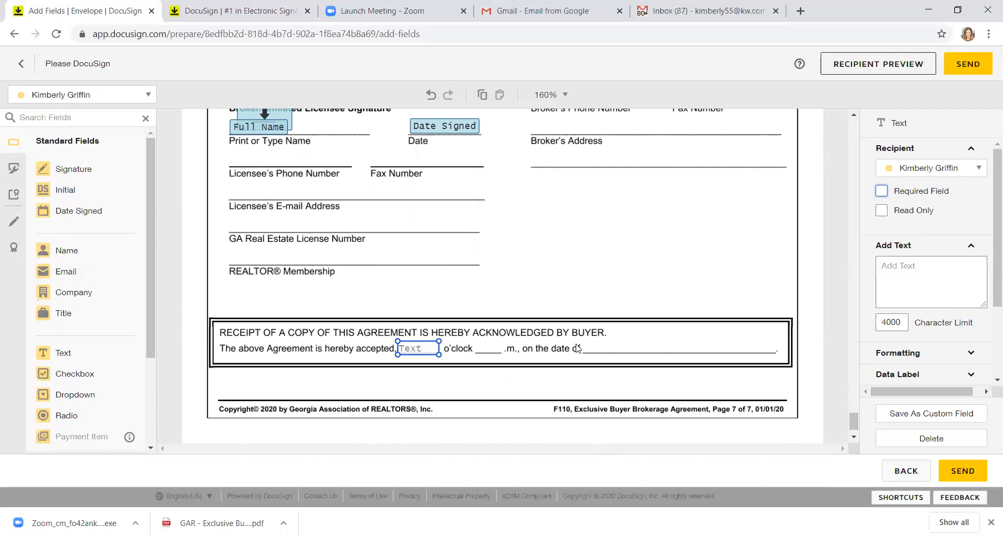
pyautogui.click(882, 191)
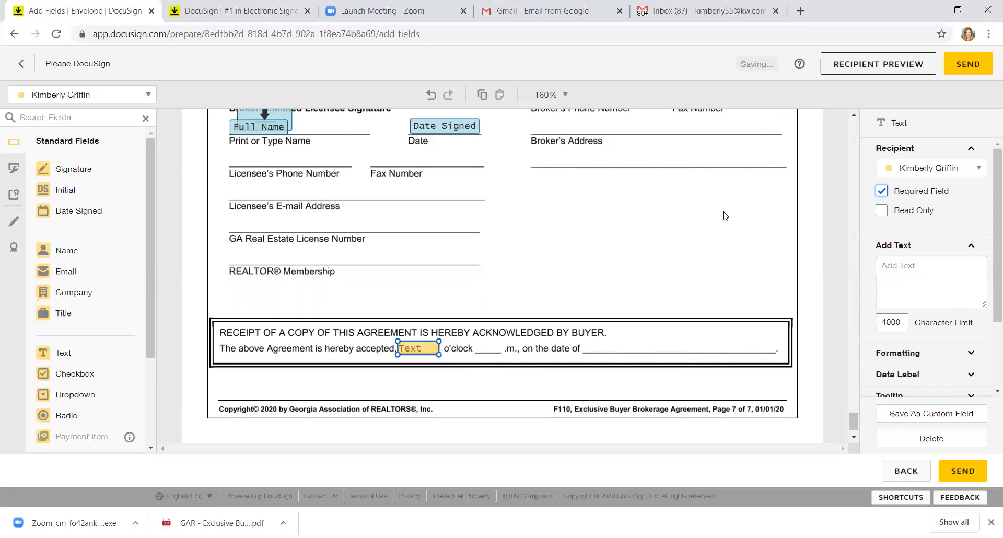
# Step: Move the broker's Sign field onto the Broker/Affiliated Licensee Signature line
pyautogui.scroll(1, 857, 121)
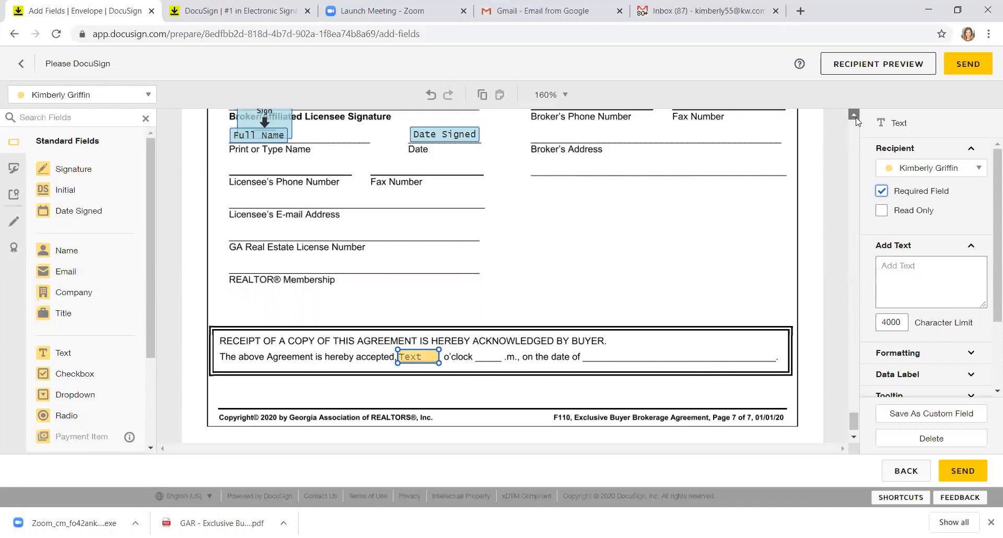
pyautogui.click(266, 142)
pyautogui.moveTo(267, 142); pyautogui.dragTo(266, 129)
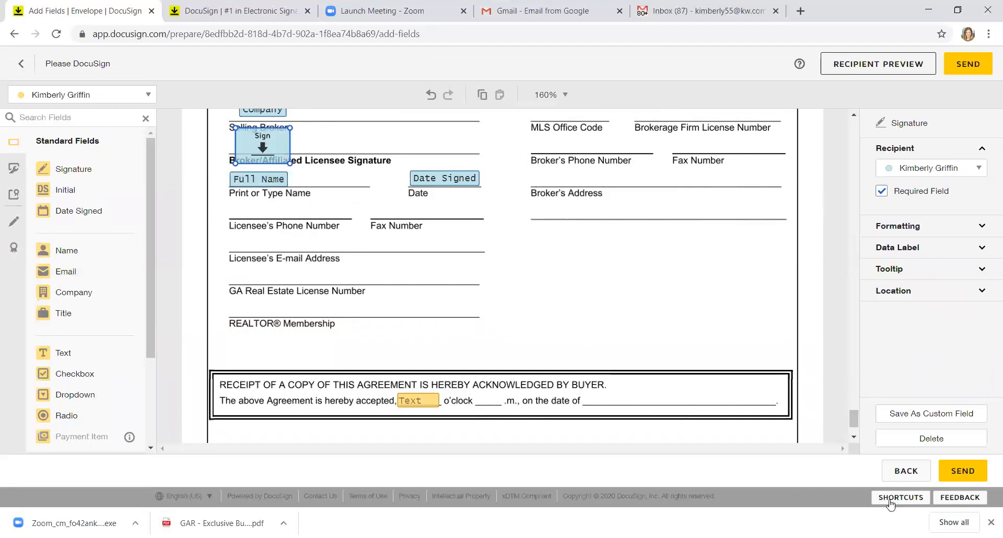
# Step: Change Buyer 1 from Needs to Sign to Specify Recipient and dismiss the update error
pyautogui.click(912, 473)
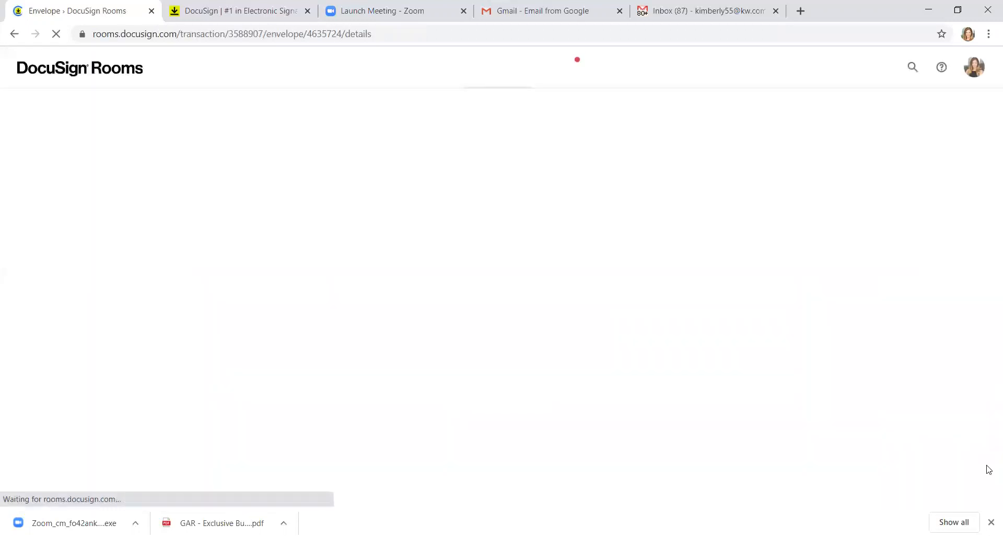
pyautogui.moveTo(988, 265); pyautogui.dragTo(398, 307)
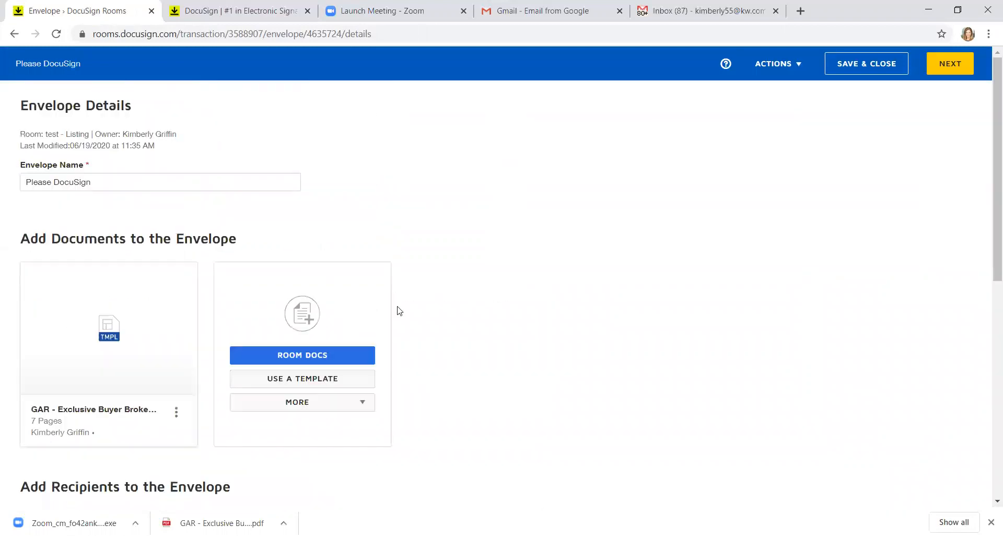
pyautogui.moveTo(989, 269); pyautogui.dragTo(990, 421)
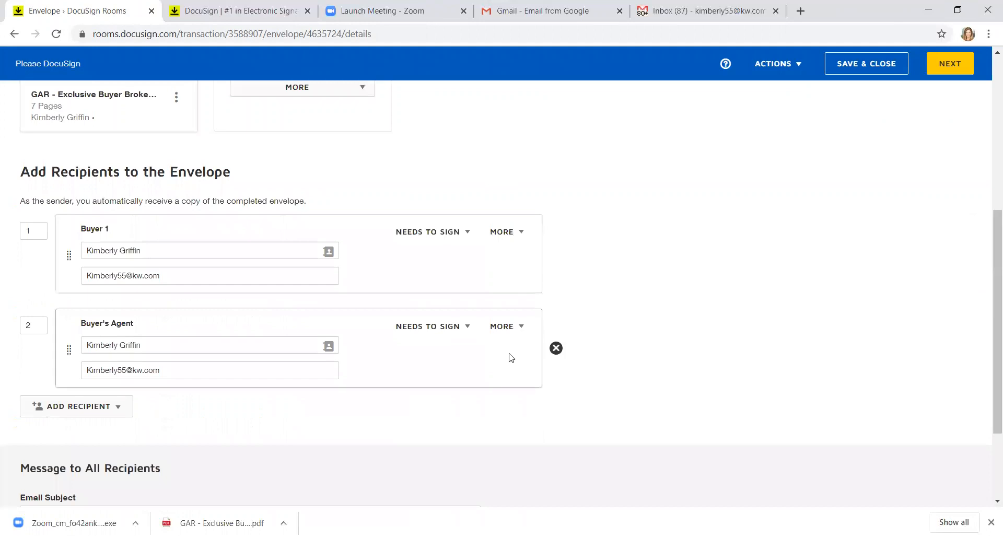
pyautogui.click(465, 239)
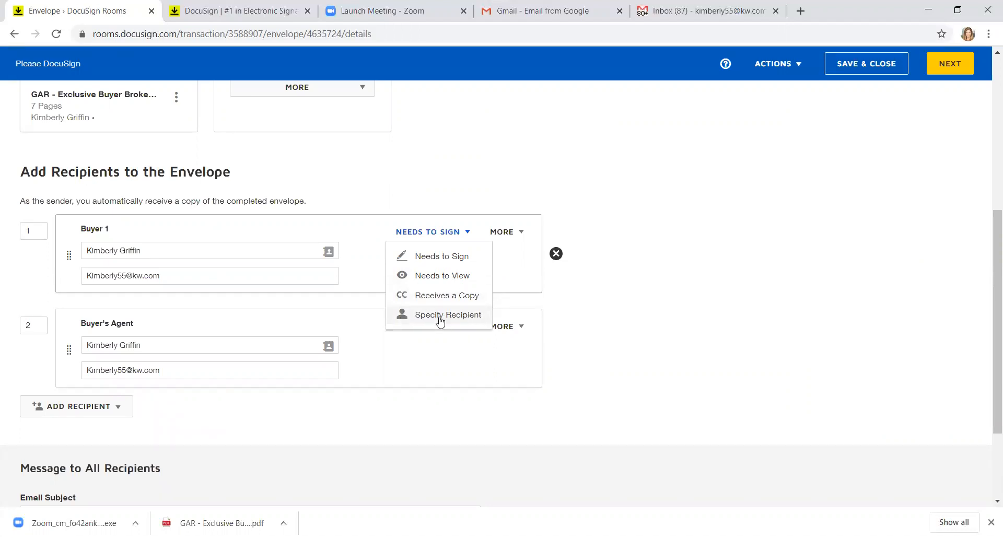
pyautogui.click(477, 316)
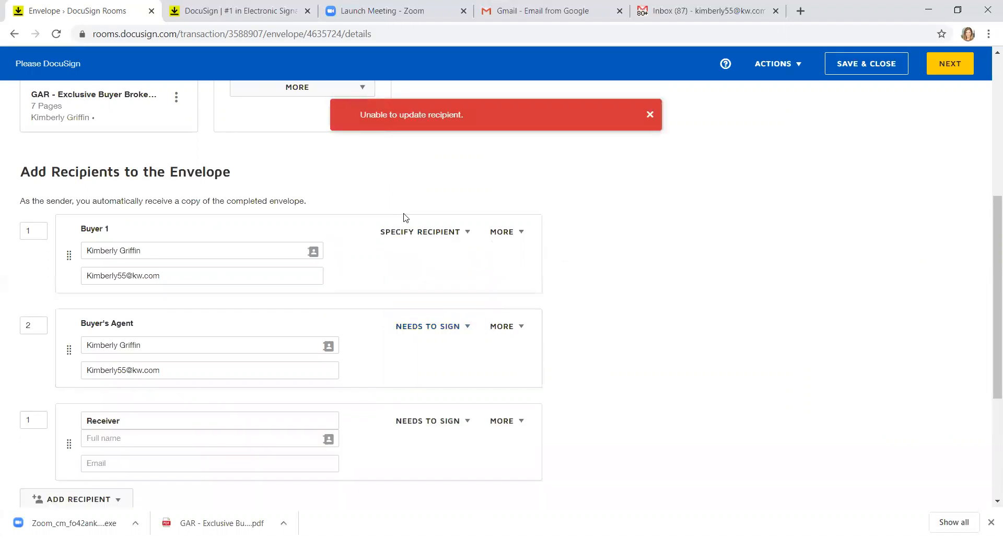
pyautogui.click(416, 232)
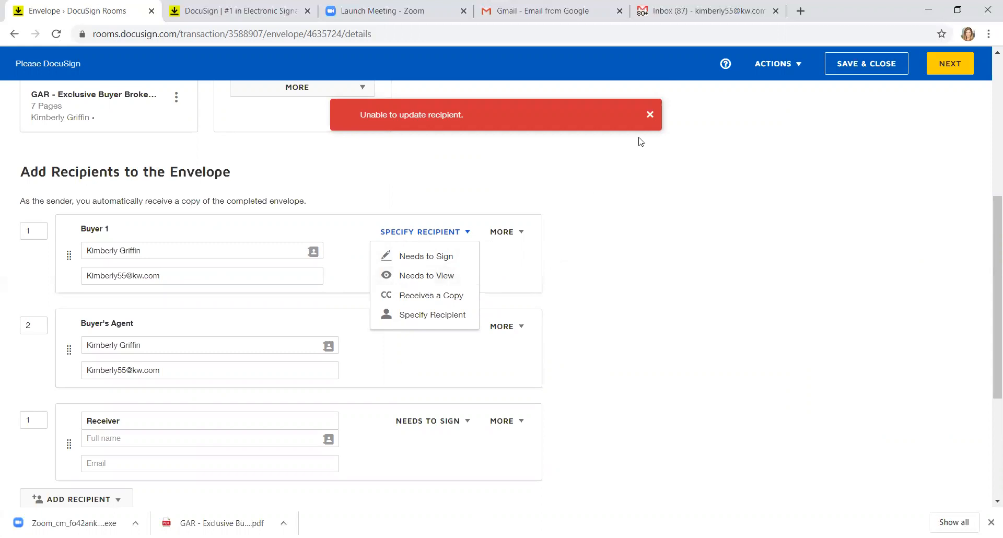
pyautogui.click(650, 116)
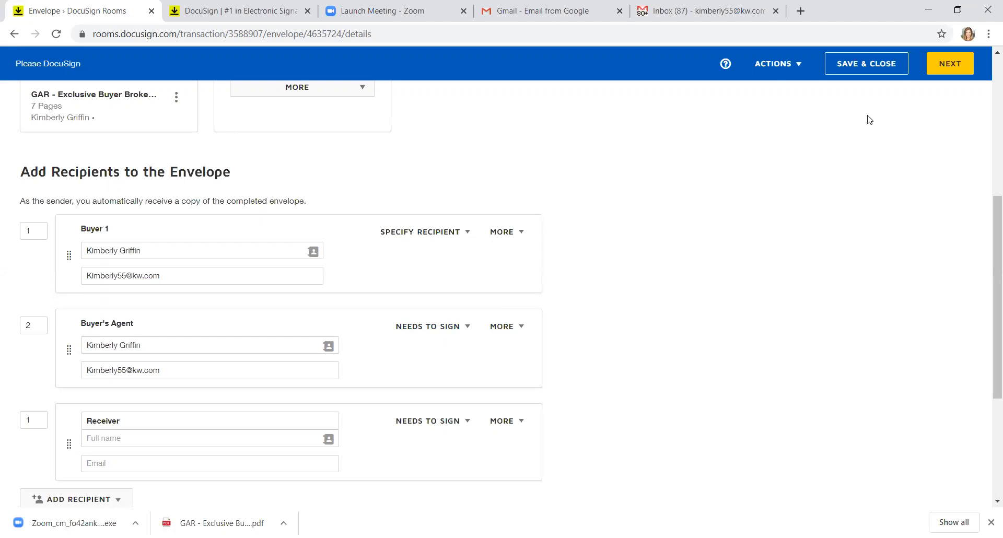
# Step: On page 7, add a Text field at o'clock, Date Signed on the date line, and an Initial field
pyautogui.click(949, 65)
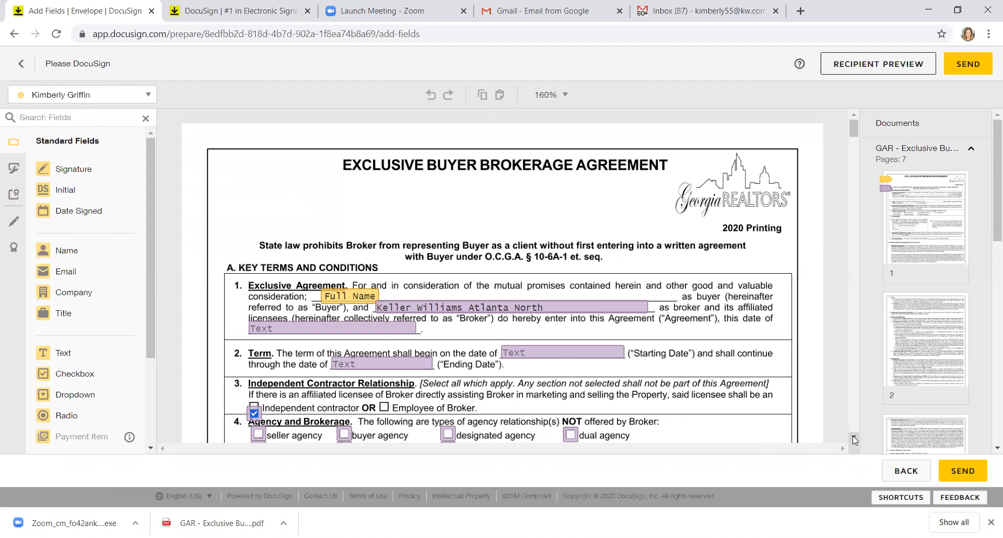
pyautogui.scroll(-4, 409, 217)
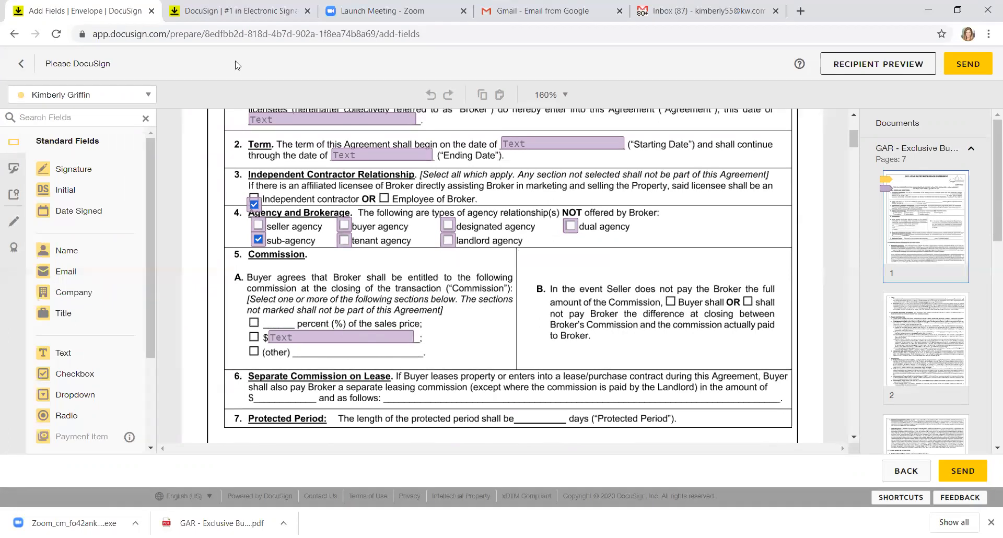
pyautogui.click(855, 423)
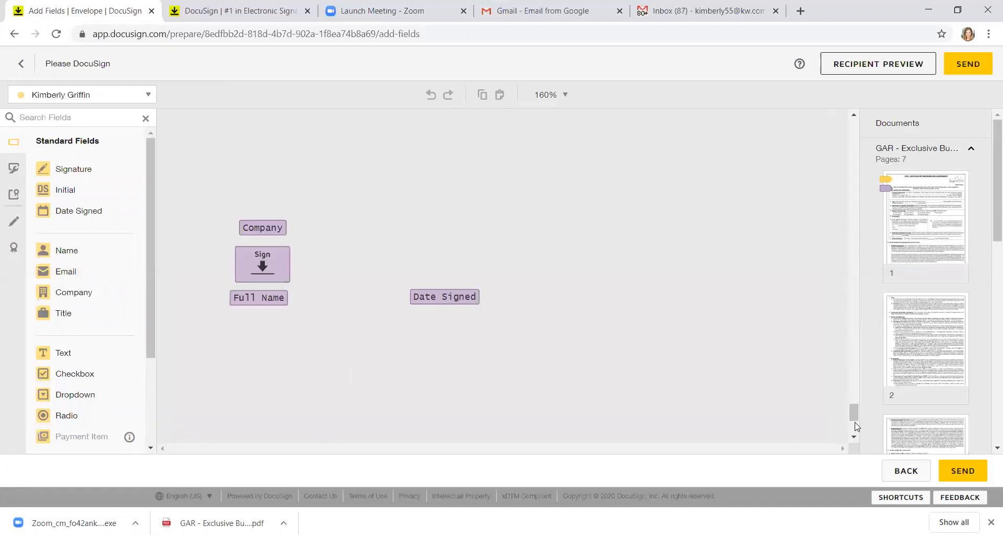
pyautogui.moveTo(855, 420); pyautogui.dragTo(857, 437)
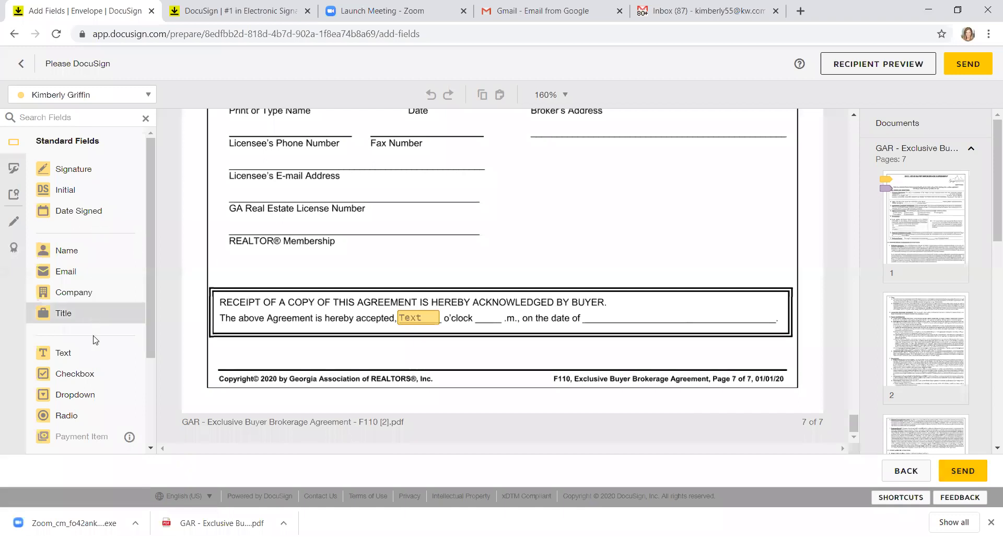
pyautogui.moveTo(96, 355); pyautogui.dragTo(505, 312)
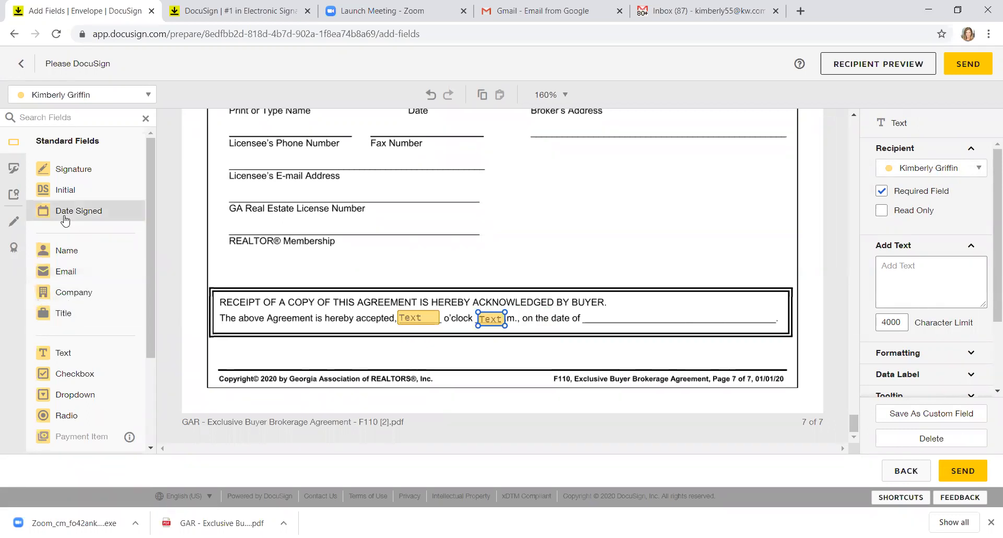
pyautogui.moveTo(65, 219); pyautogui.dragTo(593, 312)
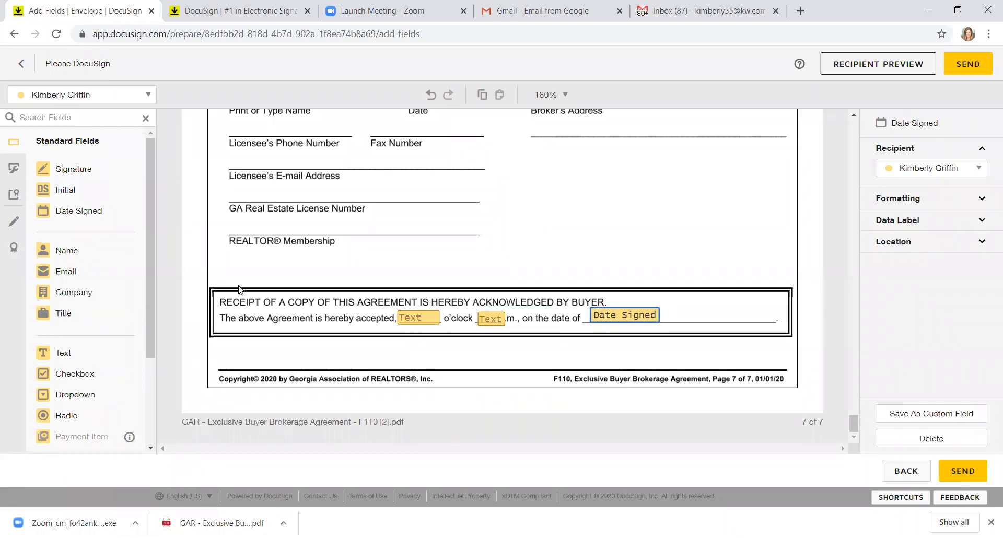
pyautogui.moveTo(94, 189); pyautogui.dragTo(700, 297)
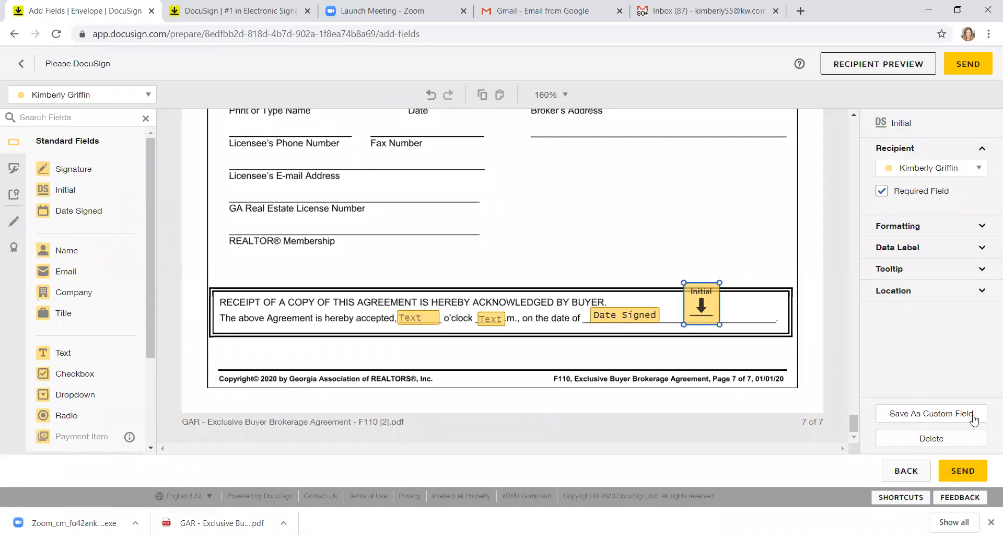
pyautogui.click(967, 472)
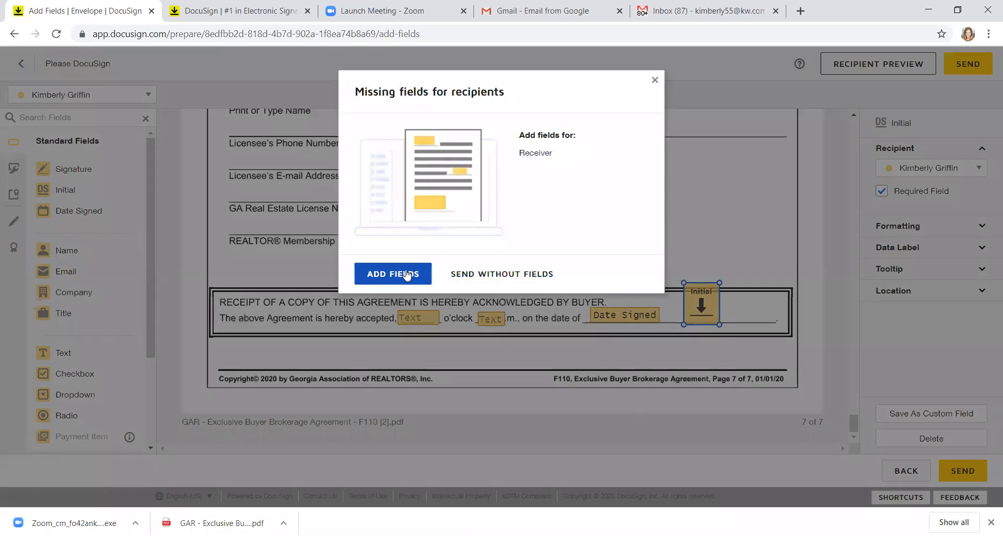
pyautogui.click(461, 275)
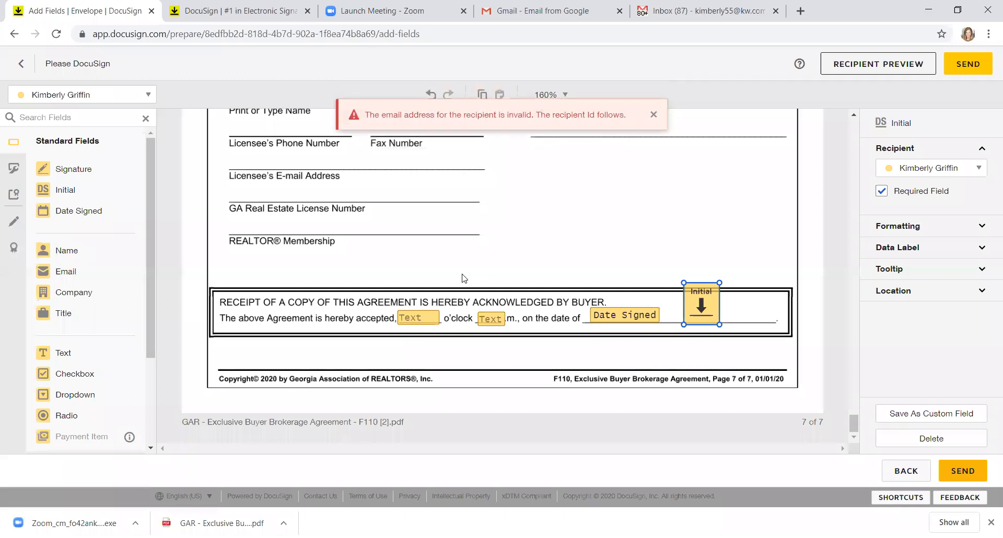
pyautogui.click(653, 115)
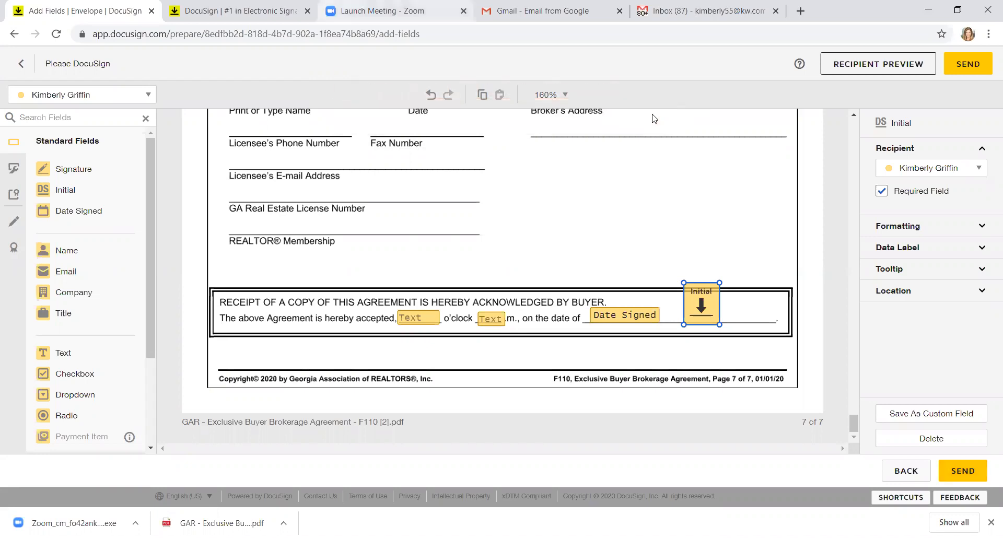
# Step: Remove the empty Receiver recipient and dismiss the recipient-type error
pyautogui.click(898, 472)
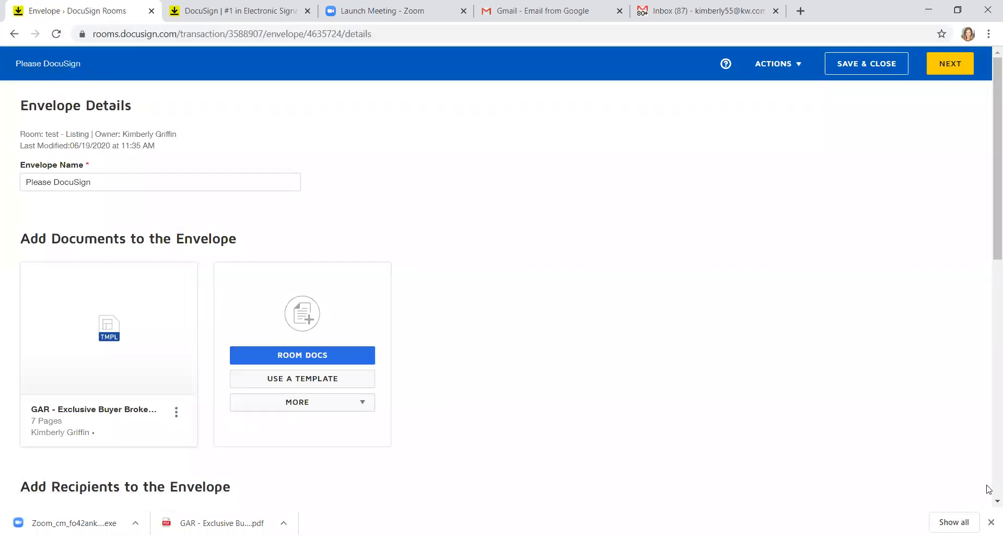
pyautogui.scroll(-8, 988, 474)
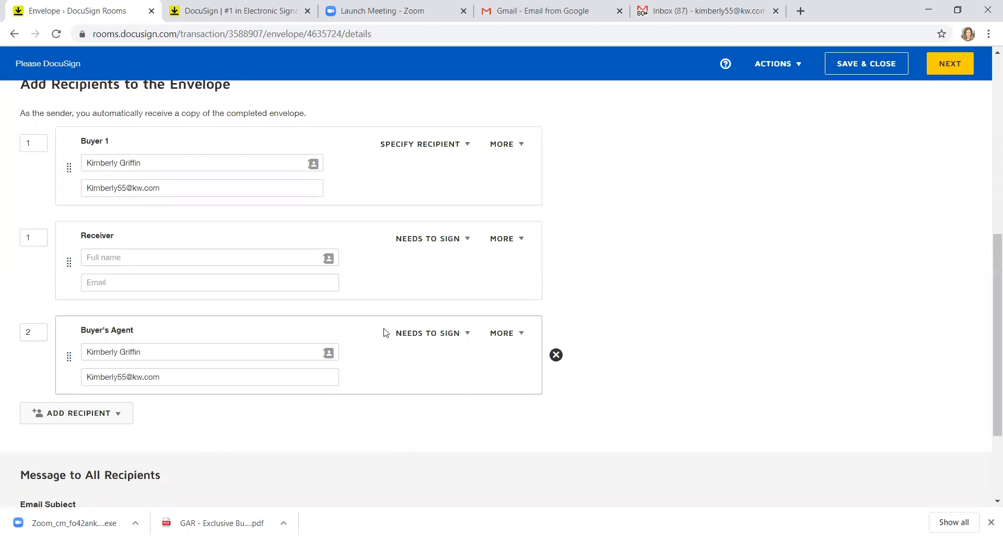
pyautogui.click(556, 259)
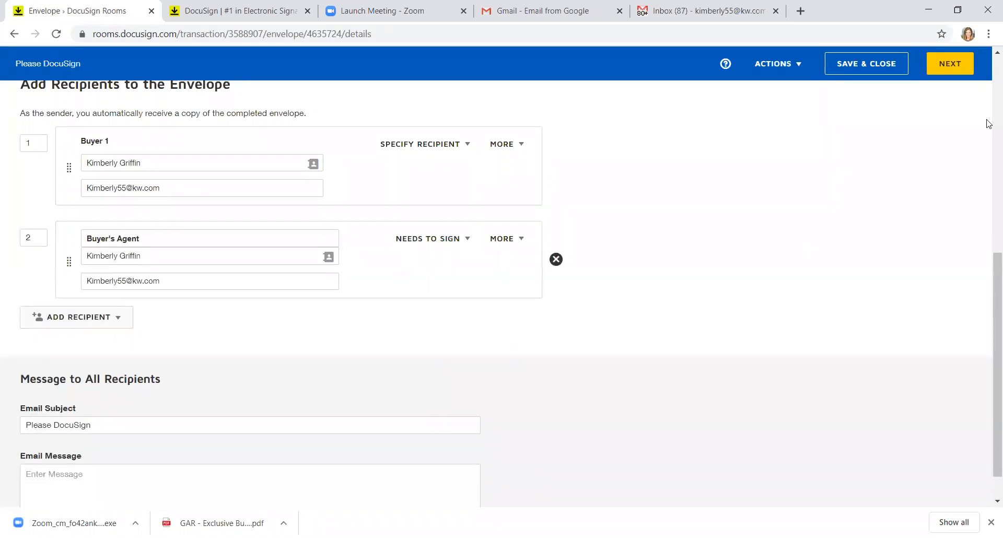
pyautogui.click(939, 71)
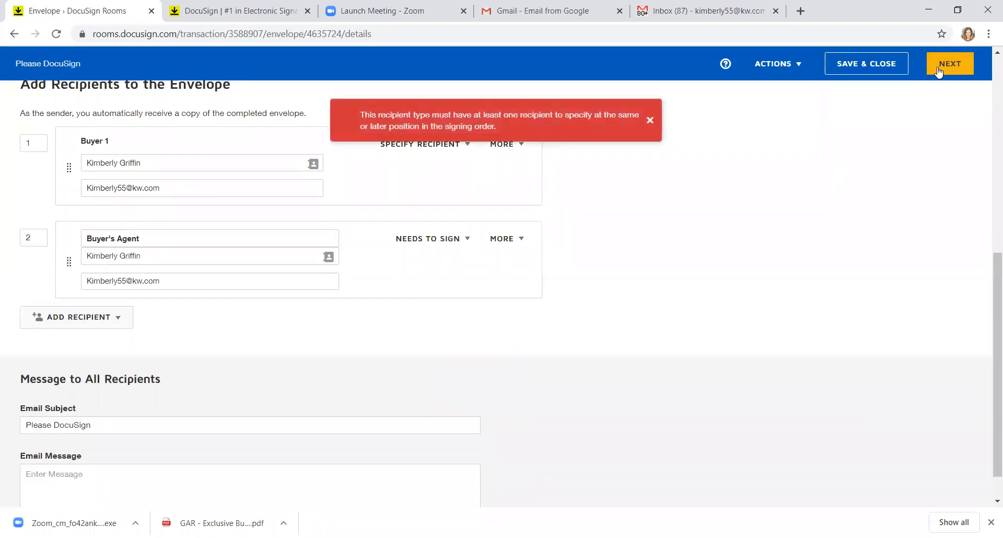
pyautogui.click(650, 121)
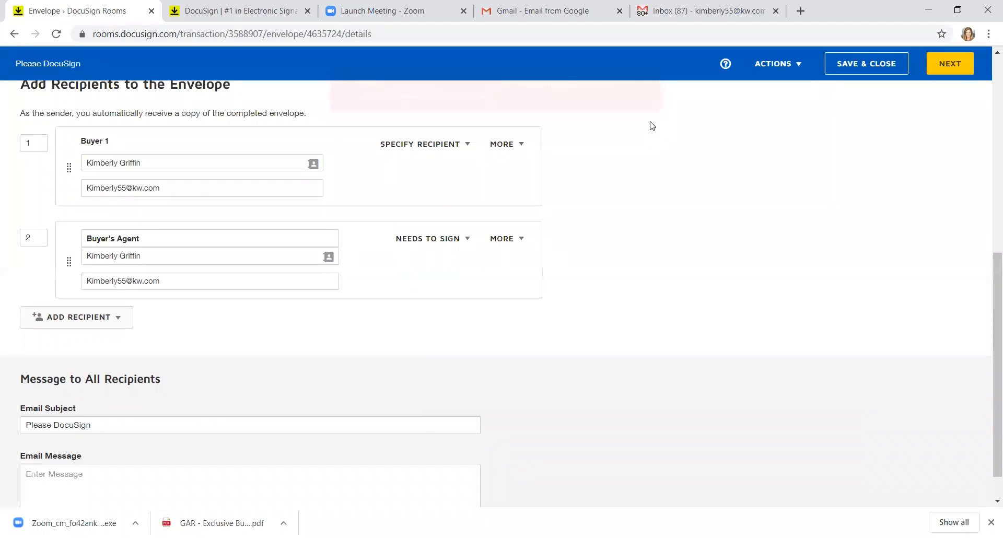
# Step: Re-enter the Buyer's Agent email using the suggested address and dismiss the validation error
pyautogui.click(289, 283)
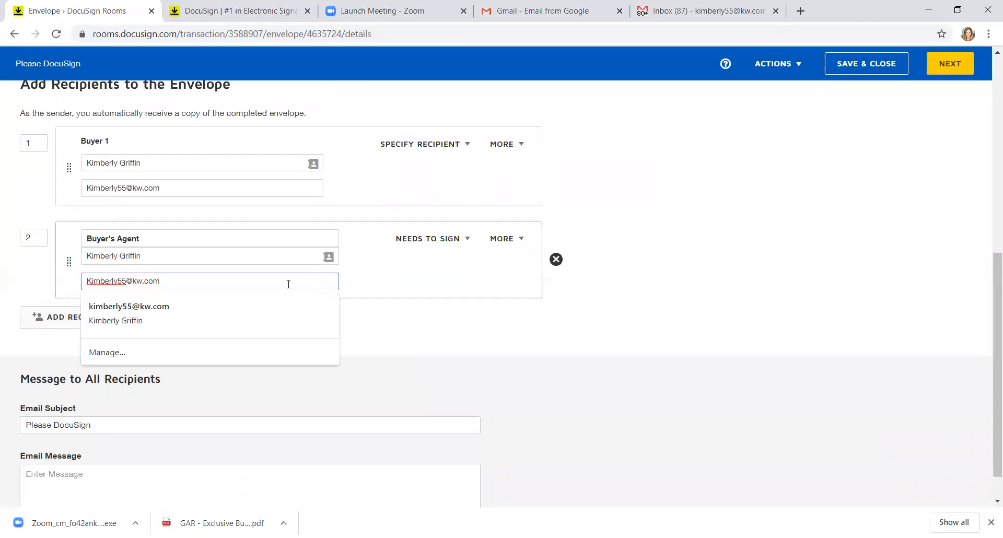
pyautogui.press('BackSpace')
pyautogui.press('BackSpace')
pyautogui.press('BackSpace')
pyautogui.press('BackSpace')
pyautogui.press('BackSpace')
pyautogui.press('BackSpace')
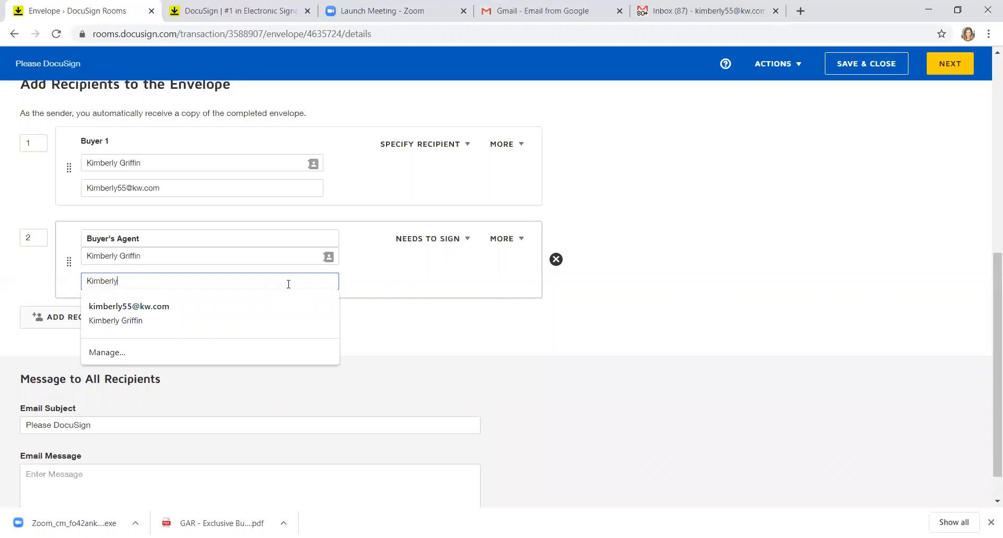
pyautogui.press('BackSpace')
pyautogui.press('BackSpace')
pyautogui.press('BackSpace')
pyautogui.press('BackSpace')
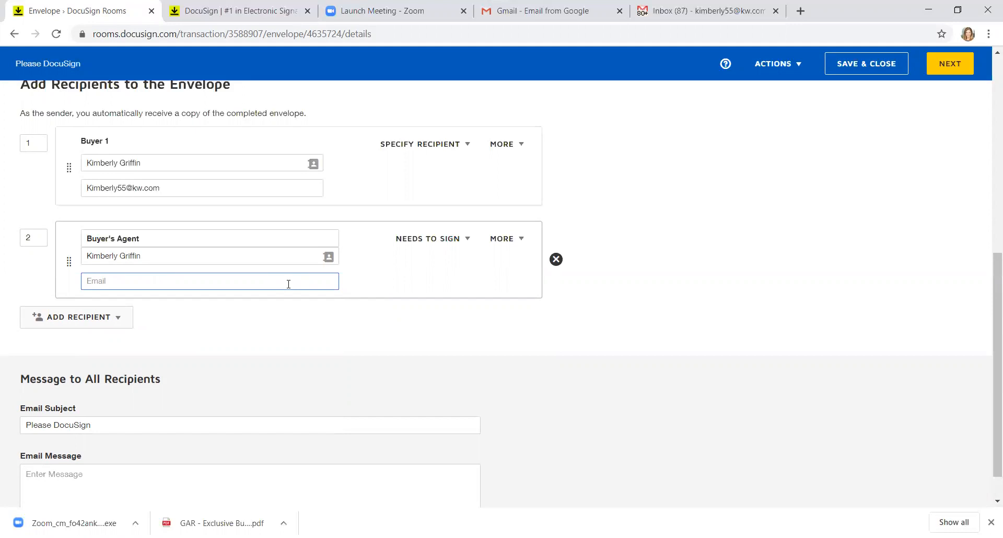
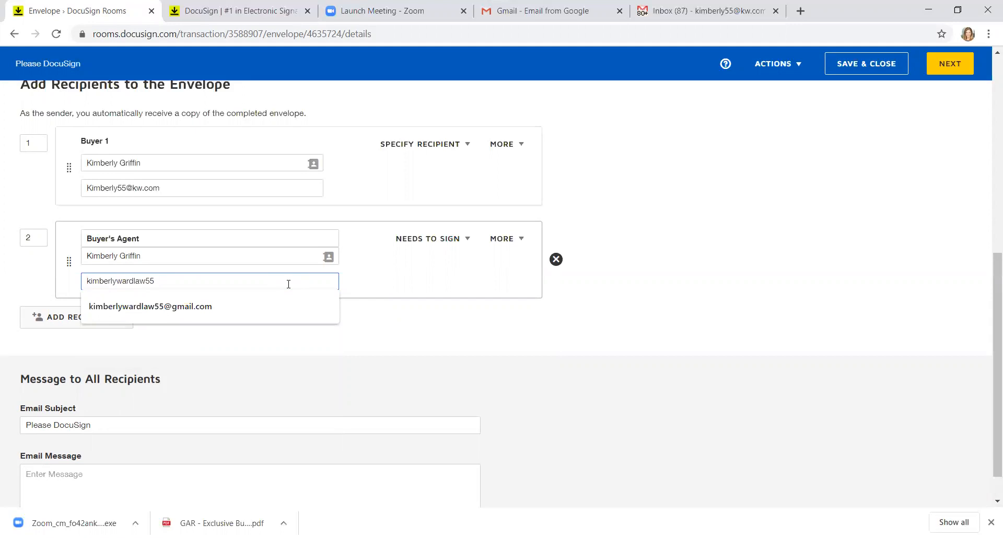
pyautogui.press('Down')
pyautogui.press('Return')
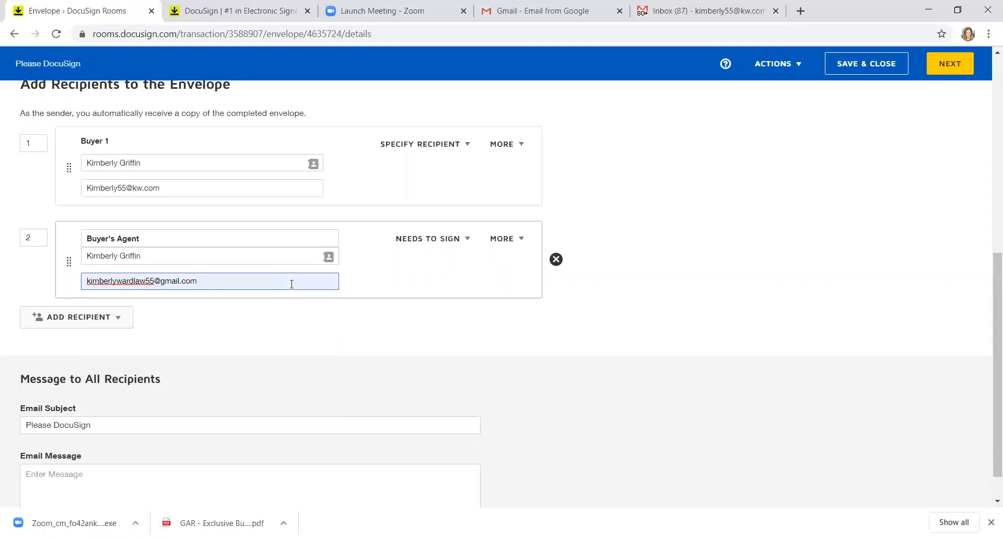
pyautogui.click(956, 67)
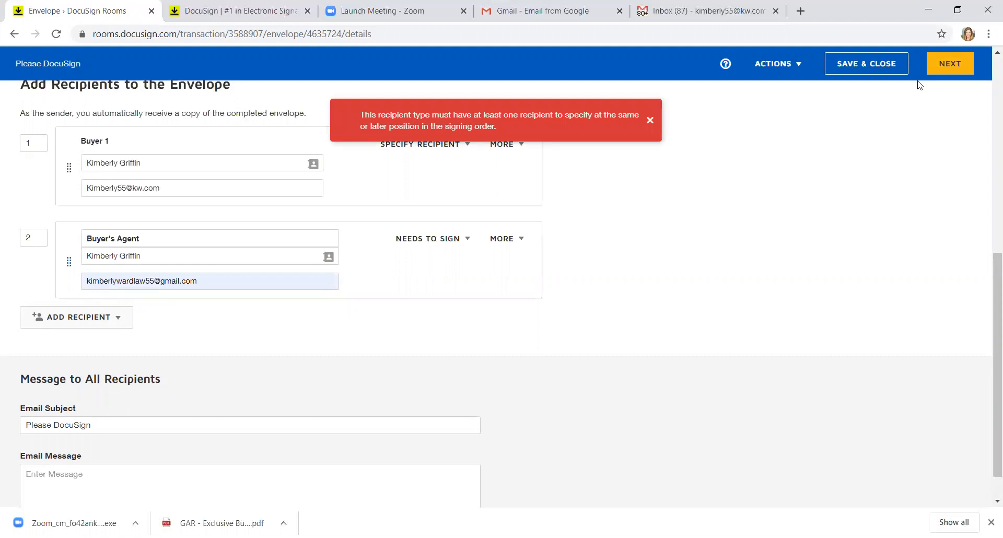
pyautogui.click(650, 121)
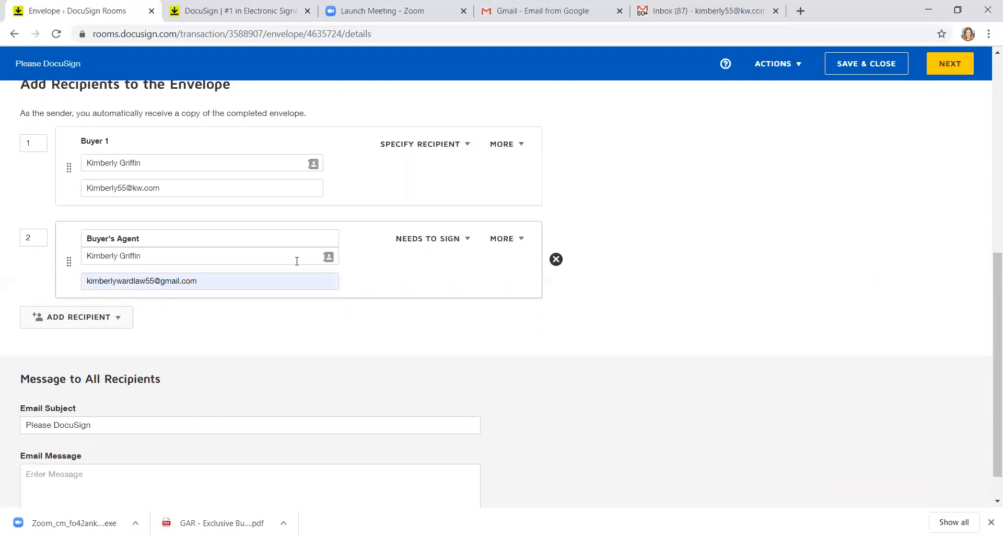
# Step: Set Buyer 1 to Needs to Sign and delete the Buyer's Agent recipient with its fields
pyautogui.click(443, 146)
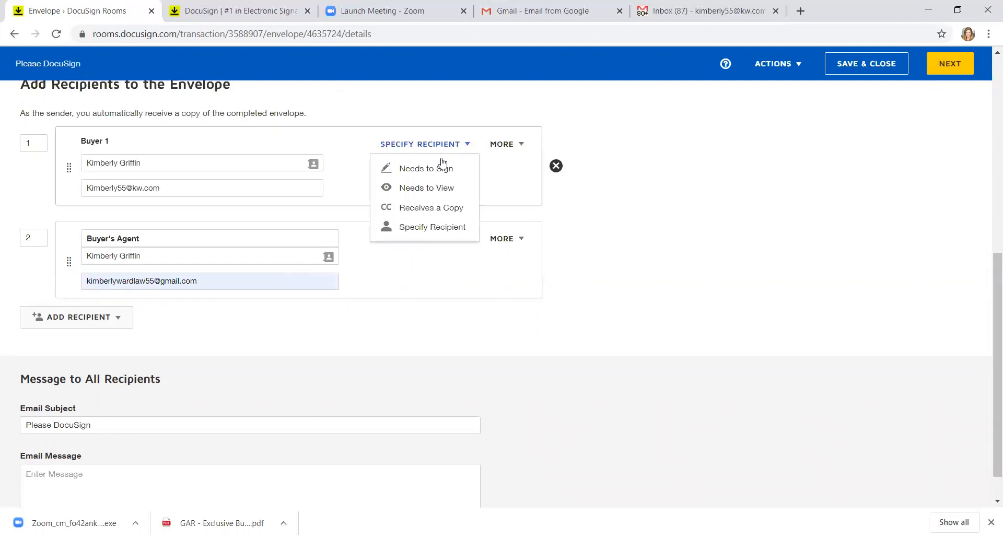
pyautogui.click(441, 168)
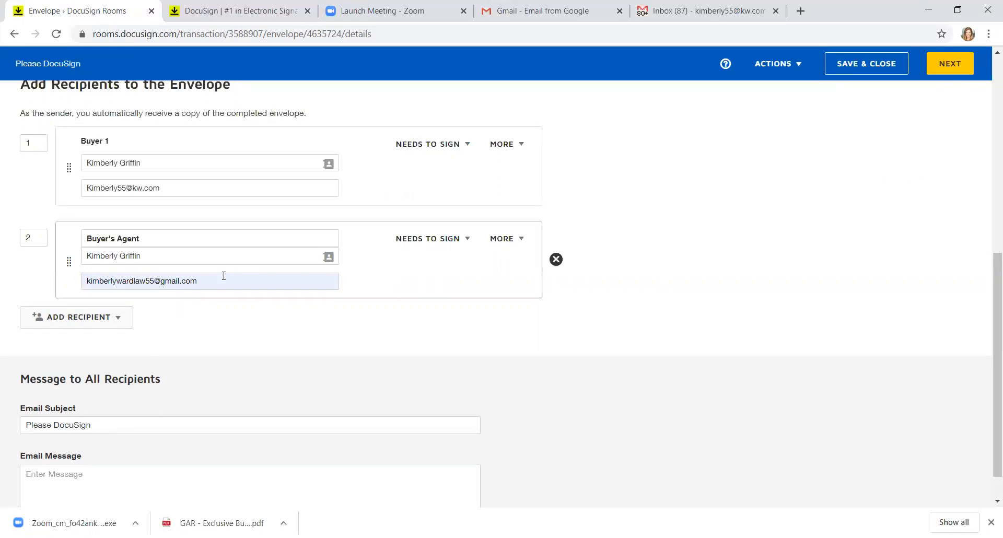
pyautogui.click(556, 259)
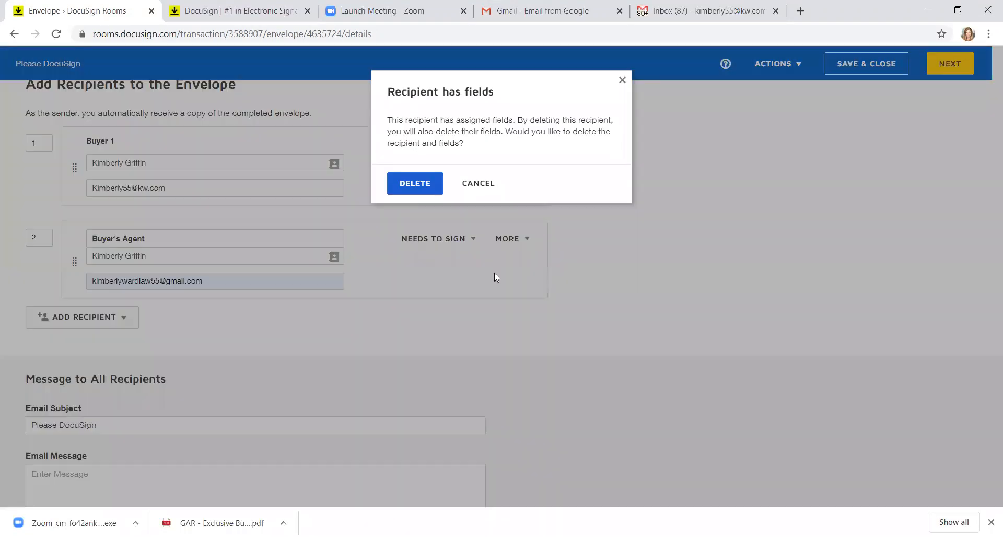
pyautogui.click(402, 184)
# Step: Re-add Buyer's Agent from Pre-Tagged Roles, assigned to the room participant, and proceed to fields
pyautogui.click(110, 277)
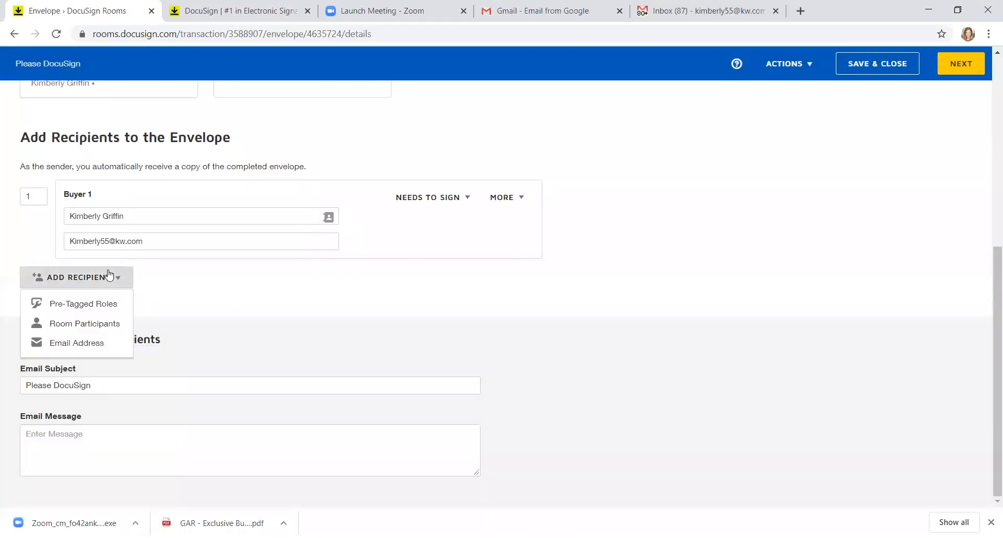
pyautogui.click(101, 303)
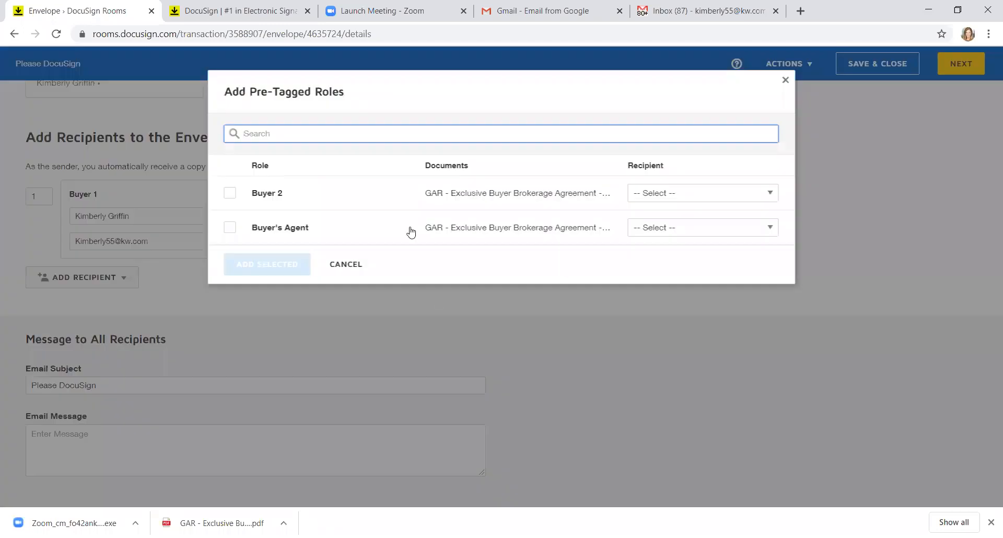
pyautogui.click(230, 229)
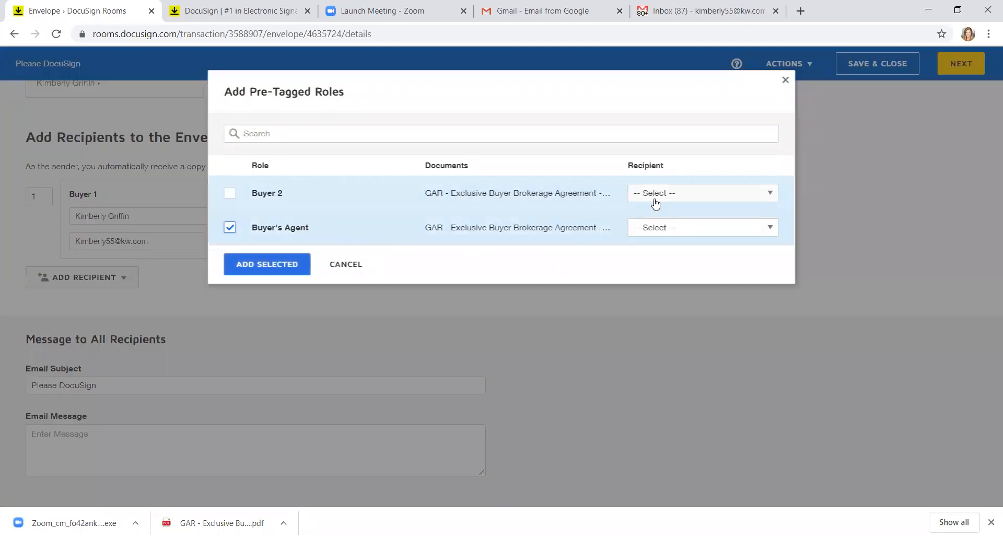
pyautogui.click(672, 227)
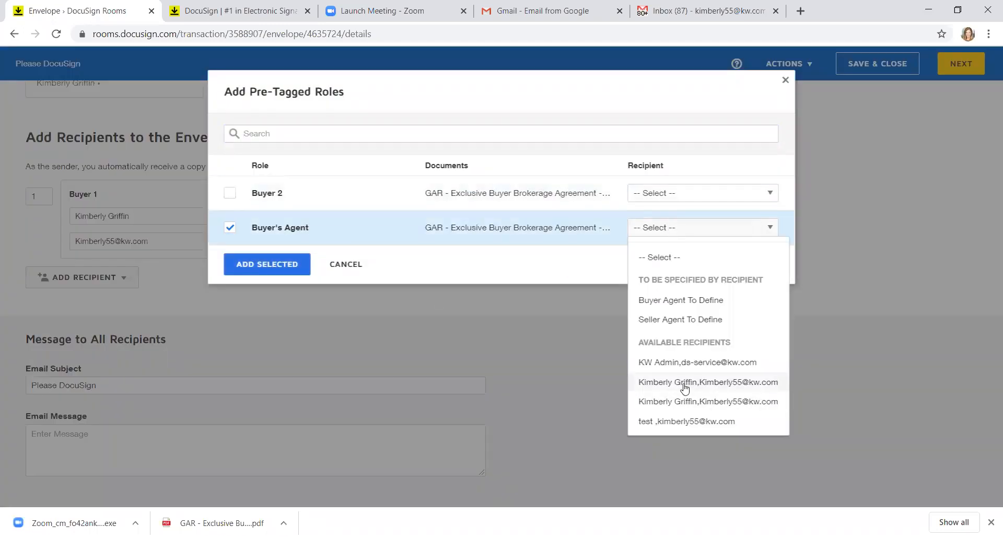
pyautogui.click(685, 386)
pyautogui.click(300, 265)
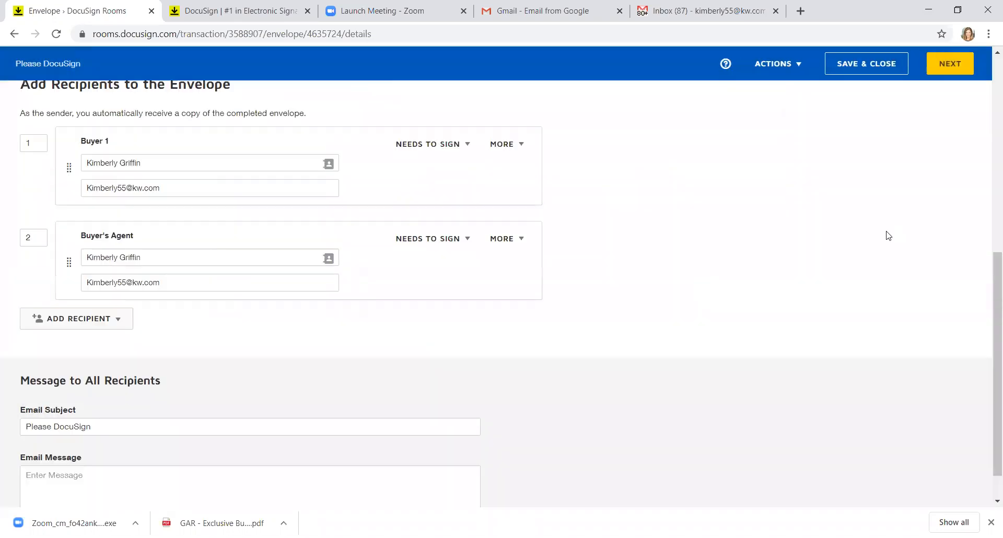
pyautogui.click(949, 63)
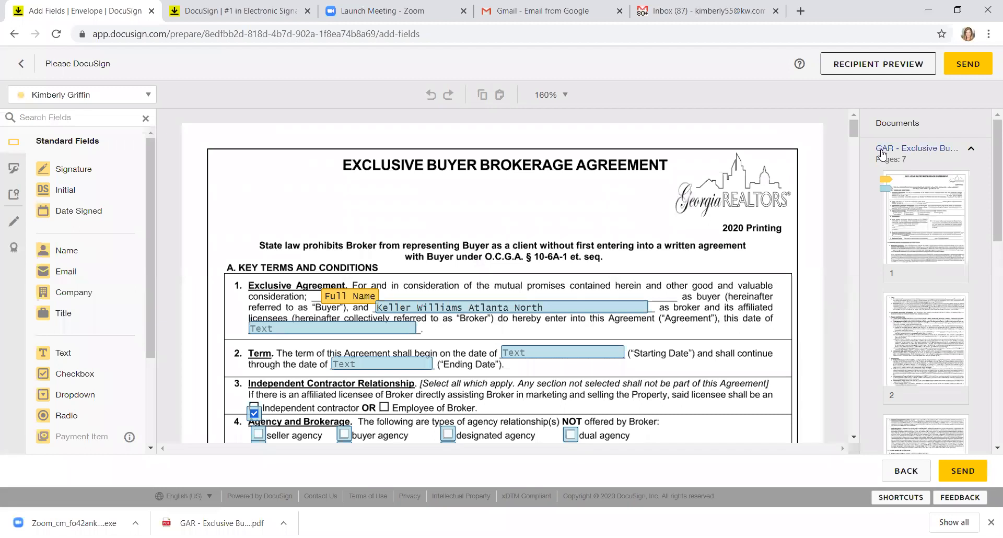
# Step: Send the Please DocuSign envelope and switch to the Gmail inbox
pyautogui.click(965, 65)
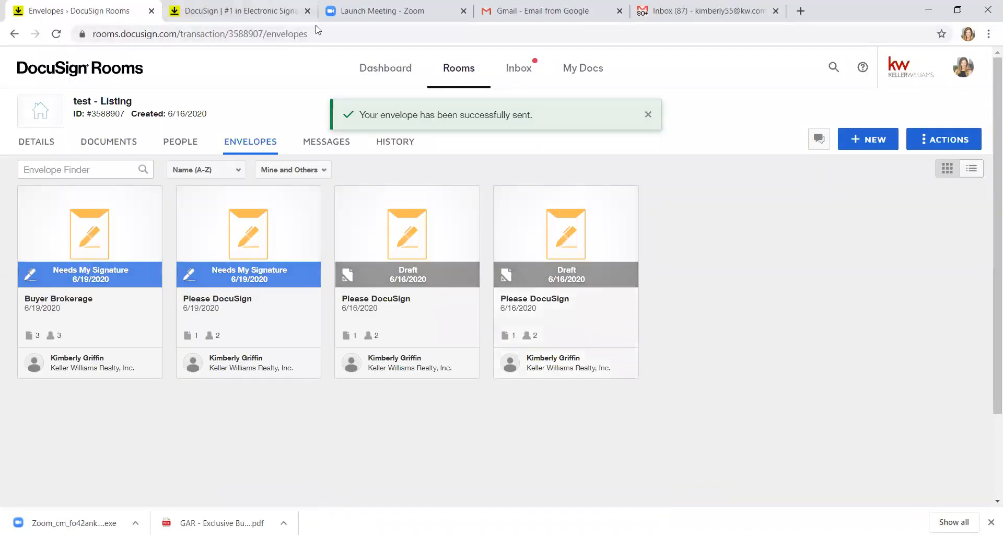
pyautogui.click(703, 10)
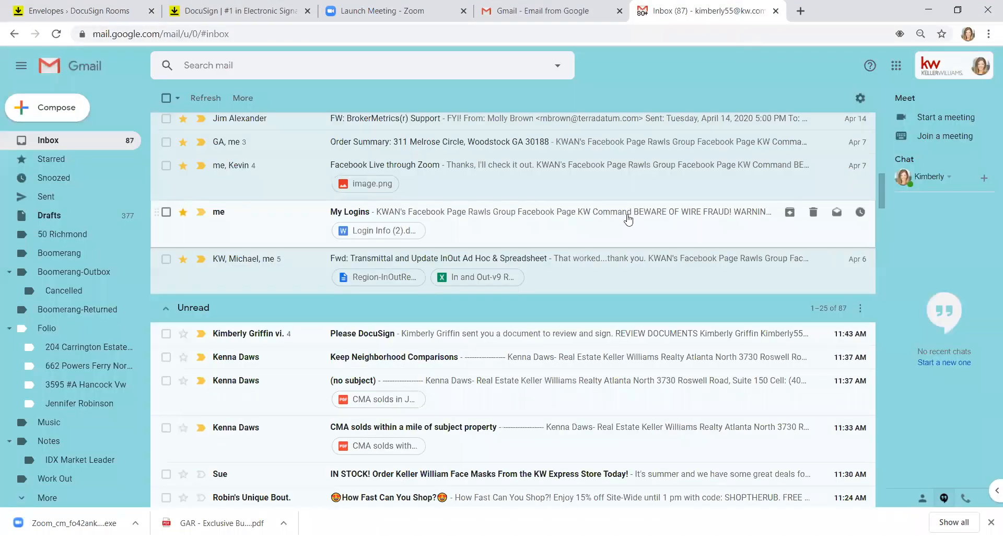
# Step: Open the Please DocuSign email's documents, scroll through them, and close the signing view
pyautogui.click(343, 339)
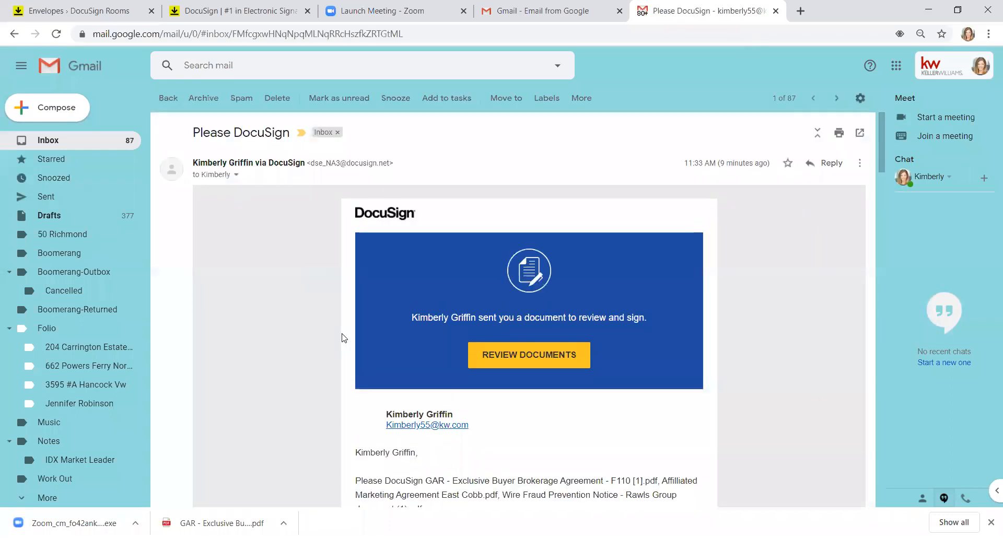
pyautogui.click(551, 359)
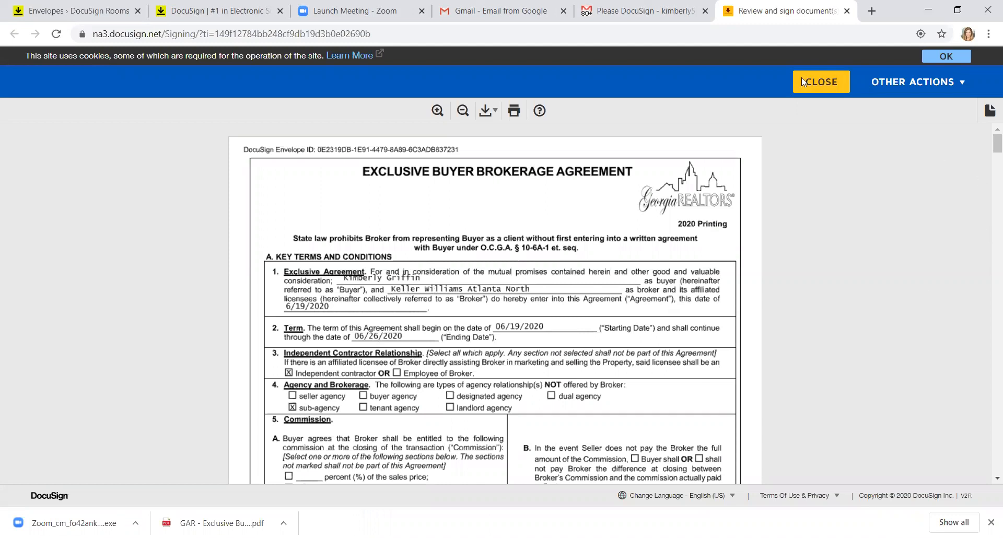
pyautogui.scroll(-20, 989, 300)
pyautogui.scroll(-20, 989, 300)
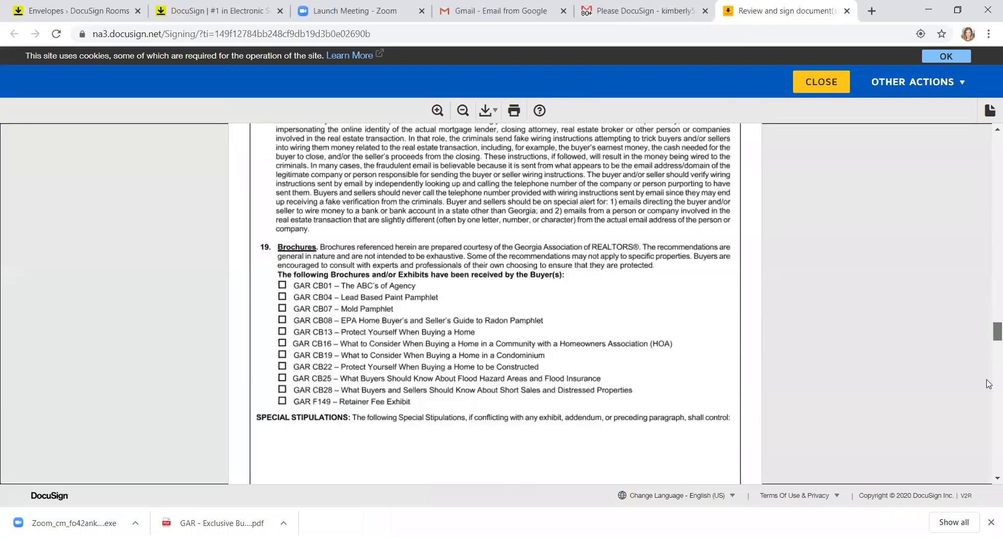
pyautogui.scroll(-2, 989, 375)
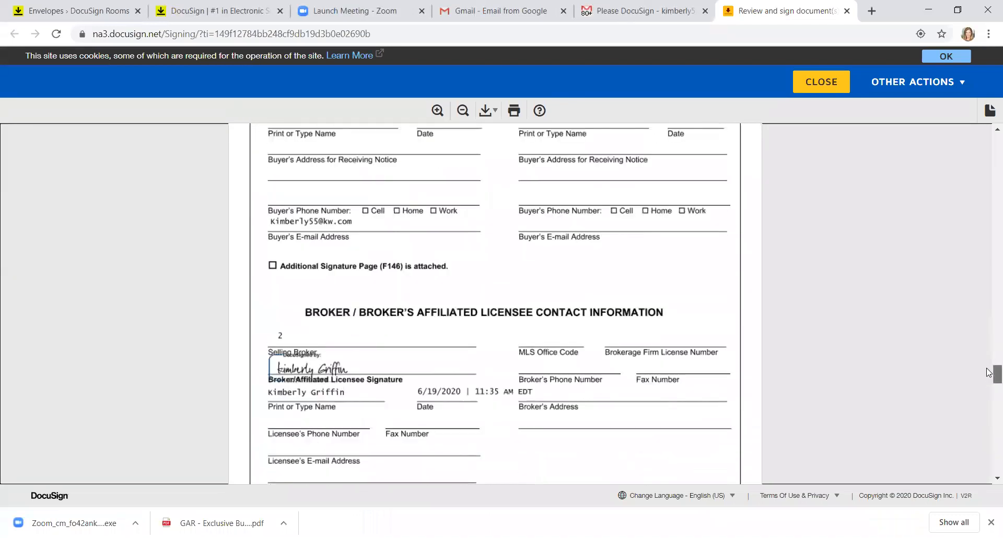
pyautogui.scroll(4, 989, 375)
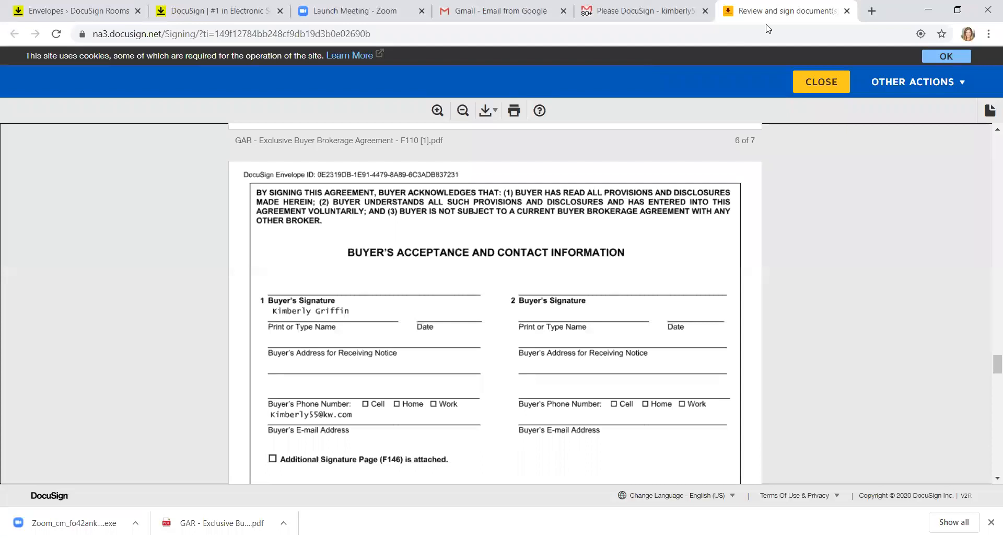
pyautogui.click(821, 81)
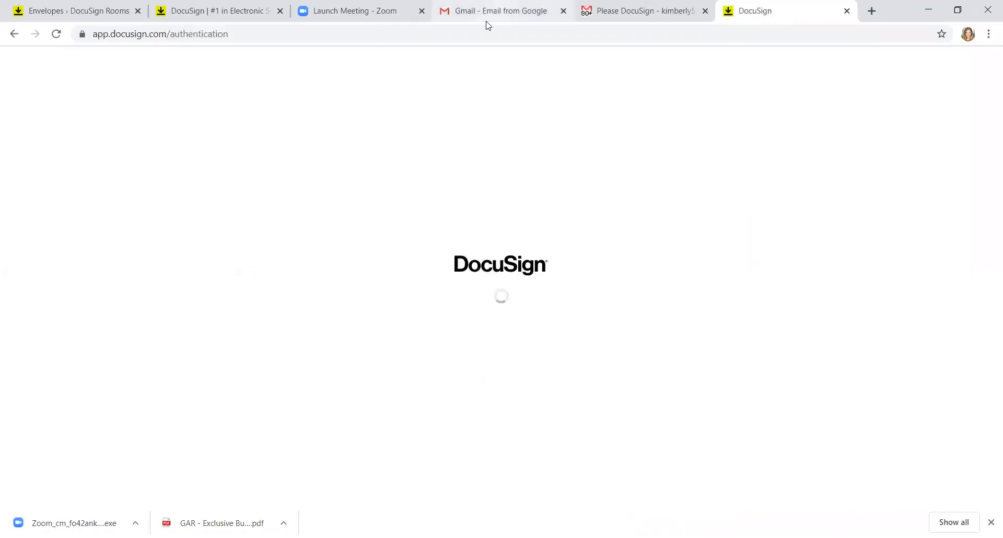
# Step: Return from the request email to the Gmail inbox, then switch to the DocuSign home tab
pyautogui.click(487, 21)
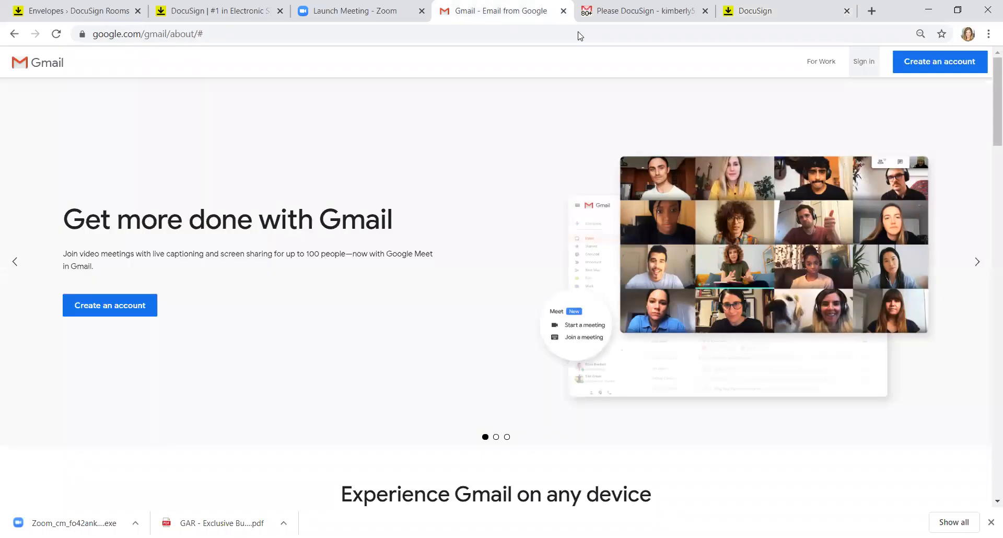
pyautogui.click(685, 19)
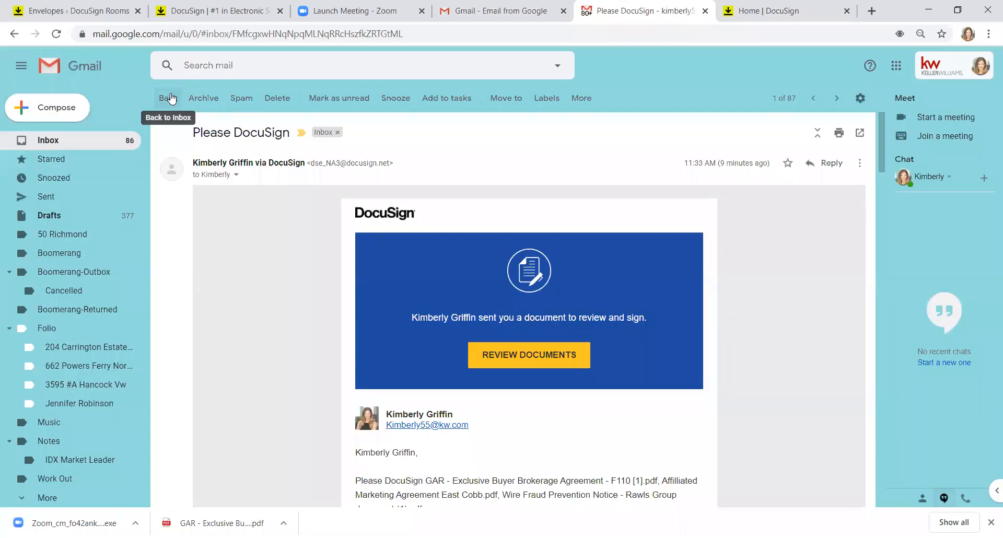
pyautogui.click(167, 101)
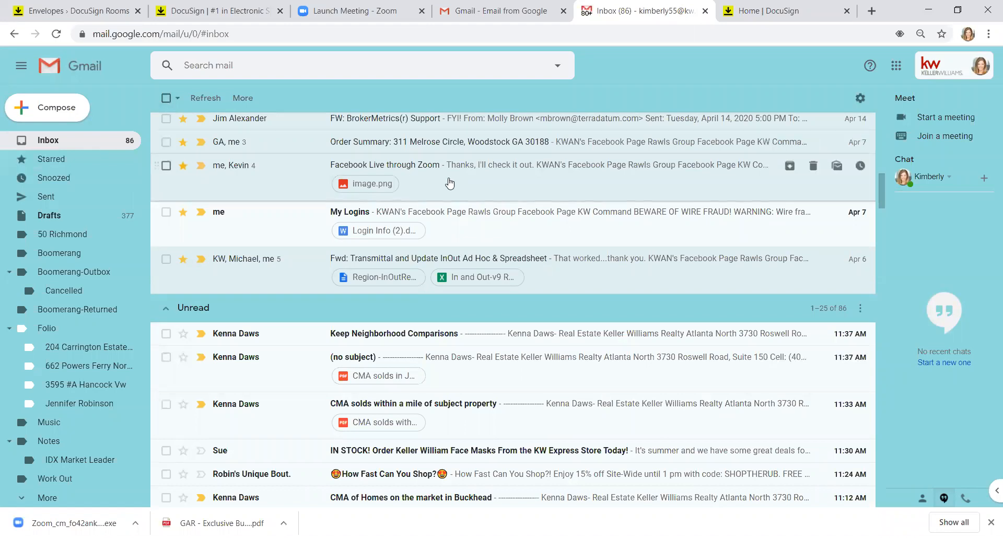
pyautogui.hotkey('ctrl', 'Tab')
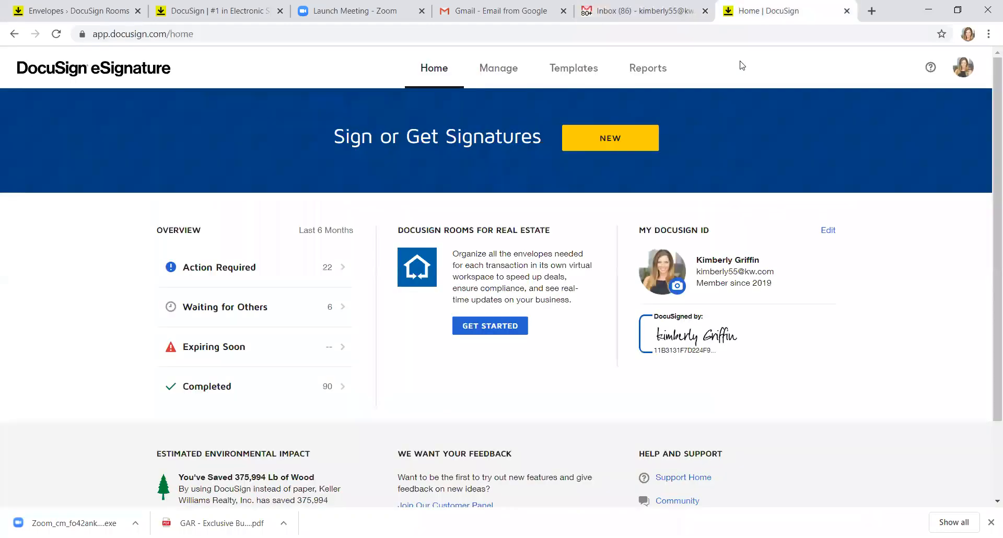
pyautogui.click(234, 12)
# Step: Open the Buyer Brokerage envelope in the test - Listing room and begin signing
pyautogui.click(95, 10)
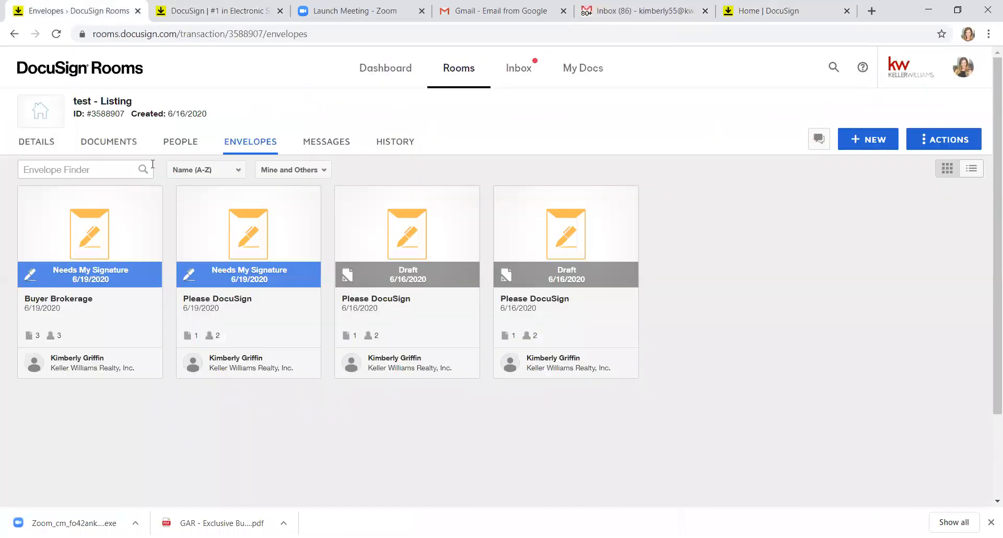
pyautogui.click(128, 215)
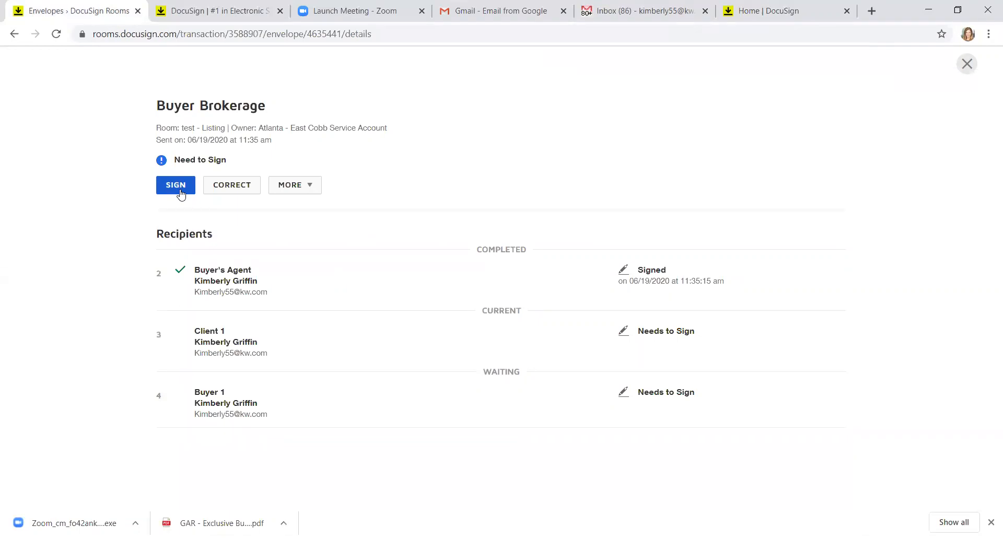
pyautogui.click(180, 193)
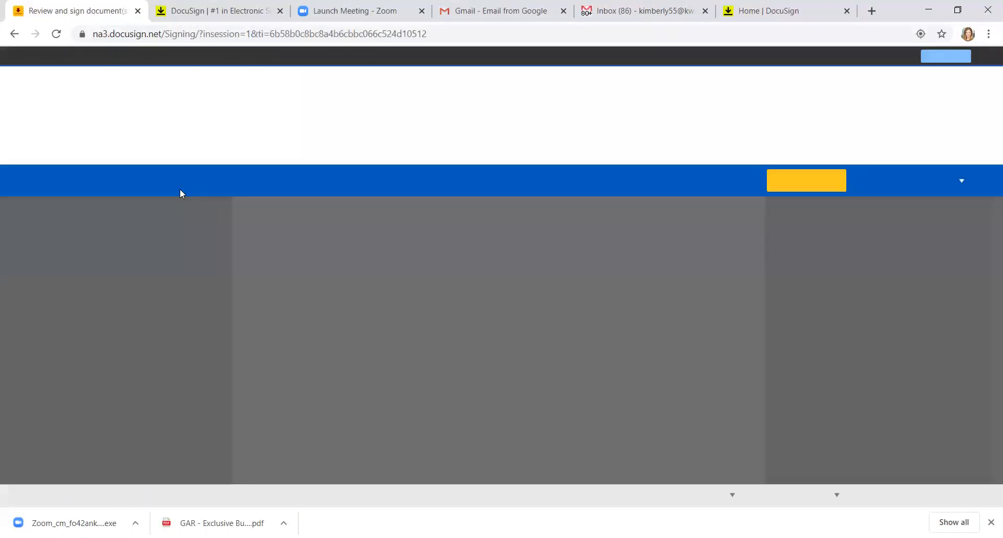
pyautogui.click(833, 181)
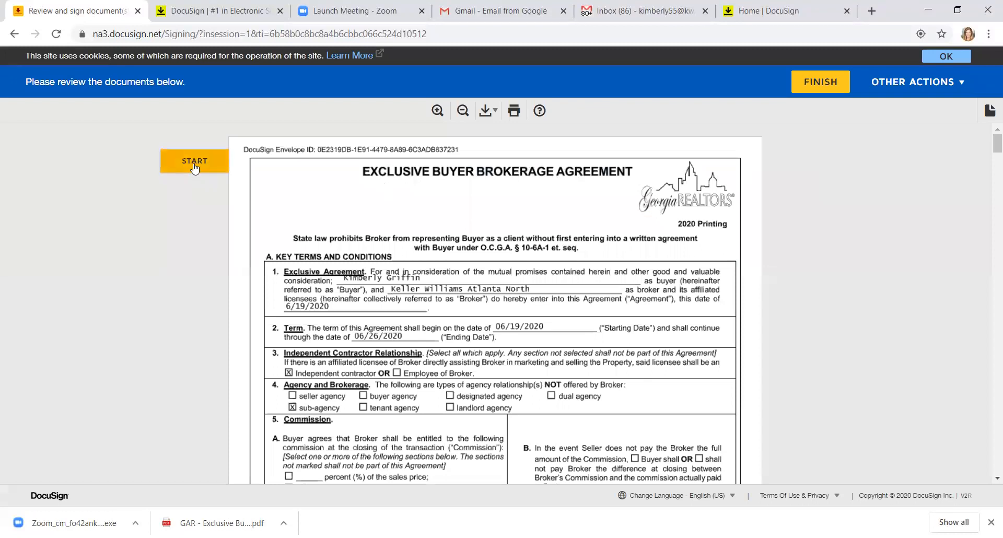
# Step: Sign the marketing agreement and wire fraud notice fields, finish, and switch to eSignature
pyautogui.click(194, 162)
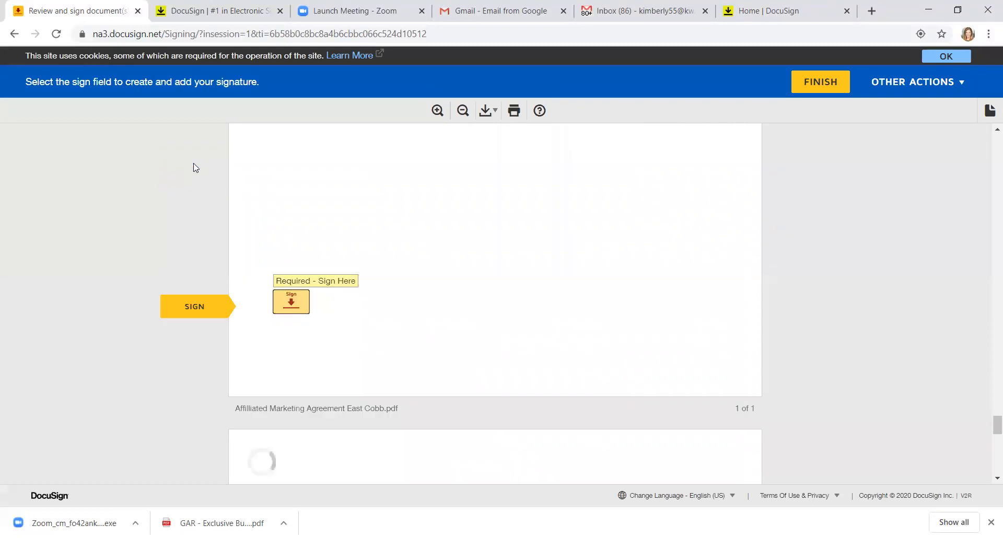
pyautogui.click(296, 310)
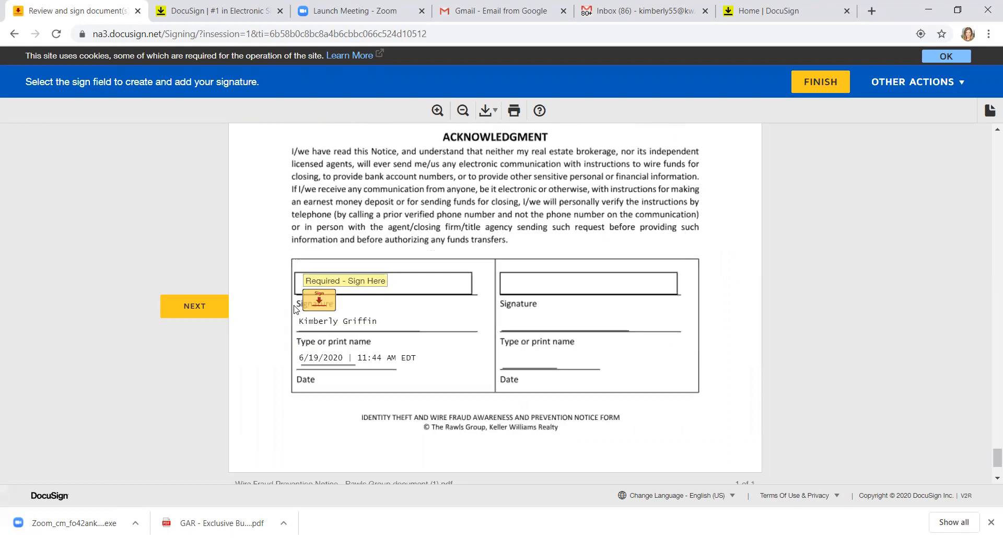
pyautogui.click(312, 309)
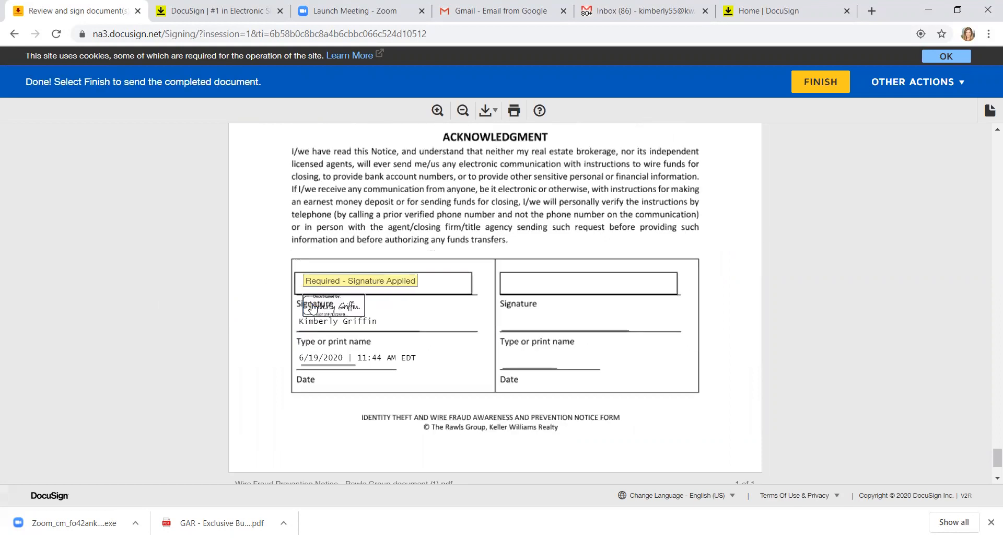
pyautogui.click(802, 83)
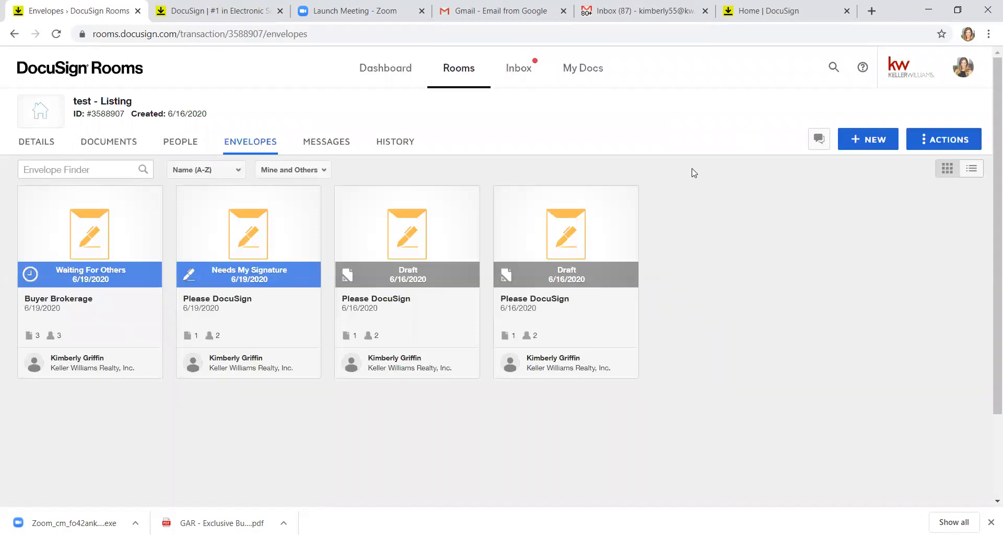
pyautogui.click(965, 66)
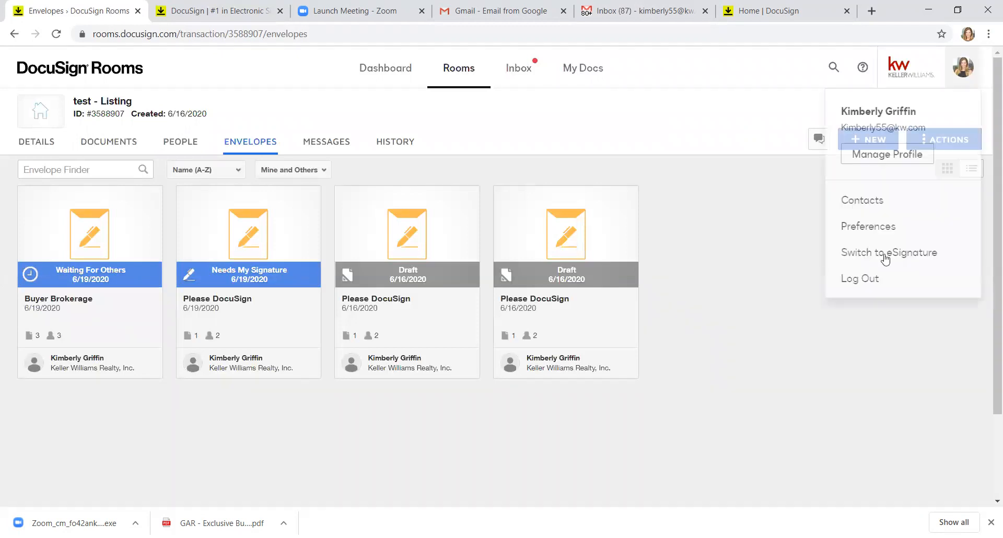
pyautogui.click(907, 254)
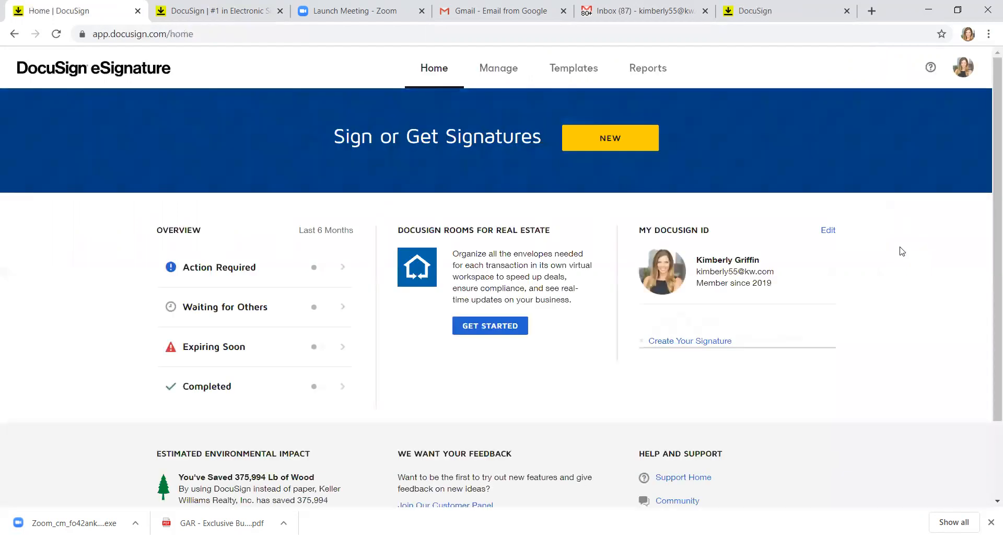
# Step: Open the Buyer Brokerage Agreement template for editing from Templates
pyautogui.click(572, 70)
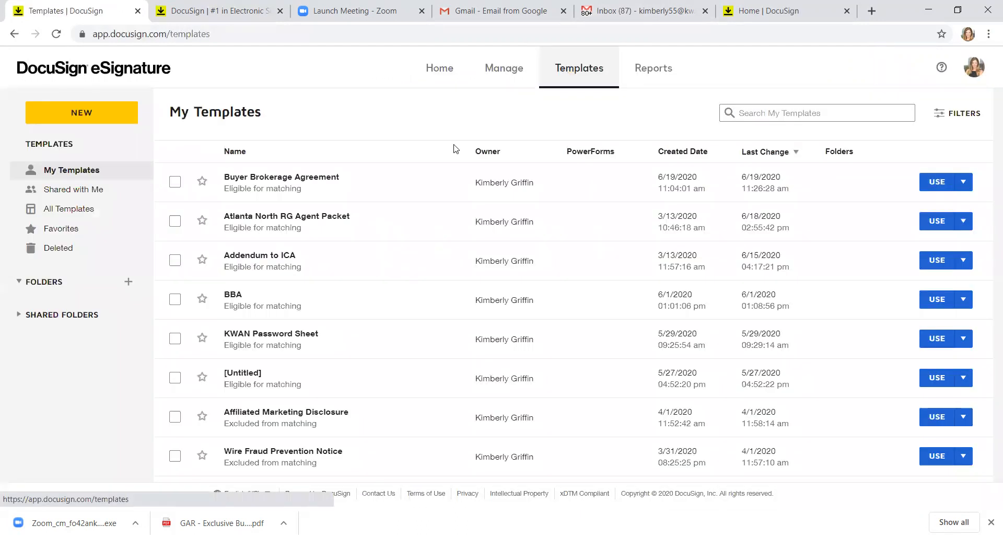
pyautogui.click(963, 184)
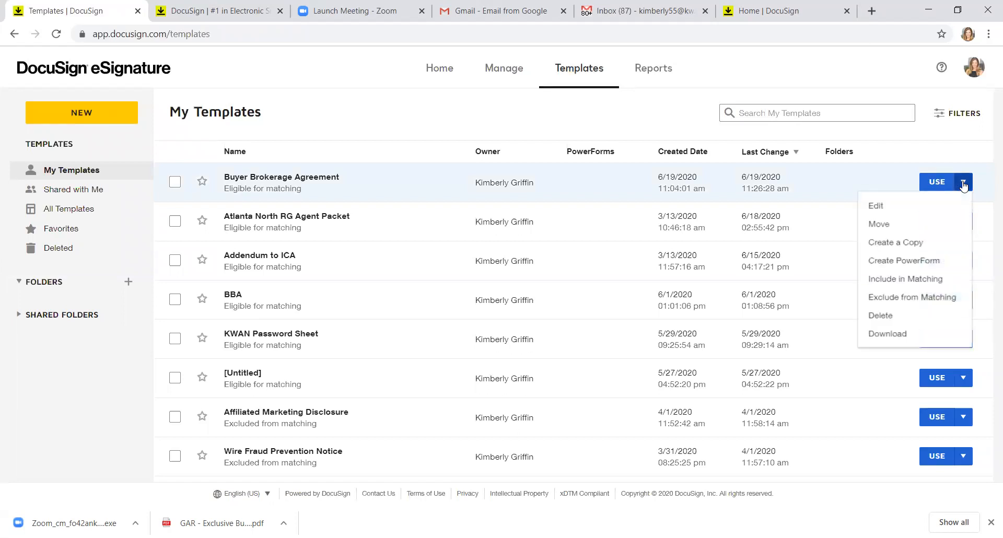
pyautogui.click(878, 207)
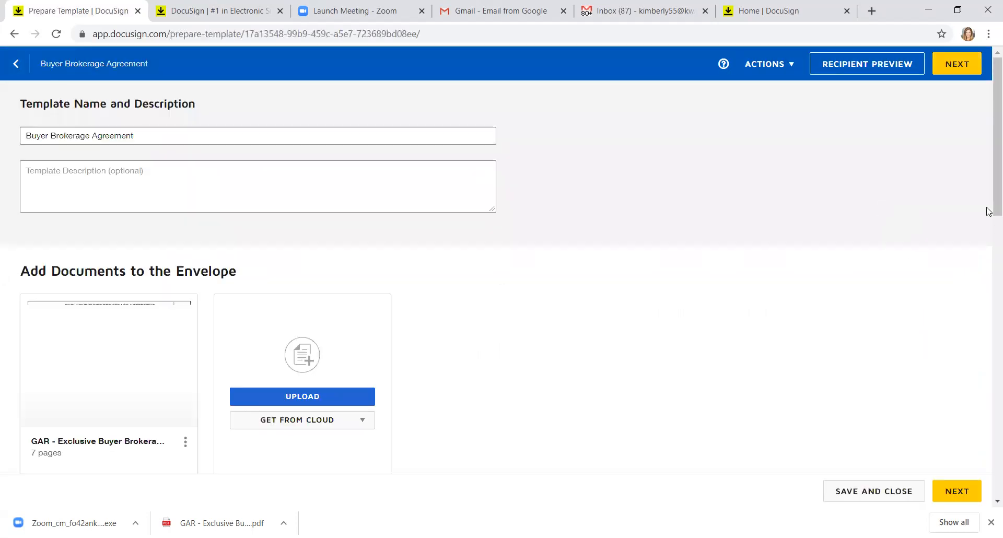
# Step: Replace the Buyer's Agent role name with the agent's full name and proceed to fields
pyautogui.moveTo(989, 204); pyautogui.dragTo(991, 293)
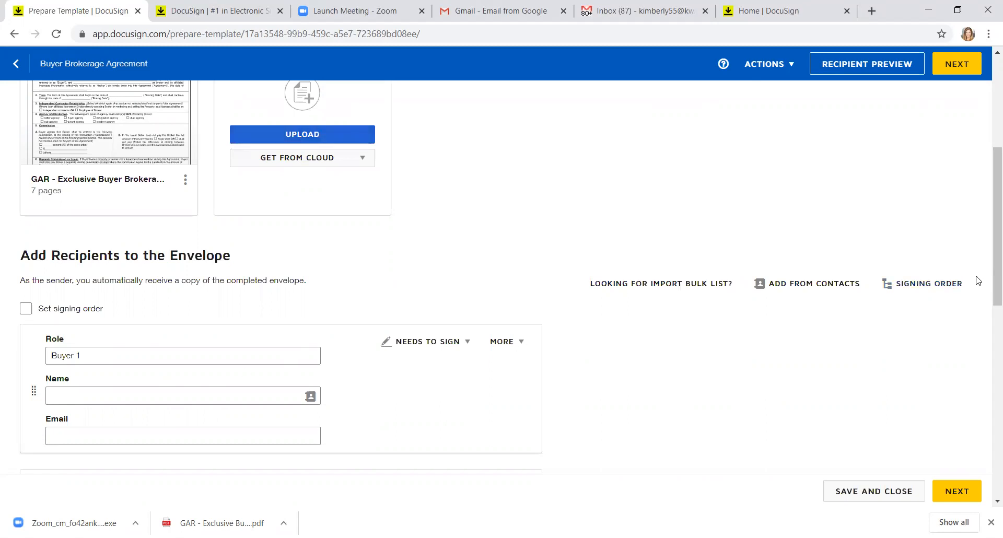
pyautogui.scroll(-1, 987, 325)
pyautogui.scroll(-5, 988, 325)
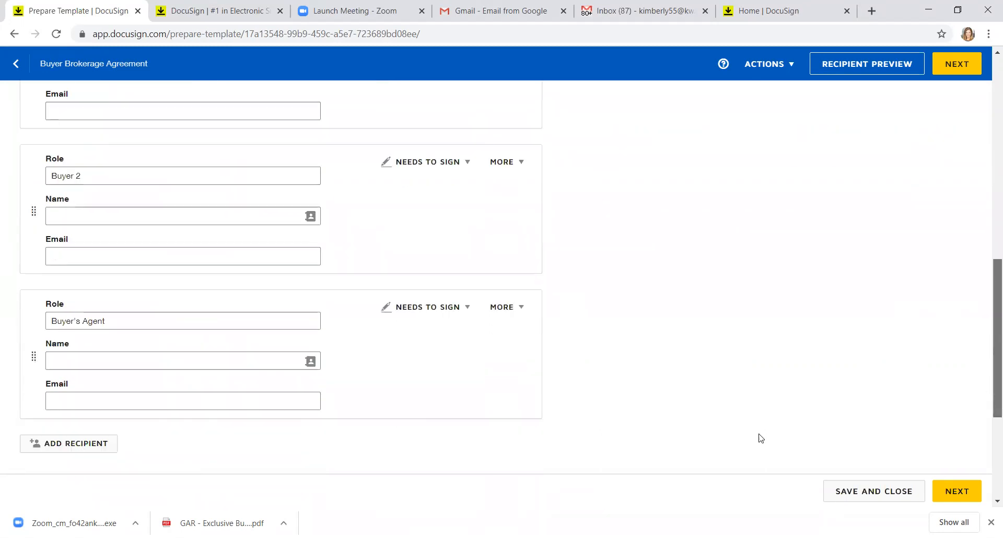
pyautogui.click(235, 321)
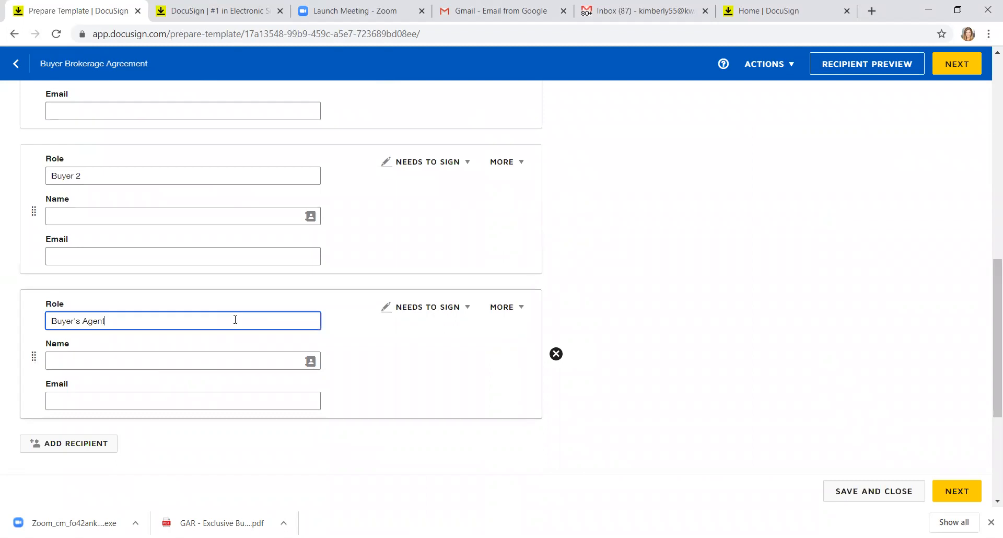
pyautogui.press('BackSpace')
pyautogui.press('BackSpace')
pyautogui.press('BackSpace')
pyautogui.press('BackSpace')
pyautogui.press('BackSpace')
pyautogui.press('BackSpace')
pyautogui.press('BackSpace')
pyautogui.press('BackSpace')
pyautogui.press('BackSpace')
pyautogui.press('BackSpace')
pyautogui.press('BackSpace')
pyautogui.press('BackSpace')
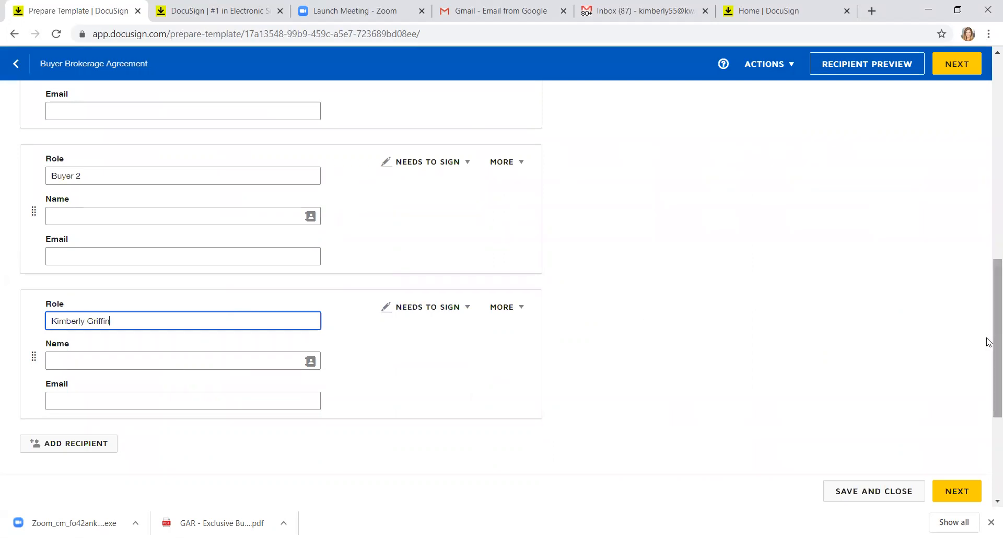
pyautogui.scroll(-4, 990, 410)
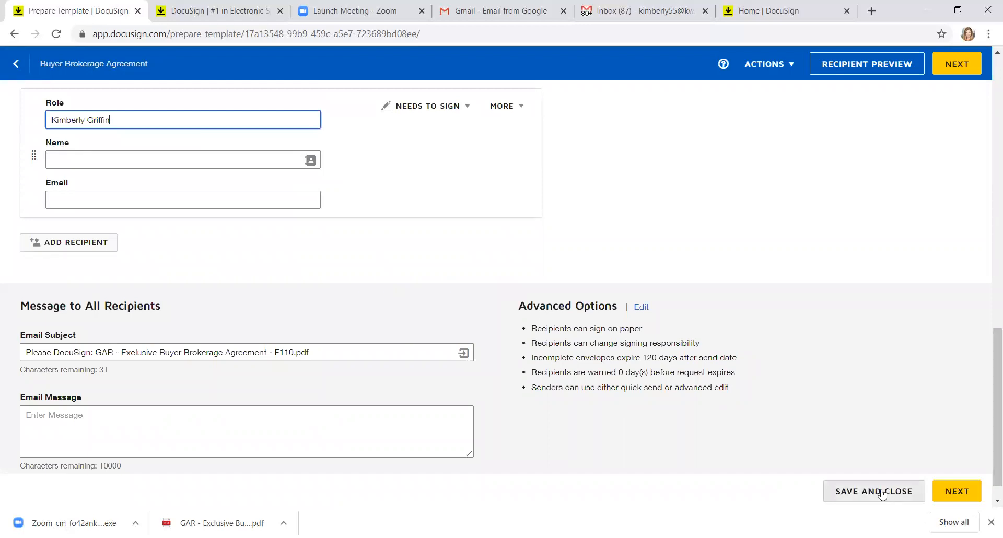
pyautogui.click(963, 491)
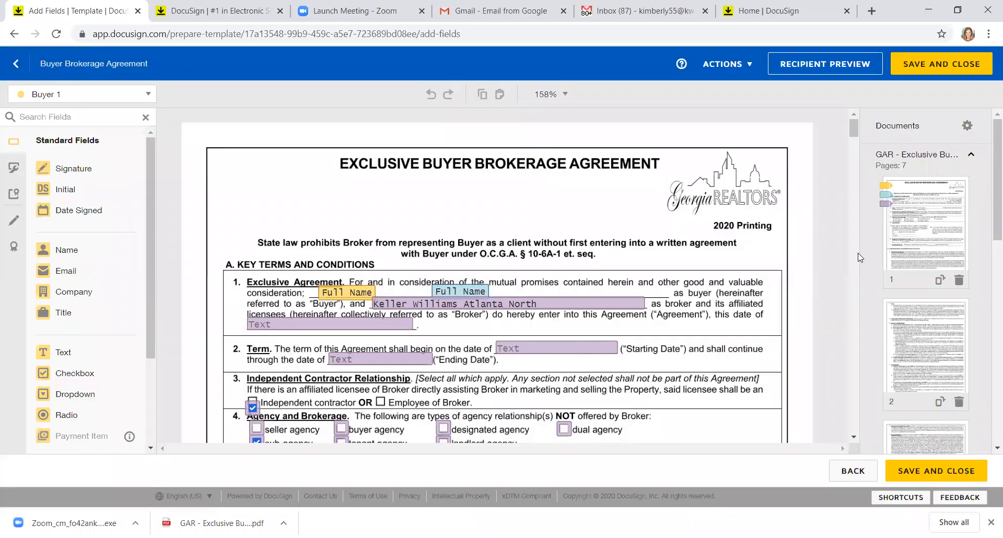
# Step: Place Buyer 1's Sign field on the first Buyer's Signature line
pyautogui.click(853, 436)
pyautogui.scroll(-20, 854, 438)
pyautogui.scroll(-20, 854, 438)
pyautogui.scroll(-20, 855, 433)
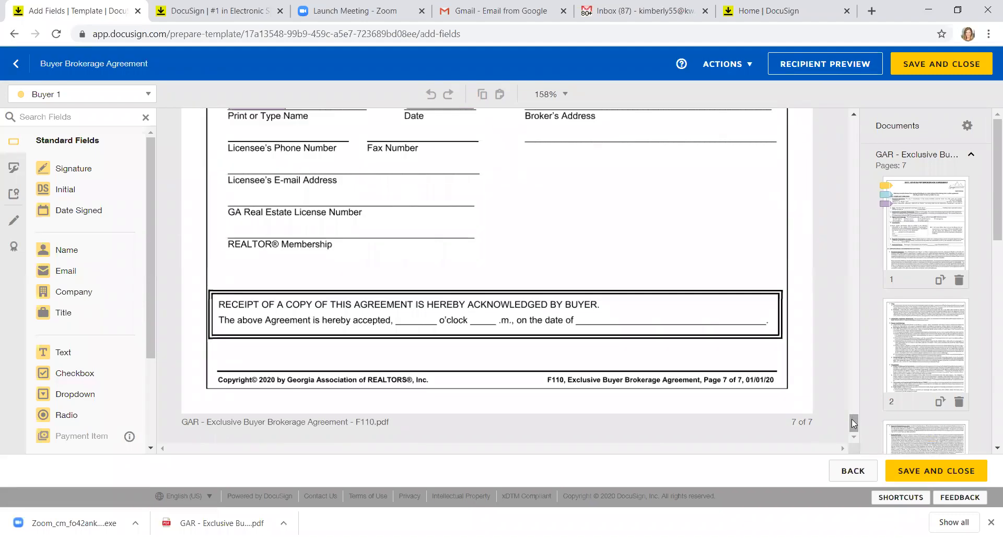
pyautogui.click(853, 115)
pyautogui.click(853, 113)
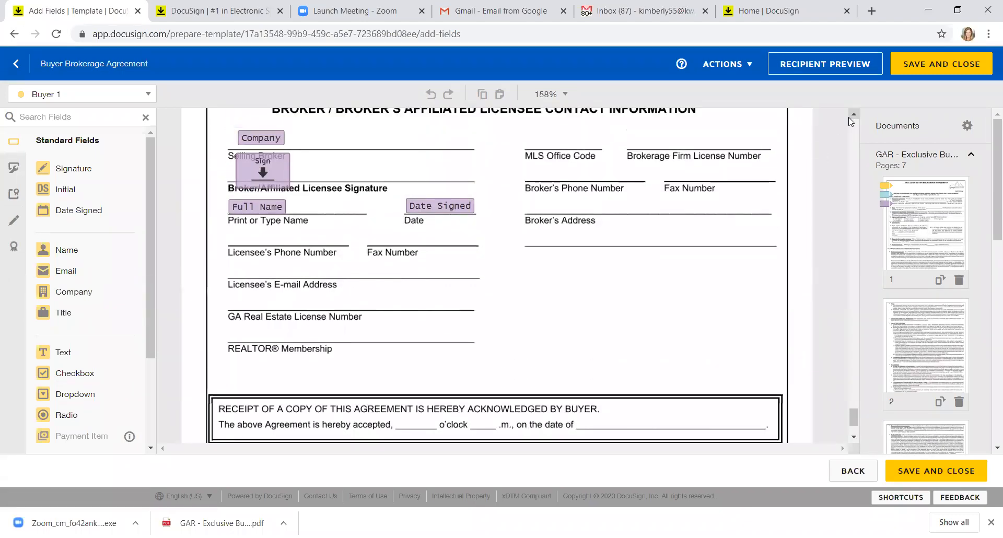
pyautogui.click(852, 116)
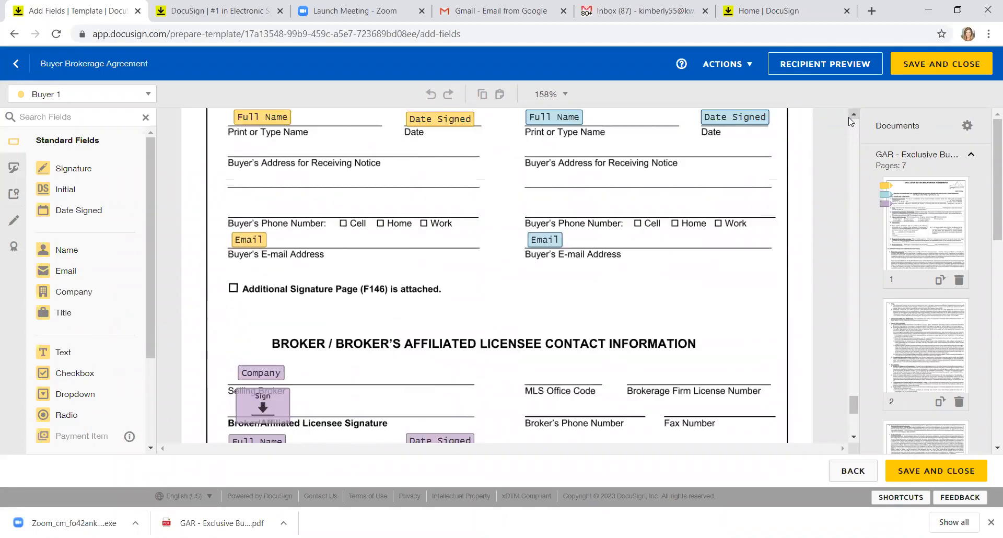
pyautogui.moveTo(260, 119)
pyautogui.mouseDown()
pyautogui.moveTo(281, 157)
pyautogui.moveTo(267, 154)
pyautogui.moveTo(277, 155)
pyautogui.moveTo(260, 120)
pyautogui.mouseUp()
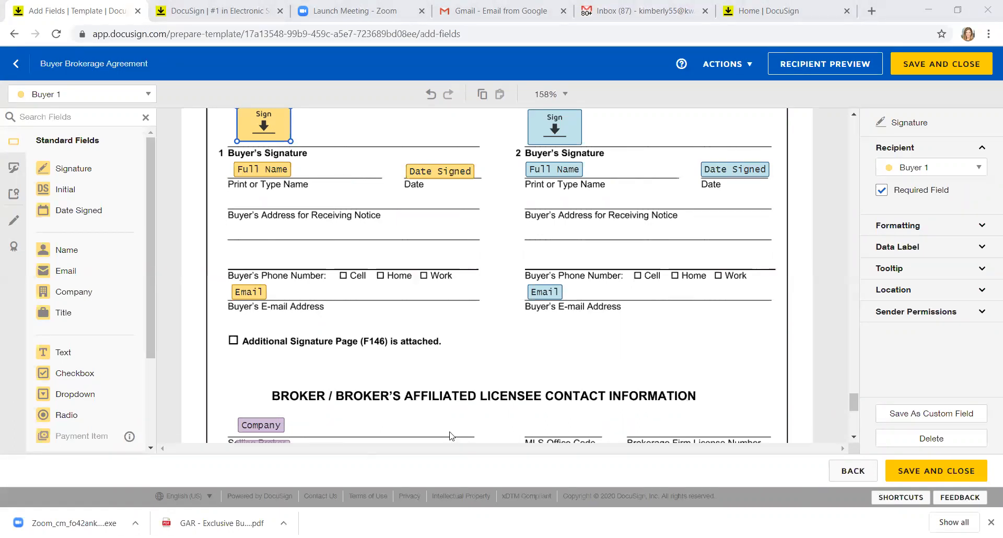
# Step: Shrink the signature field to half size, nudge it to the line, and save the template
pyautogui.moveTo(291, 142)
pyautogui.mouseDown()
pyautogui.moveTo(248, 117)
pyautogui.moveTo(258, 164)
pyautogui.moveTo(254, 131)
pyautogui.mouseUp()
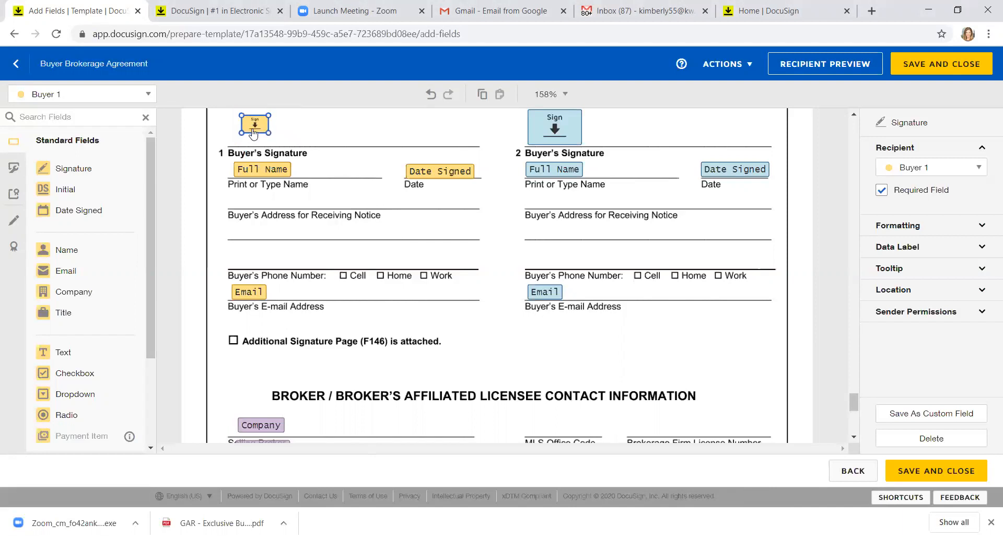
pyautogui.moveTo(254, 138); pyautogui.dragTo(255, 140)
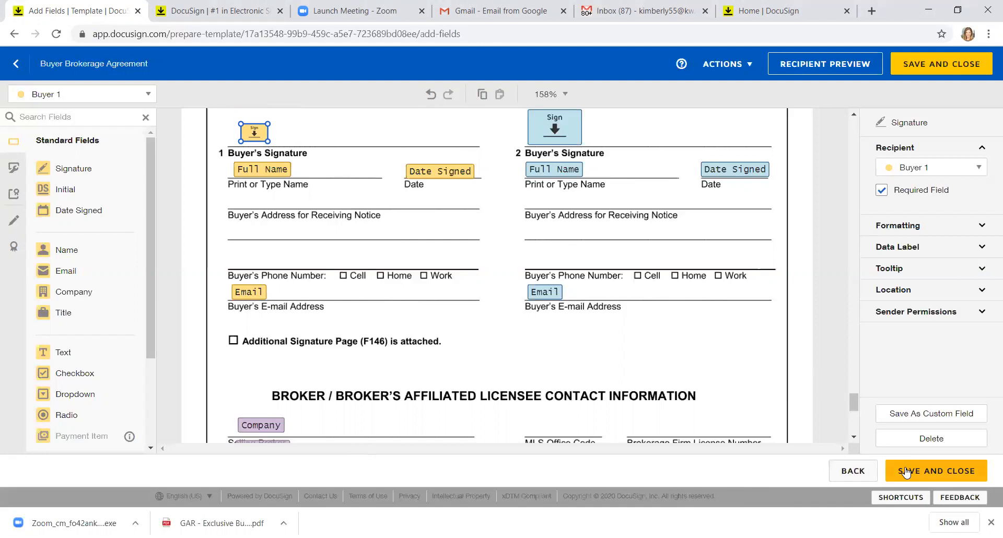
pyautogui.click(907, 472)
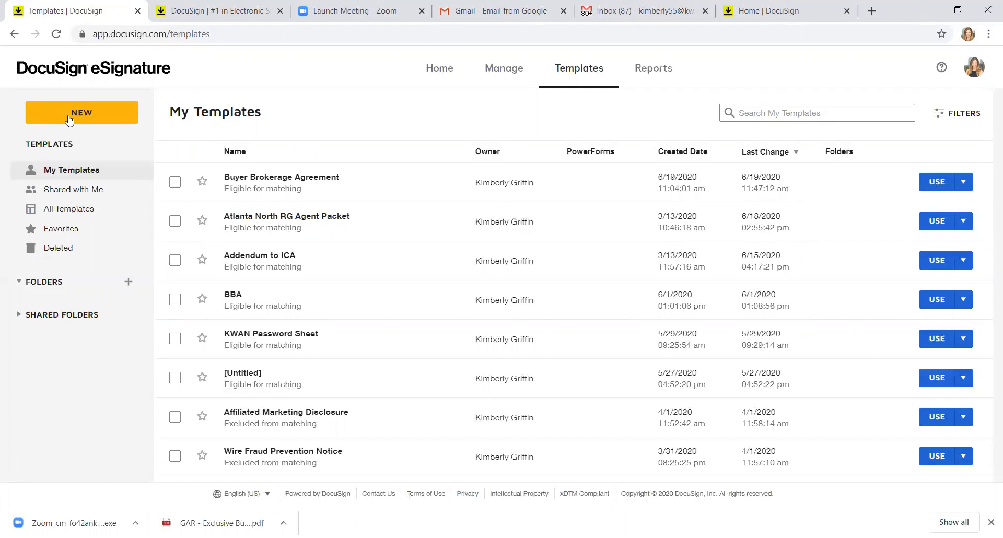
# Step: Glance at the new-template options, then close the spare DocuSign home page
pyautogui.click(69, 120)
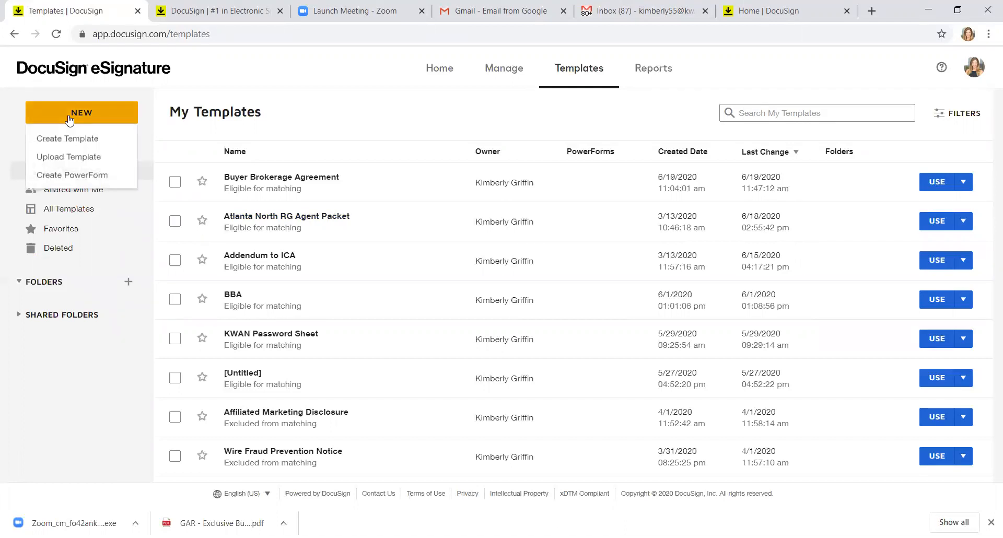
pyautogui.click(194, 64)
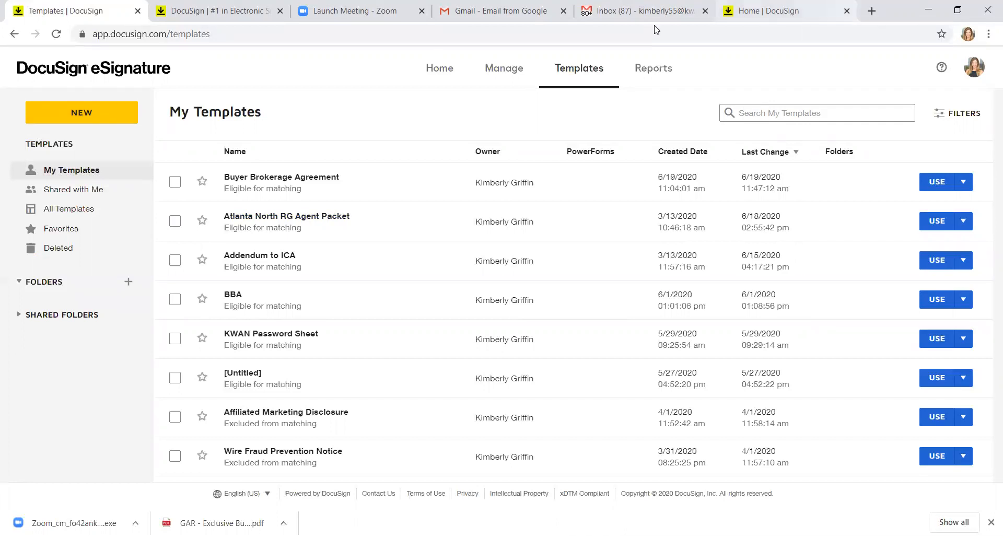
pyautogui.click(846, 11)
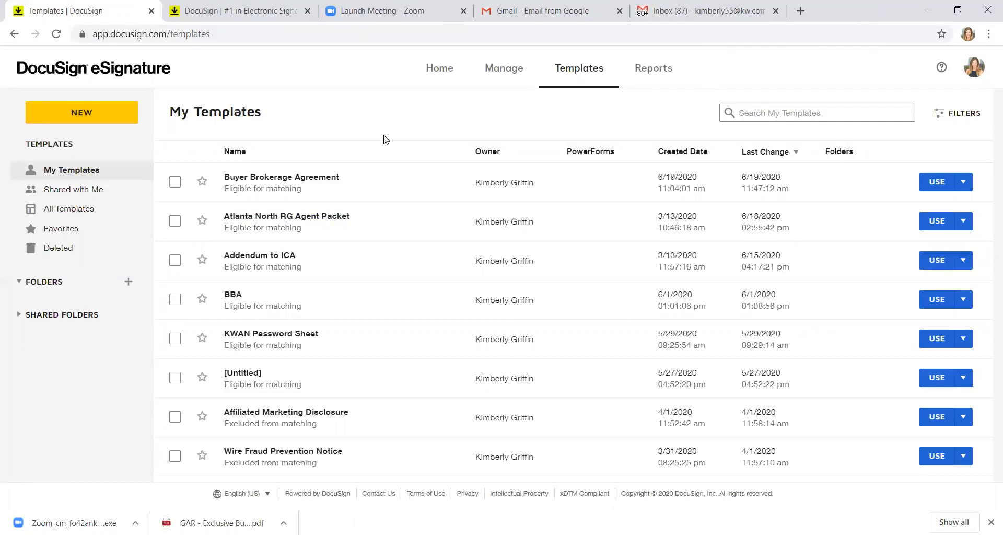
pyautogui.click(214, 11)
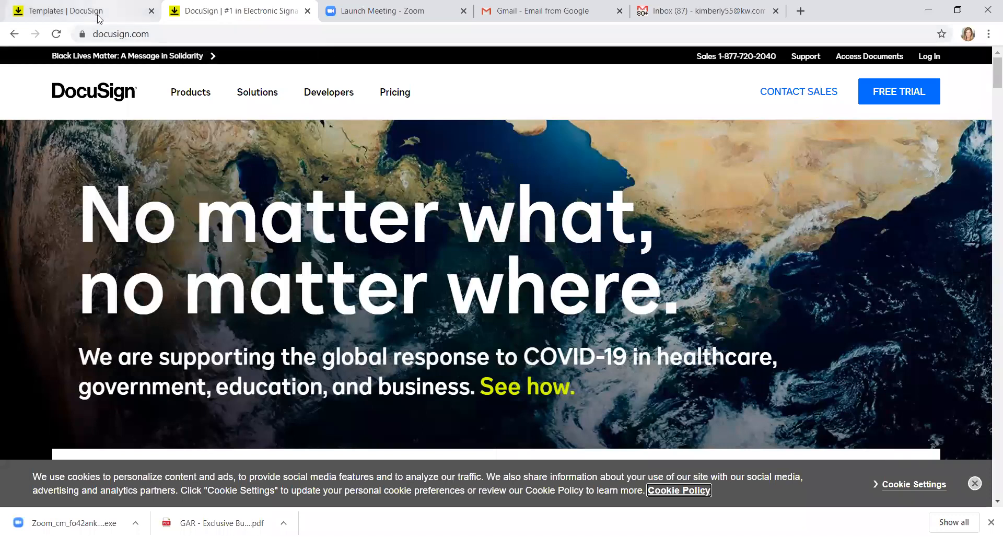
# Step: Return to My Templates and switch the account over to DocuSign Rooms
pyautogui.click(99, 19)
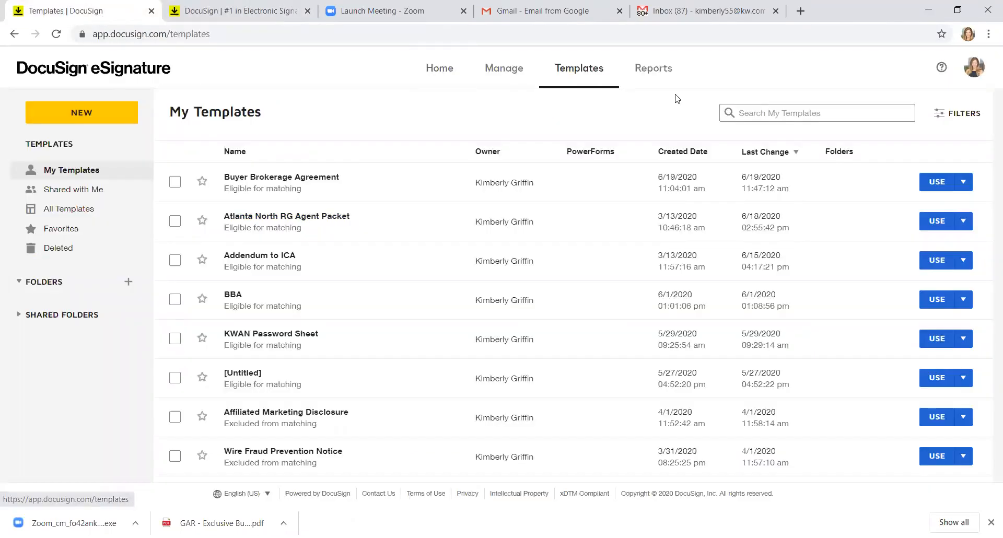
pyautogui.click(974, 67)
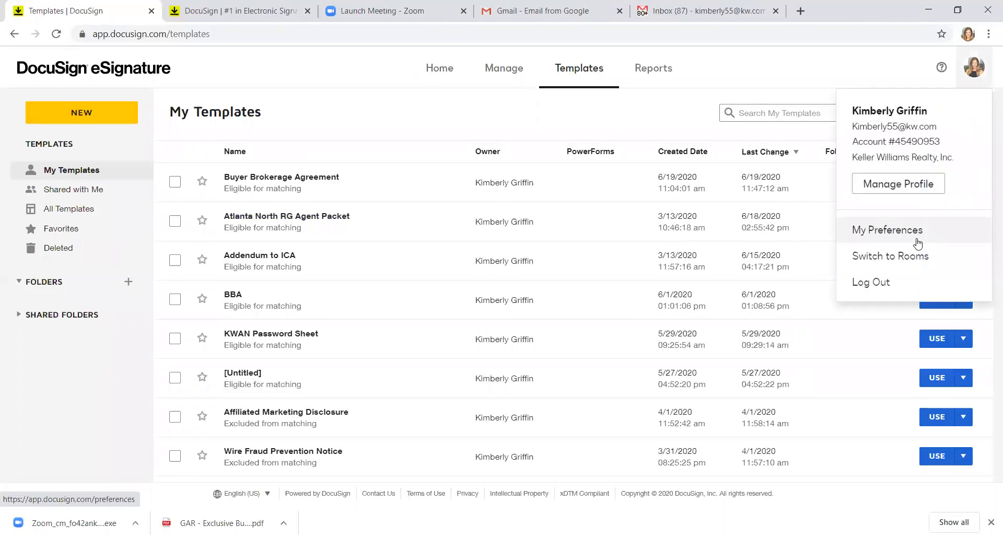
pyautogui.click(917, 255)
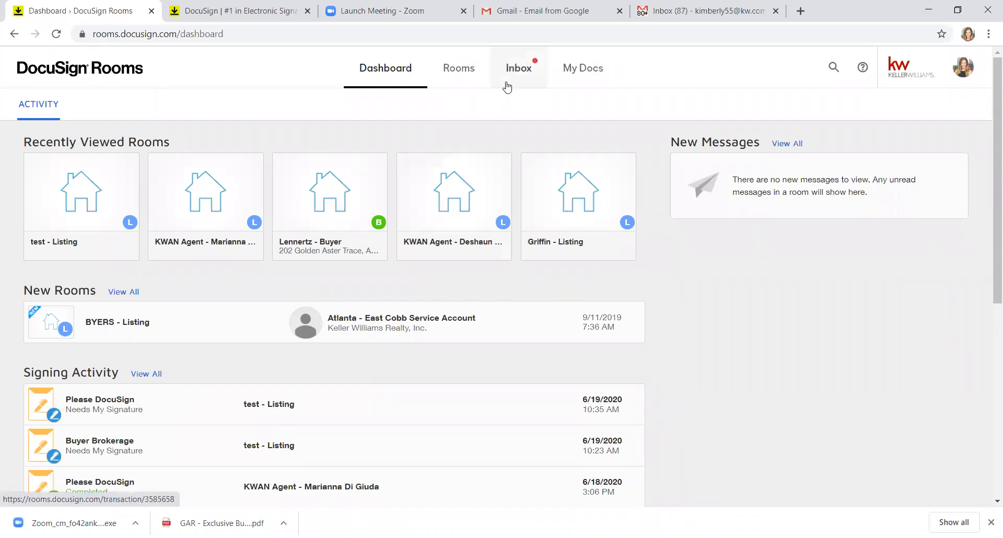
# Step: Open the test - Listing room and review its seller, agent and buyer details
pyautogui.click(465, 70)
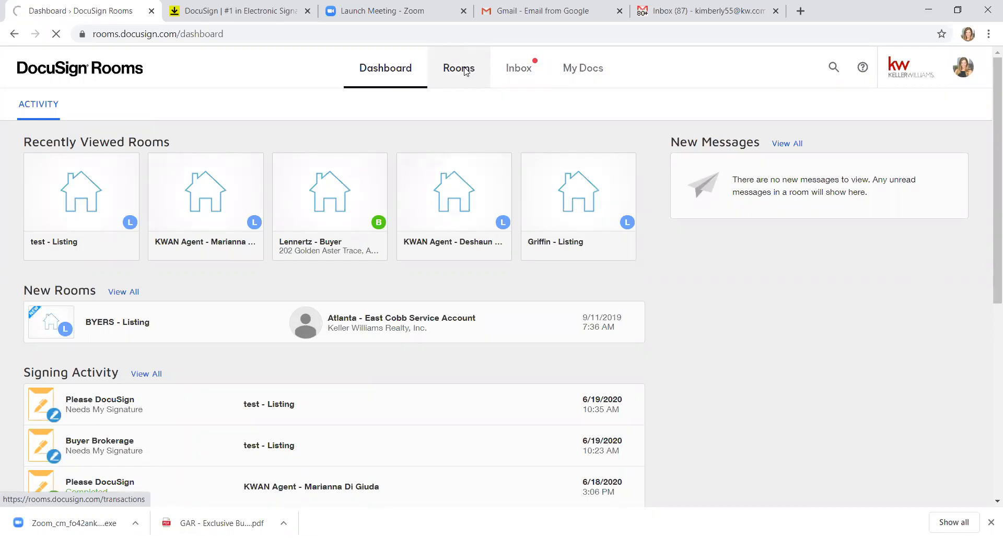
pyautogui.click(74, 204)
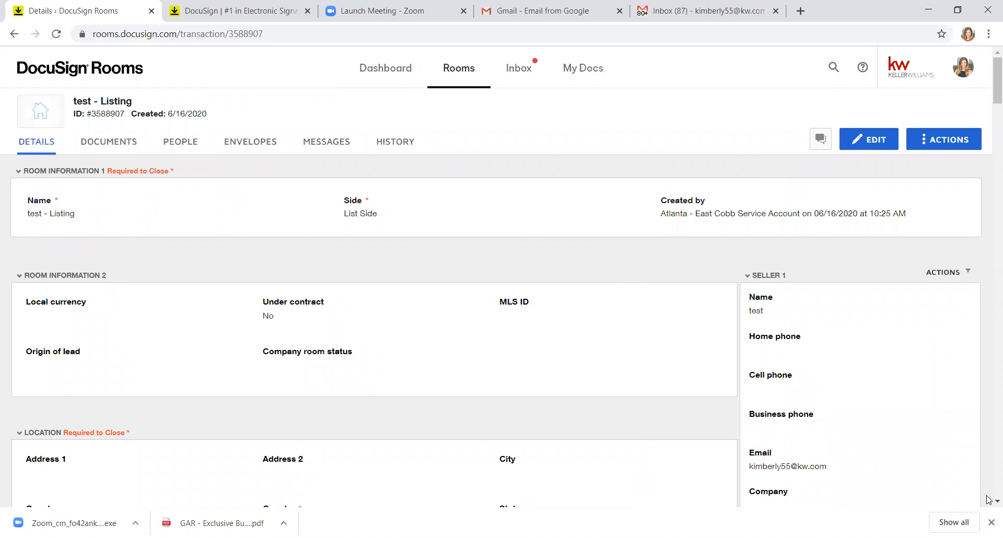
pyautogui.scroll(-5, 987, 505)
pyautogui.scroll(-12, 988, 506)
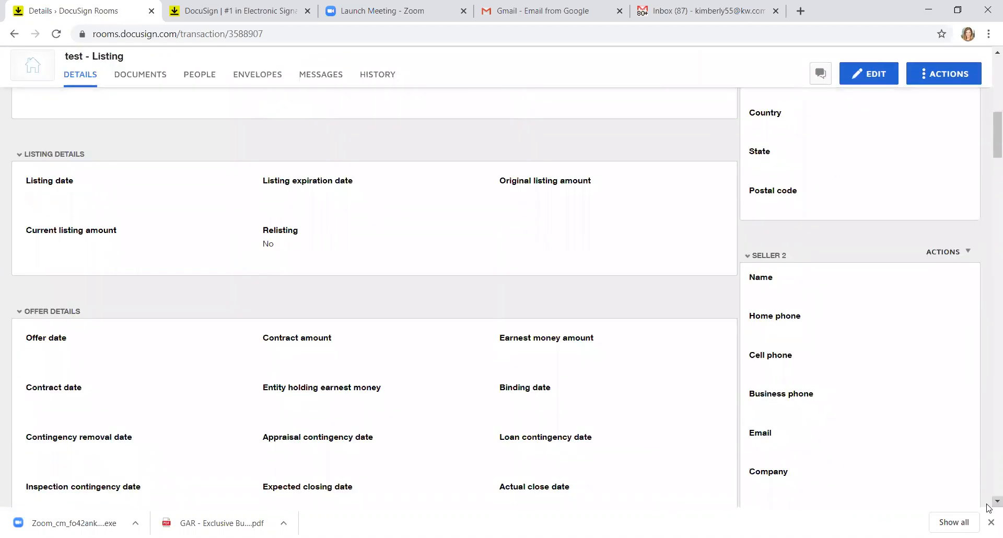
pyautogui.scroll(-1, 987, 506)
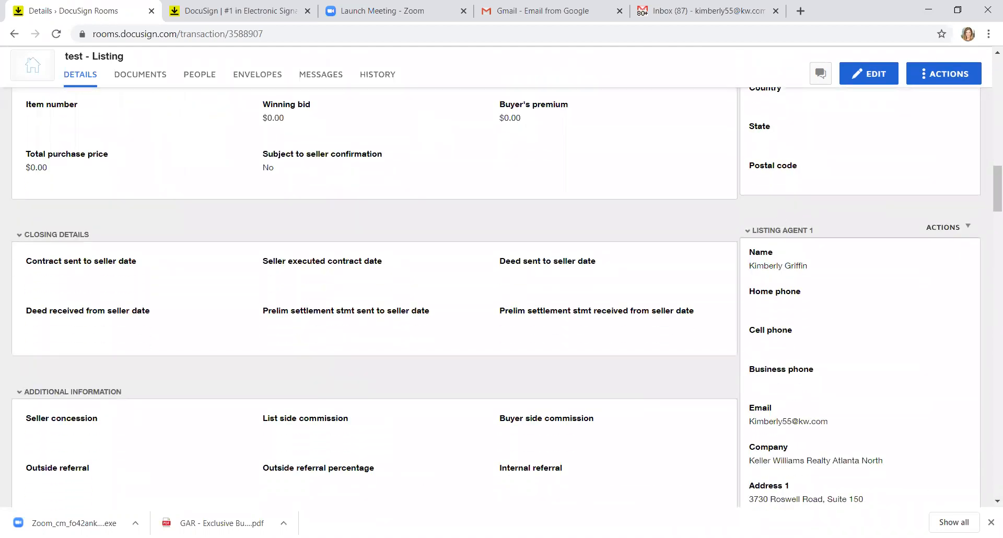
pyautogui.scroll(-1, 988, 503)
pyautogui.scroll(-2, 988, 503)
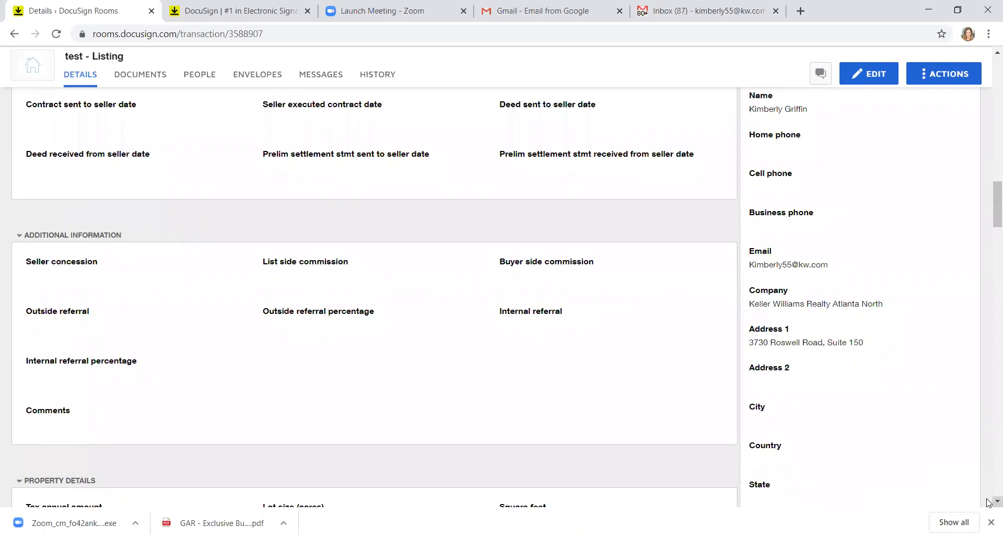
pyautogui.moveTo(989, 211); pyautogui.dragTo(989, 301)
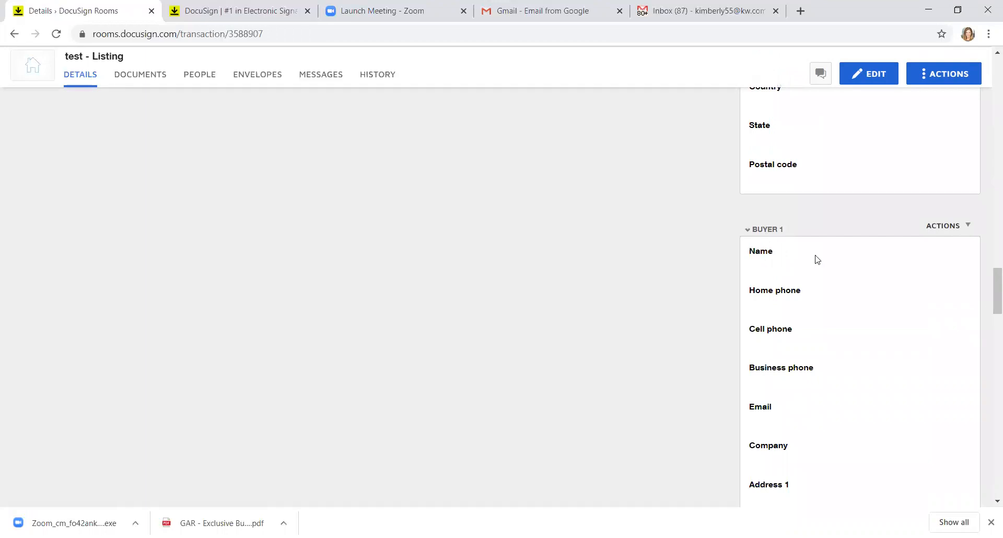
pyautogui.moveTo(995, 284); pyautogui.dragTo(989, 77)
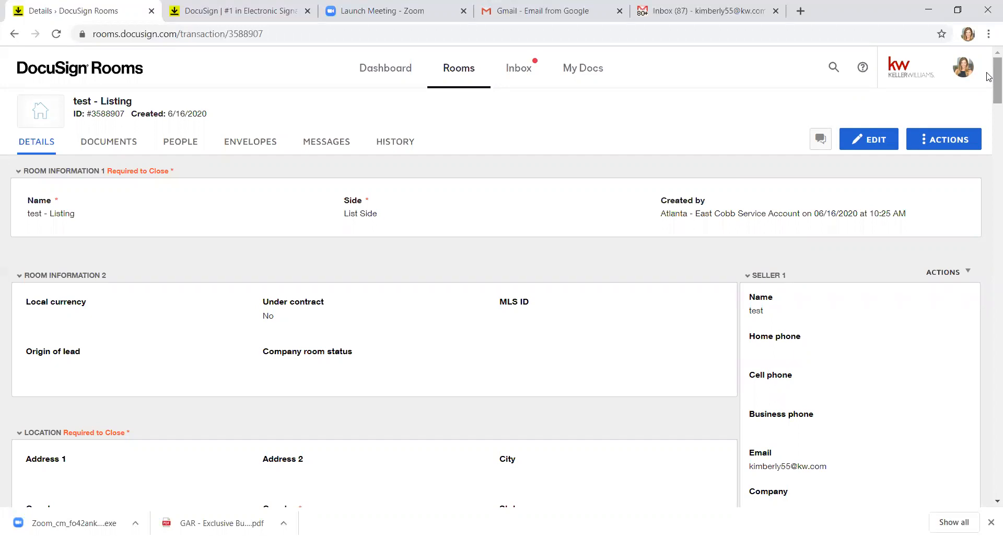
# Step: Log in to DocuSign eSignature on docusign.com, then go back to the test - Listing details
pyautogui.click(243, 8)
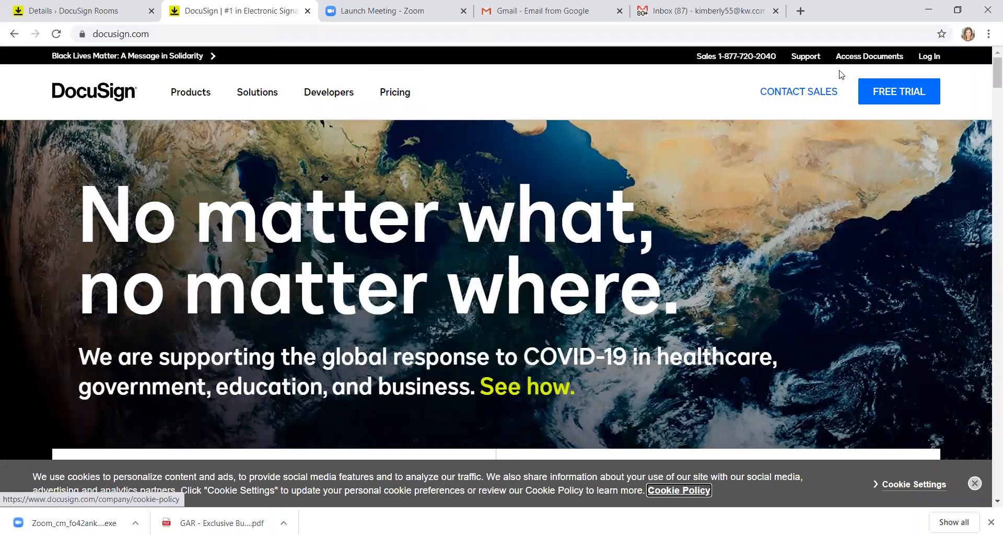
pyautogui.click(932, 58)
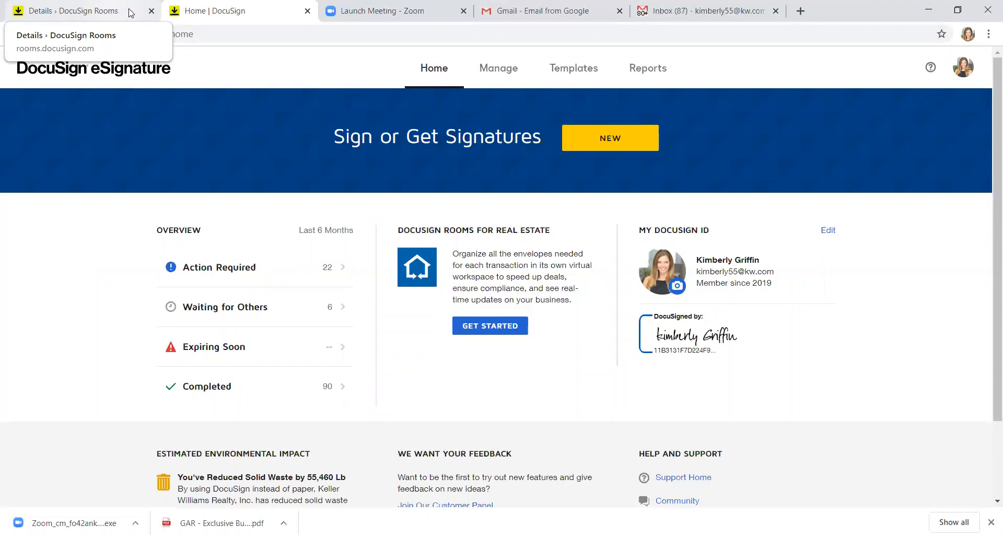
pyautogui.click(124, 13)
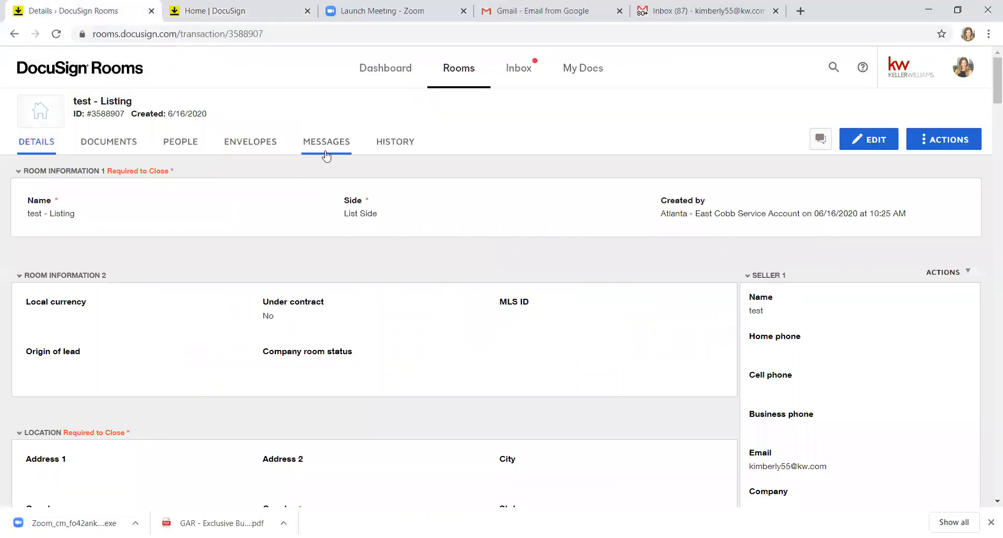
# Step: Start a new envelope in the room's Envelopes list, checking the template option without adding one
pyautogui.click(250, 144)
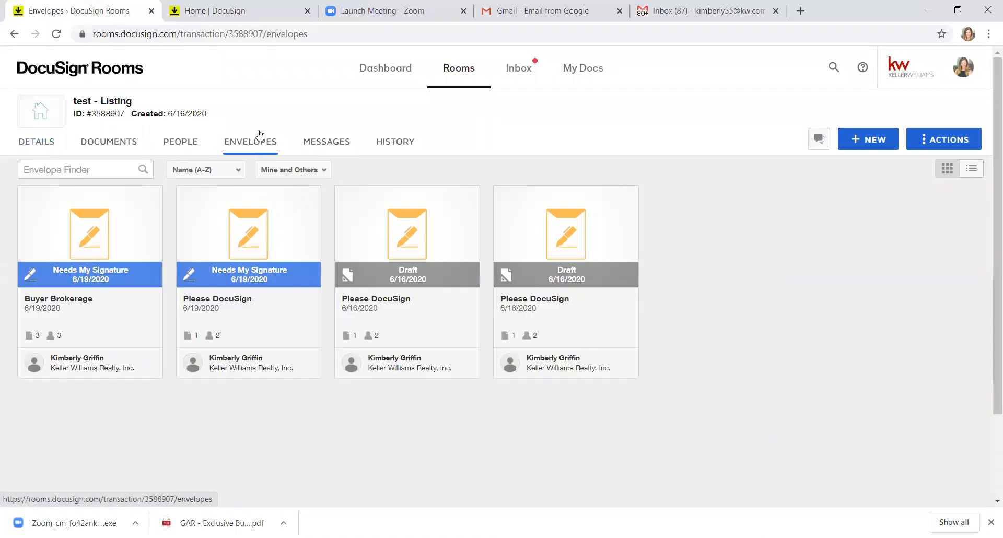
pyautogui.click(852, 146)
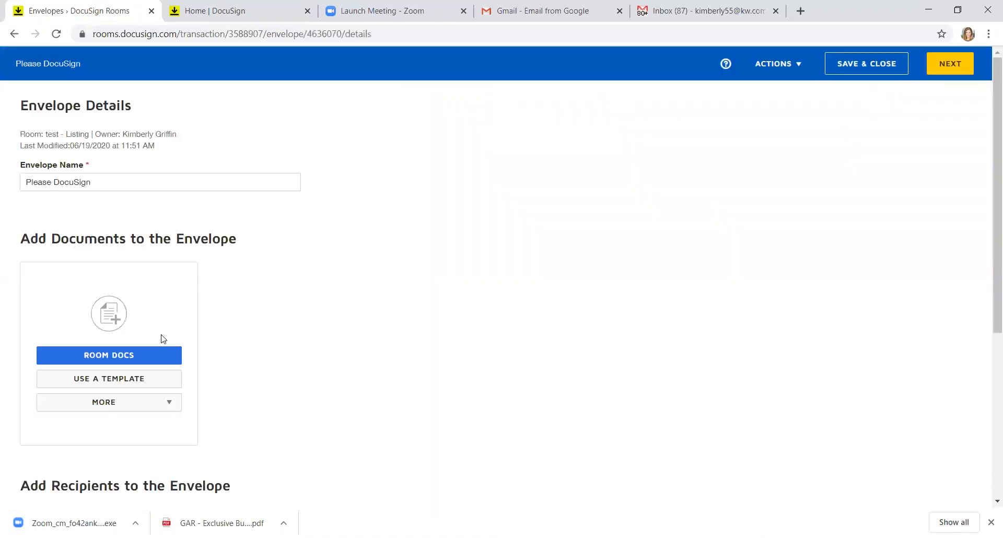
pyautogui.click(120, 384)
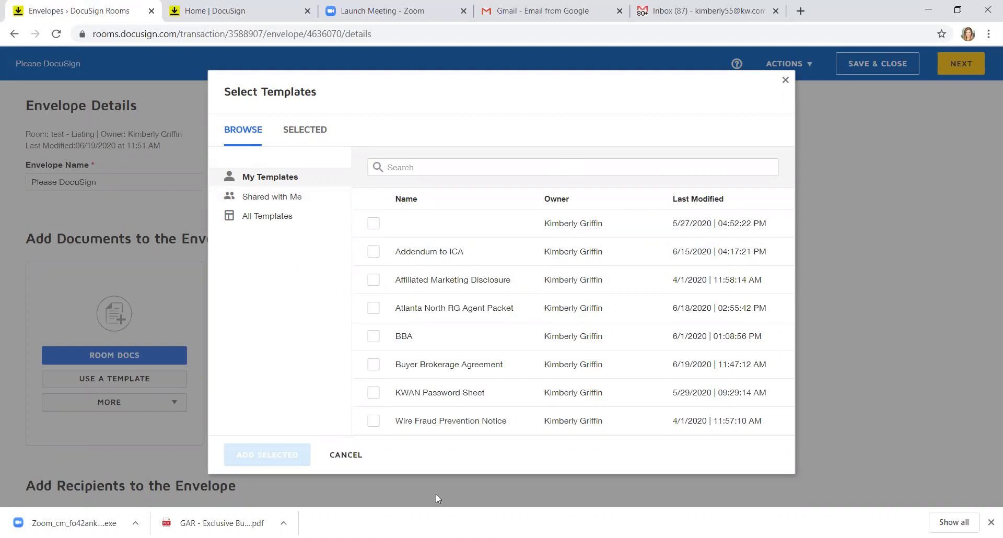
pyautogui.click(352, 457)
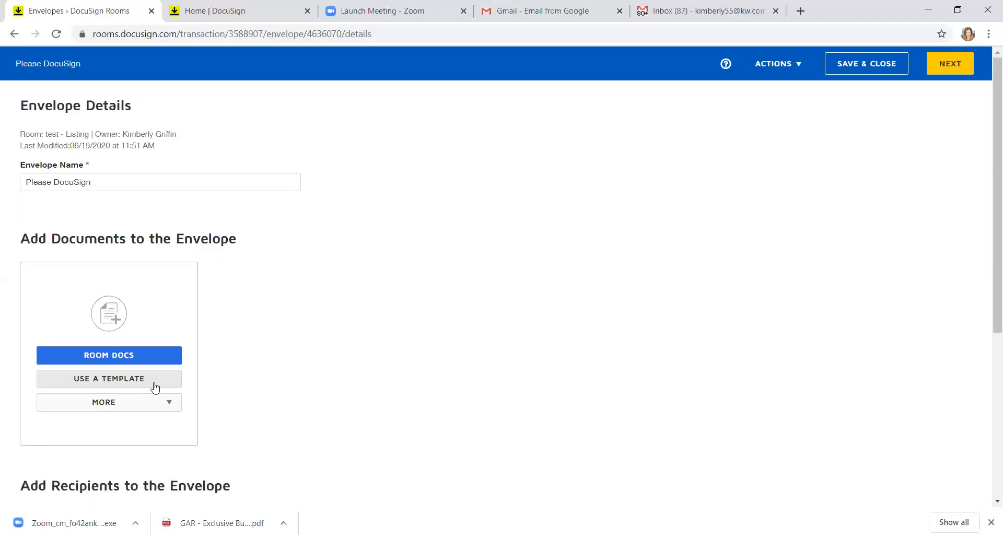
pyautogui.click(154, 387)
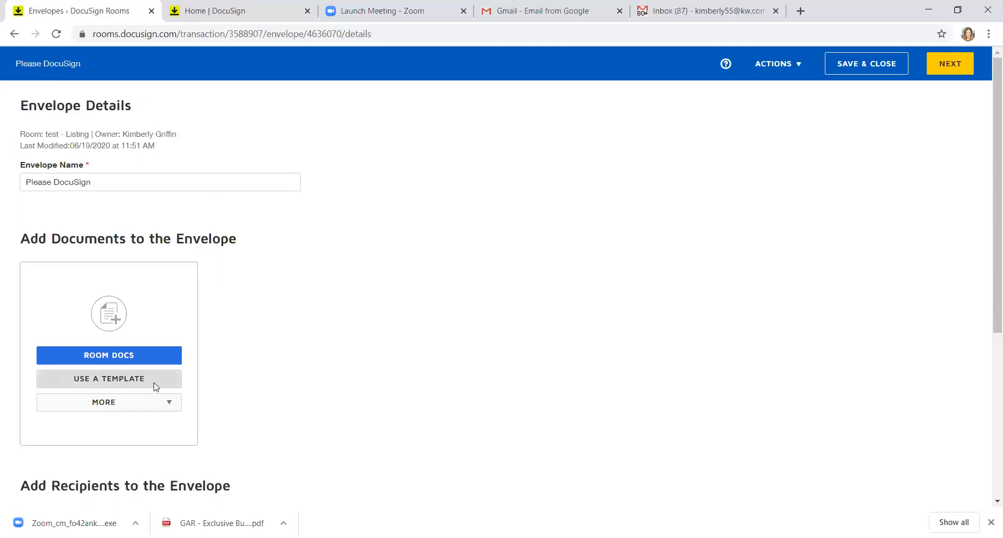
pyautogui.click(344, 454)
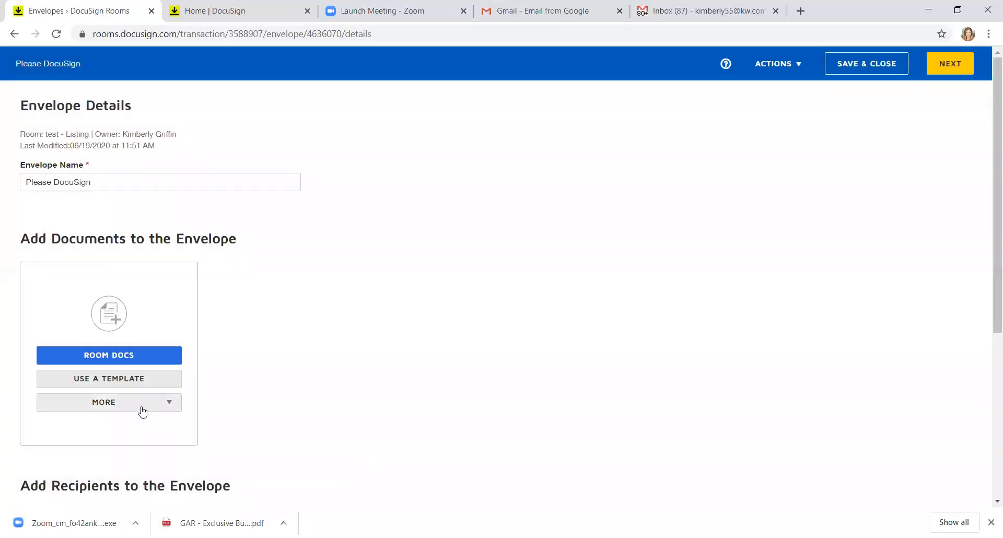
pyautogui.click(145, 406)
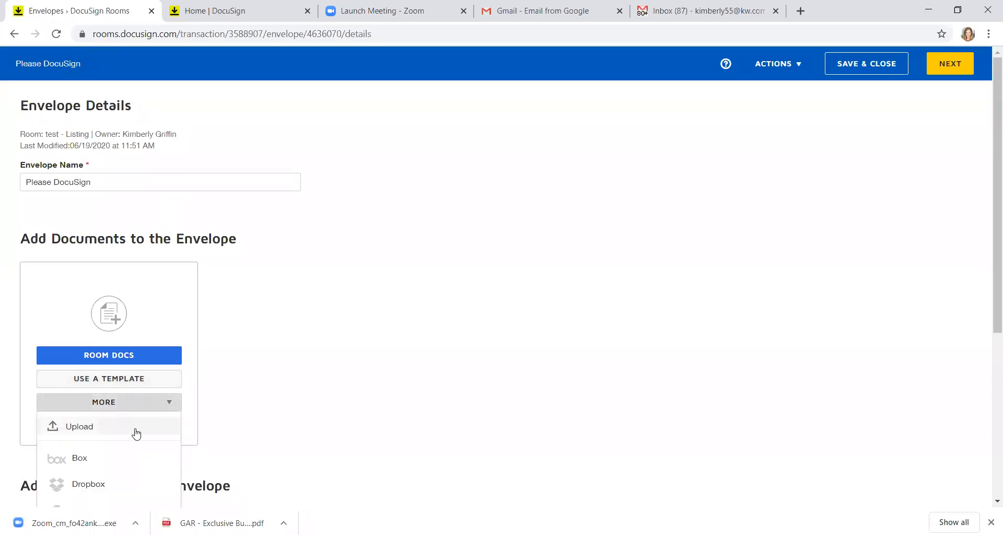
pyautogui.click(318, 363)
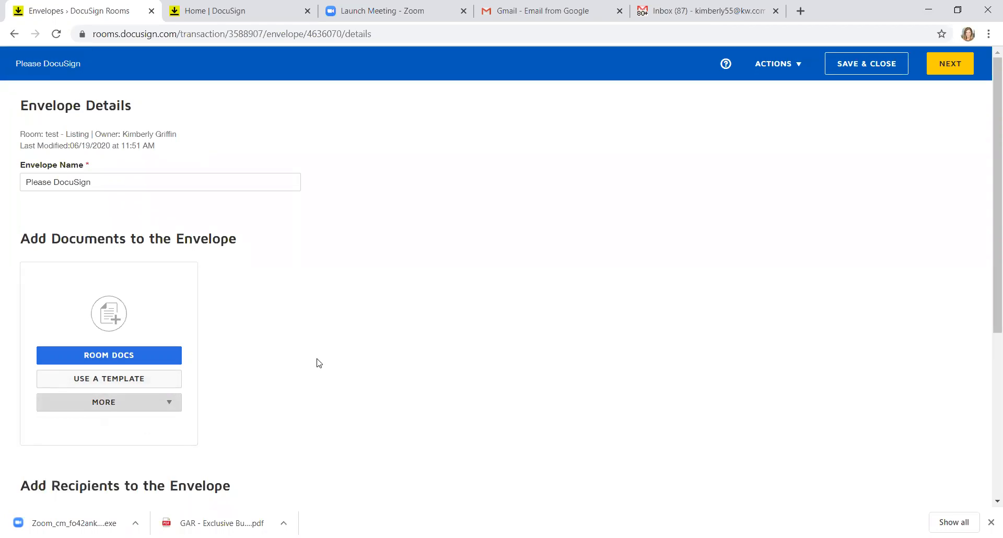